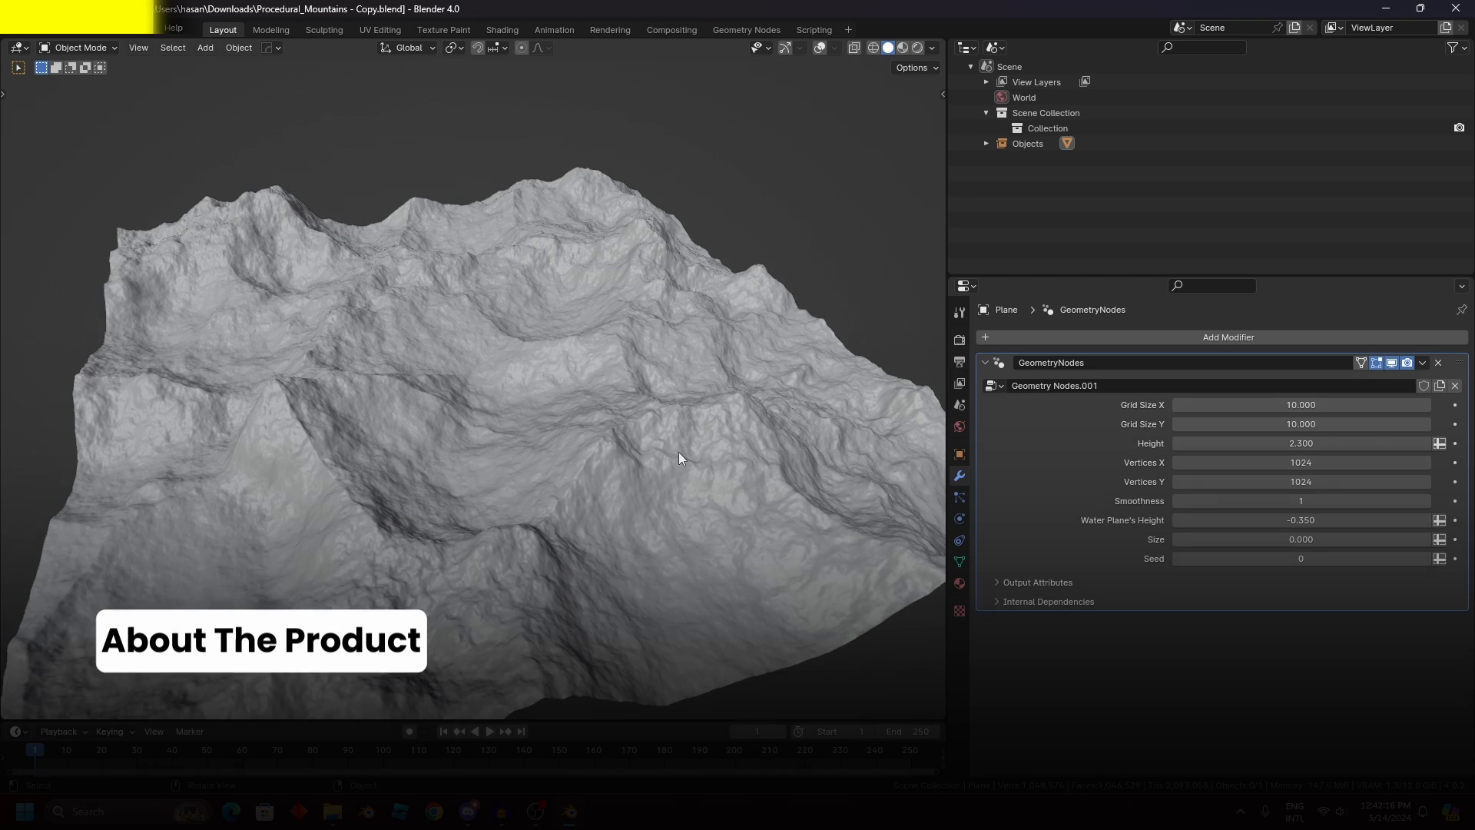
pyautogui.scroll(-3, 679, 451)
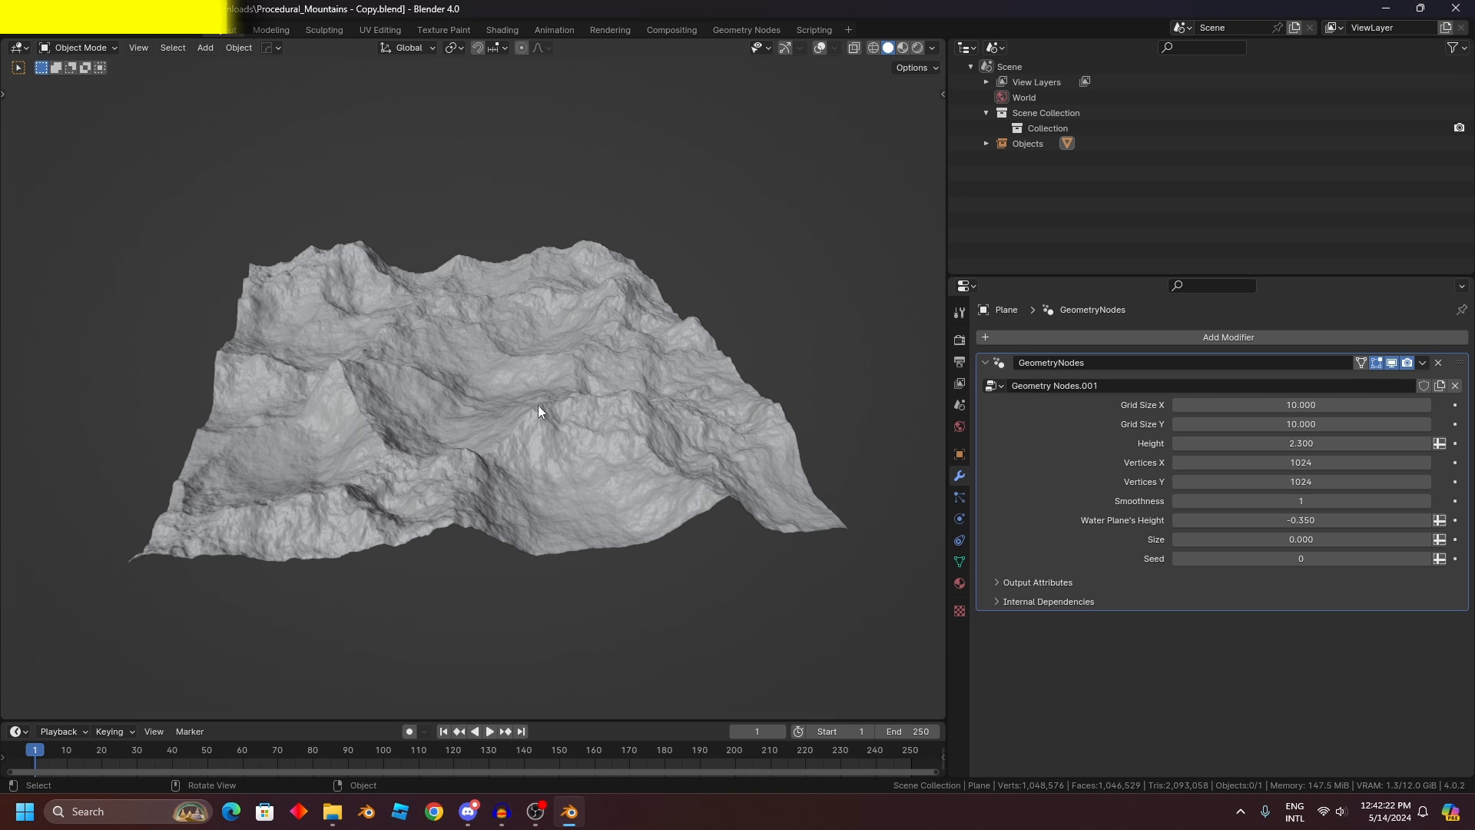
pyautogui.moveTo(539, 406)
pyautogui.mouseDown(button='middle')
pyautogui.moveTo(698, 412)
pyautogui.moveTo(408, 387)
pyautogui.moveTo(285, 397)
pyautogui.moveTo(423, 398)
pyautogui.moveTo(418, 413)
pyautogui.moveTo(532, 404)
pyautogui.mouseUp(button='middle')
pyautogui.scroll(-4, 698, 410)
pyautogui.scroll(6, 567, 404)
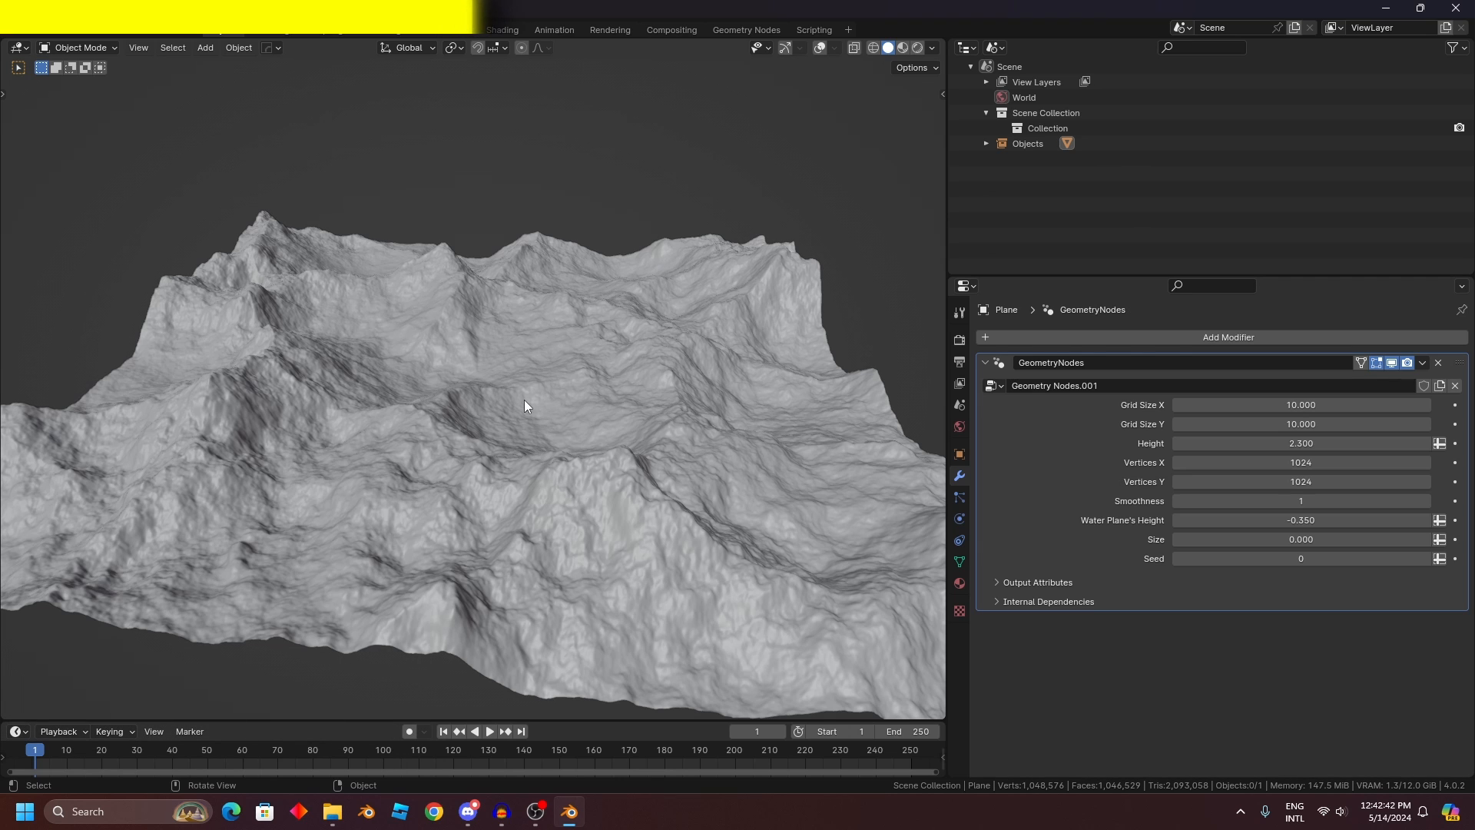
pyautogui.scroll(-4, 491, 389)
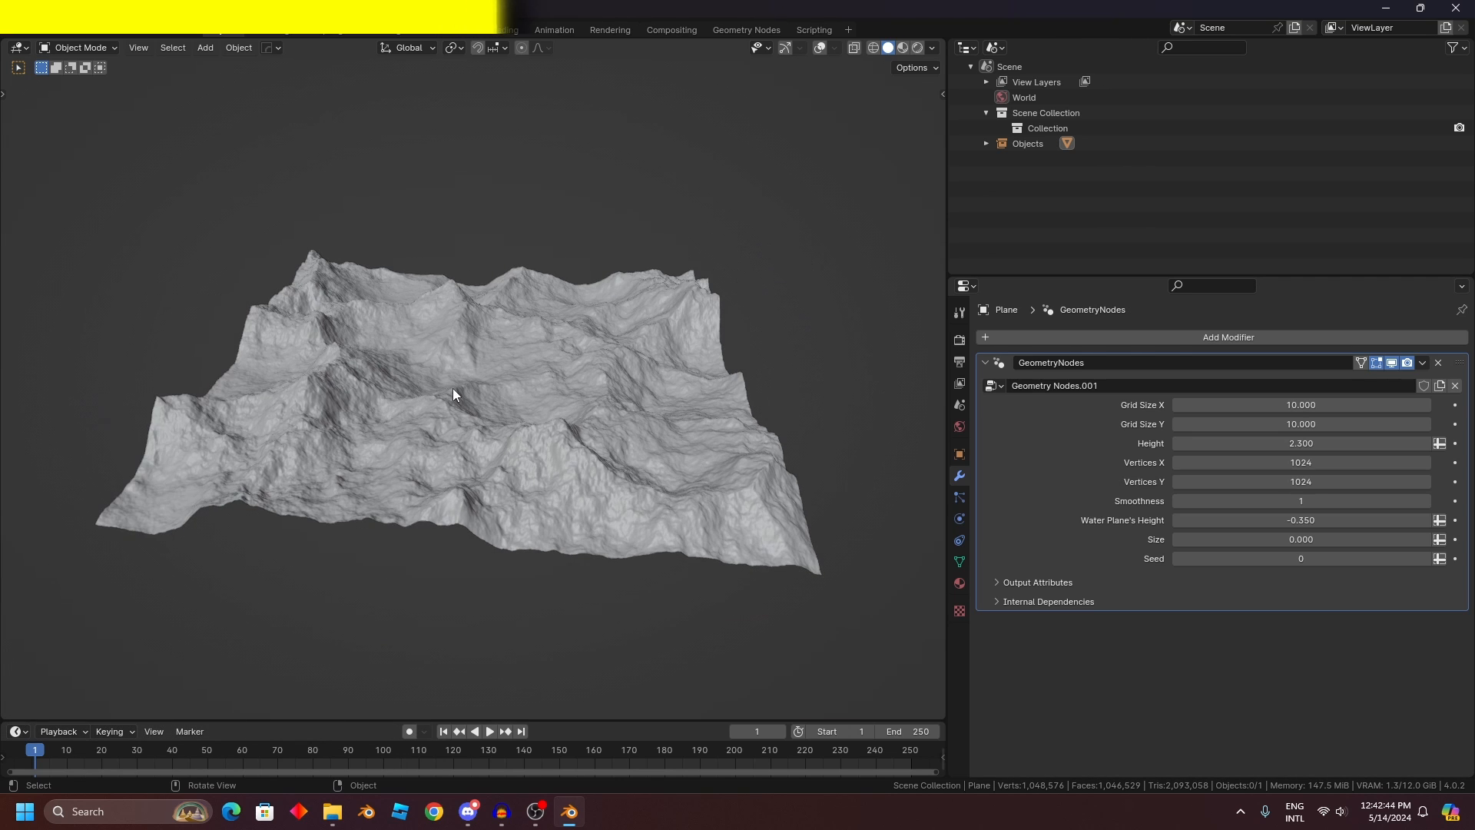
pyautogui.moveTo(453, 388); pyautogui.dragTo(756, 418, button='middle')
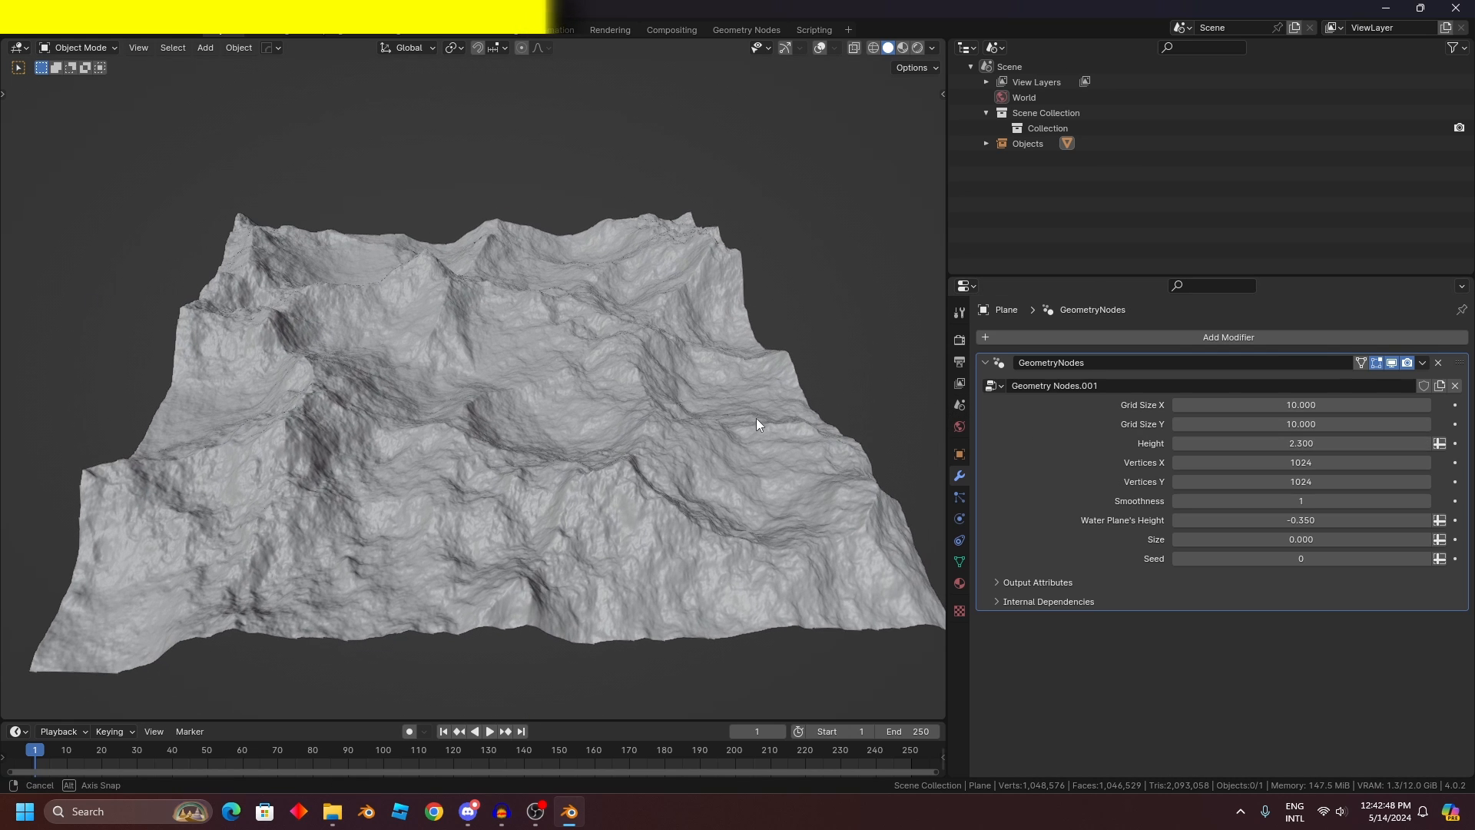
# Step: Set the terrain's Vertices X and Vertices Y to 256 in the Geometry Nodes modifier
pyautogui.moveTo(1268, 422); pyautogui.dragTo(1267, 405)
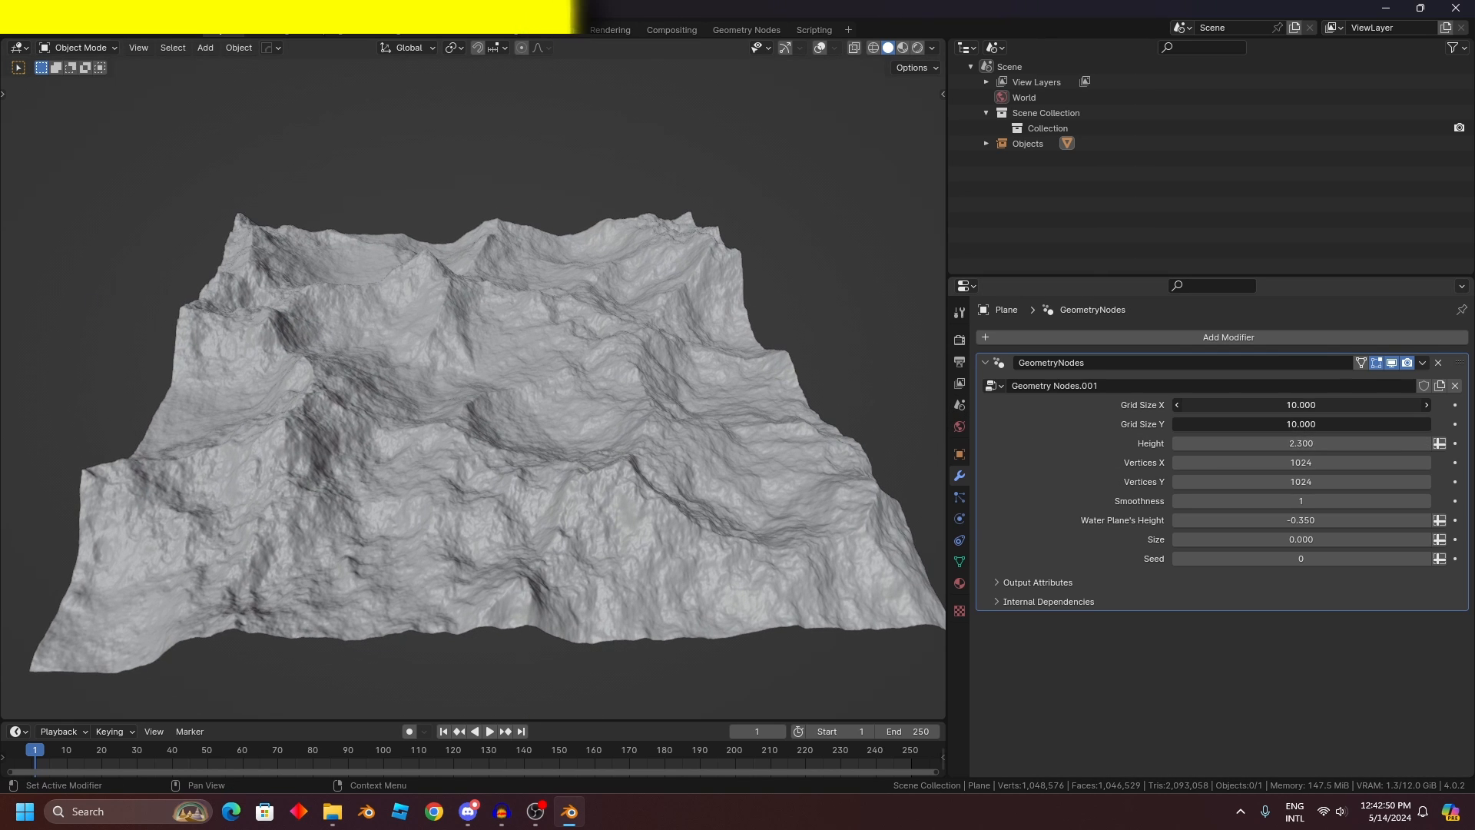
pyautogui.click(1286, 461)
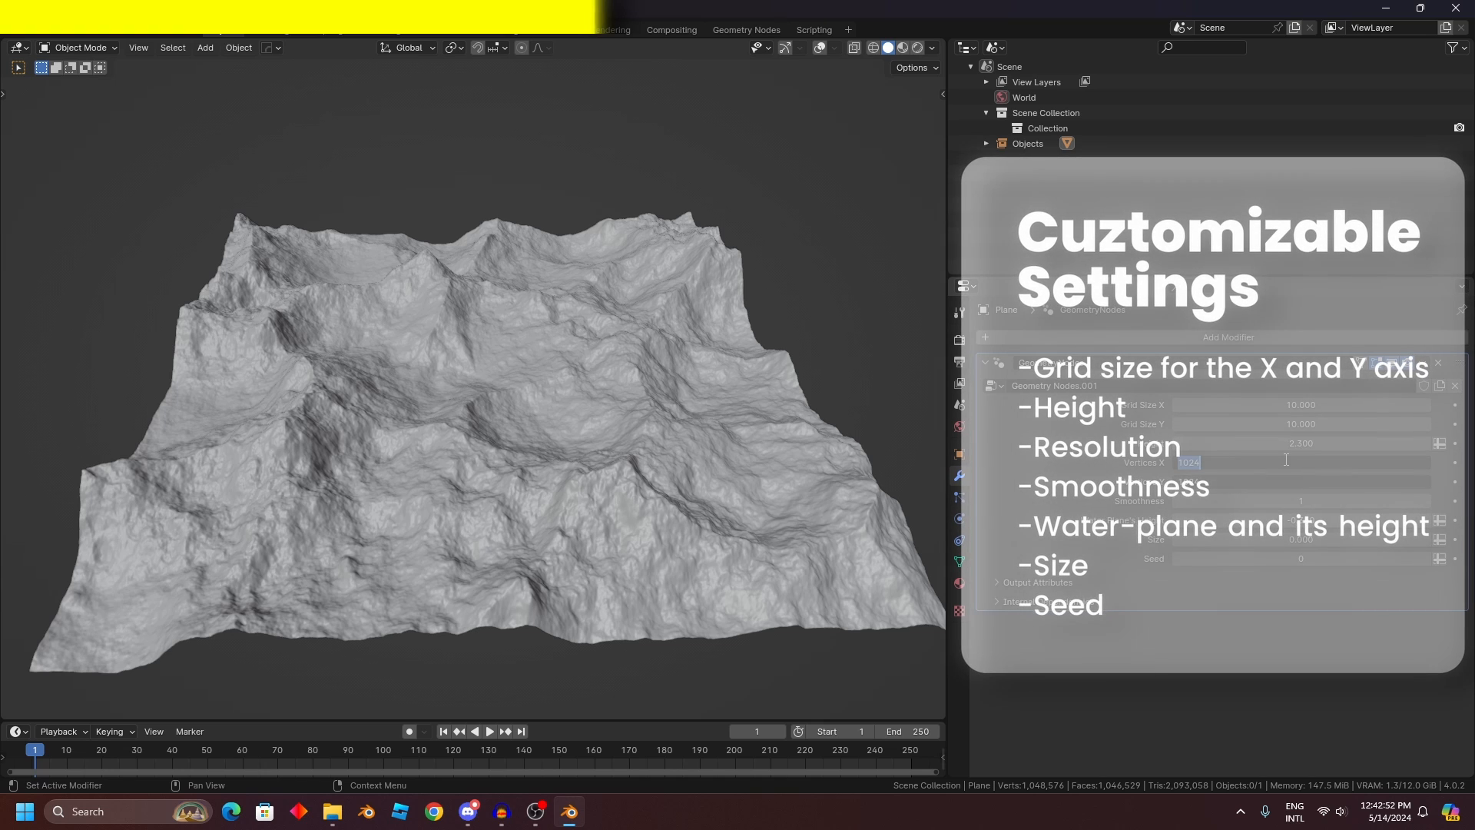
pyautogui.press('Return')
# Step: Set both Grid Size X and Grid Size Y of the terrain to 20
pyautogui.moveTo(1276, 424); pyautogui.dragTo(1276, 406)
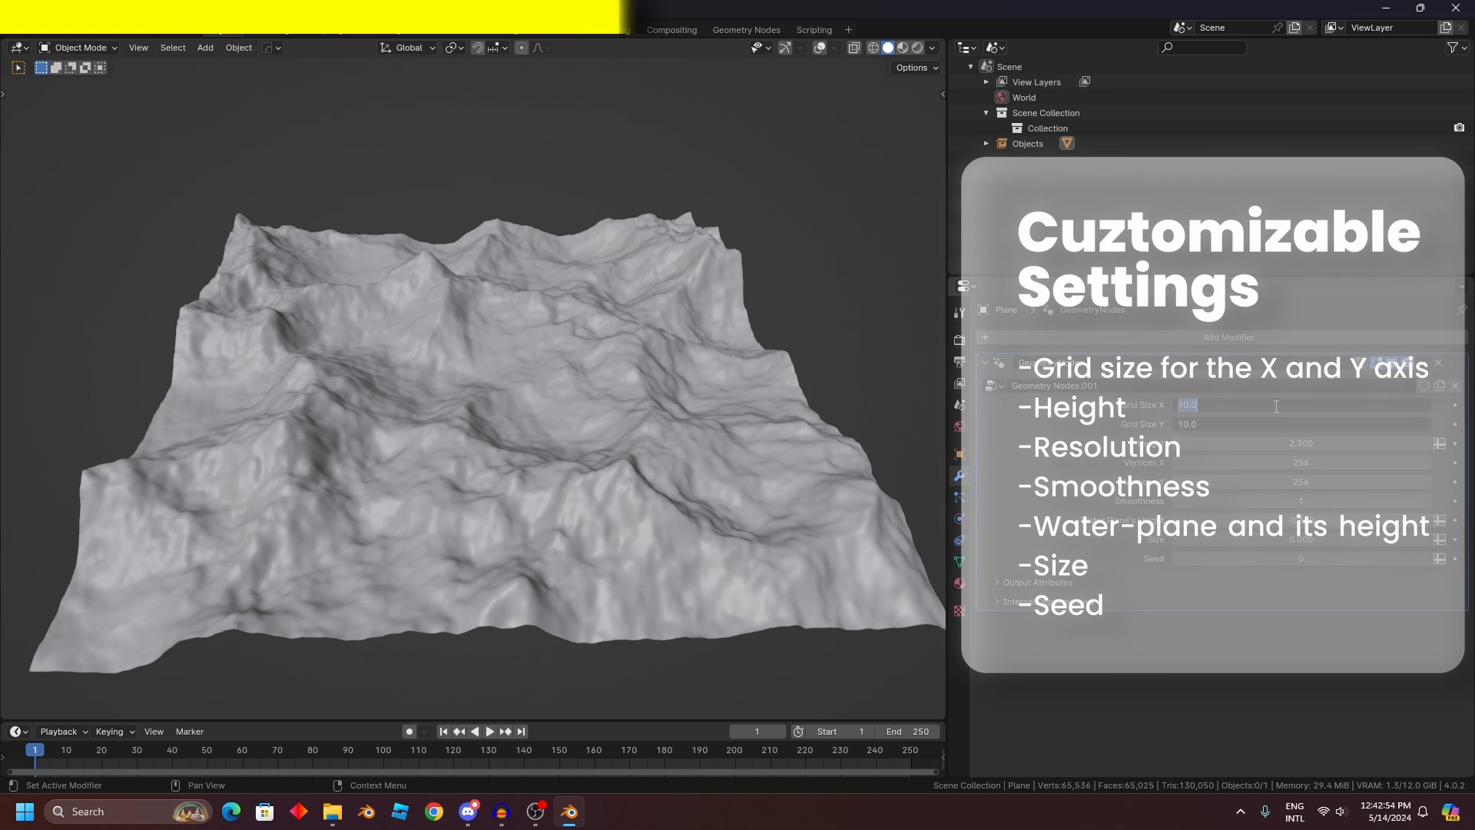
pyautogui.write('20')
pyautogui.press('Return')
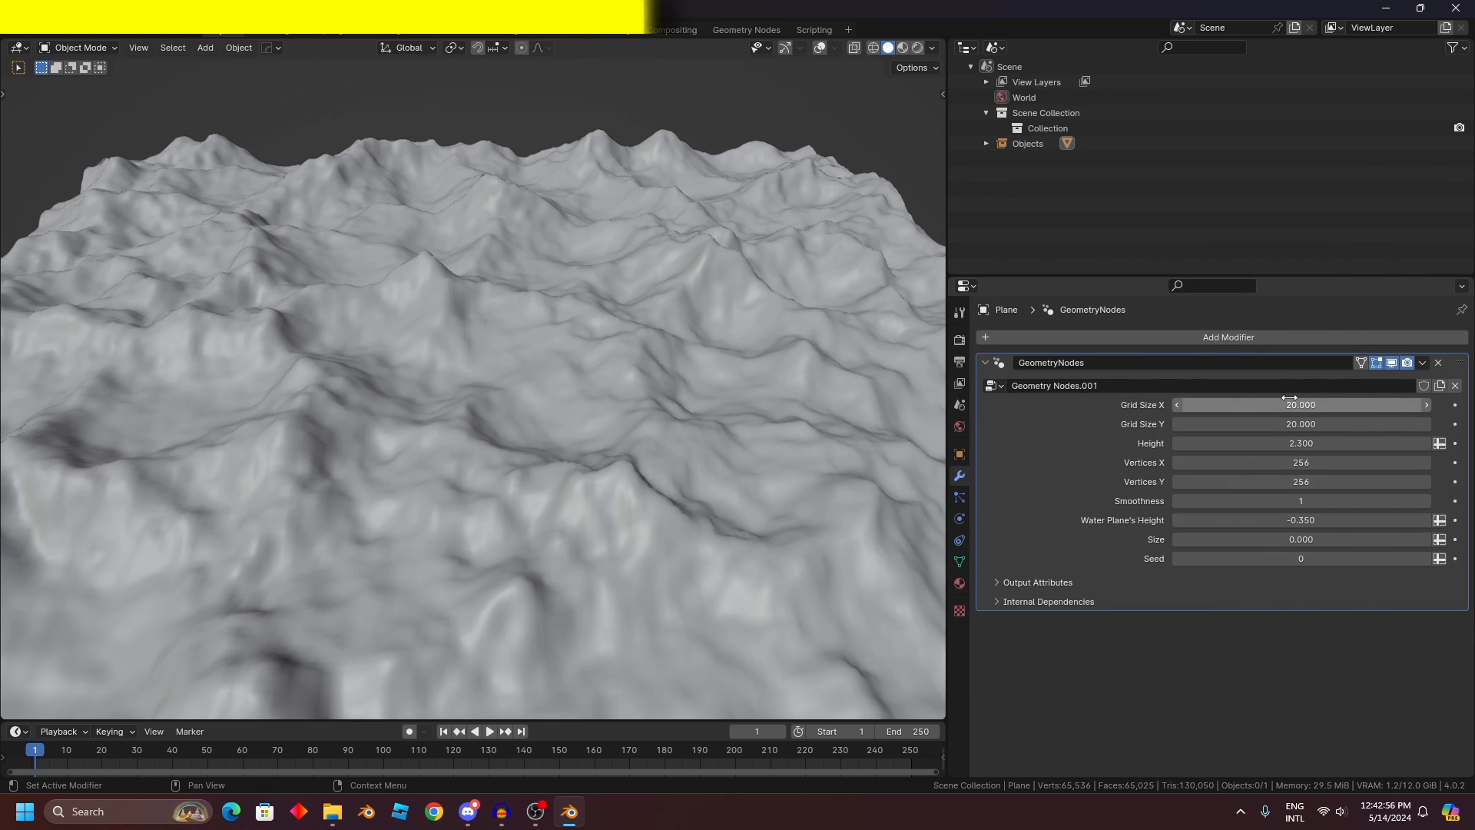
# Step: Set both Grid Size X and Grid Size Y of the terrain to 5
pyautogui.moveTo(1276, 424); pyautogui.dragTo(1276, 405)
pyautogui.write('5')
pyautogui.press('Return')
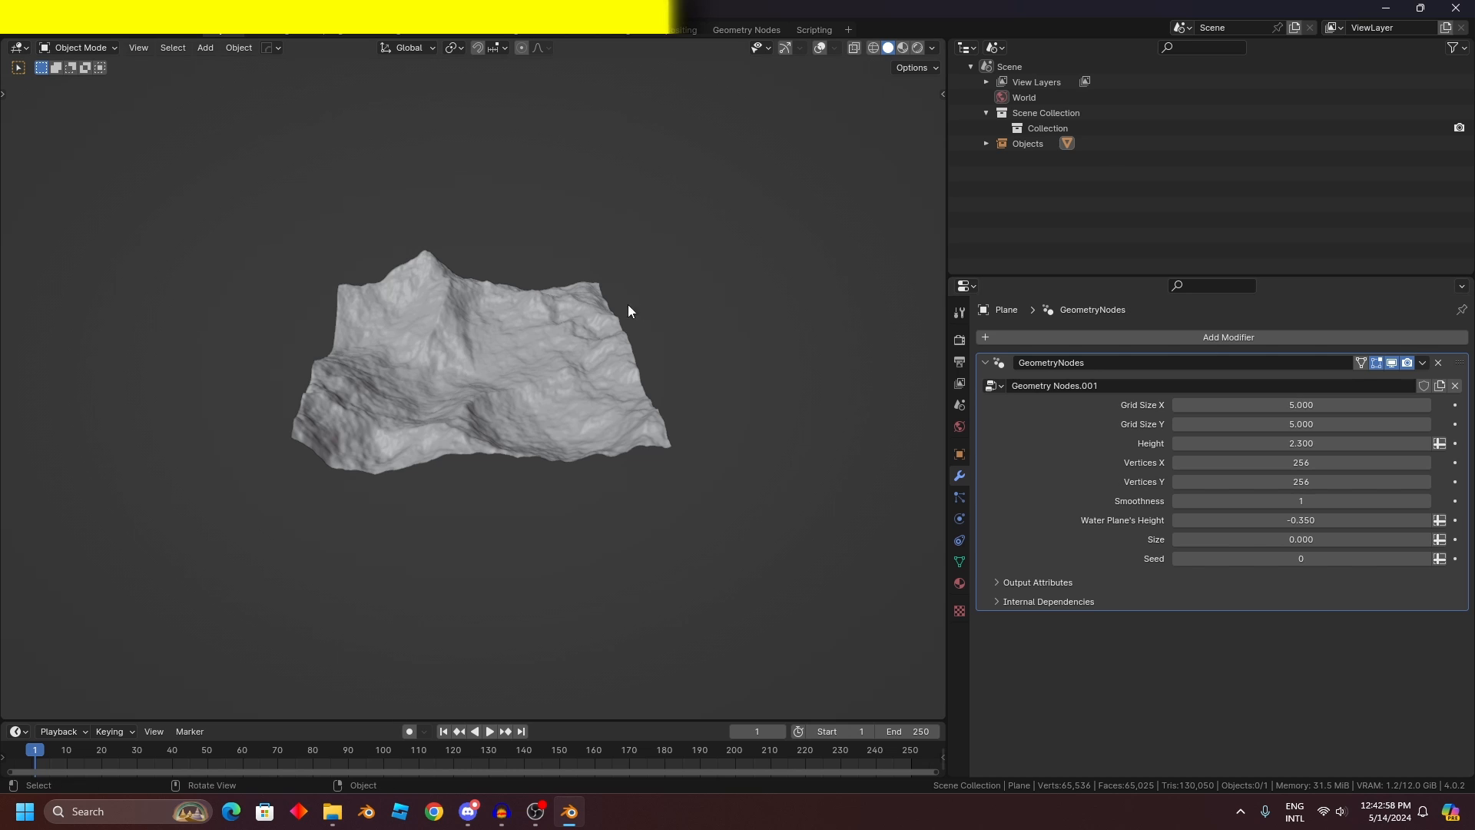
# Step: Undo the last two grid size changes on the terrain
pyautogui.scroll(3, 629, 311)
pyautogui.hotkey('ctrl', 'z')
pyautogui.scroll(-2, 703, 358)
pyautogui.hotkey('ctrl', 'z')
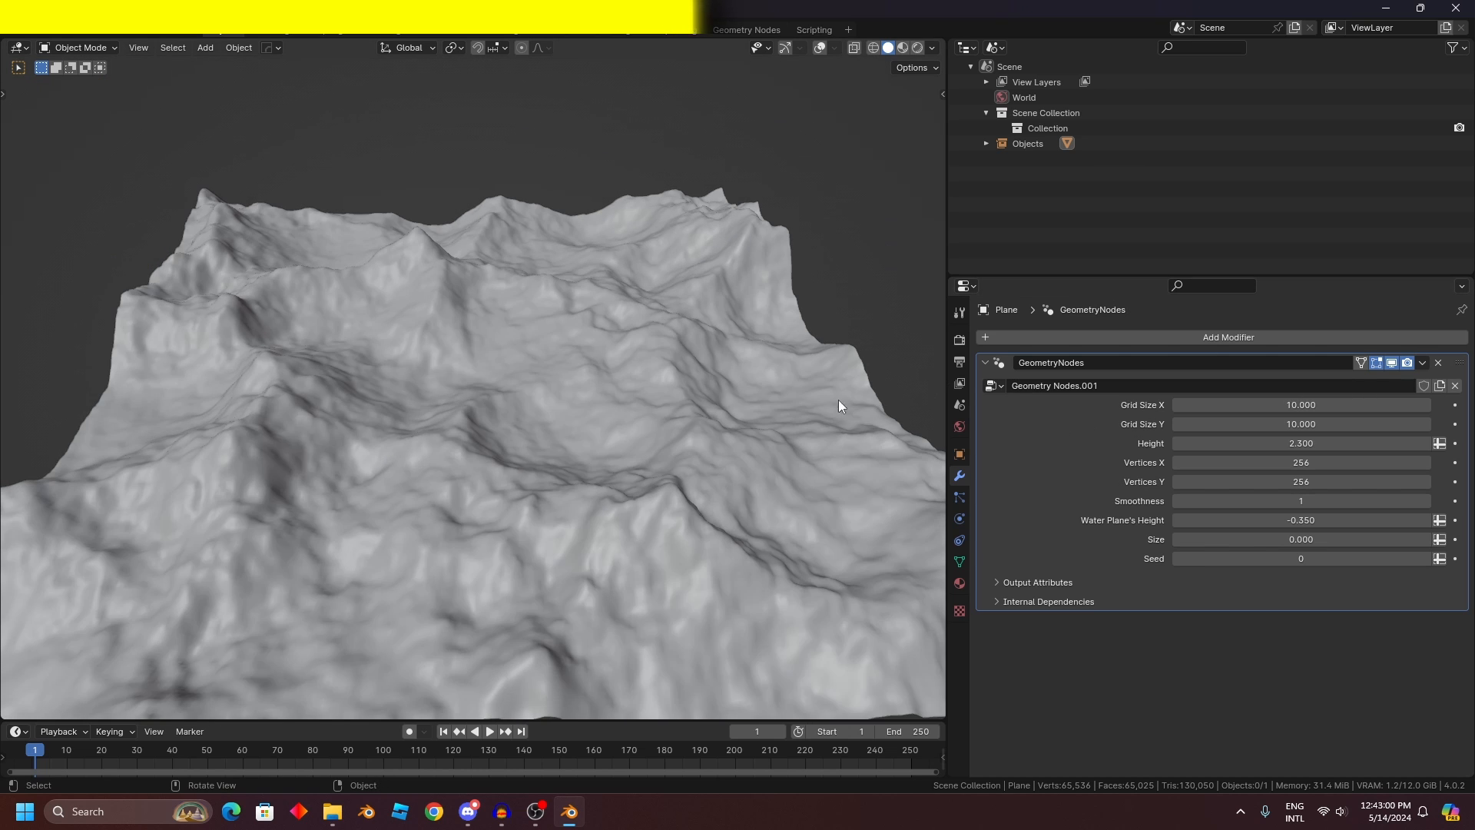
pyautogui.scroll(-3, 767, 401)
pyautogui.scroll(3, 764, 403)
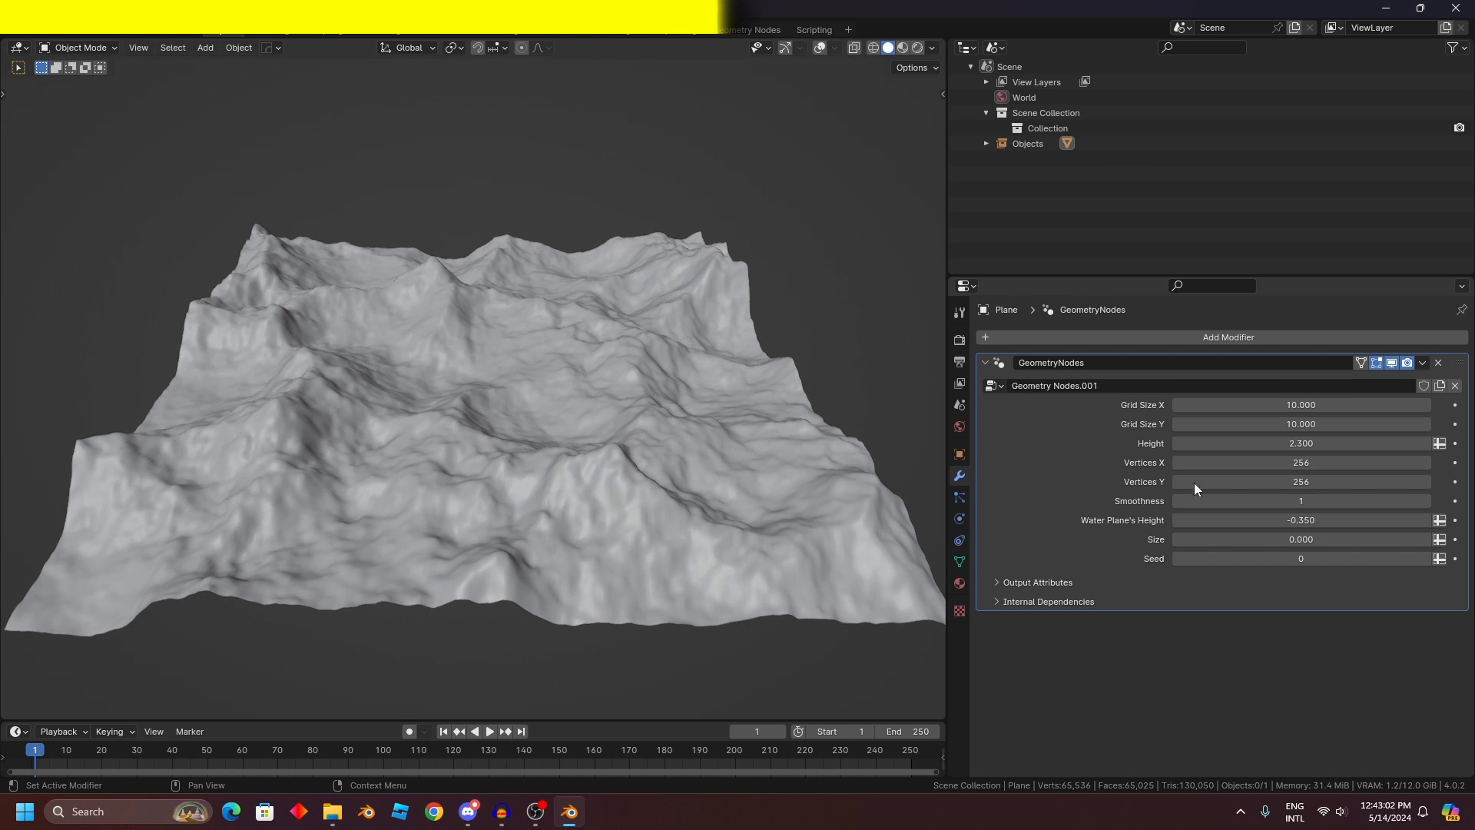
# Step: Try a different Height for the terrain and undo the change, leaving Smoothness at its current value
pyautogui.moveTo(1198, 444)
pyautogui.mouseDown()
pyautogui.moveTo(1306, 443)
pyautogui.moveTo(1130, 443)
pyautogui.moveTo(1184, 444)
pyautogui.mouseUp()
pyautogui.hotkey('ctrl', 'z')
pyautogui.moveTo(1249, 481); pyautogui.dragTo(1192, 501)
pyautogui.click(1238, 501)
# Step: Set the terrain's Vertices X and Vertices Y to 512
pyautogui.scroll(6, 547, 431)
pyautogui.keyDown('shift'); pyautogui.moveTo(285, 431); pyautogui.dragTo(414, 393, button='middle'); pyautogui.keyUp('shift')
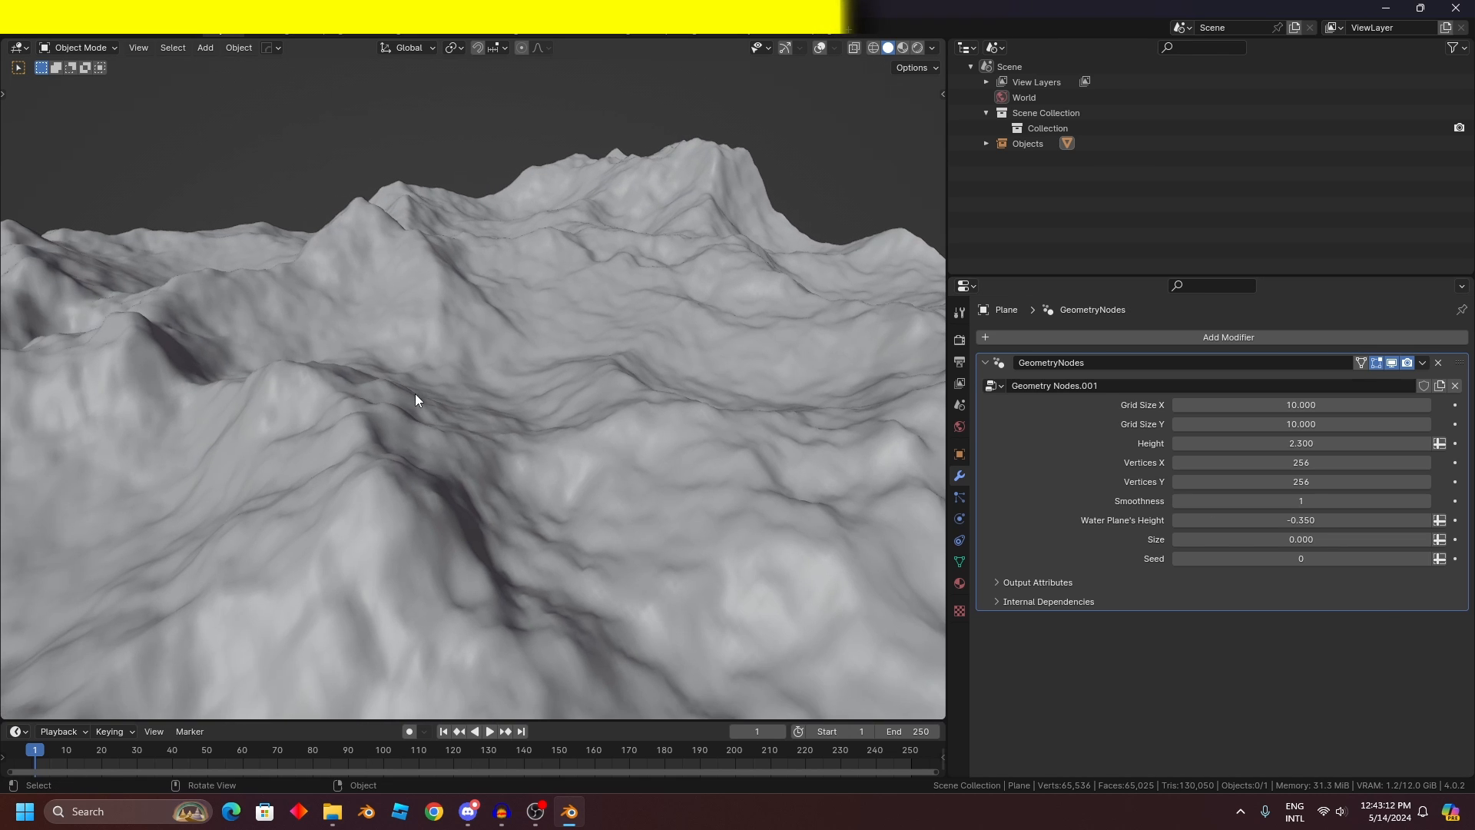
pyautogui.moveTo(1240, 459); pyautogui.dragTo(1240, 481)
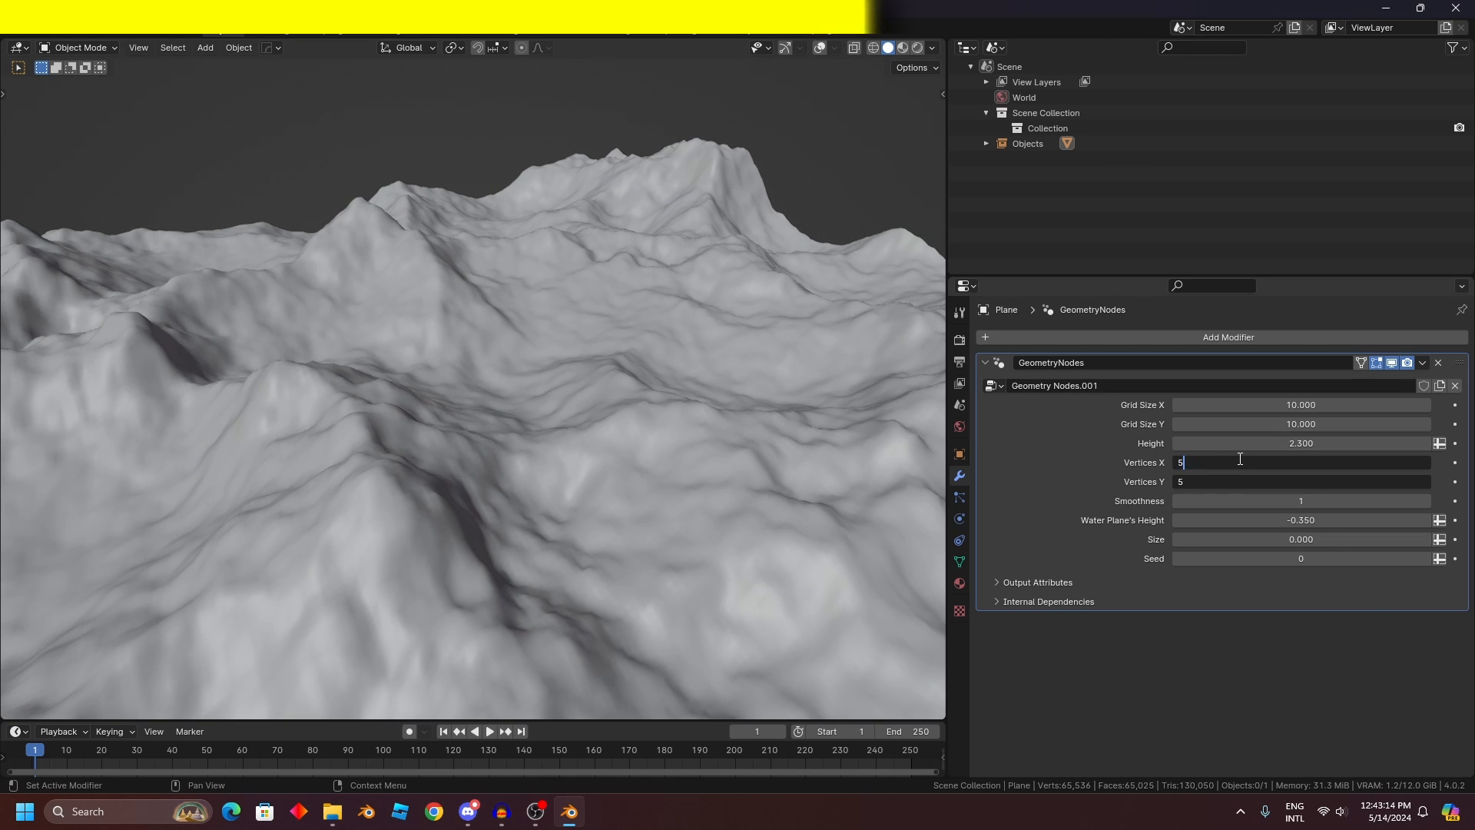
pyautogui.press('Return')
# Step: Select the terrain, show the viewport's tools and activate the Annotate tool
pyautogui.moveTo(477, 415)
pyautogui.mouseDown(button='middle')
pyautogui.moveTo(559, 461)
pyautogui.moveTo(472, 434)
pyautogui.mouseUp(button='middle')
pyautogui.scroll(2, 472, 433)
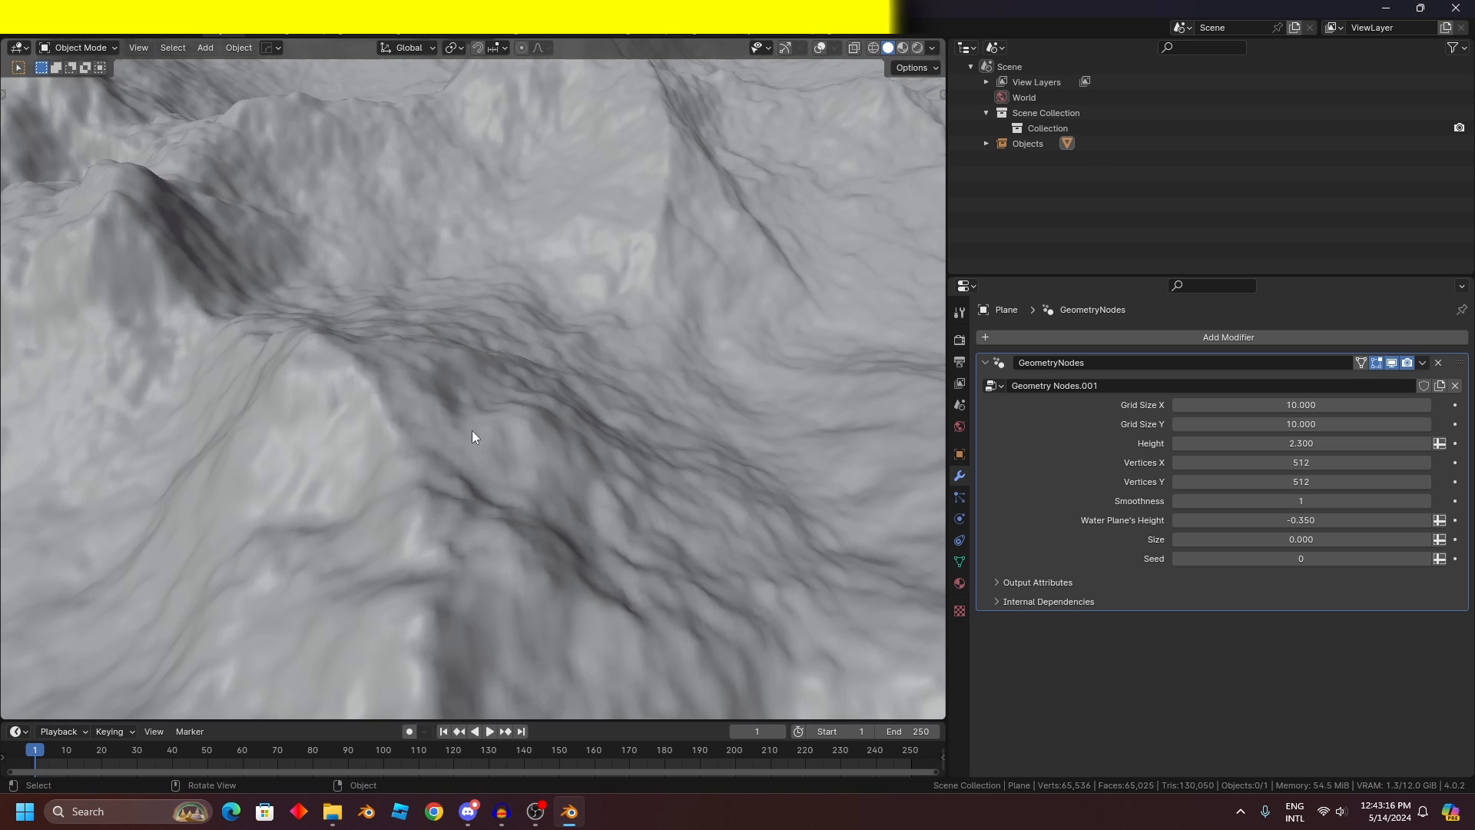
pyautogui.scroll(-1, 440, 501)
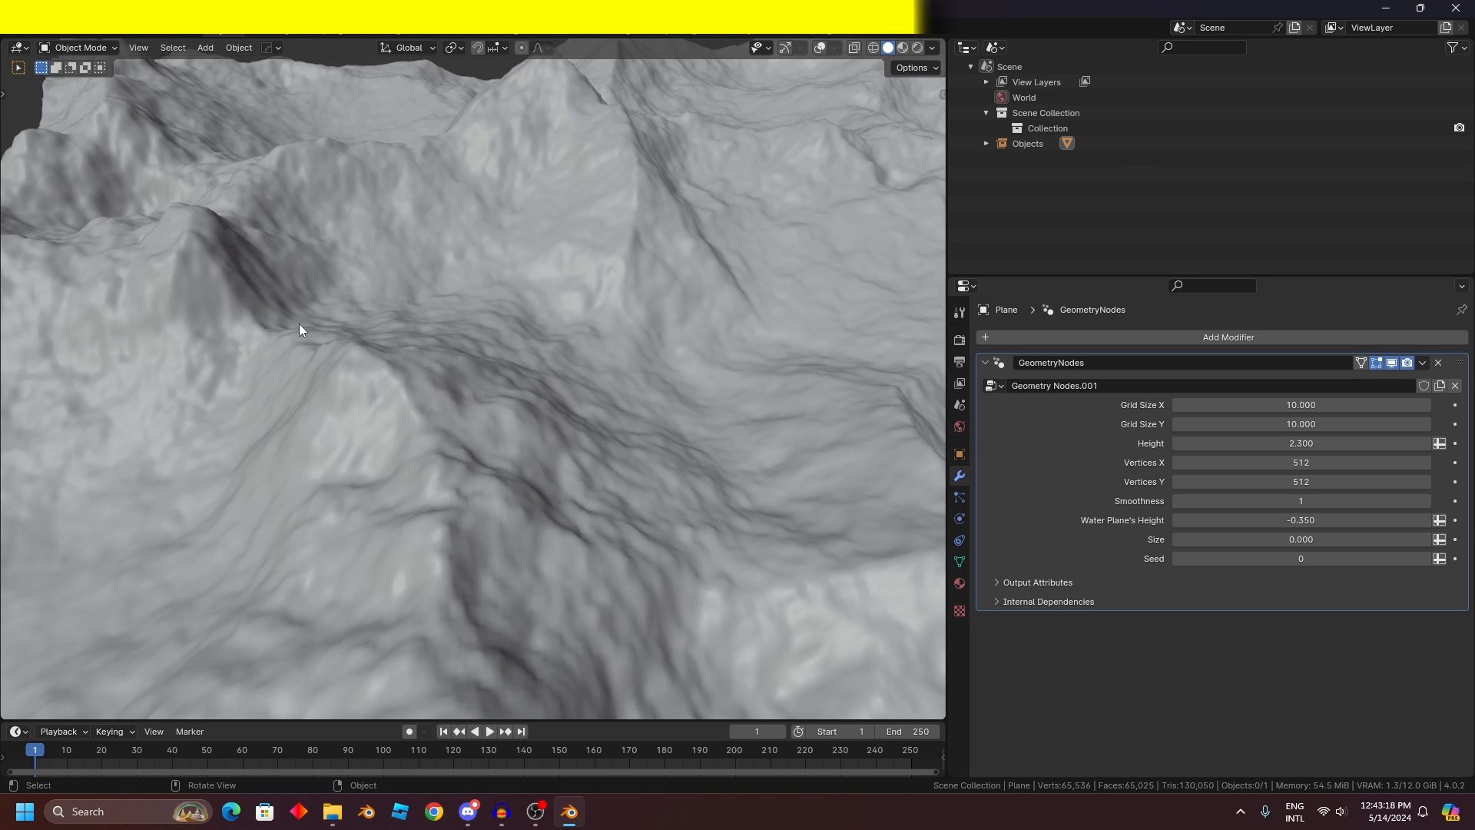
pyautogui.click(413, 485)
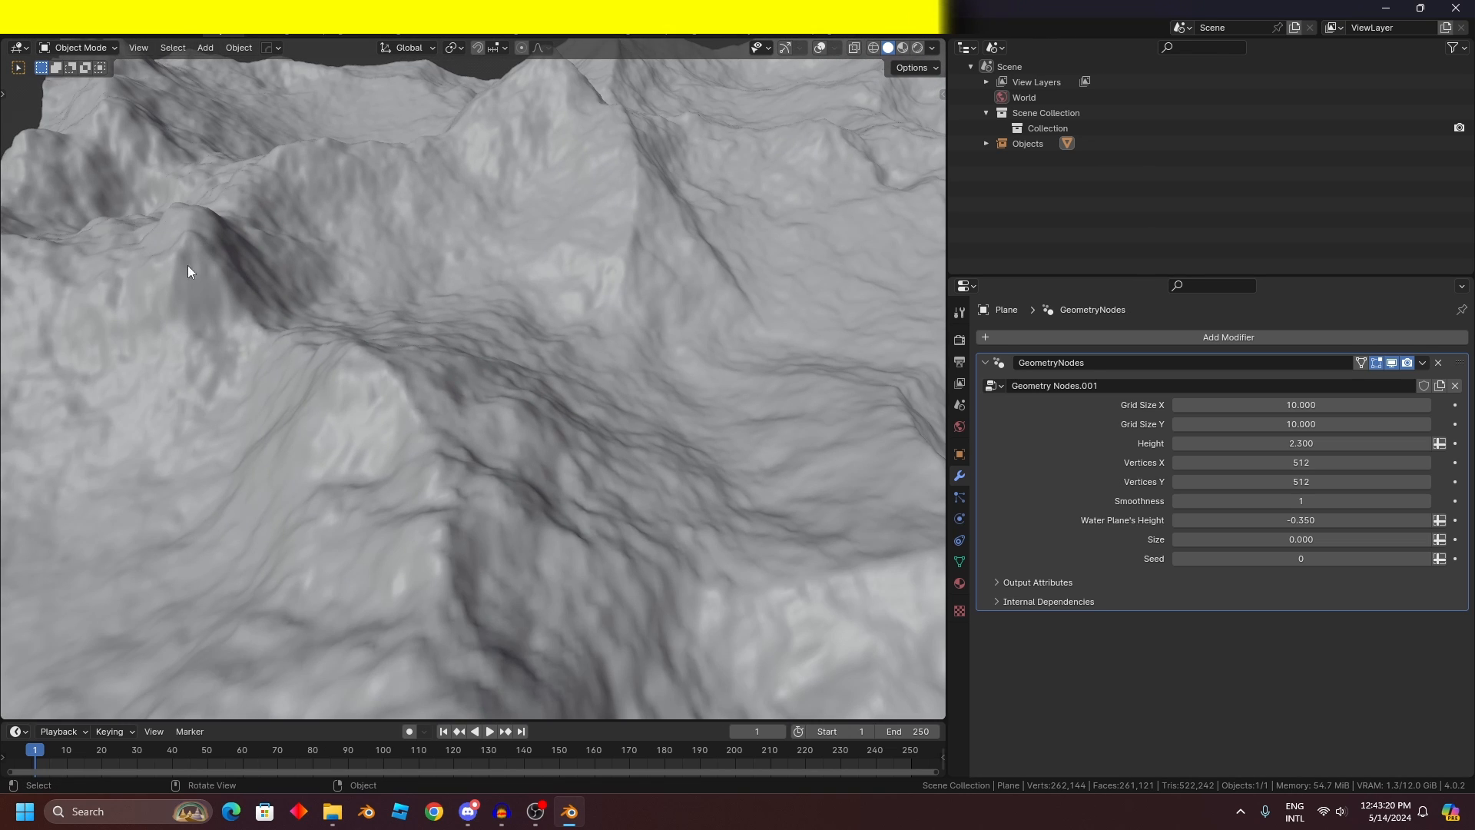
pyautogui.press('t')
pyautogui.click(22, 266)
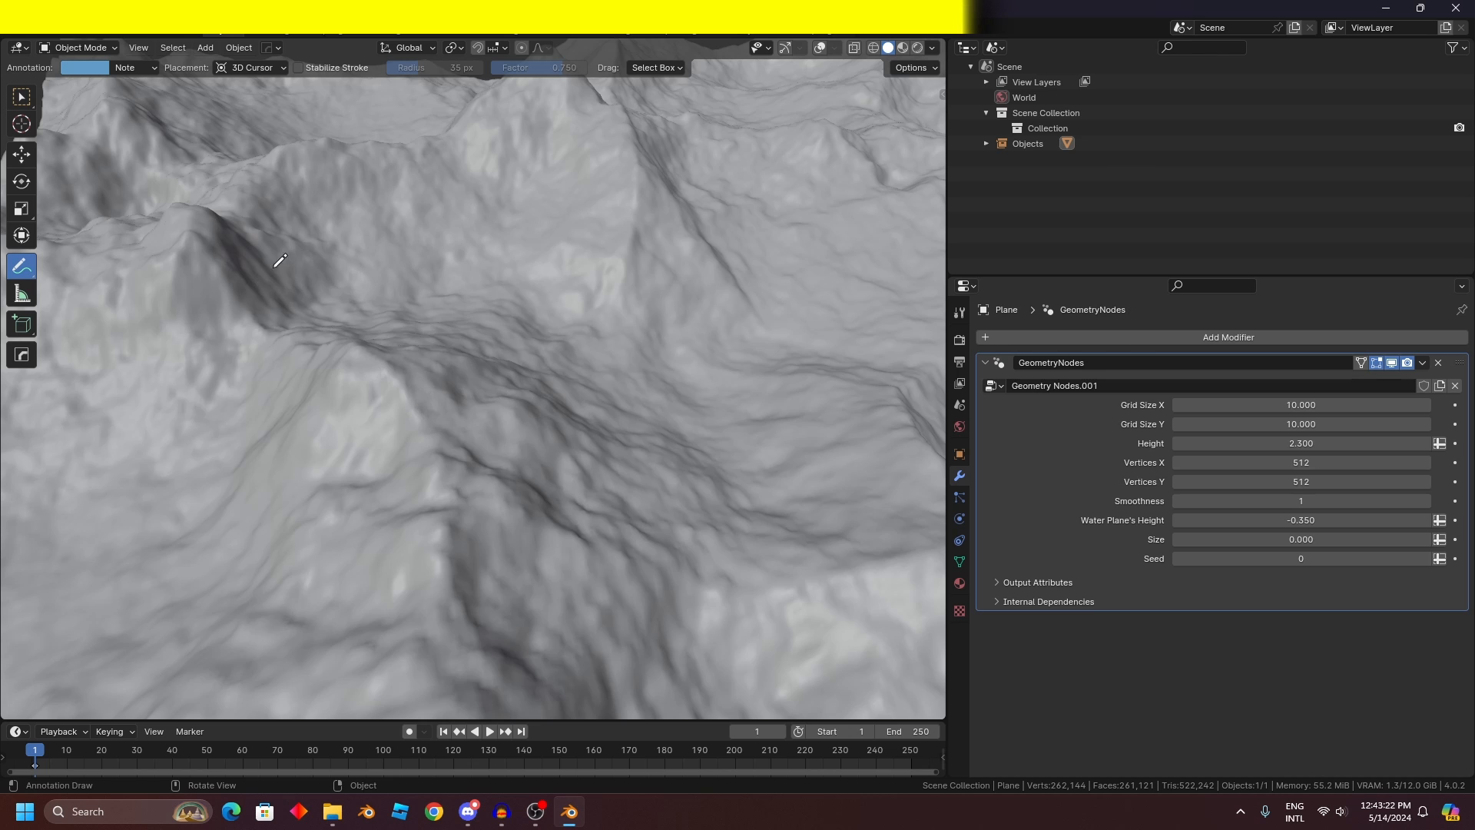
# Step: Turn on the overlays and gizmos in the 3D viewport
pyautogui.scroll(-4, 584, 346)
pyautogui.hotkey('ctrl', 'z')
pyautogui.moveTo(607, 369)
pyautogui.mouseDown(button='middle')
pyautogui.moveTo(615, 287)
pyautogui.moveTo(638, 353)
pyautogui.mouseUp(button='middle')
pyautogui.click(818, 49)
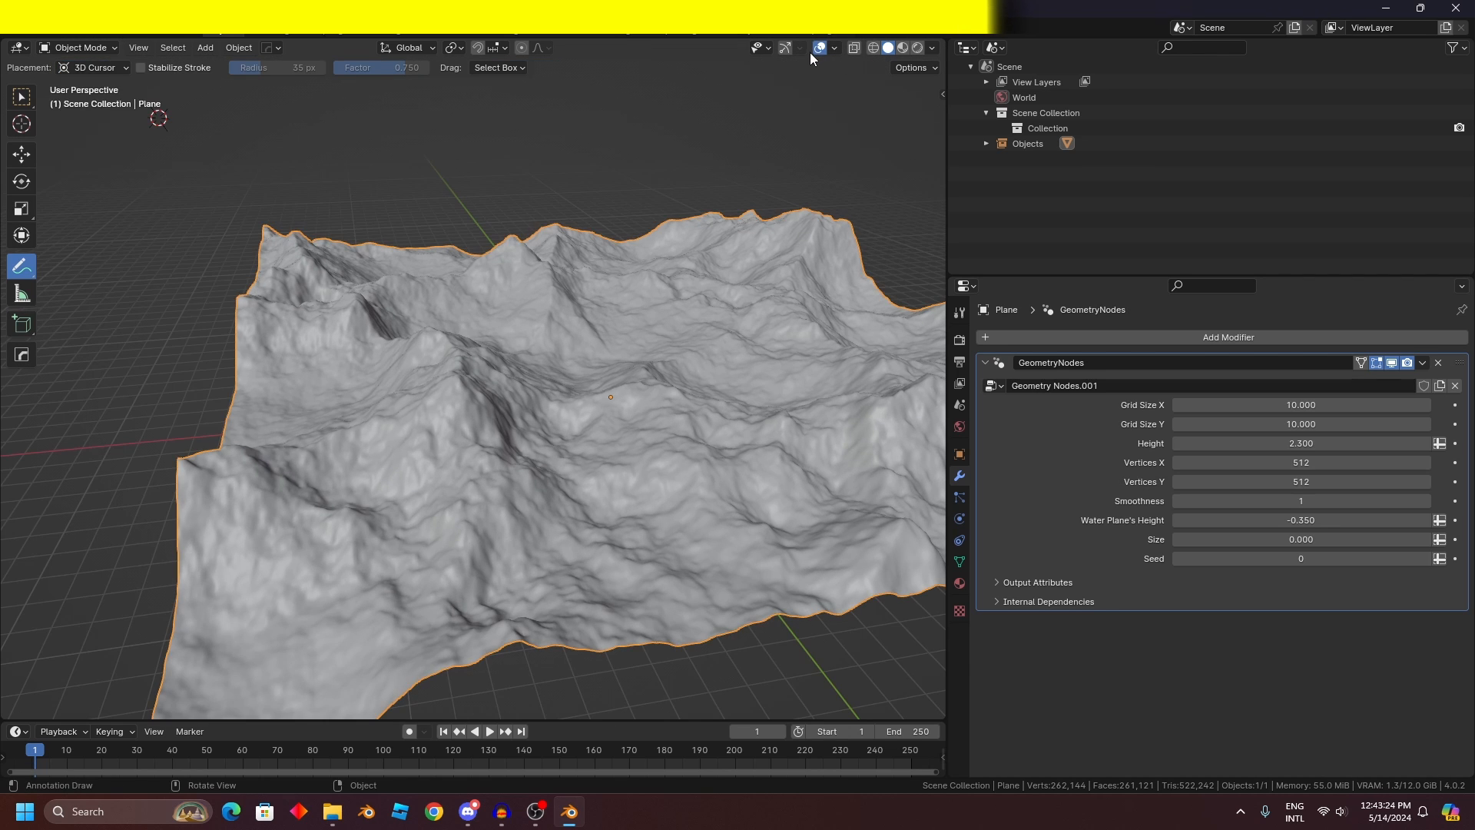
pyautogui.click(785, 48)
# Step: Draw a freehand annotation line along the mountain ridge near the terrain's front corner
pyautogui.scroll(3, 453, 298)
pyautogui.rightClick(453, 298)
pyautogui.moveTo(515, 323); pyautogui.dragTo(461, 476, button='middle')
pyautogui.scroll(-2, 458, 484)
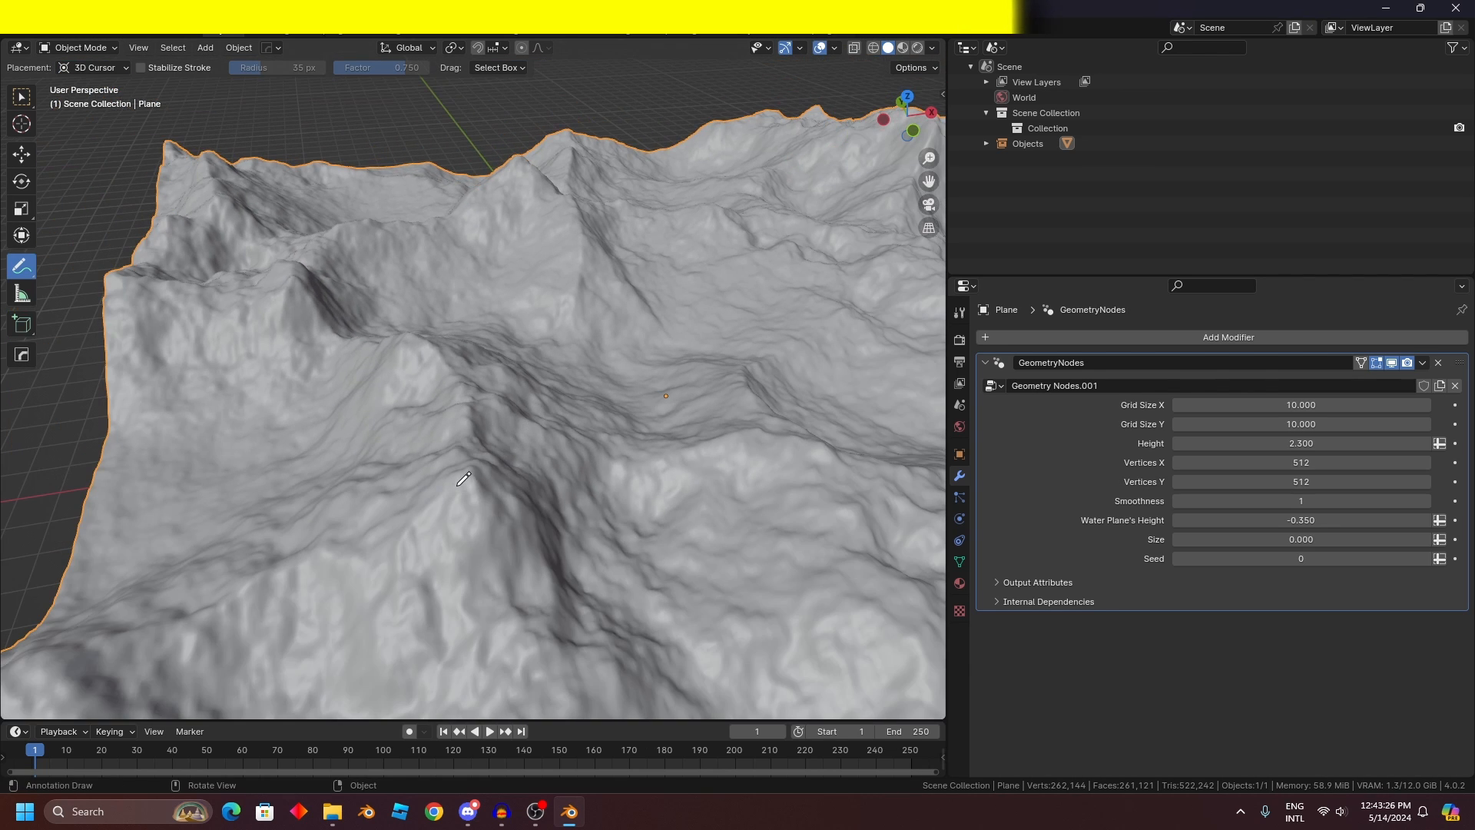
pyautogui.moveTo(460, 483); pyautogui.dragTo(465, 394)
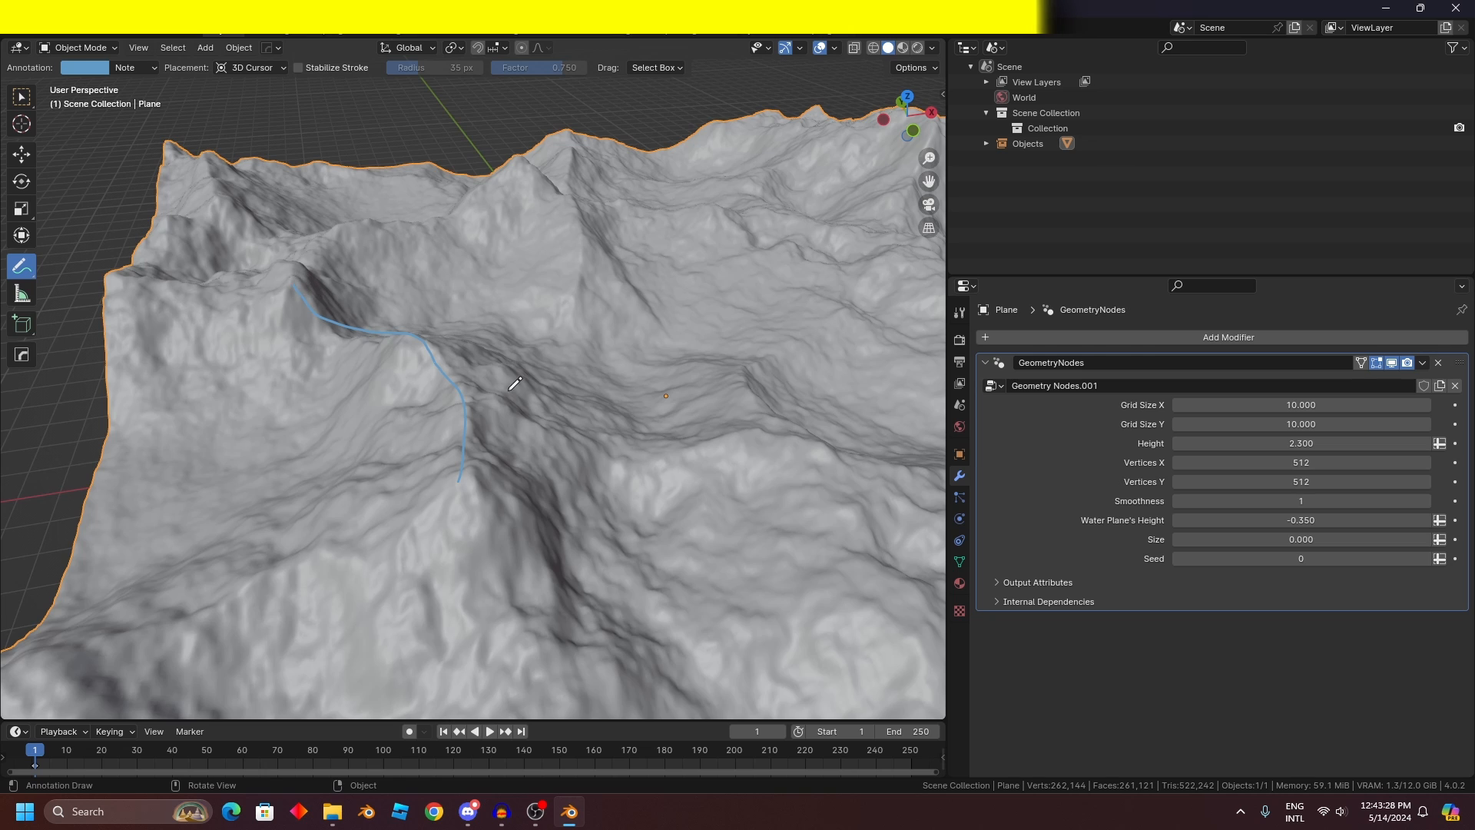
# Step: Try a Smoothness of 369 on the terrain, and undo both that change and the ridge annotation
pyautogui.moveTo(553, 353); pyautogui.dragTo(579, 322, button='middle')
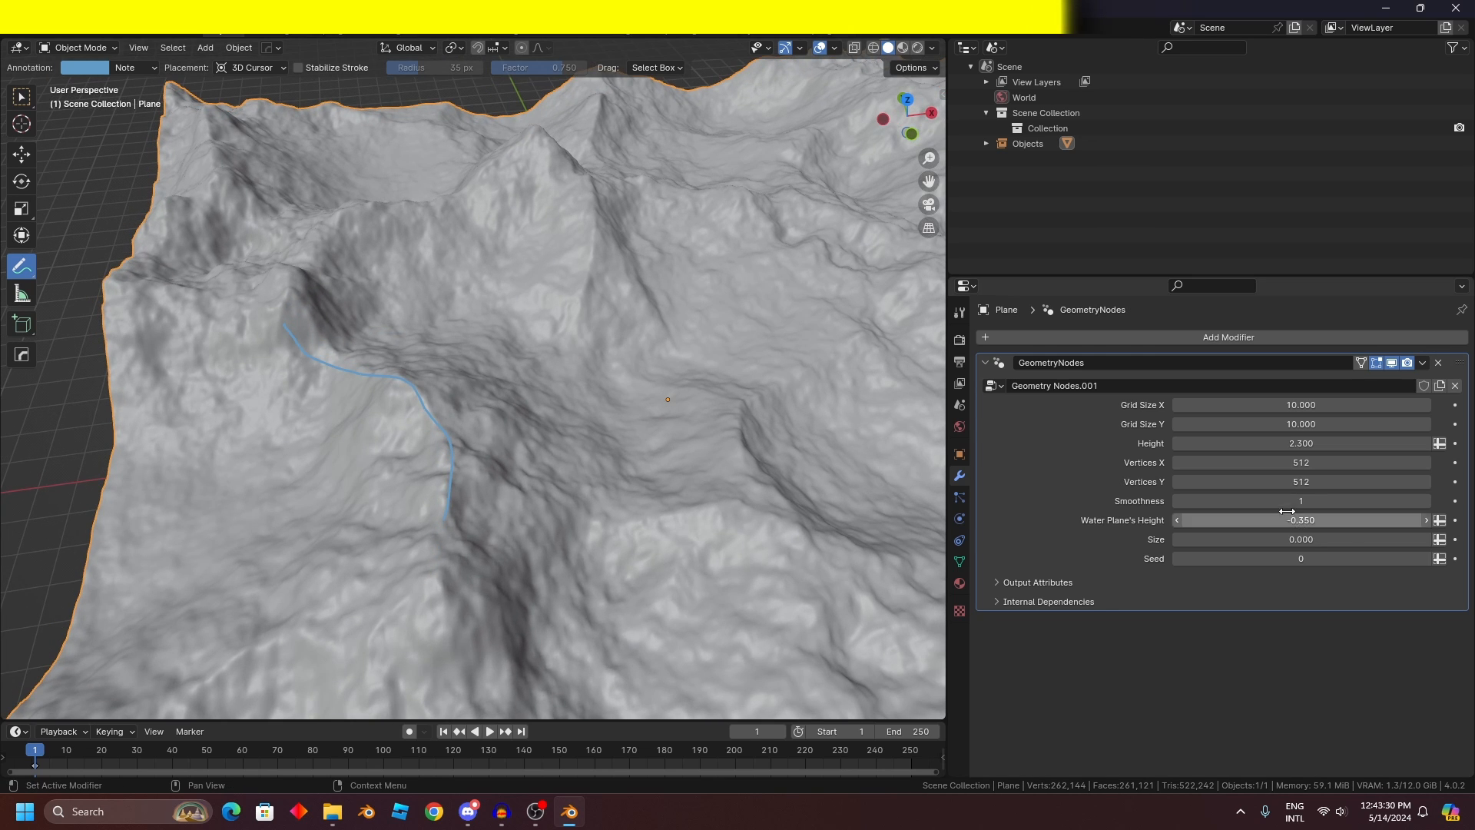
pyautogui.moveTo(1256, 500)
pyautogui.mouseDown()
pyautogui.moveTo(1367, 500)
pyautogui.moveTo(1255, 498)
pyautogui.mouseUp()
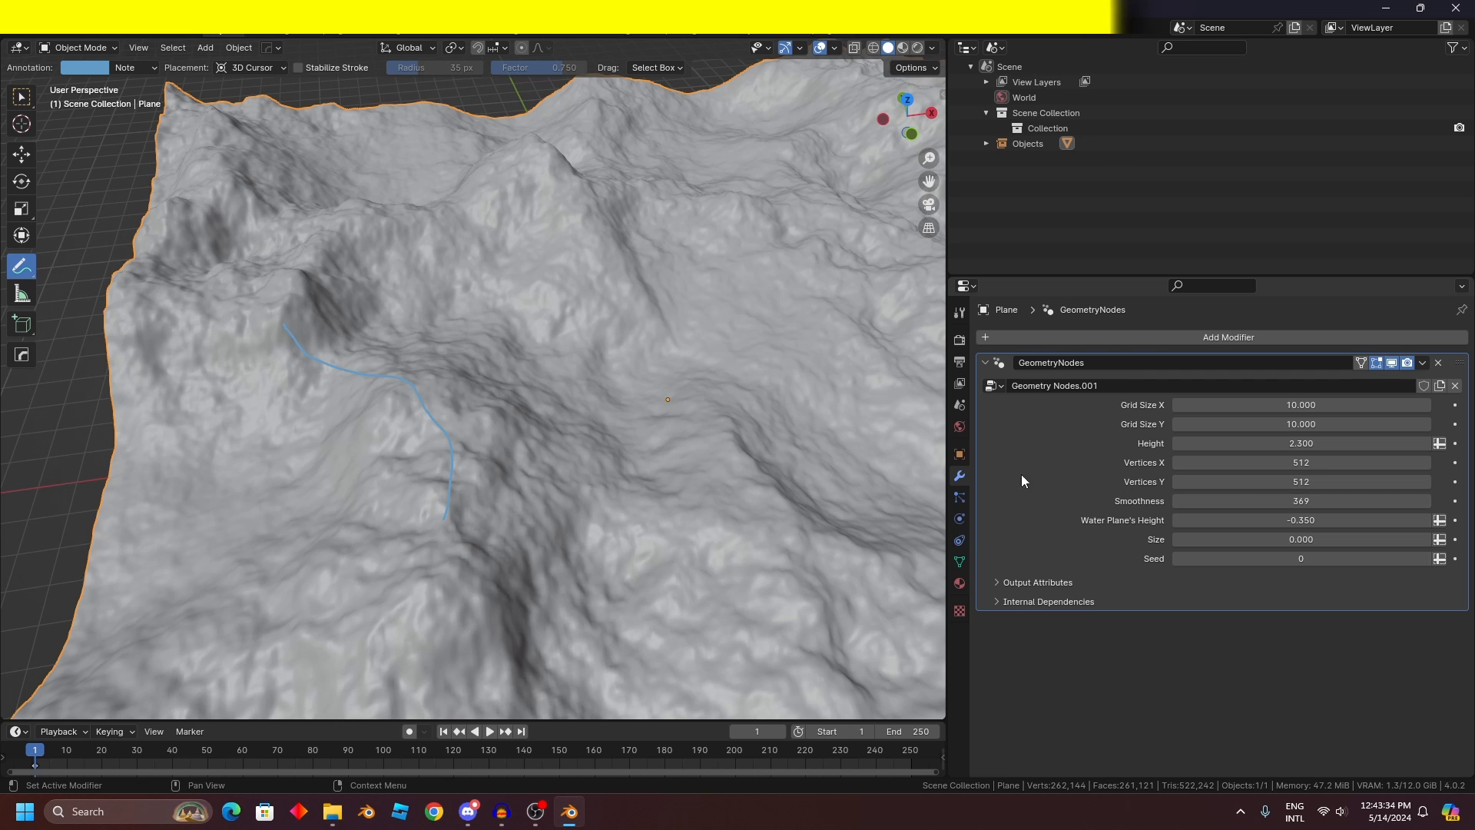
pyautogui.hotkey('ctrl', 'z')
pyautogui.hotkey('ctrl', 'z')
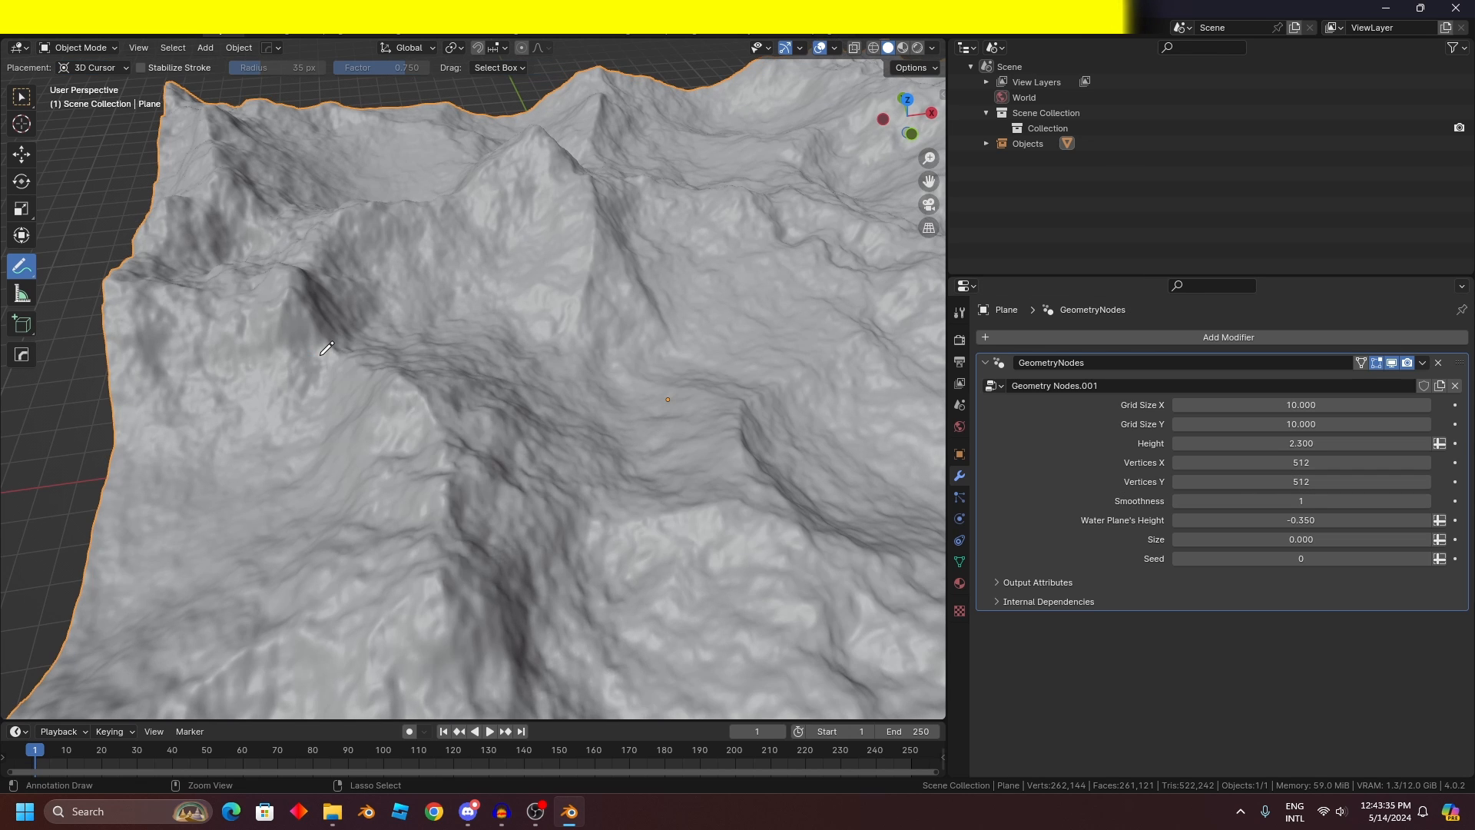
# Step: Switch back to the Select Box tool and inspect the terrain from several angles and distances
pyautogui.click(22, 98)
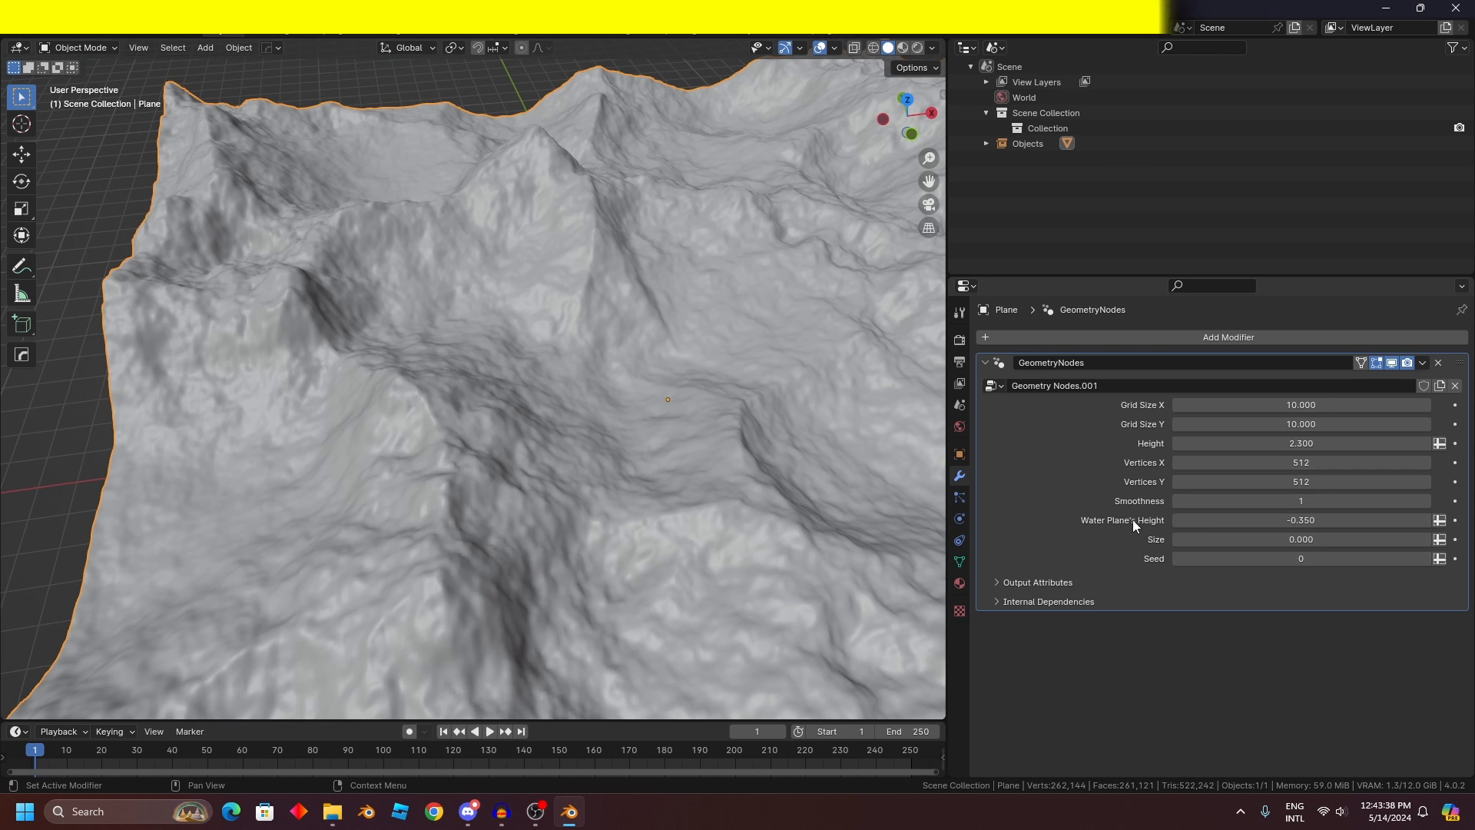
pyautogui.scroll(-5, 459, 390)
pyautogui.moveTo(338, 373); pyautogui.dragTo(450, 348, button='middle')
pyautogui.scroll(4, 450, 348)
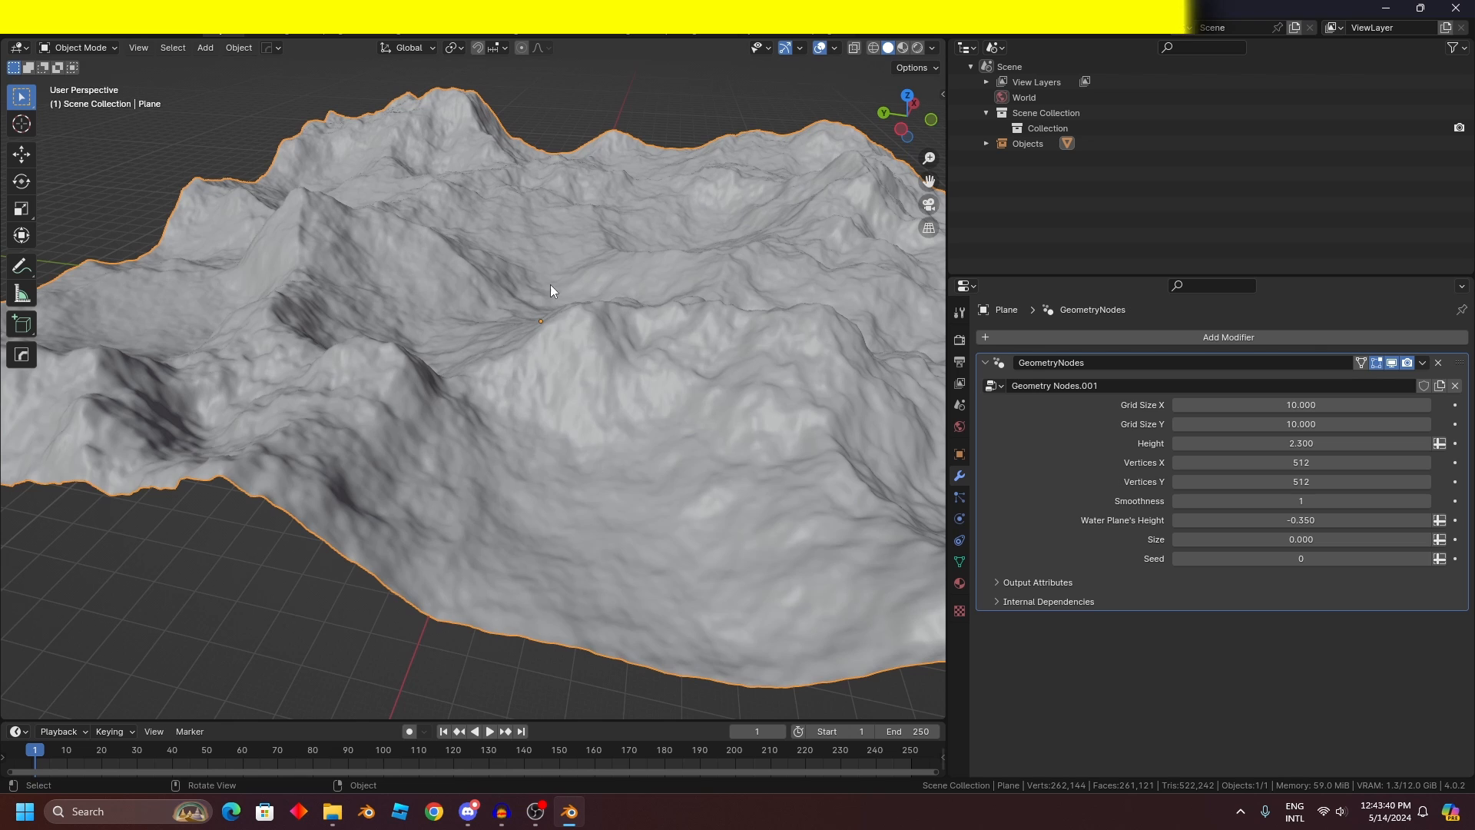
pyautogui.scroll(-4, 582, 306)
pyautogui.moveTo(683, 332); pyautogui.dragTo(549, 334, button='middle')
pyautogui.scroll(1, 549, 333)
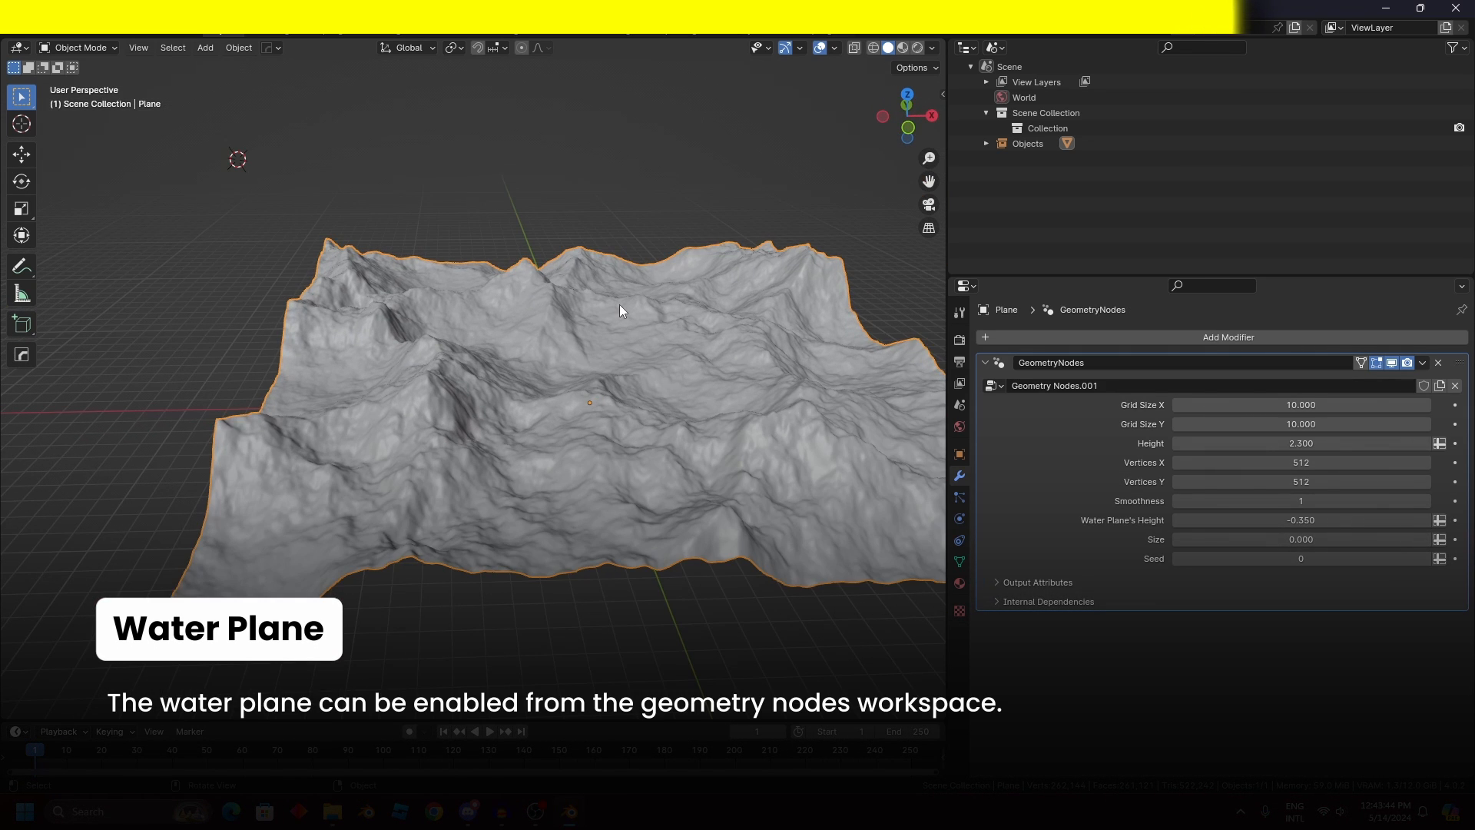
pyautogui.scroll(-2, 618, 303)
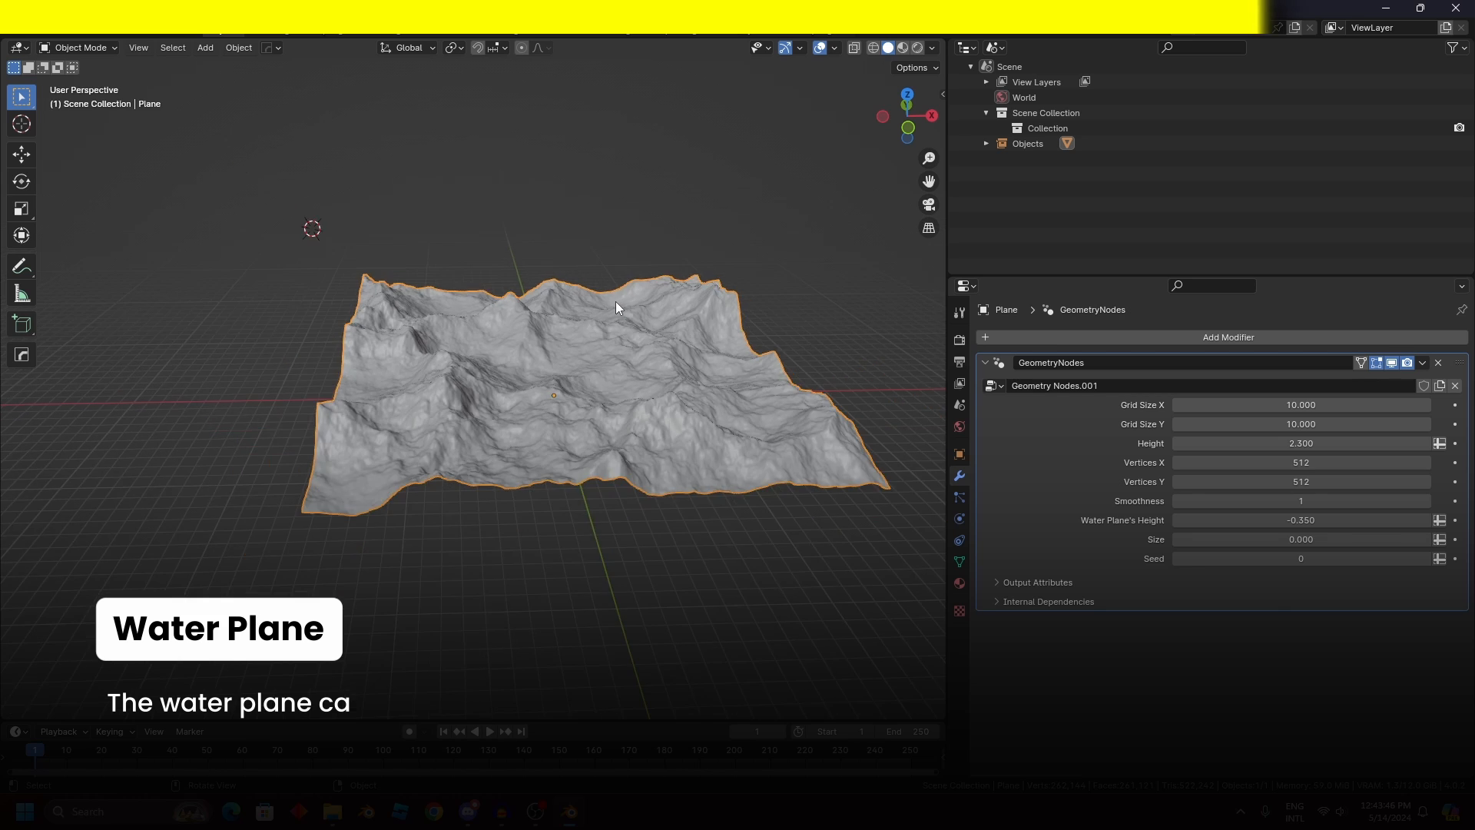
pyautogui.moveTo(615, 301); pyautogui.dragTo(727, 306, button='middle')
pyautogui.scroll(3, 727, 306)
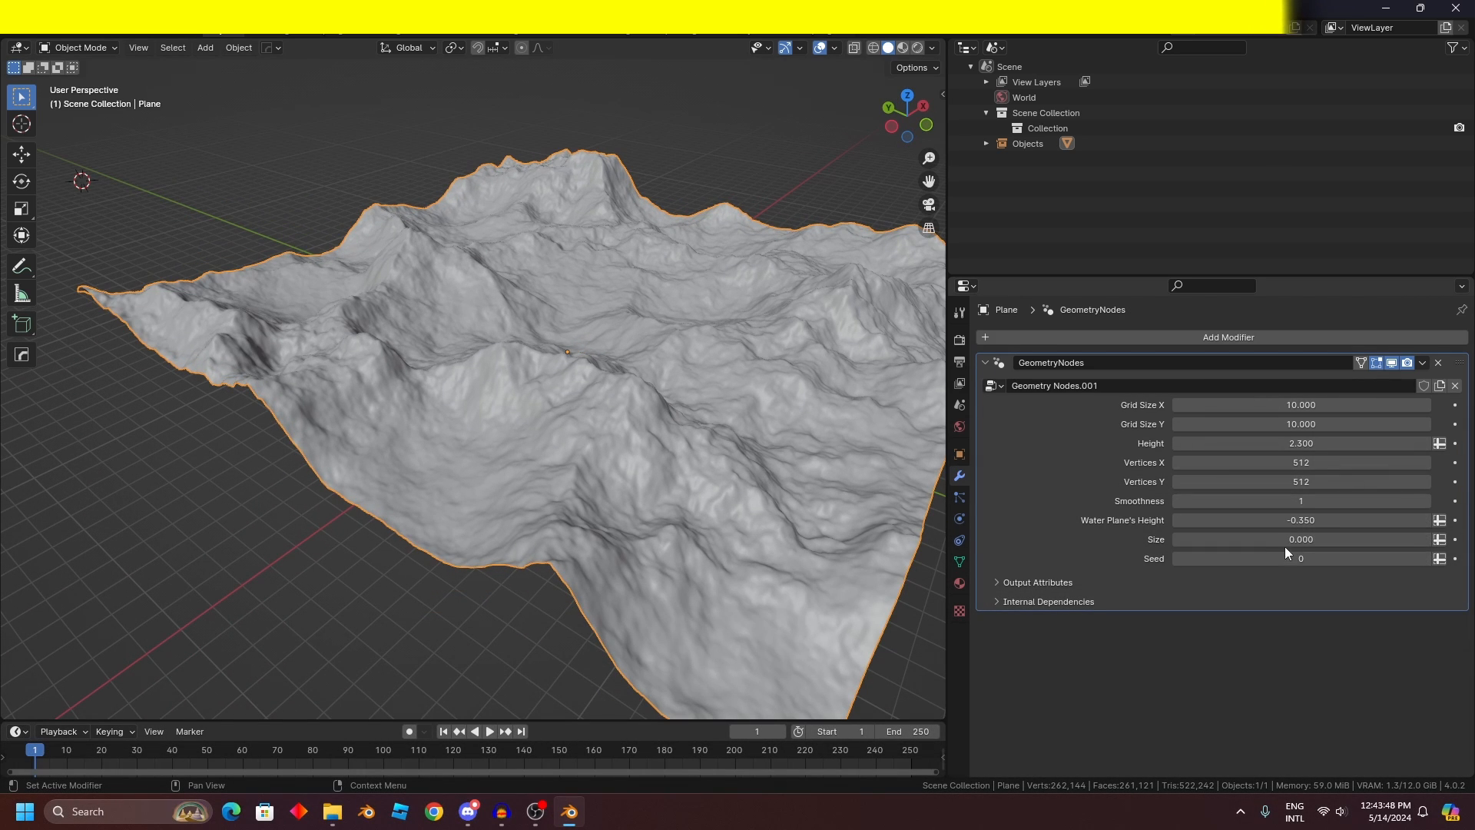
# Step: Try a Size of 0.5 for the terrain's mountains, and undo it
pyautogui.moveTo(1299, 539); pyautogui.dragTo(1364, 540)
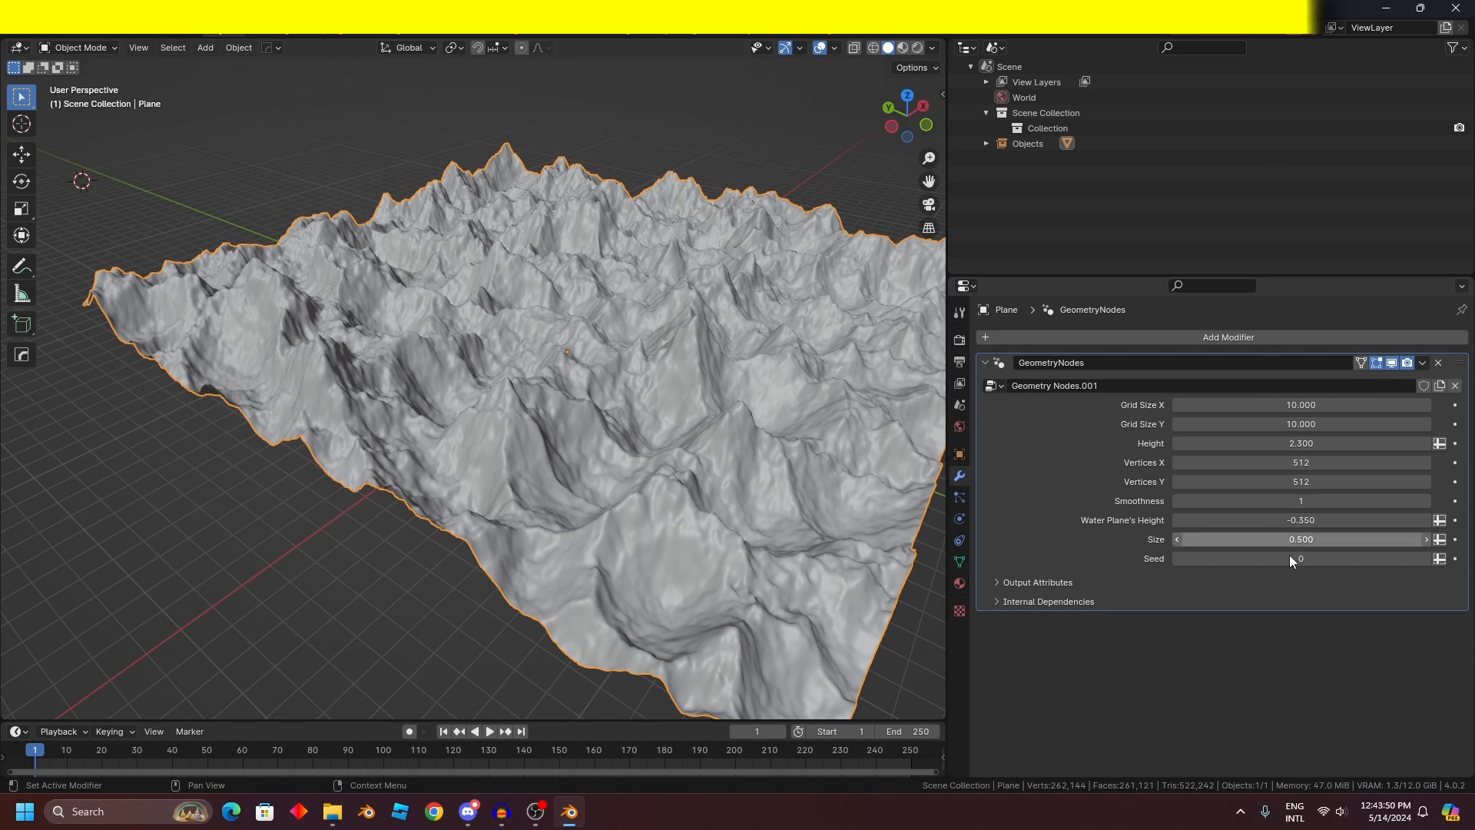
pyautogui.hotkey('ctrl', 'z')
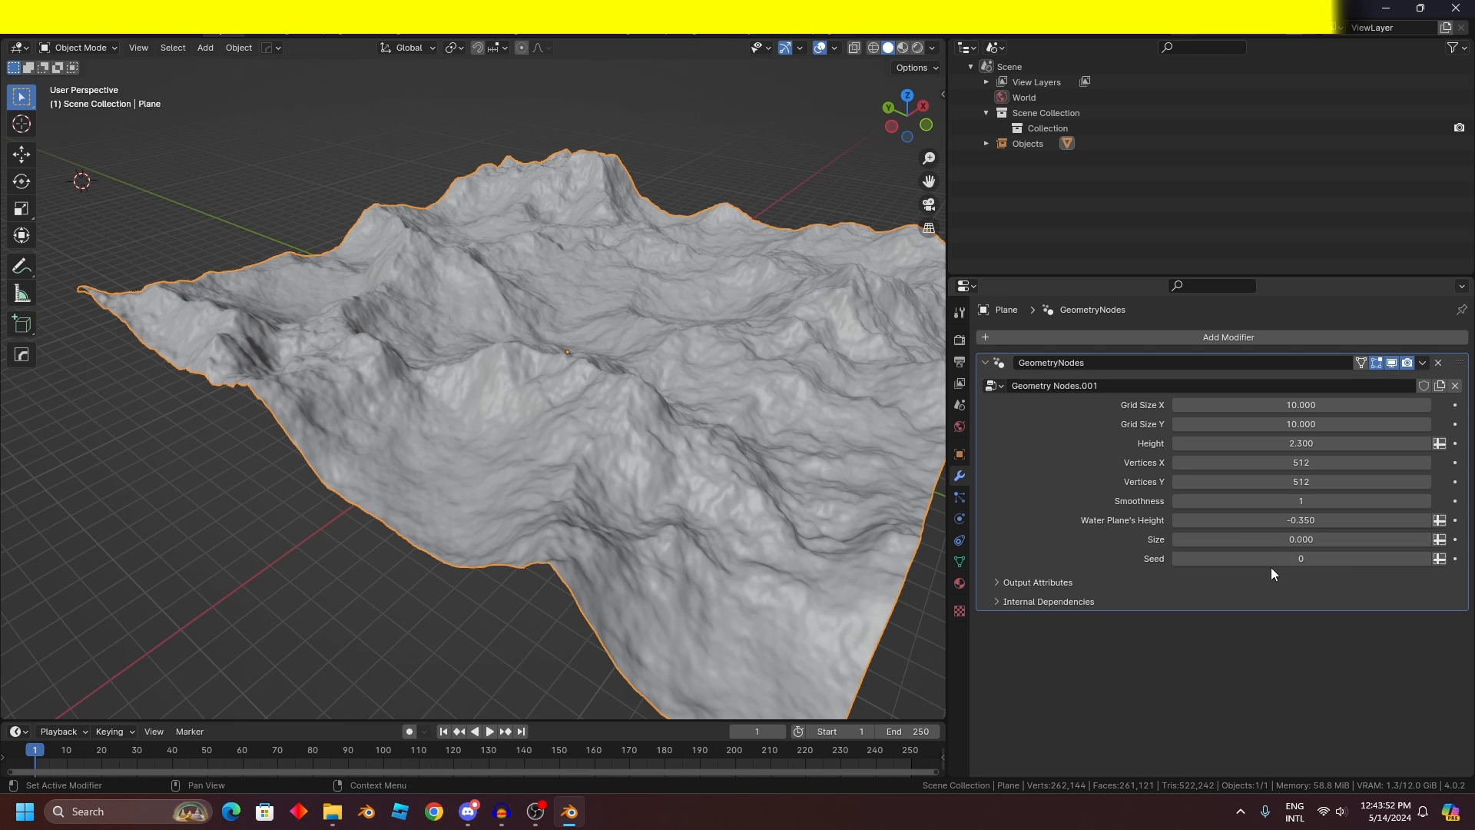
# Step: Raise the terrain's Seed one value at a time to 4 to generate a different mountain layout
pyautogui.click(1421, 558)
pyautogui.click(1430, 558)
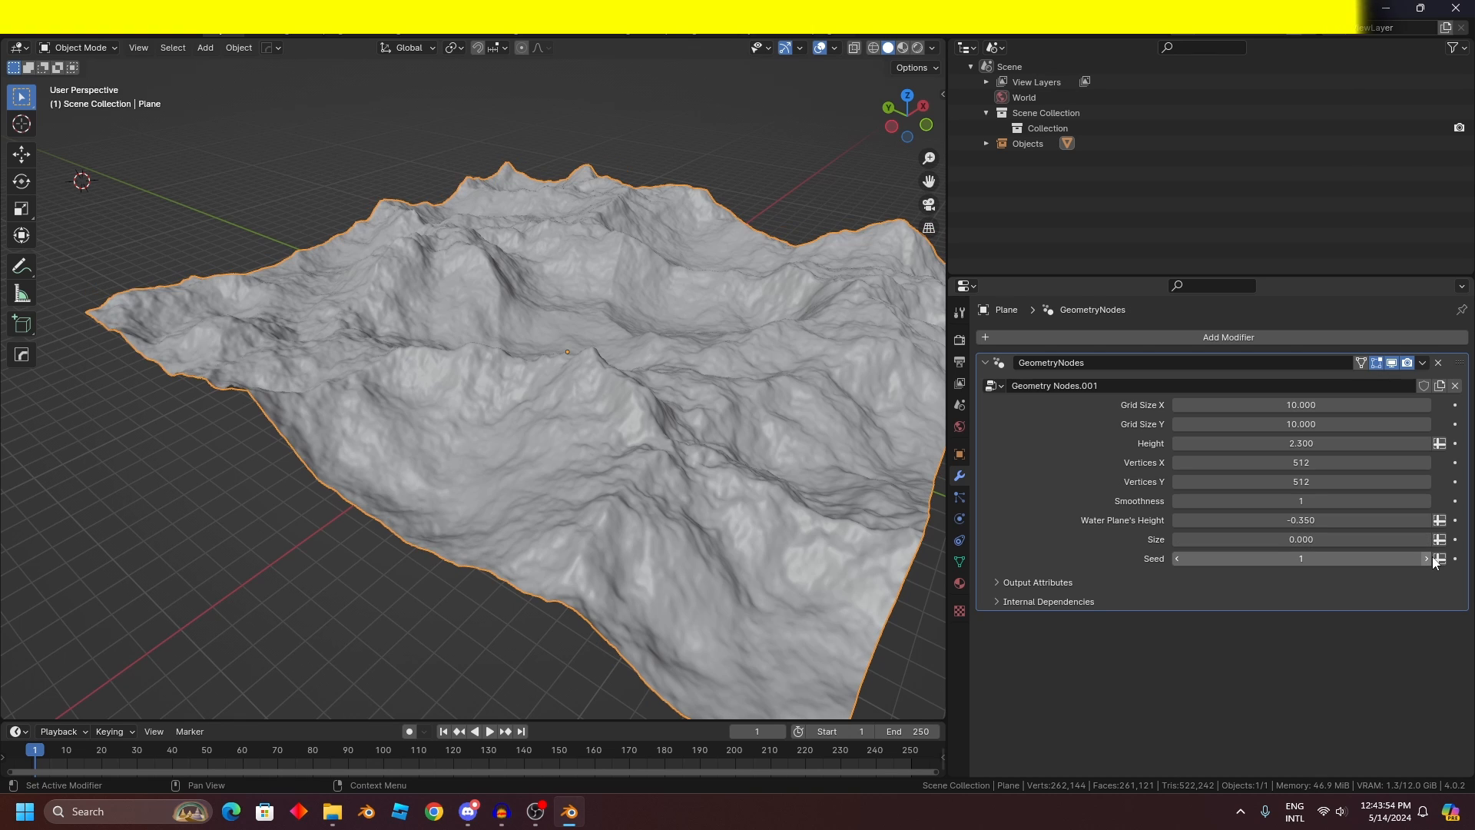
pyautogui.click(1430, 557)
pyautogui.click(1432, 558)
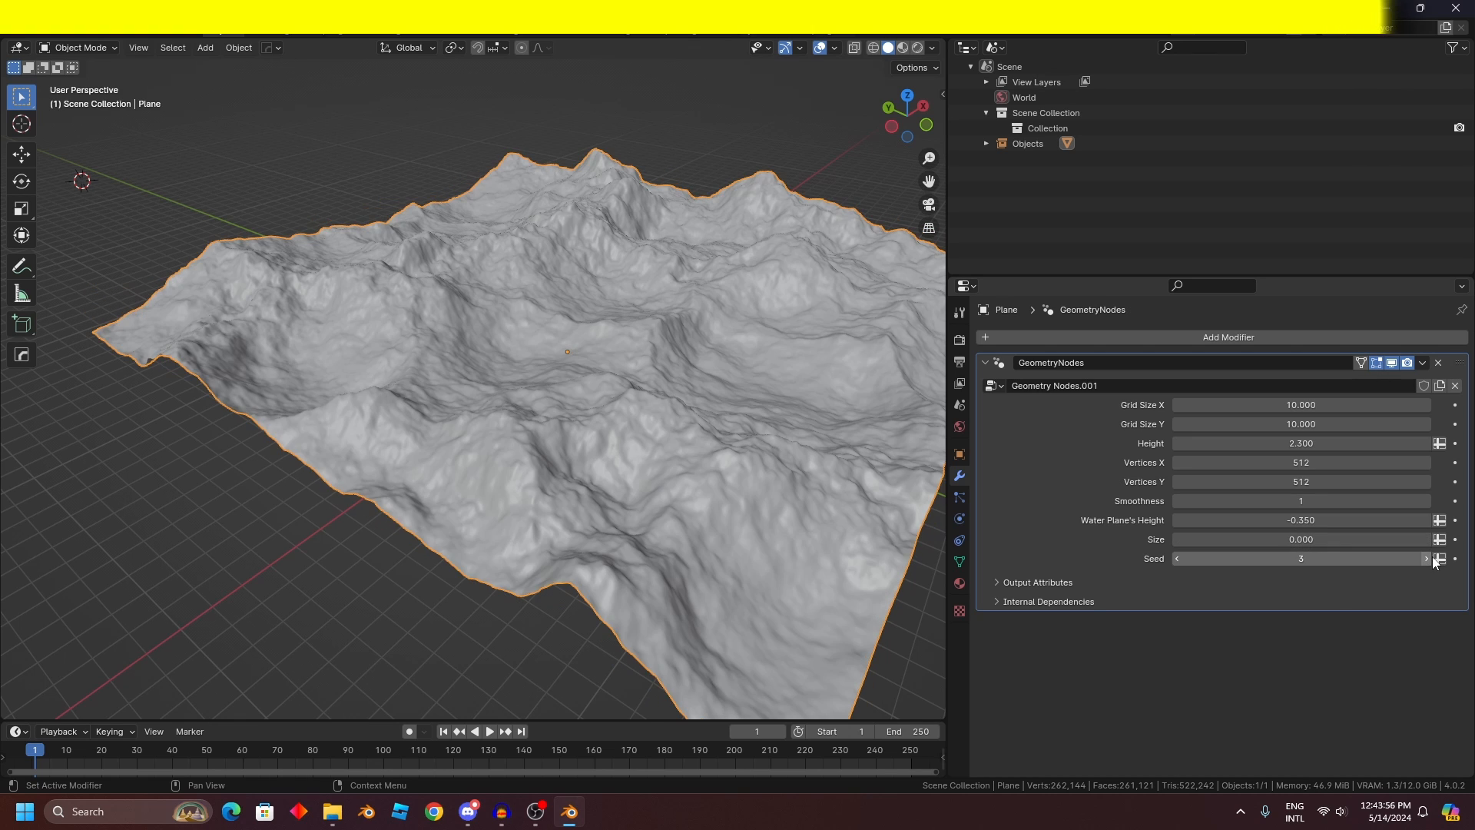
pyautogui.click(1429, 558)
pyautogui.scroll(-3, 706, 469)
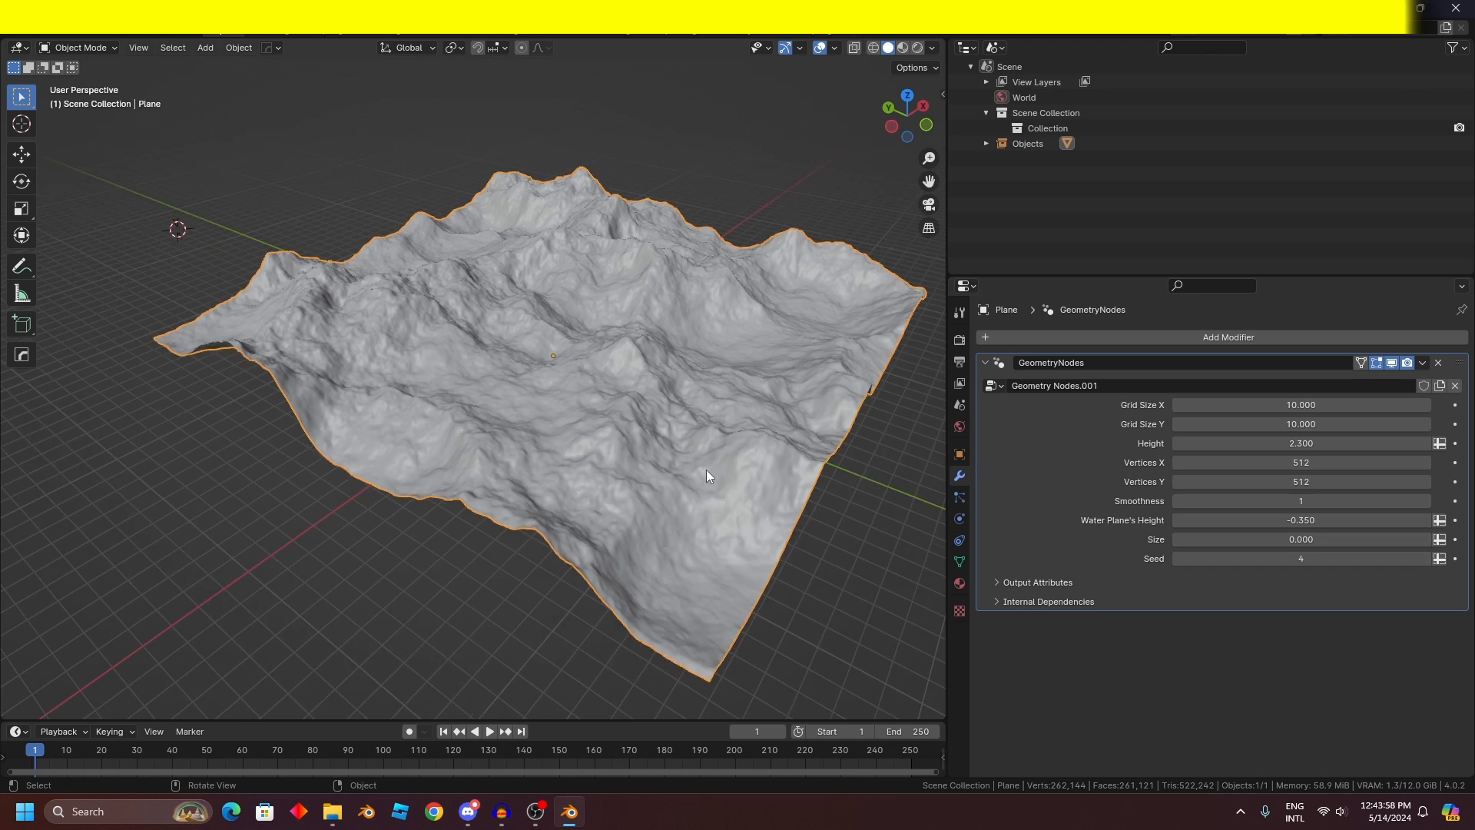
pyautogui.moveTo(706, 469); pyautogui.dragTo(640, 474, button='middle')
pyautogui.scroll(2, 647, 472)
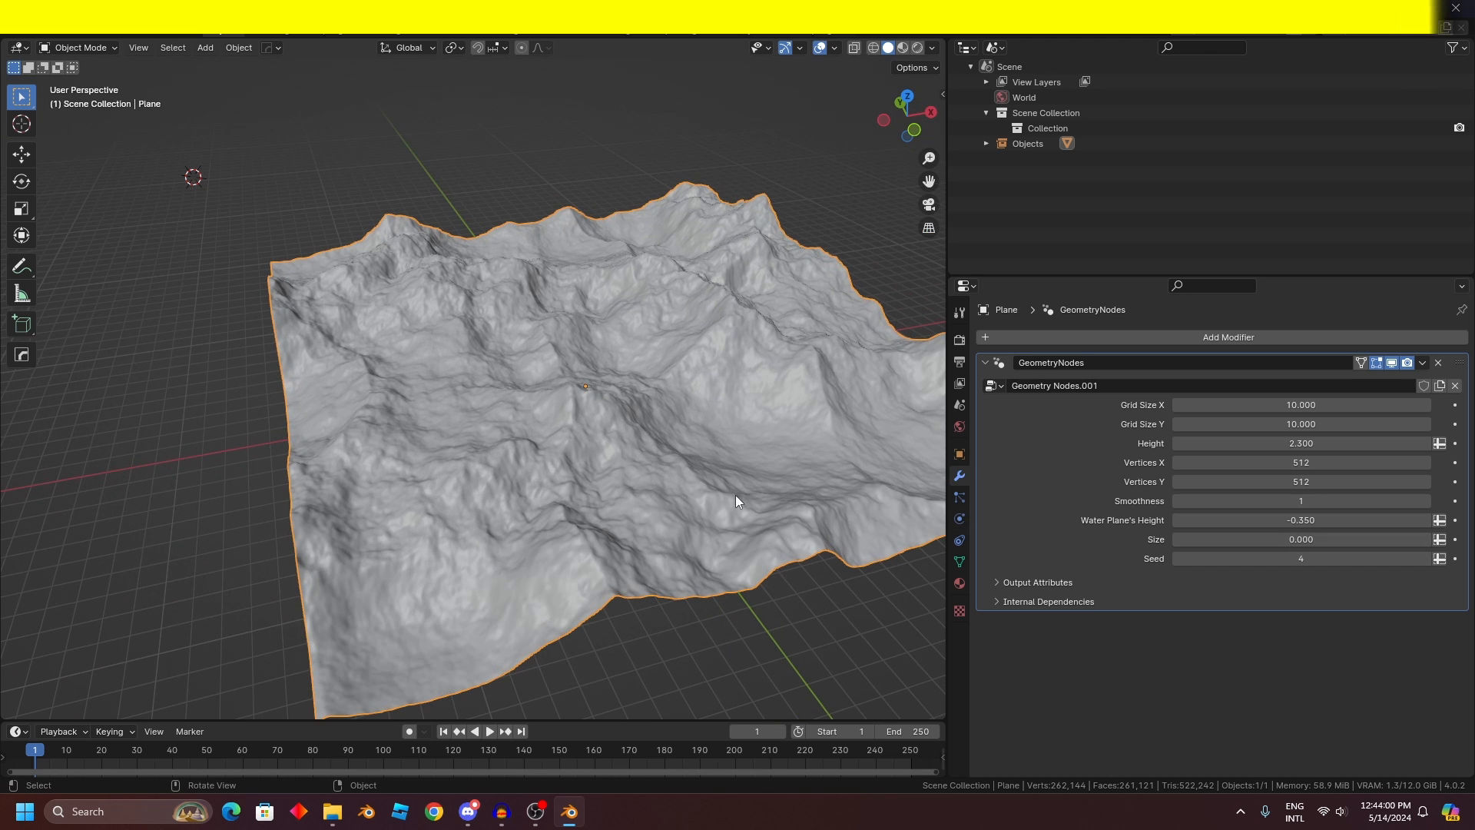
pyautogui.moveTo(738, 495); pyautogui.dragTo(837, 469, button='middle')
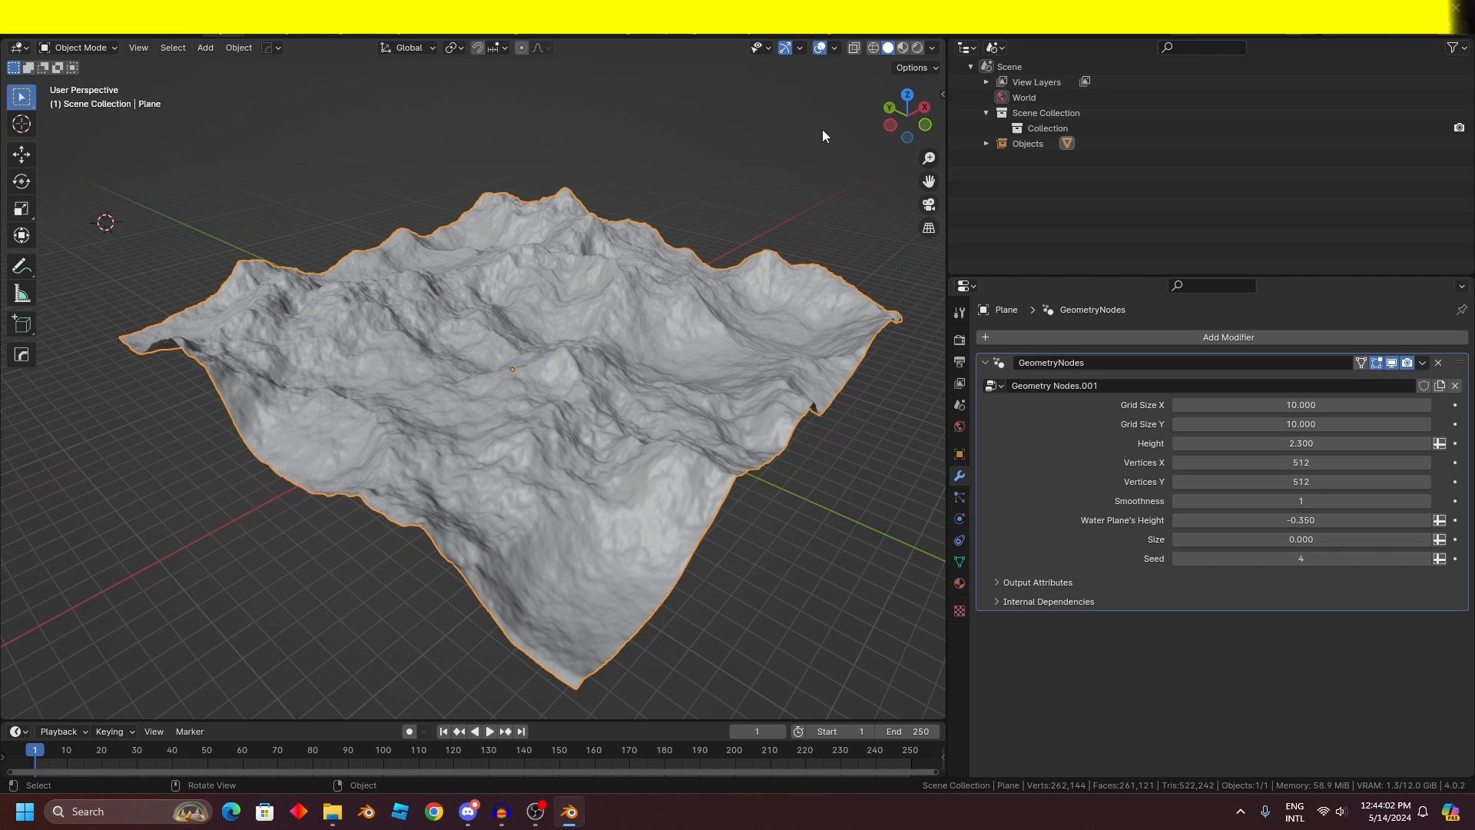
# Step: Hide the viewport overlays, replace the Properties editor with the Geometry Node Editor, and widen that area
pyautogui.click(819, 48)
pyautogui.moveTo(764, 176); pyautogui.dragTo(757, 223, button='middle')
pyautogui.click(969, 286)
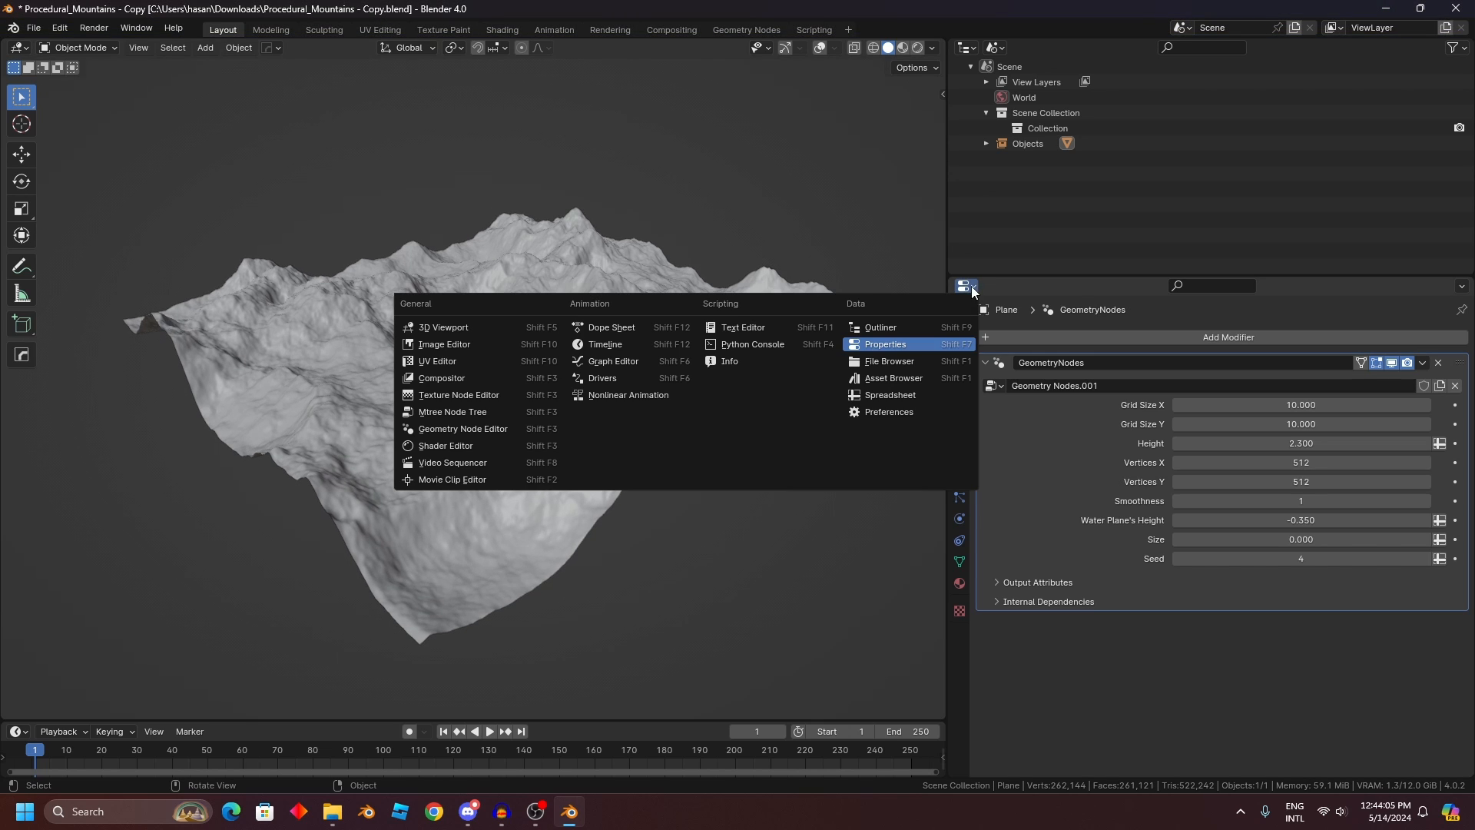
pyautogui.click(449, 429)
pyautogui.moveTo(950, 429); pyautogui.dragTo(741, 430)
pyautogui.scroll(3, 1137, 469)
pyautogui.scroll(2, 1001, 447)
pyautogui.moveTo(1000, 447); pyautogui.dragTo(1135, 475, button='middle')
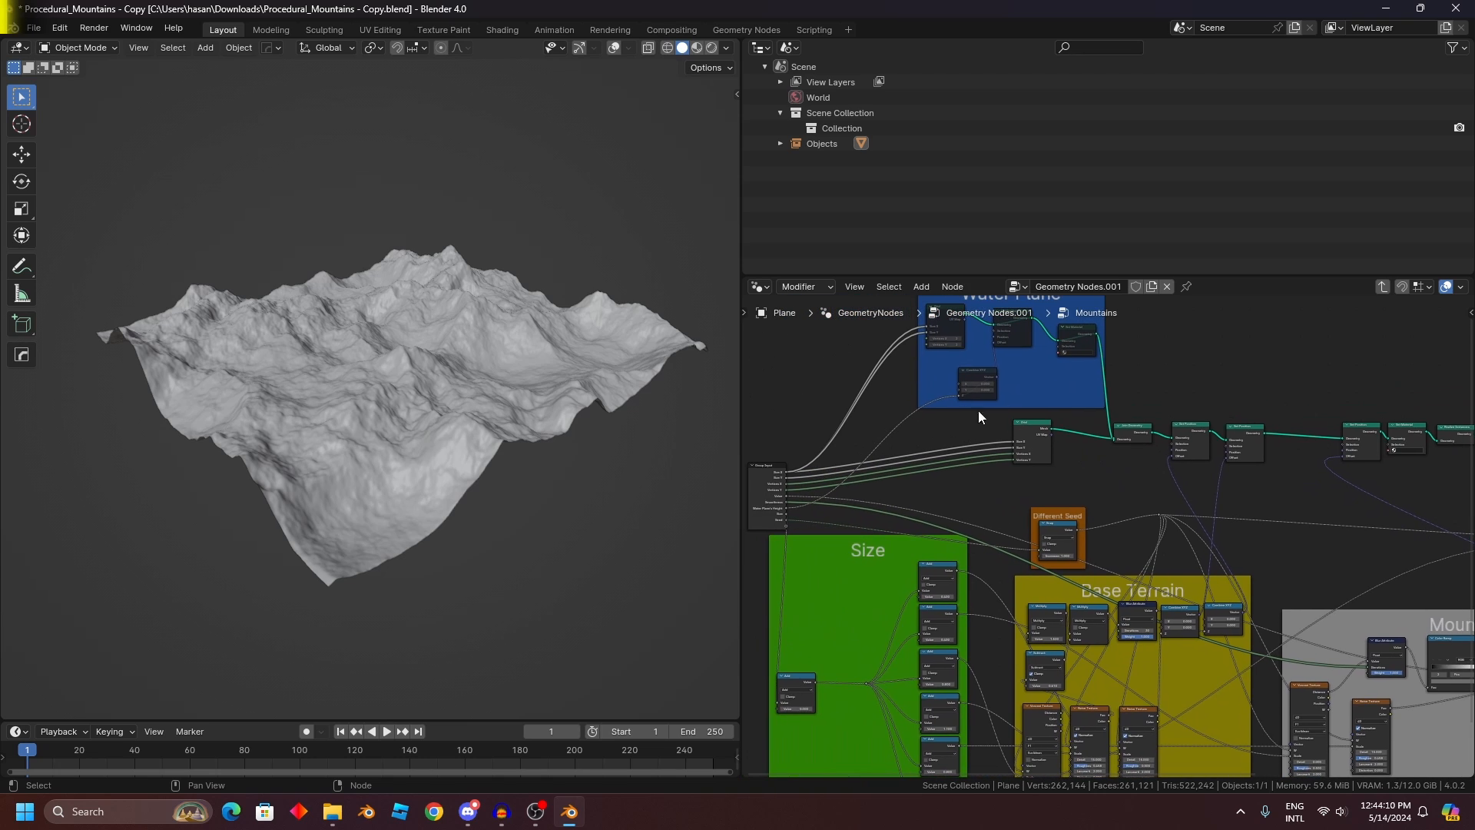
# Step: Select all nodes in the Water Plane frame and unmute them so the water plane is generated under the terrain
pyautogui.moveTo(938, 400); pyautogui.dragTo(1019, 474, button='middle')
pyautogui.scroll(1, 1020, 475)
pyautogui.moveTo(1012, 376); pyautogui.dragTo(1182, 439)
pyautogui.scroll(4, 630, 341)
pyautogui.scroll(-3, 453, 338)
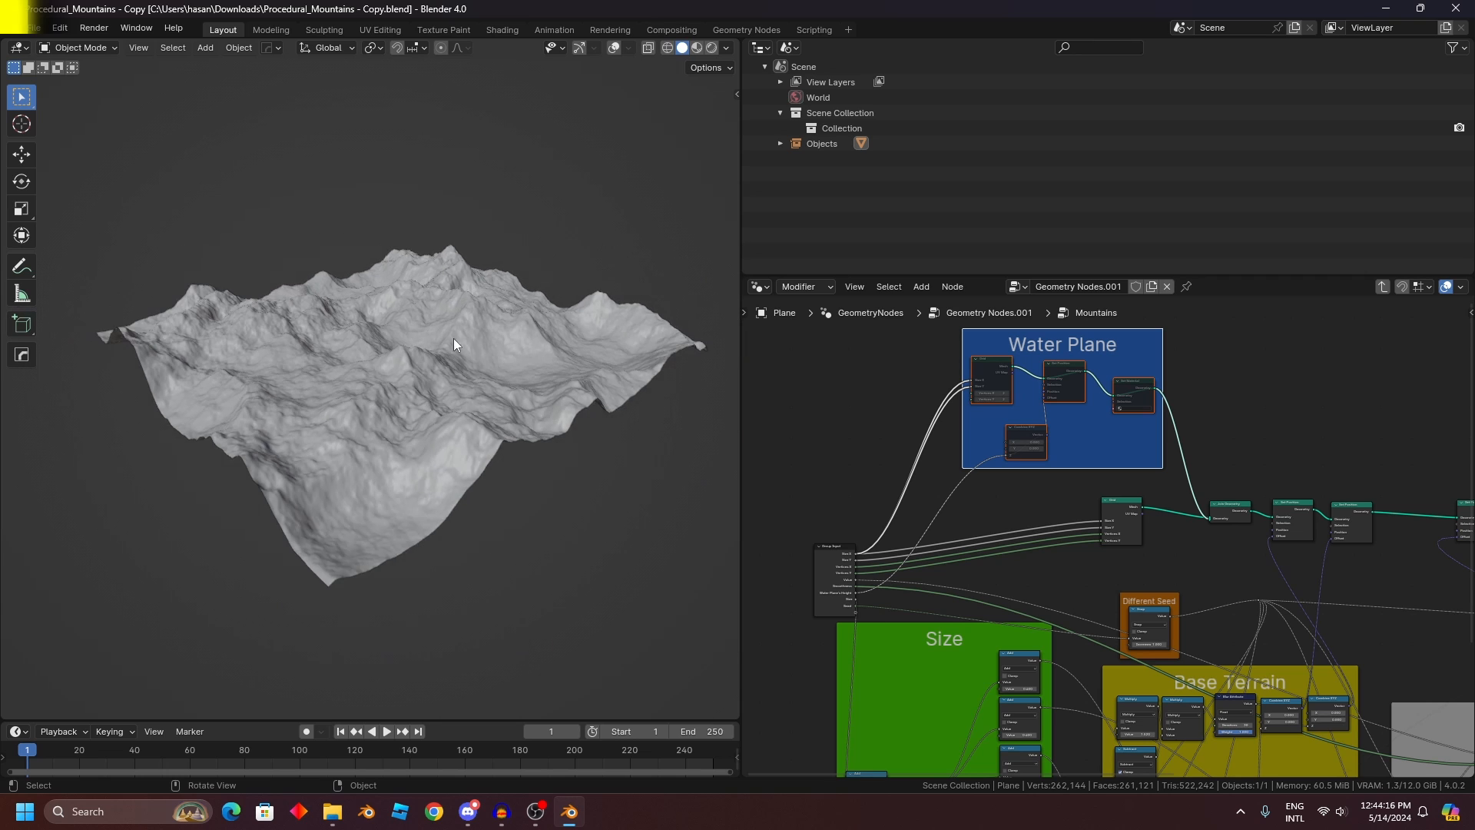
pyautogui.scroll(4, 607, 356)
pyautogui.moveTo(607, 356); pyautogui.dragTo(542, 376, button='middle')
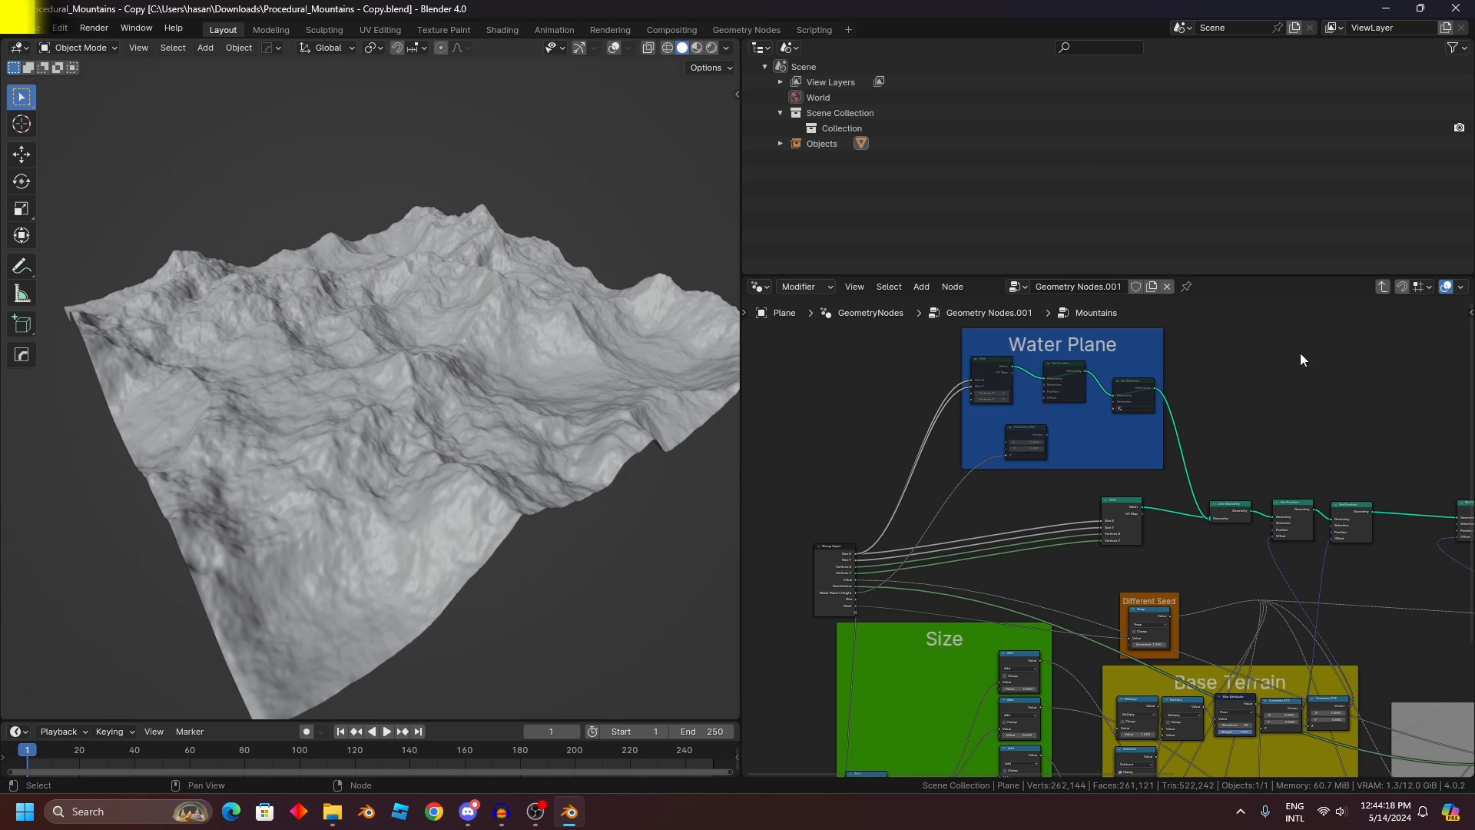
pyautogui.scroll(1, 1109, 536)
pyautogui.moveTo(1213, 321); pyautogui.dragTo(1219, 408, button='middle')
pyautogui.scroll(2, 1004, 398)
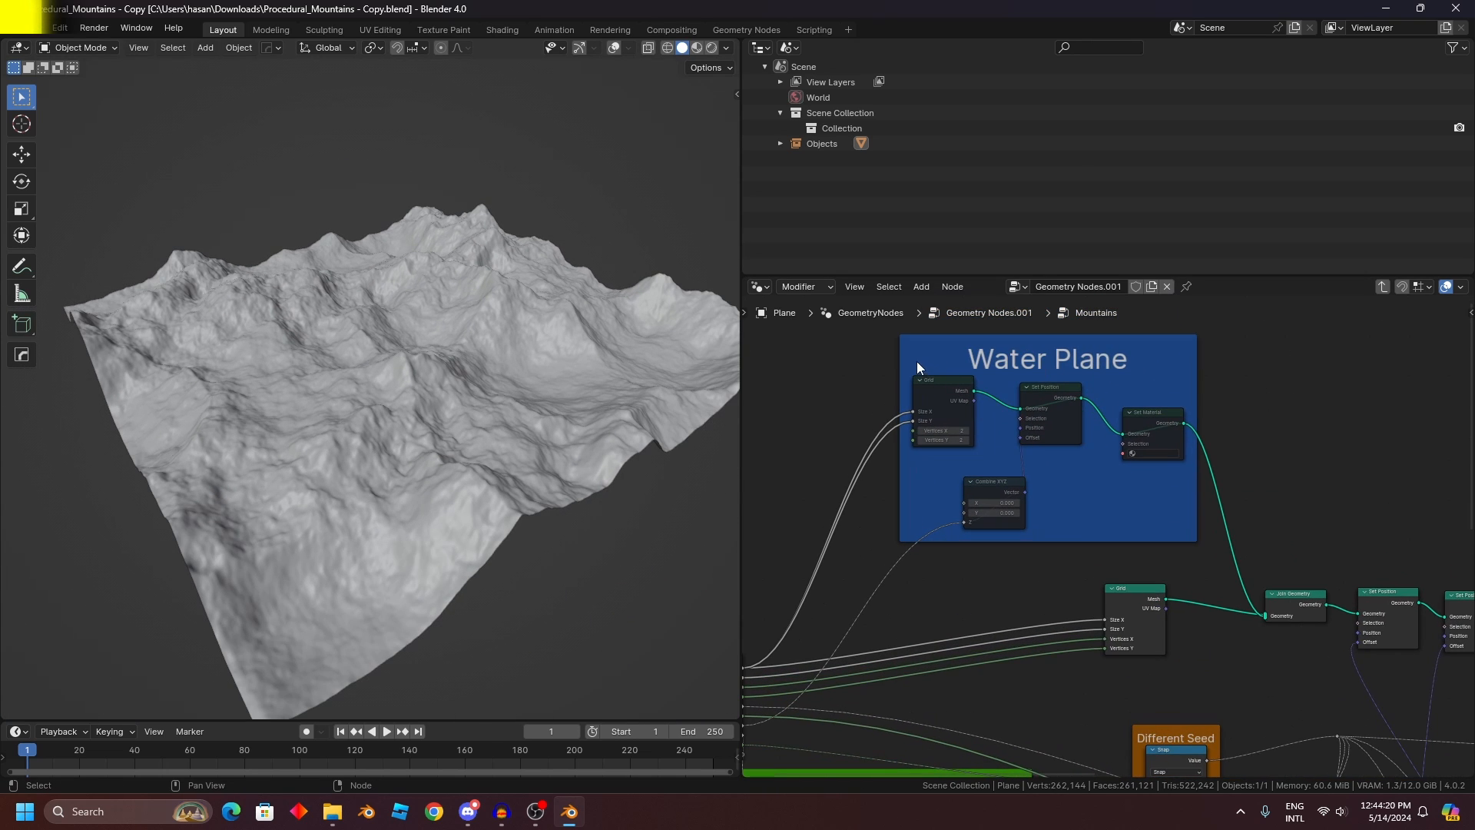
pyautogui.moveTo(916, 361); pyautogui.dragTo(1158, 519)
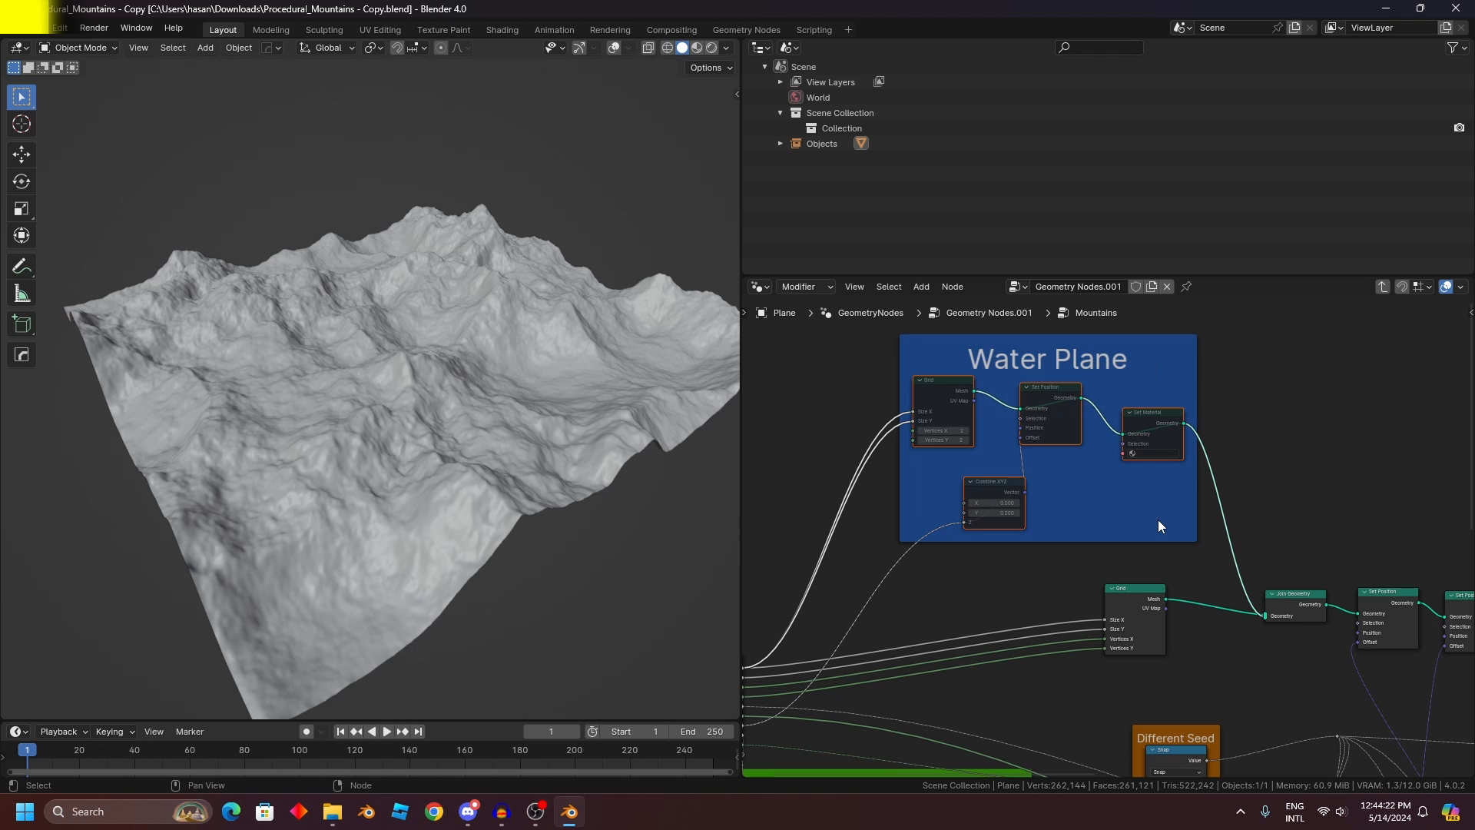
pyautogui.press('m')
pyautogui.moveTo(669, 369); pyautogui.dragTo(468, 342, button='middle')
# Step: Return to the Properties editor and set the Water Plane's Height to -0.190
pyautogui.click(760, 286)
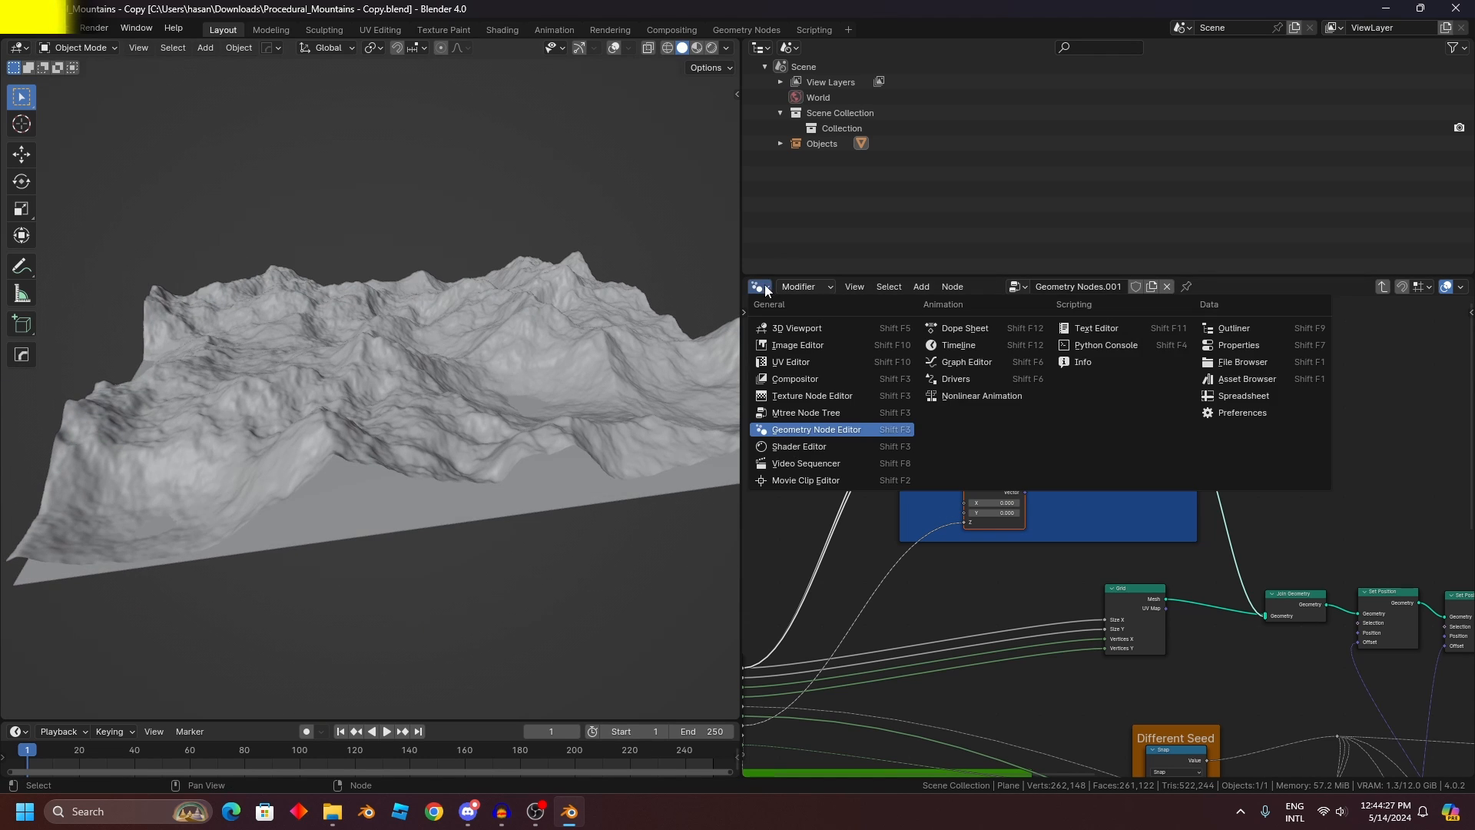
pyautogui.click(1258, 353)
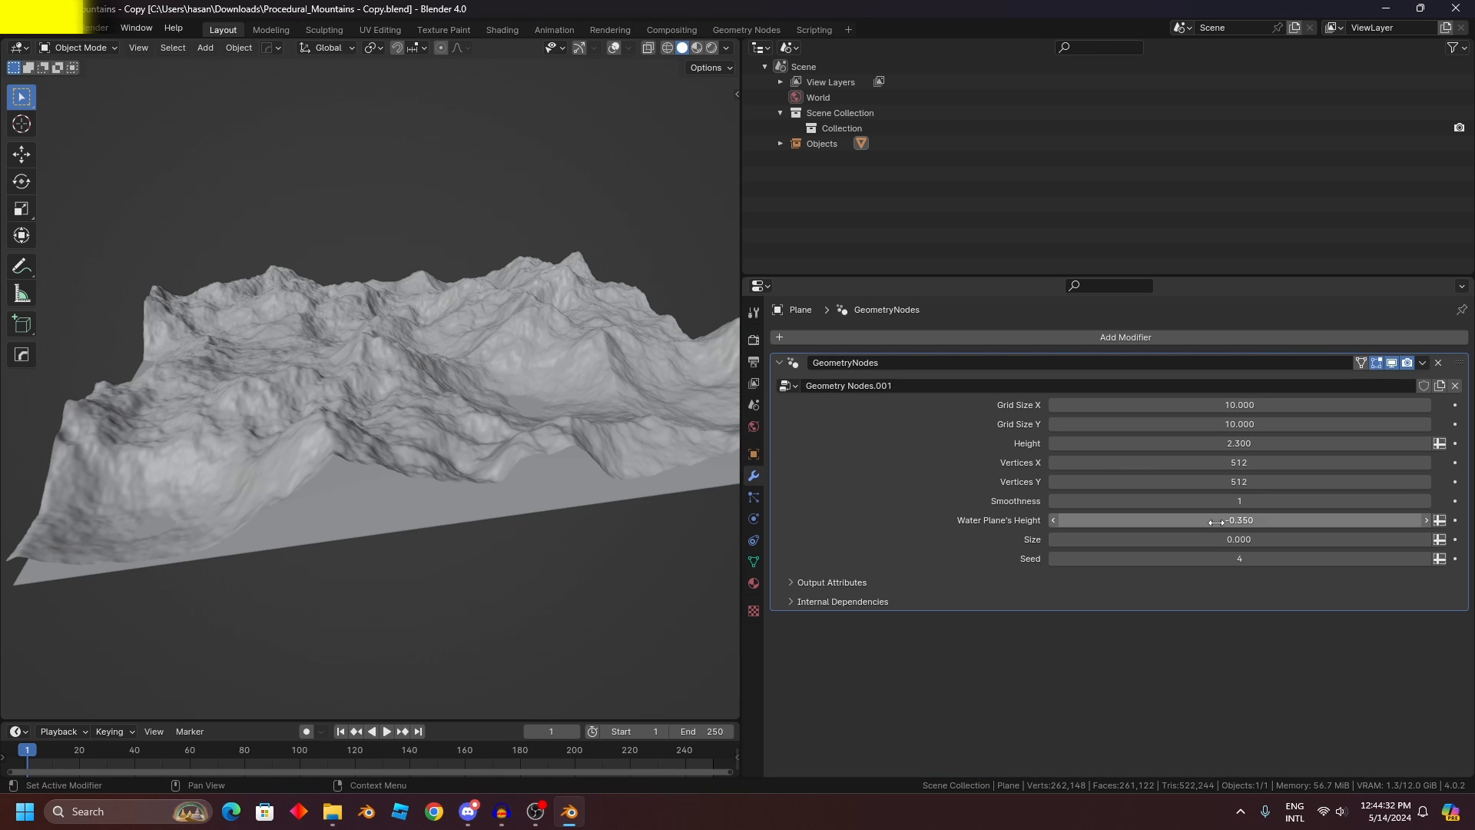
pyautogui.moveTo(1239, 520)
pyautogui.mouseDown()
pyautogui.moveTo(1220, 520)
pyautogui.moveTo(1262, 521)
pyautogui.mouseUp()
pyautogui.moveTo(384, 412); pyautogui.dragTo(424, 450, button='middle')
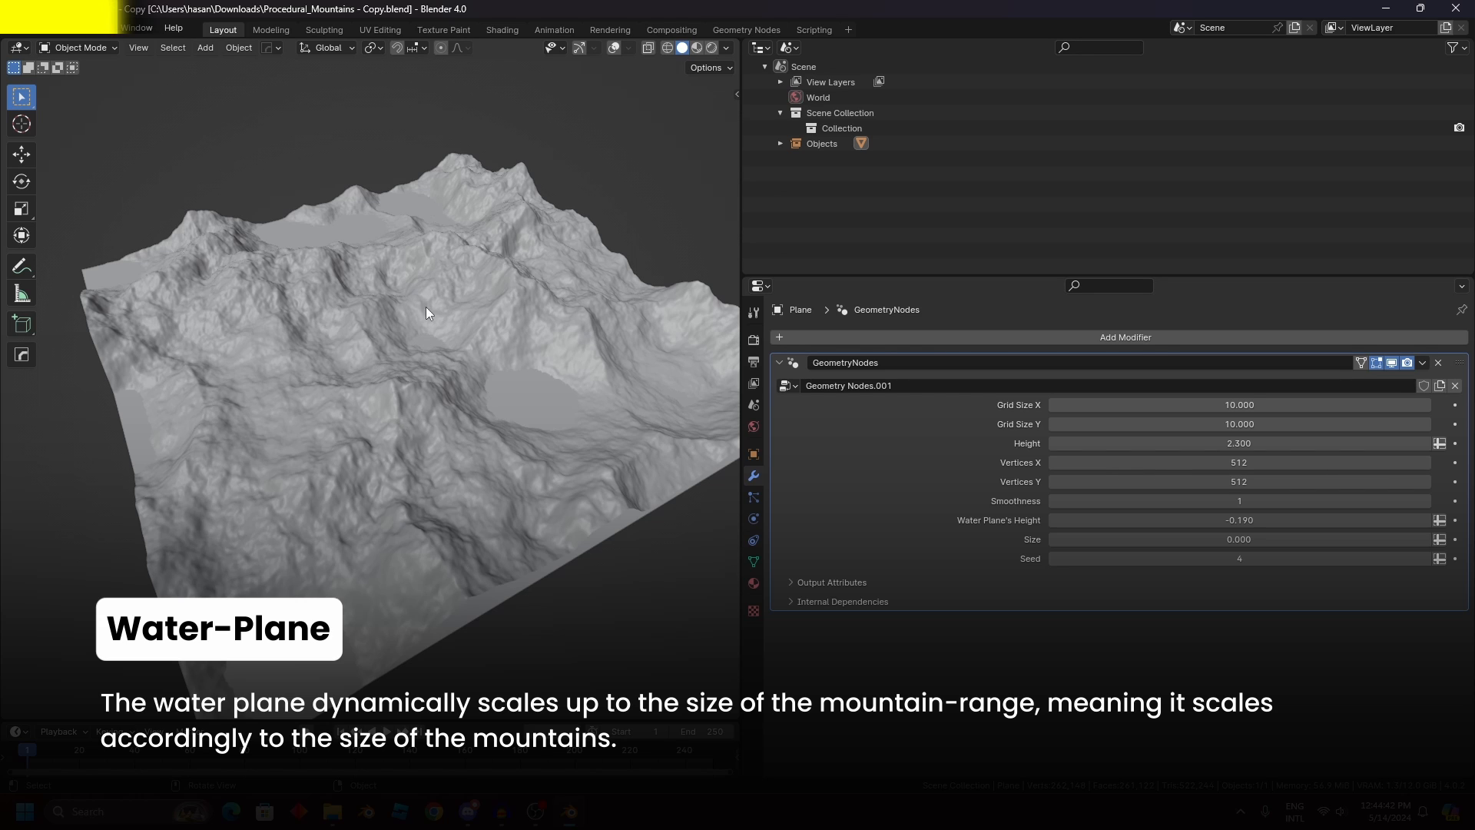
# Step: Try a different Grid Size for the terrain and its water plane, and undo it
pyautogui.scroll(-3, 584, 338)
pyautogui.moveTo(495, 384); pyautogui.dragTo(538, 330, button='middle')
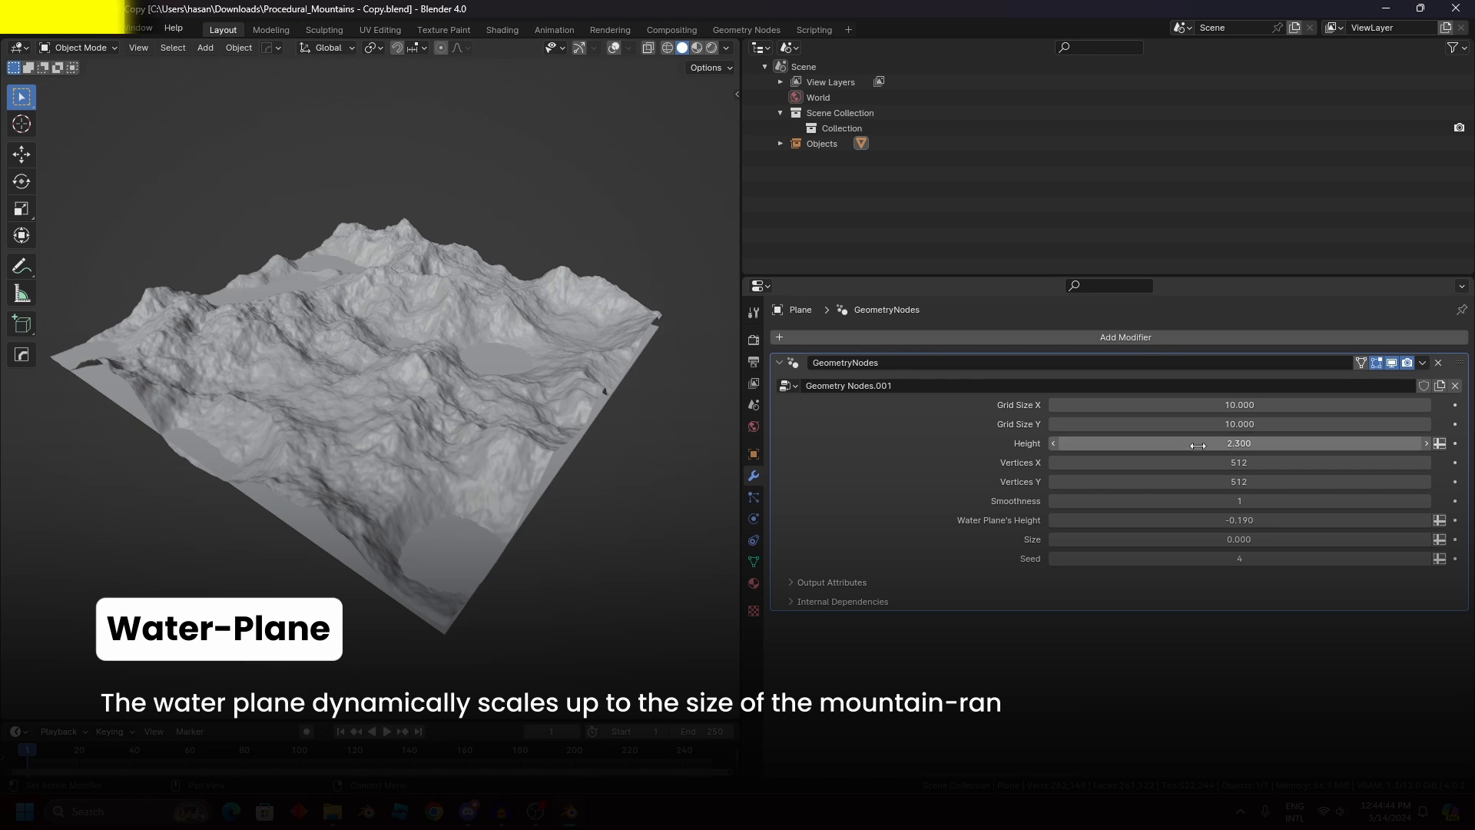
pyautogui.moveTo(1239, 424); pyautogui.dragTo(1201, 398)
pyautogui.hotkey('ctrl', 'z')
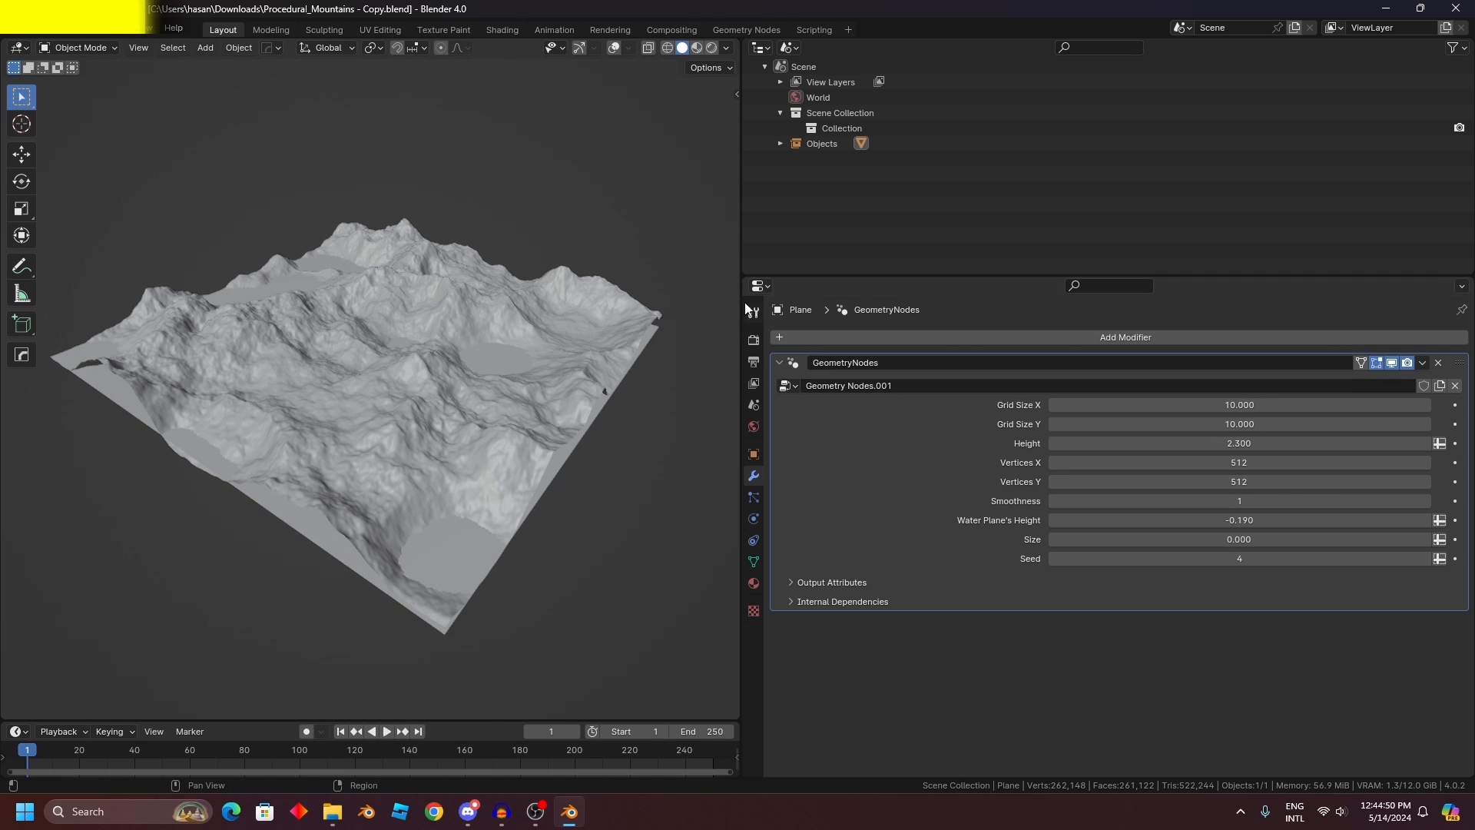
# Step: Switch the Properties area back to the Geometry Node Editor, showing the Mountains node group
pyautogui.click(760, 286)
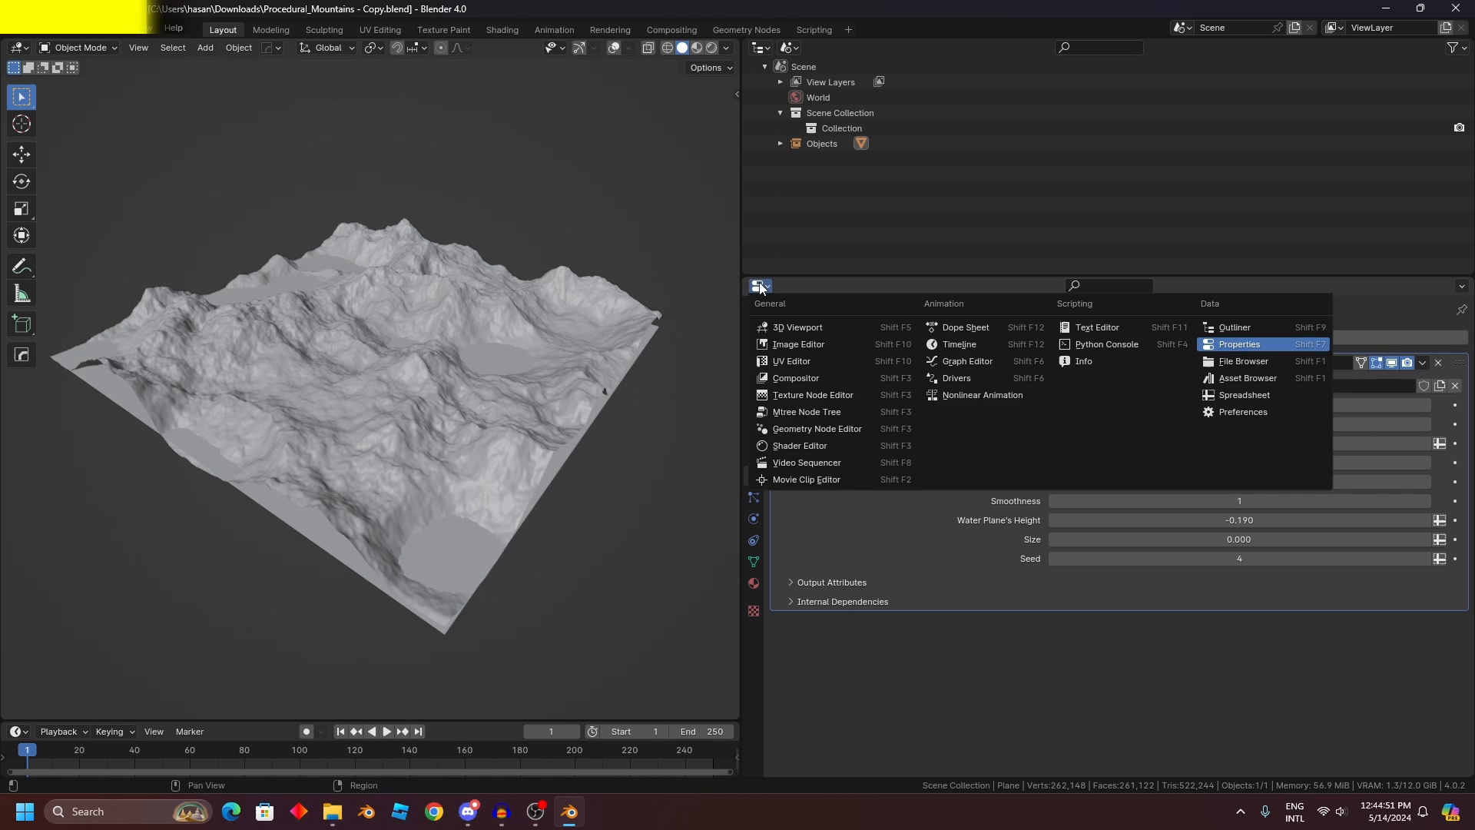
pyautogui.click(813, 429)
pyautogui.scroll(-3, 1136, 450)
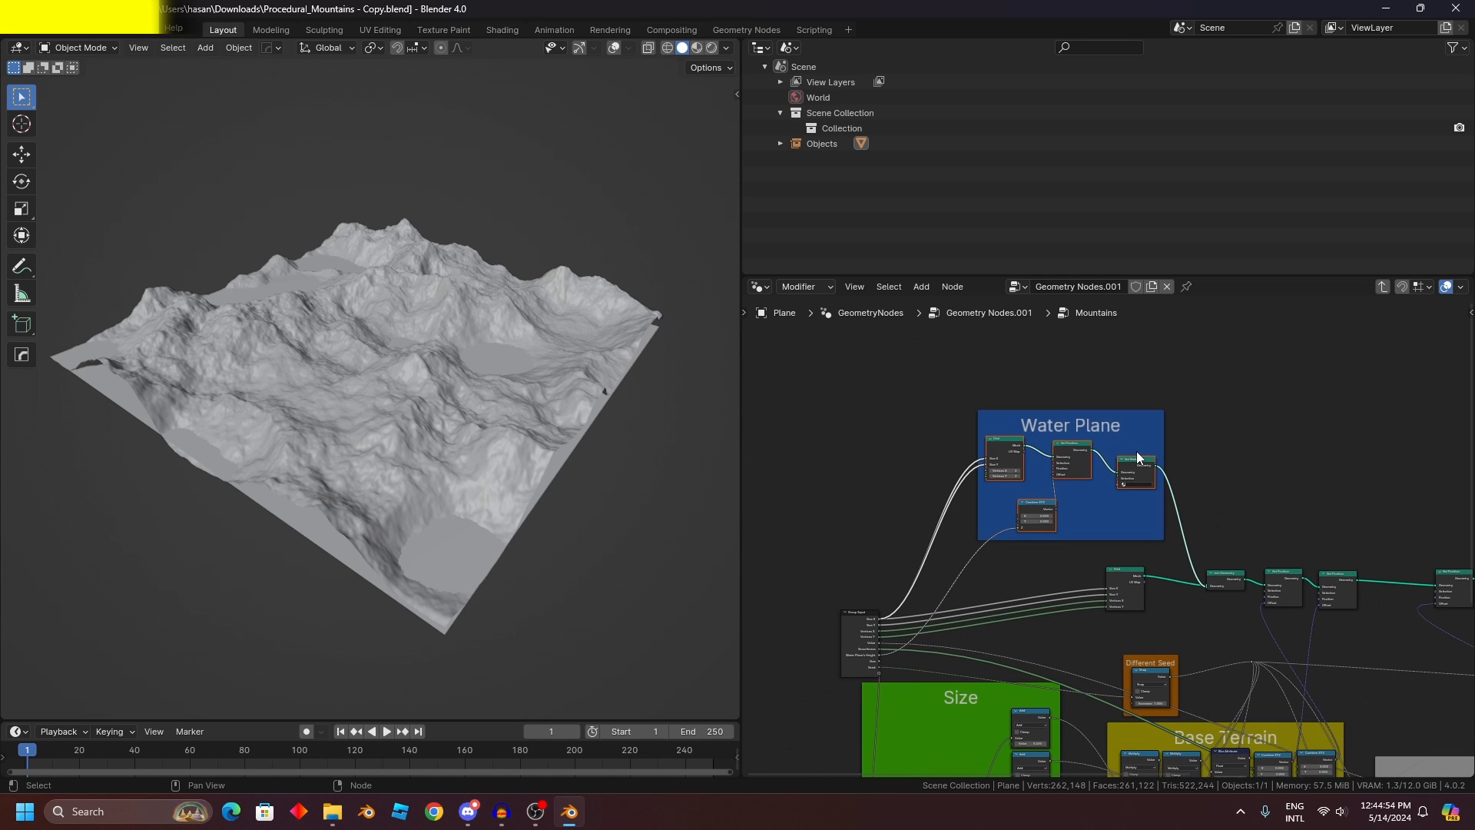
pyautogui.scroll(-1, 1201, 419)
pyautogui.moveTo(1070, 473); pyautogui.dragTo(1105, 334, button='middle')
pyautogui.scroll(6, 1091, 392)
pyautogui.scroll(-3, 1103, 555)
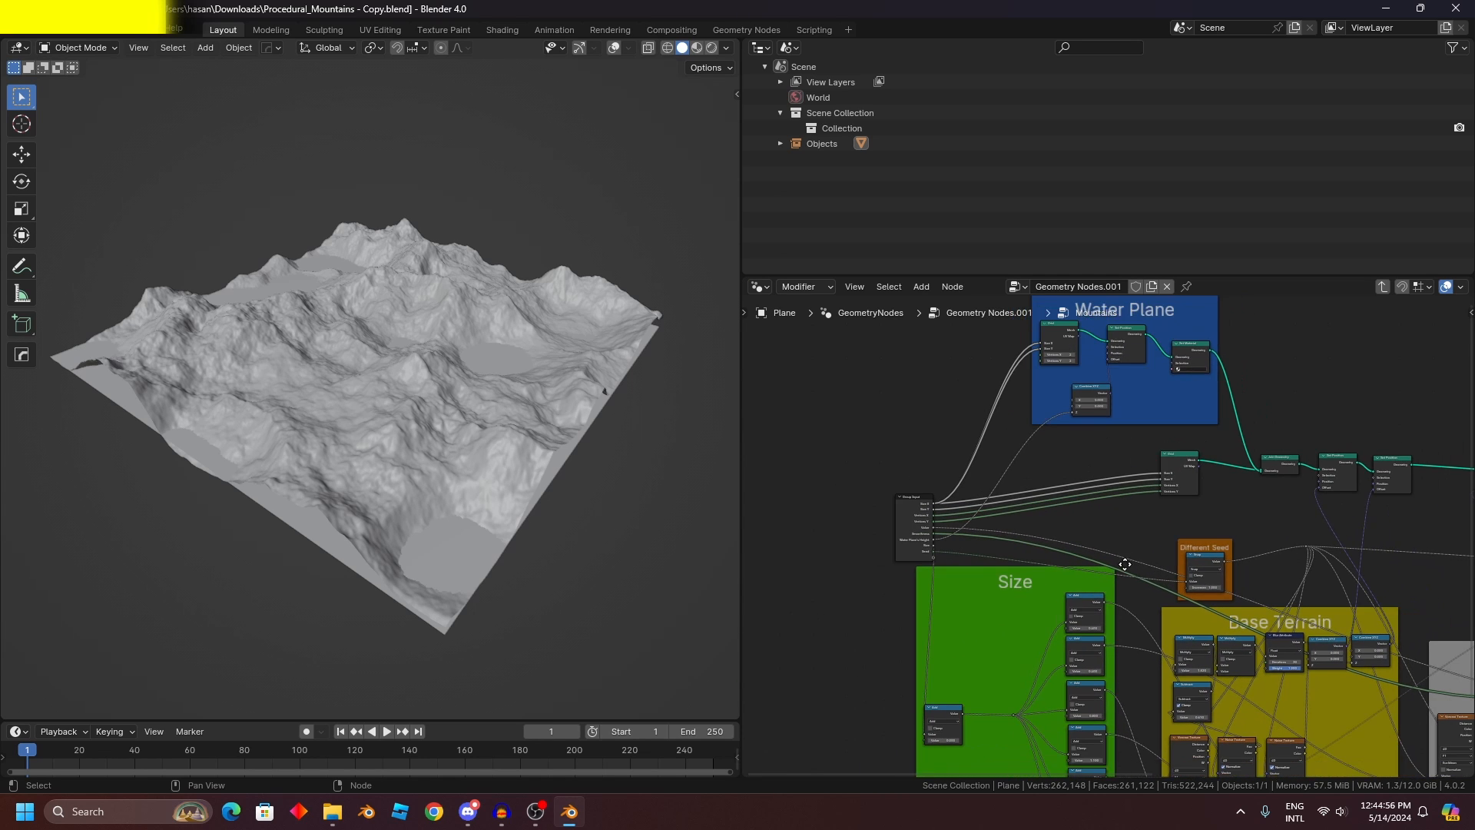
# Step: Examine the Mountains node tree from the Group Input past the Size and Base Terrain frames to the main Grid node
pyautogui.moveTo(1122, 563); pyautogui.dragTo(1067, 439, button='middle')
pyautogui.scroll(1, 915, 438)
pyautogui.moveTo(892, 439); pyautogui.dragTo(1001, 478, button='middle')
pyautogui.moveTo(955, 421); pyautogui.dragTo(808, 399)
pyautogui.moveTo(1164, 459); pyautogui.dragTo(961, 372, button='middle')
pyautogui.scroll(-1, 1037, 372)
pyautogui.moveTo(1107, 368); pyautogui.dragTo(1112, 486, button='middle')
pyautogui.scroll(5, 1099, 430)
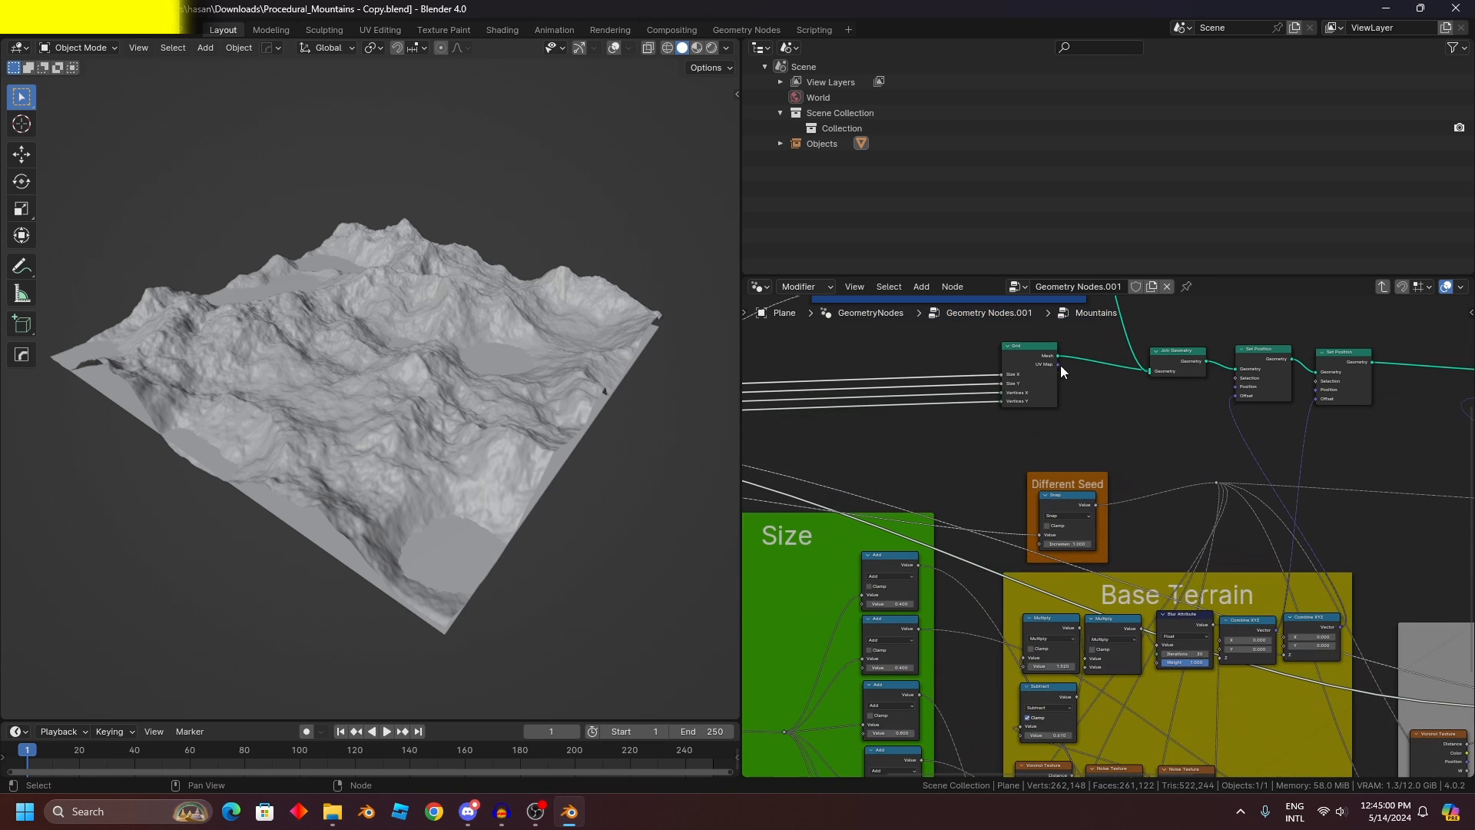
pyautogui.moveTo(1100, 435); pyautogui.dragTo(1129, 484, button='middle')
pyautogui.scroll(2, 1114, 468)
pyautogui.scroll(2, 1049, 415)
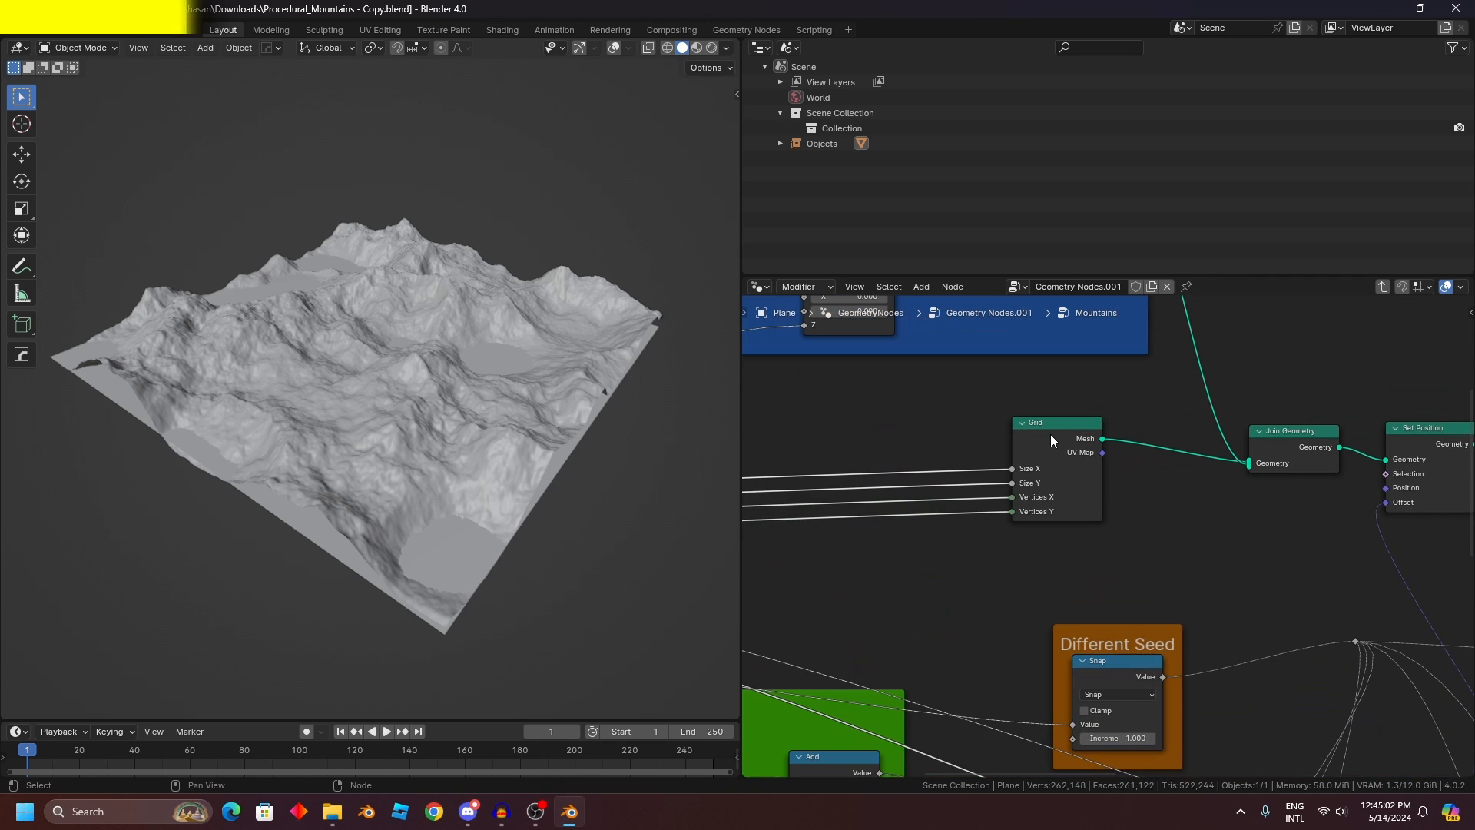
# Step: Move the main Grid node slightly away from Join Geometry and preview its mesh through a Viewer node
pyautogui.moveTo(1049, 435); pyautogui.dragTo(1004, 435)
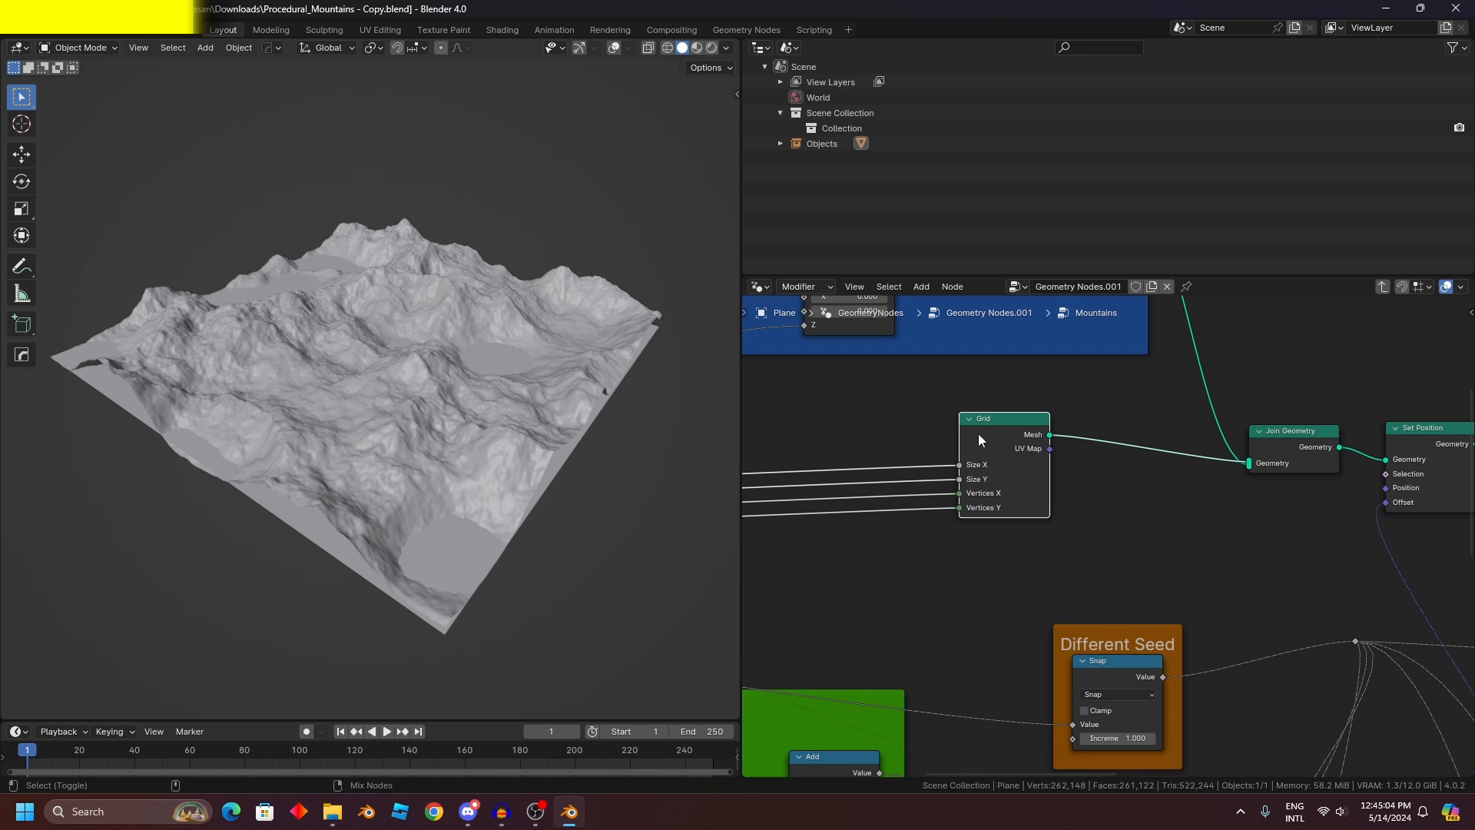
pyautogui.keyDown('ctrl'); pyautogui.keyDown('shift'); pyautogui.click(978, 431); pyautogui.keyUp('shift'); pyautogui.keyUp('ctrl')
pyautogui.scroll(4, 519, 389)
pyautogui.moveTo(995, 429); pyautogui.dragTo(1016, 413, button='middle')
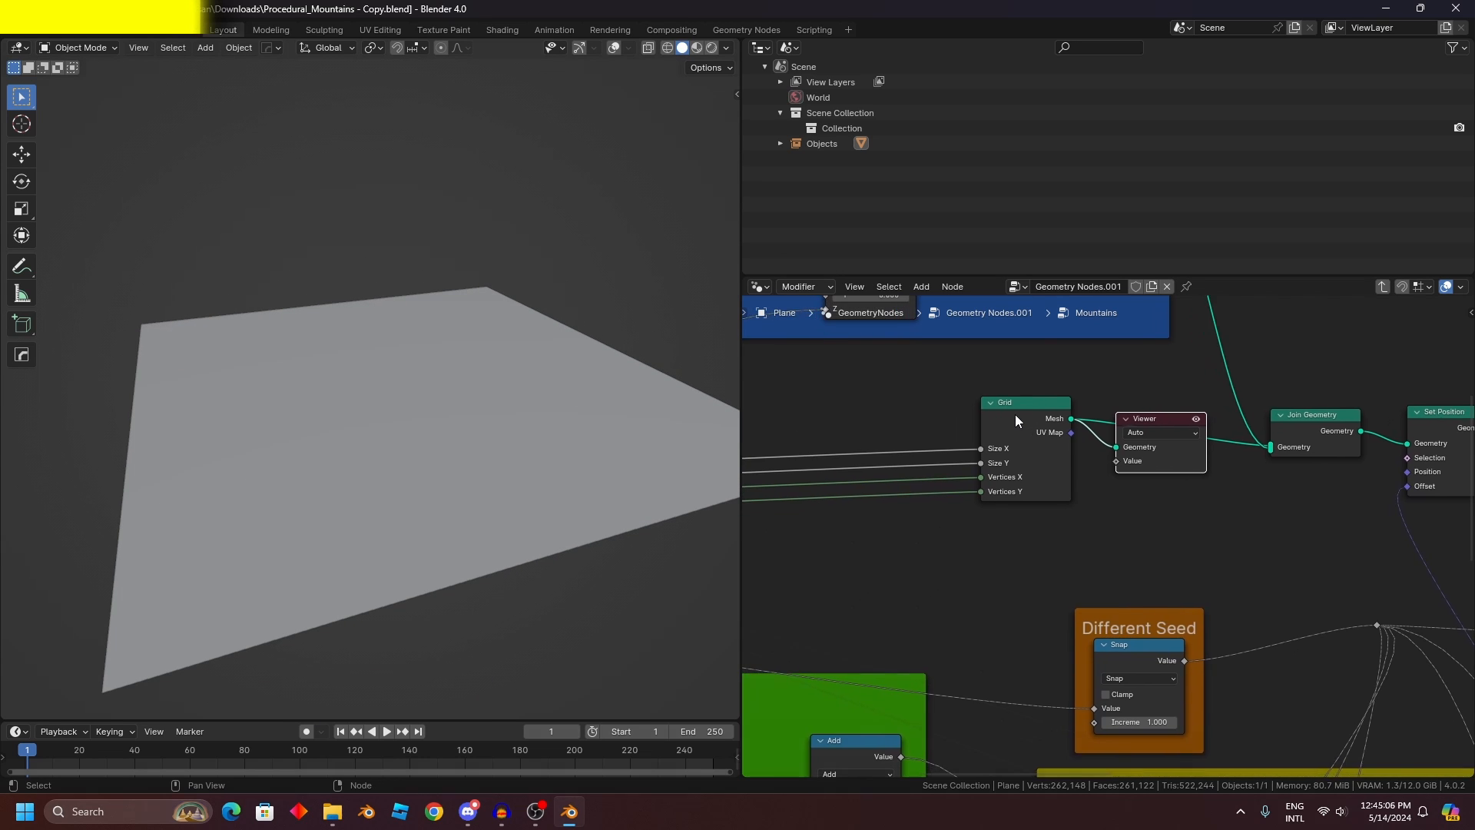
pyautogui.scroll(1, 994, 431)
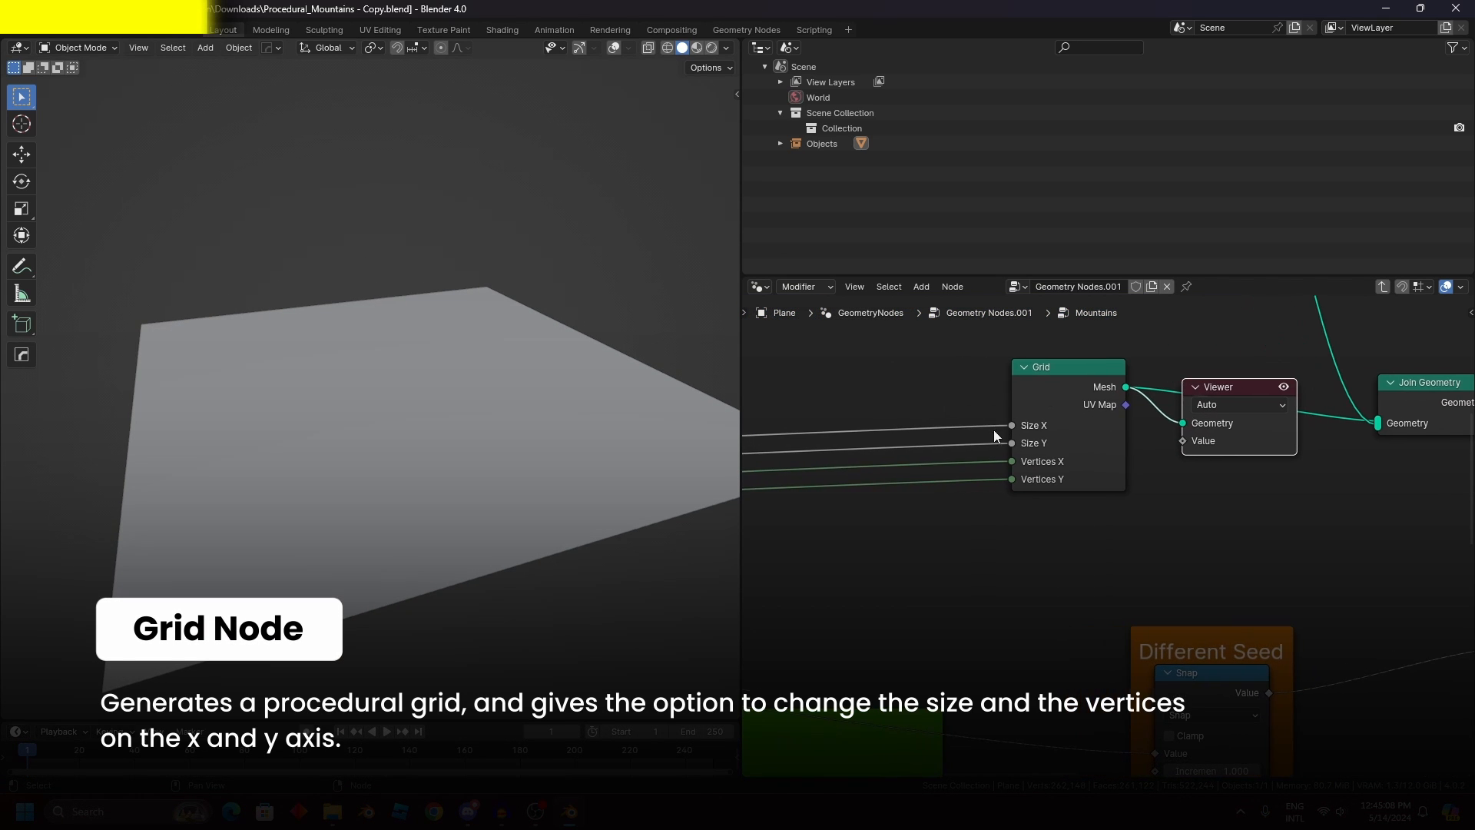
pyautogui.scroll(1, 1014, 434)
# Step: Examine the size and vertices links between the Group Input and the Grid node, and follow the chain to Join Geometry
pyautogui.scroll(-4, 1036, 437)
pyautogui.scroll(-7, 1133, 435)
pyautogui.moveTo(904, 421); pyautogui.dragTo(1076, 426, button='middle')
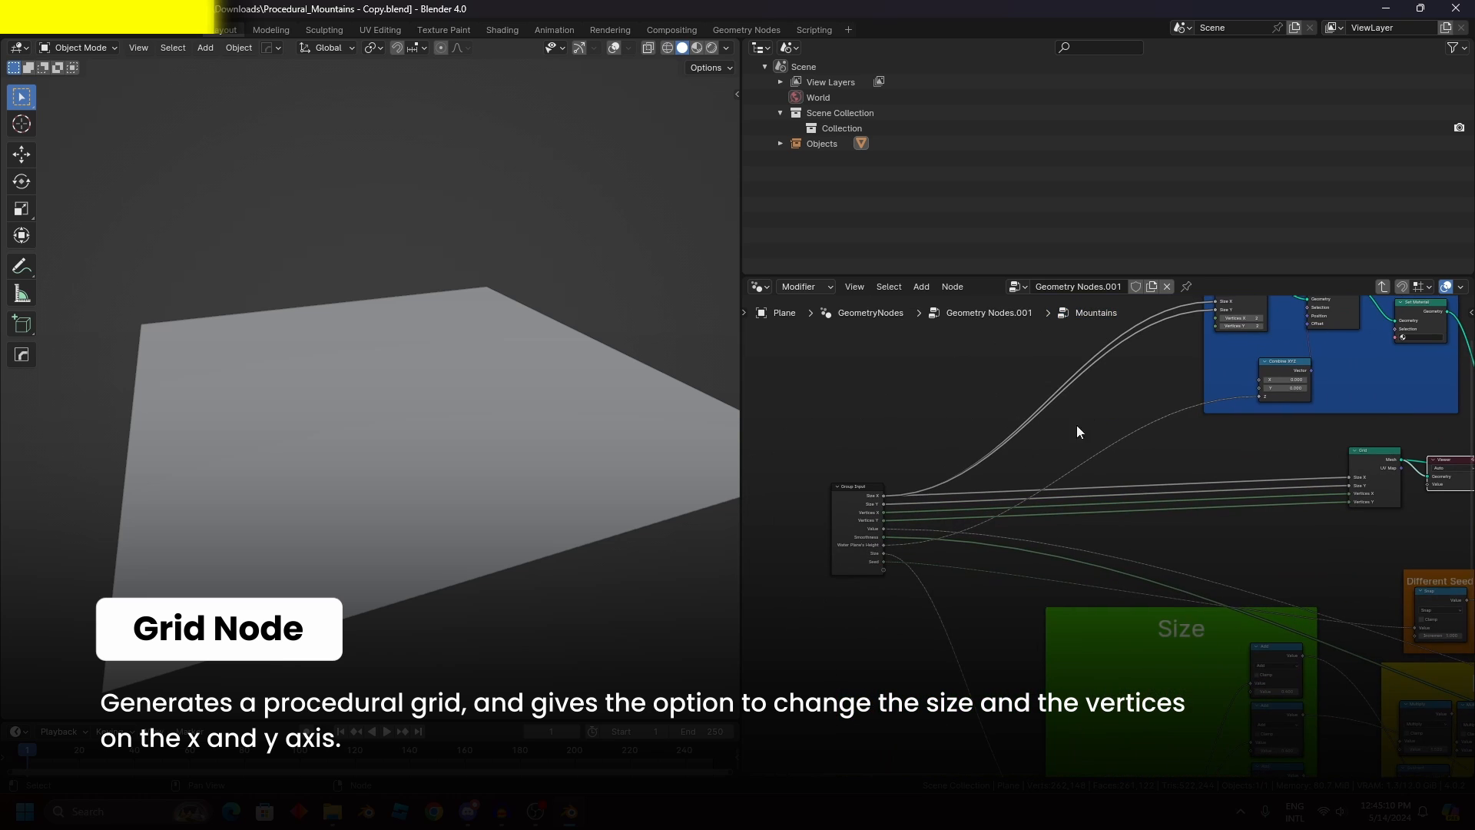
pyautogui.scroll(4, 871, 503)
pyautogui.moveTo(785, 500); pyautogui.dragTo(785, 475)
pyautogui.scroll(-2, 998, 461)
pyautogui.moveTo(1225, 450); pyautogui.dragTo(1037, 471, button='middle')
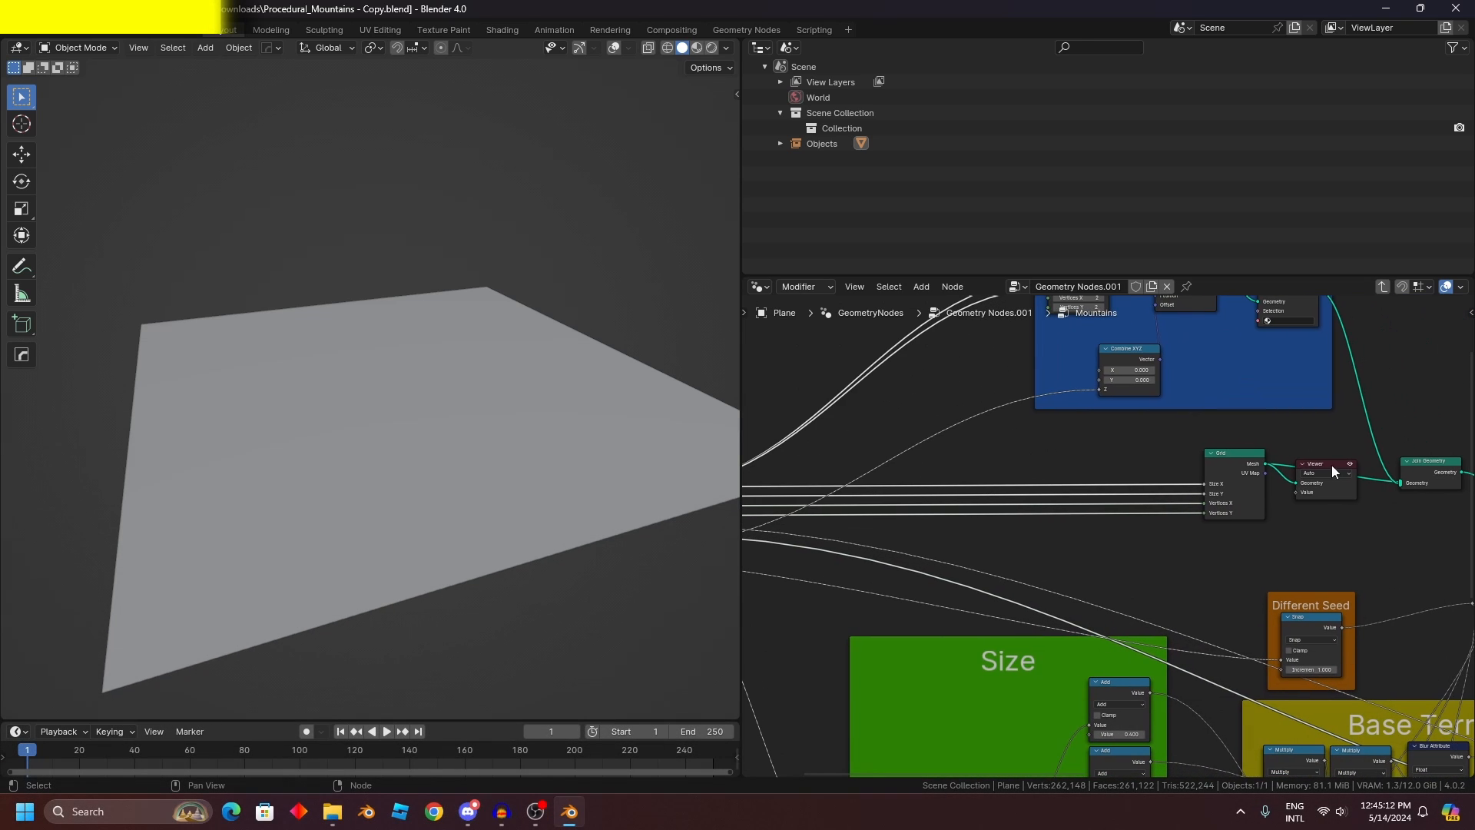
pyautogui.scroll(-1, 1370, 468)
pyautogui.moveTo(1409, 454); pyautogui.dragTo(1146, 475, button='middle')
pyautogui.scroll(8, 1091, 469)
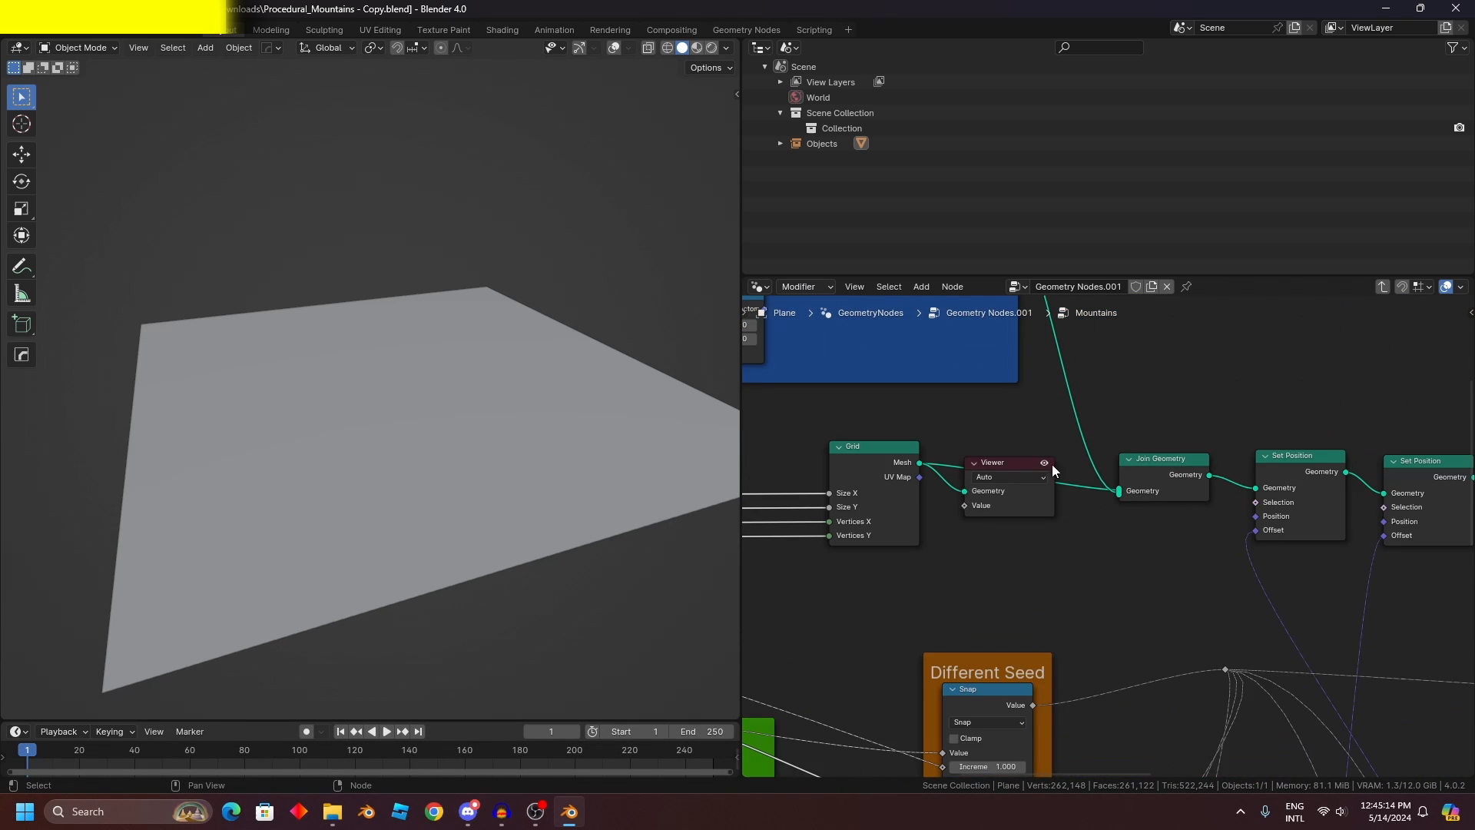
# Step: Delete the Viewer node attached to the Grid node to show the full terrain again
pyautogui.click(1000, 495)
pyautogui.press('Delete')
pyautogui.scroll(-4, 1124, 473)
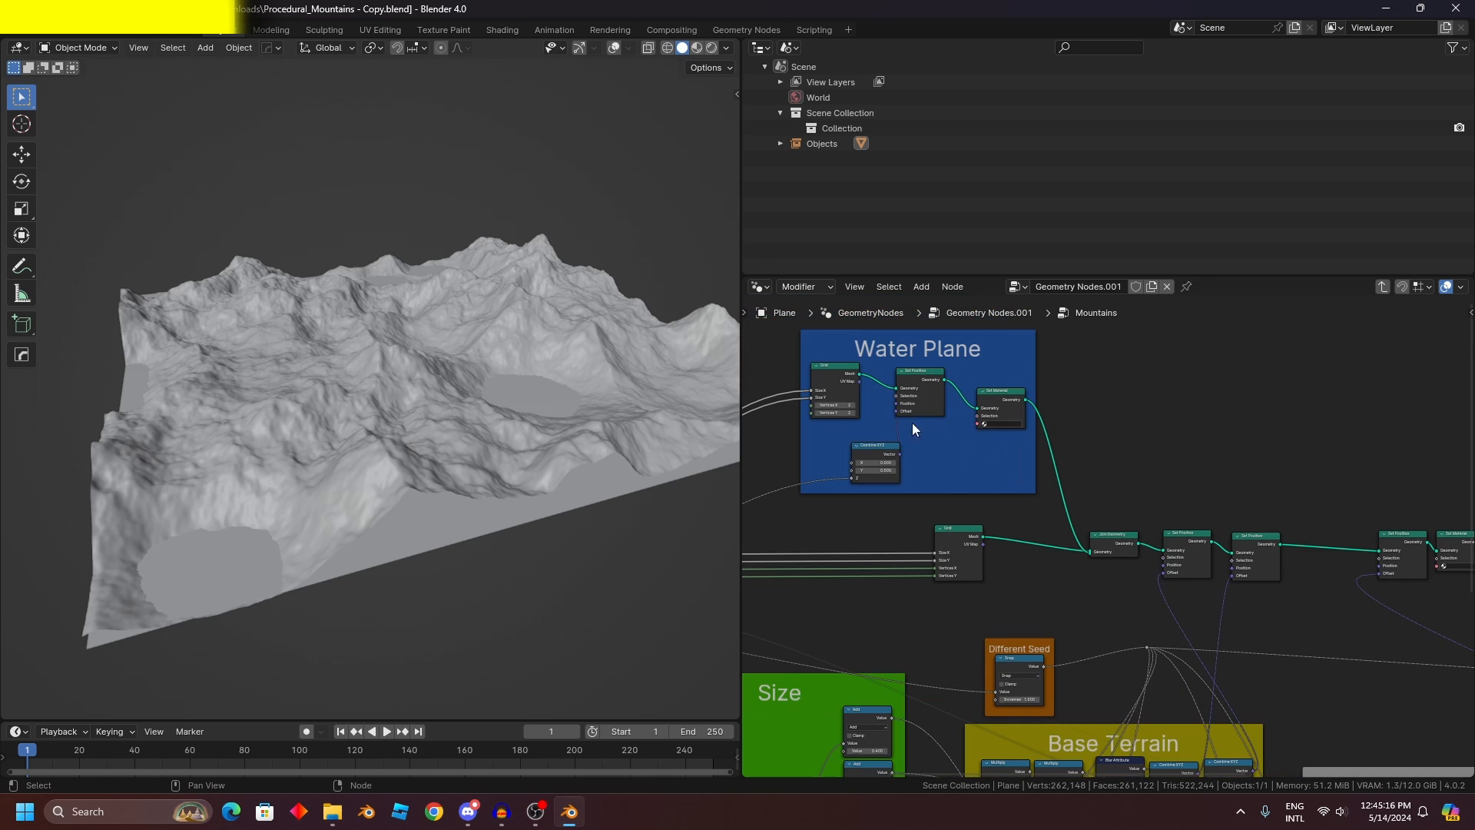
# Step: Preview the Join Geometry node's output through a Viewer node and inspect the flat result in the viewport
pyautogui.moveTo(911, 423); pyautogui.dragTo(1095, 429, button='middle')
pyautogui.scroll(3, 1190, 514)
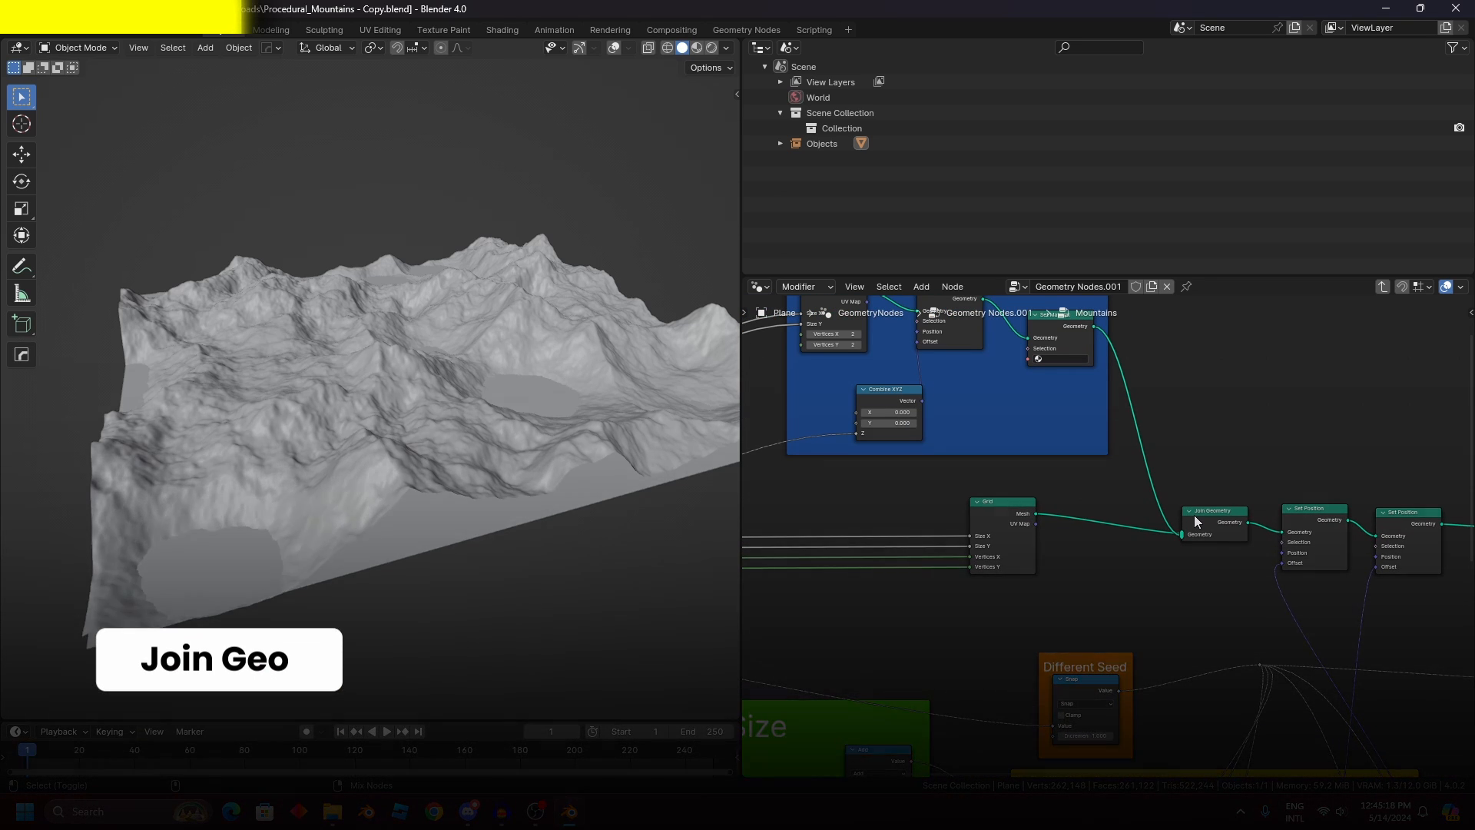
pyautogui.keyDown('ctrl'); pyautogui.keyDown('shift'); pyautogui.click(1194, 515); pyautogui.keyUp('shift'); pyautogui.keyUp('ctrl')
pyautogui.moveTo(477, 411); pyautogui.dragTo(536, 458, button='middle')
pyautogui.scroll(-5, 1092, 424)
pyautogui.moveTo(1202, 408); pyautogui.dragTo(855, 398, button='middle')
pyautogui.scroll(3, 1001, 426)
pyautogui.scroll(-3, 1090, 464)
pyautogui.scroll(3, 1151, 446)
pyautogui.moveTo(942, 412); pyautogui.dragTo(1138, 392, button='middle')
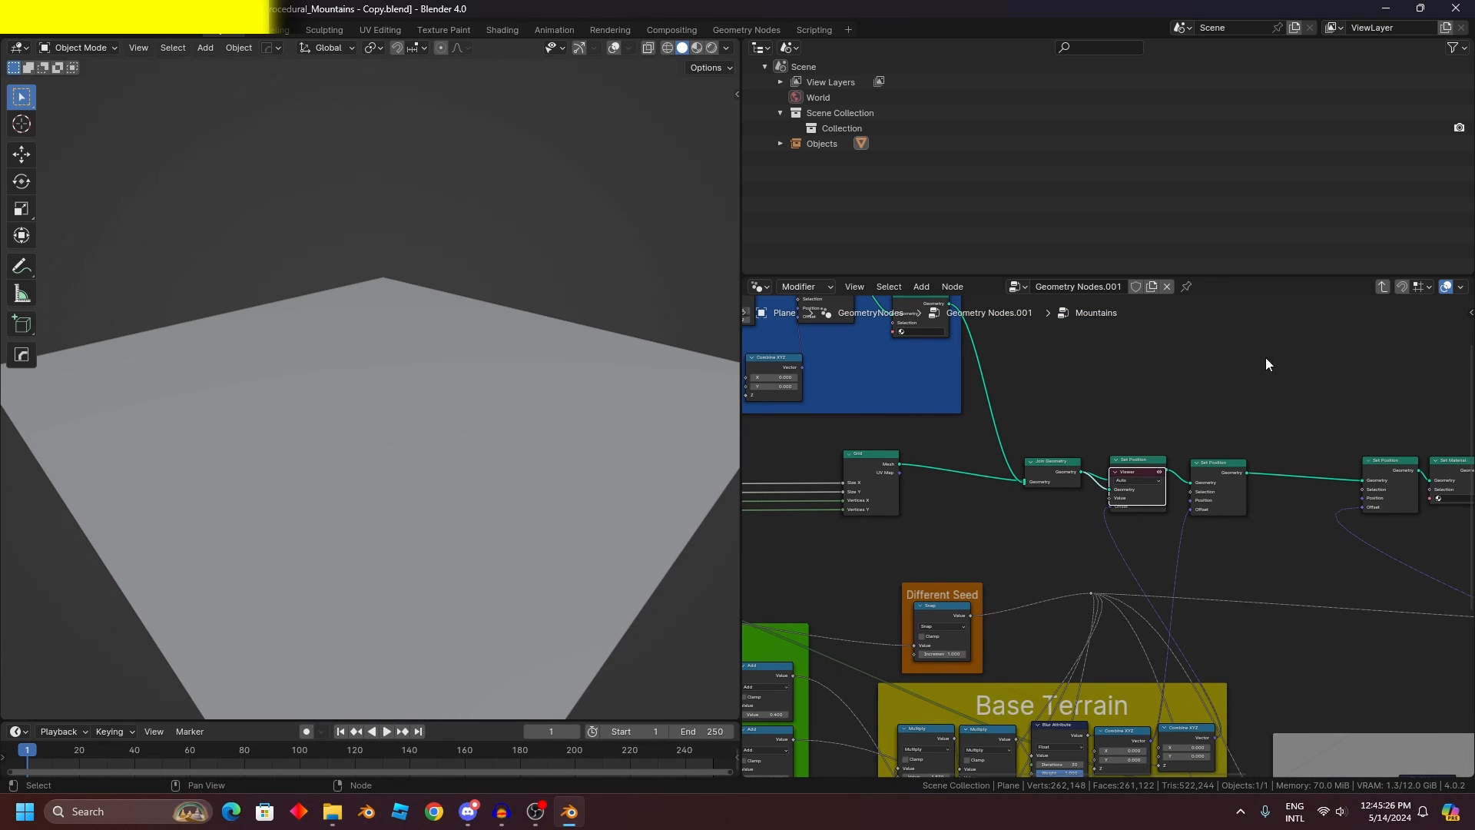
pyautogui.scroll(2, 1177, 415)
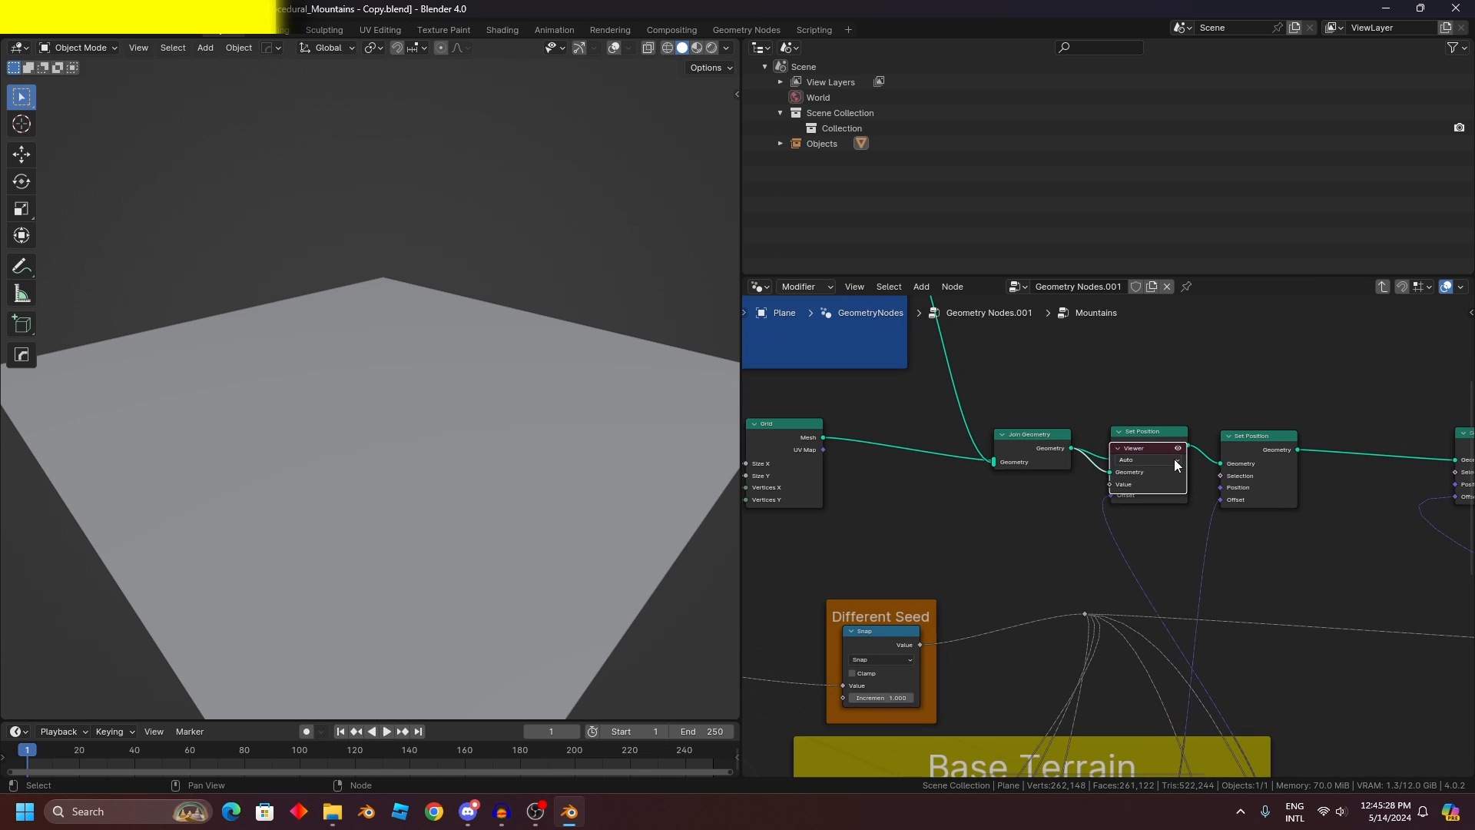
# Step: Delete the Viewer after Join Geometry and preview the second Set Position node's output through a new Viewer instead
pyautogui.press('Delete')
pyautogui.moveTo(1251, 458); pyautogui.dragTo(1153, 449, button='middle')
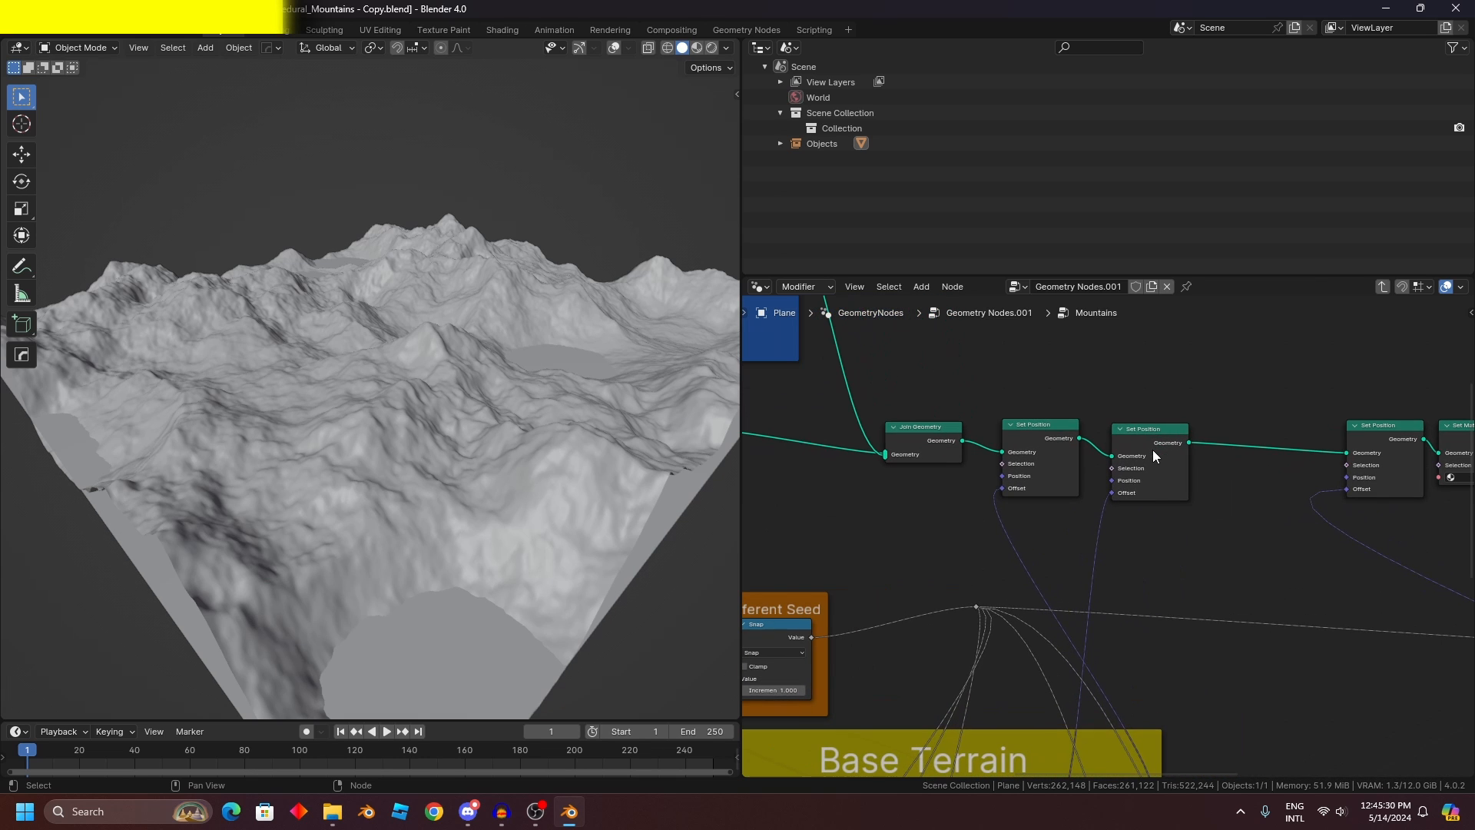
pyautogui.keyDown('ctrl'); pyautogui.keyDown('shift'); pyautogui.click(1150, 441); pyautogui.keyUp('shift'); pyautogui.keyUp('ctrl')
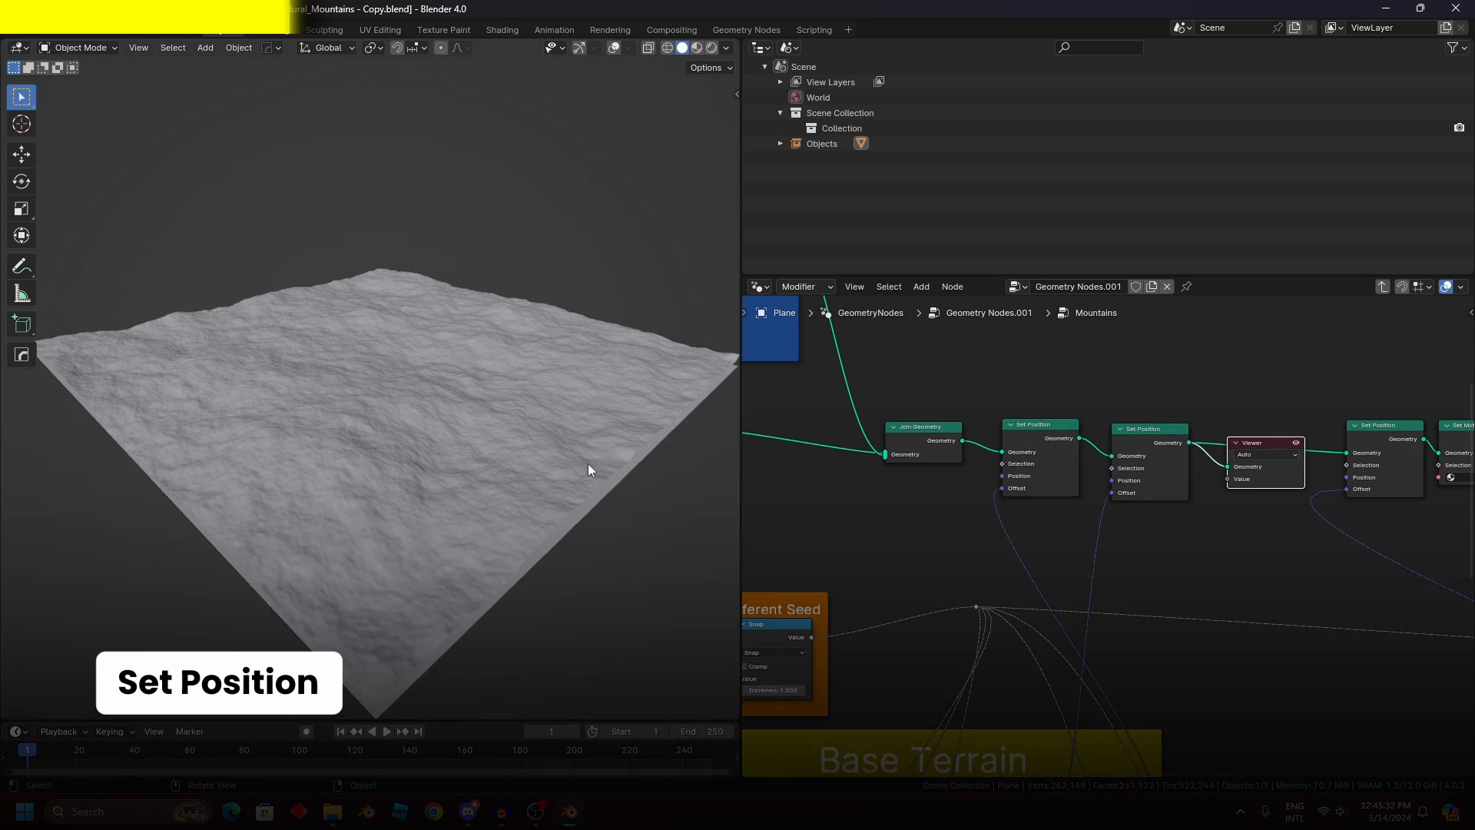
# Step: Mute the Voronoi Texture node in the Base Terrain frame to compare the terrain, and unmute it
pyautogui.scroll(-5, 1109, 532)
pyautogui.moveTo(1108, 532); pyautogui.dragTo(1184, 413, button='middle')
pyautogui.moveTo(1021, 572); pyautogui.dragTo(1077, 435, button='middle')
pyautogui.scroll(3, 1077, 434)
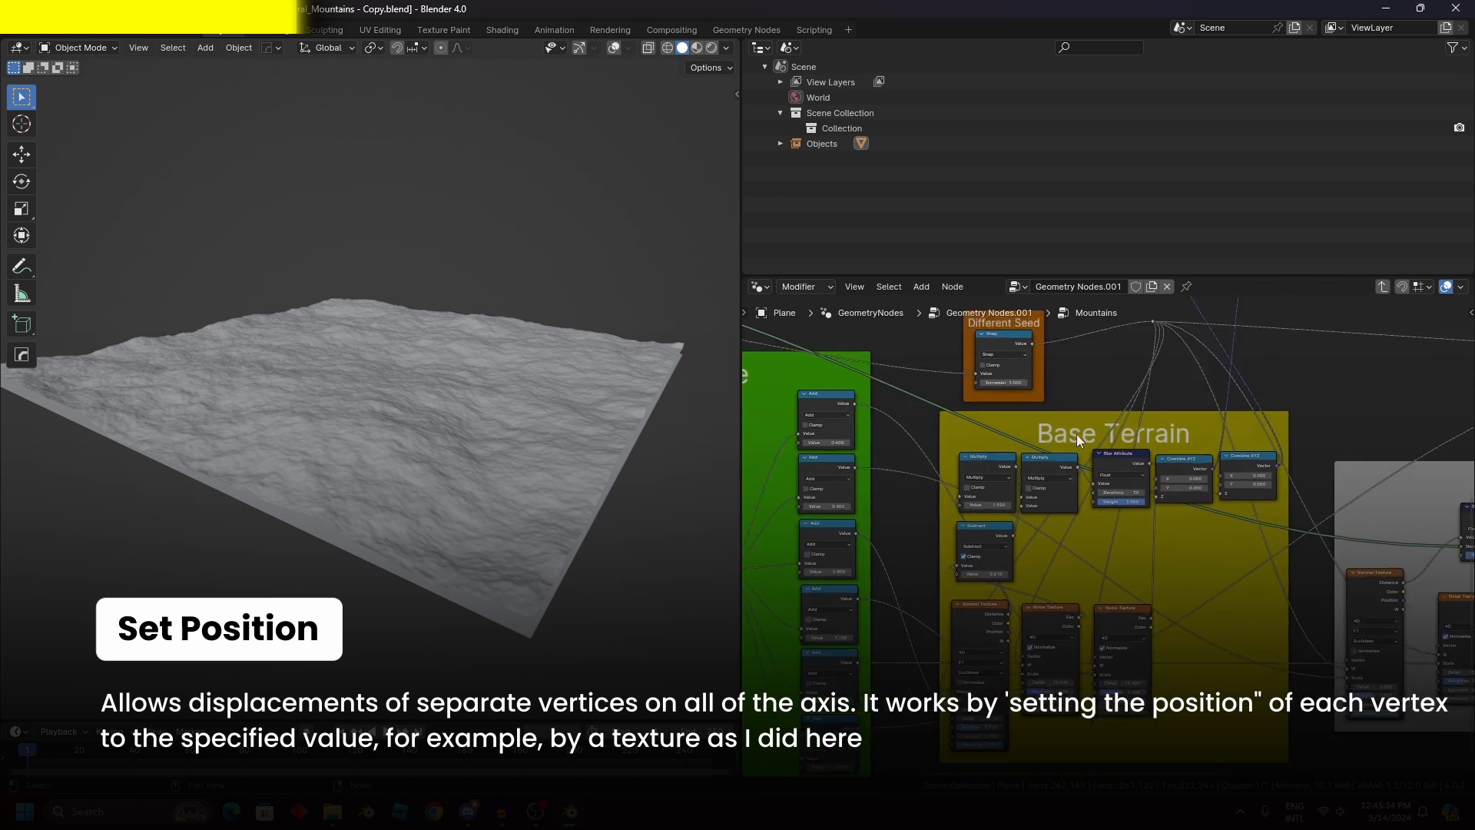
pyautogui.moveTo(691, 461); pyautogui.dragTo(663, 476, button='middle')
pyautogui.scroll(5, 1174, 490)
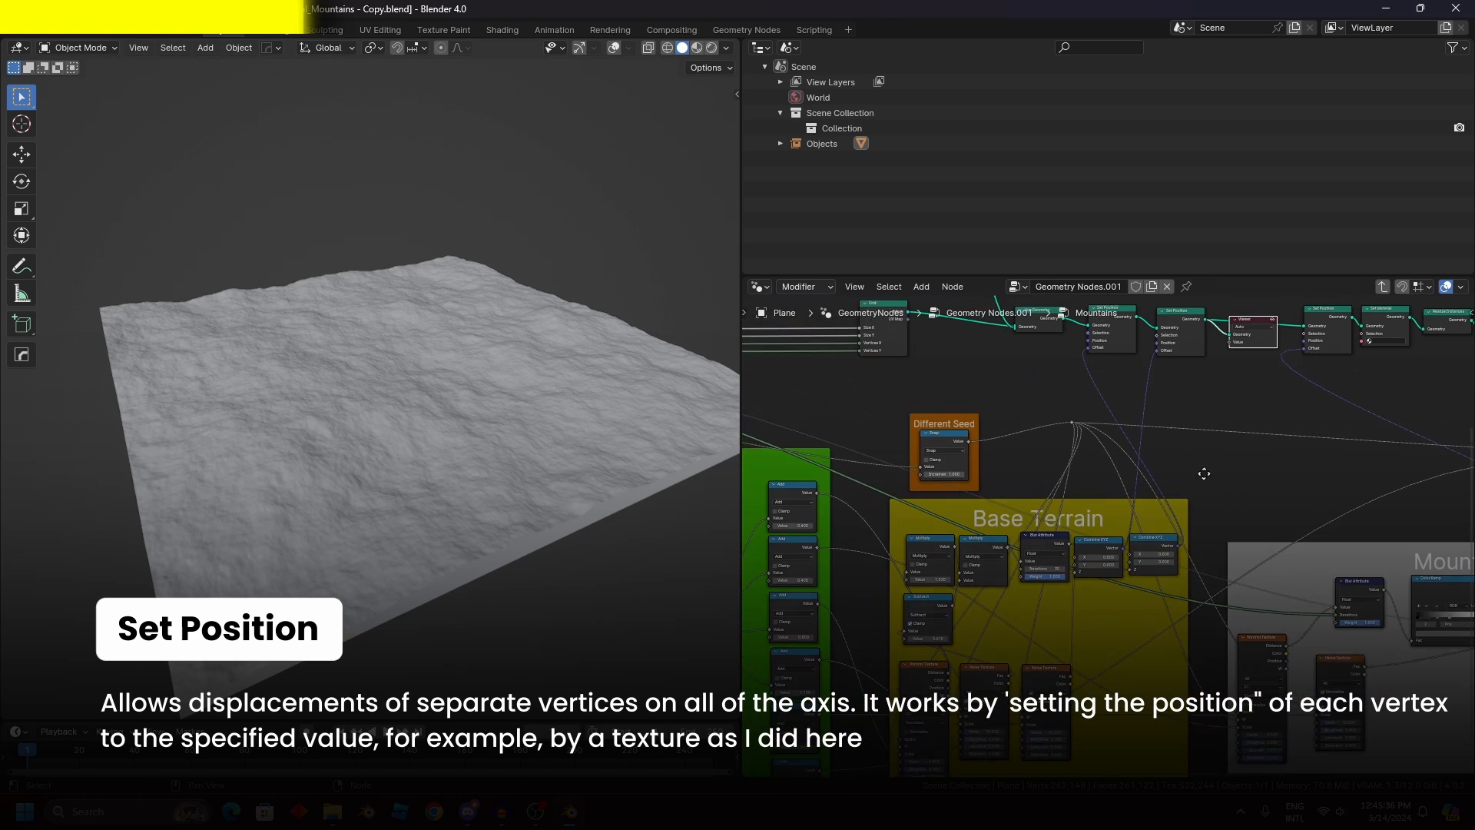
pyautogui.moveTo(1077, 435)
pyautogui.mouseDown()
pyautogui.moveTo(1113, 435)
pyautogui.moveTo(1064, 449)
pyautogui.mouseUp()
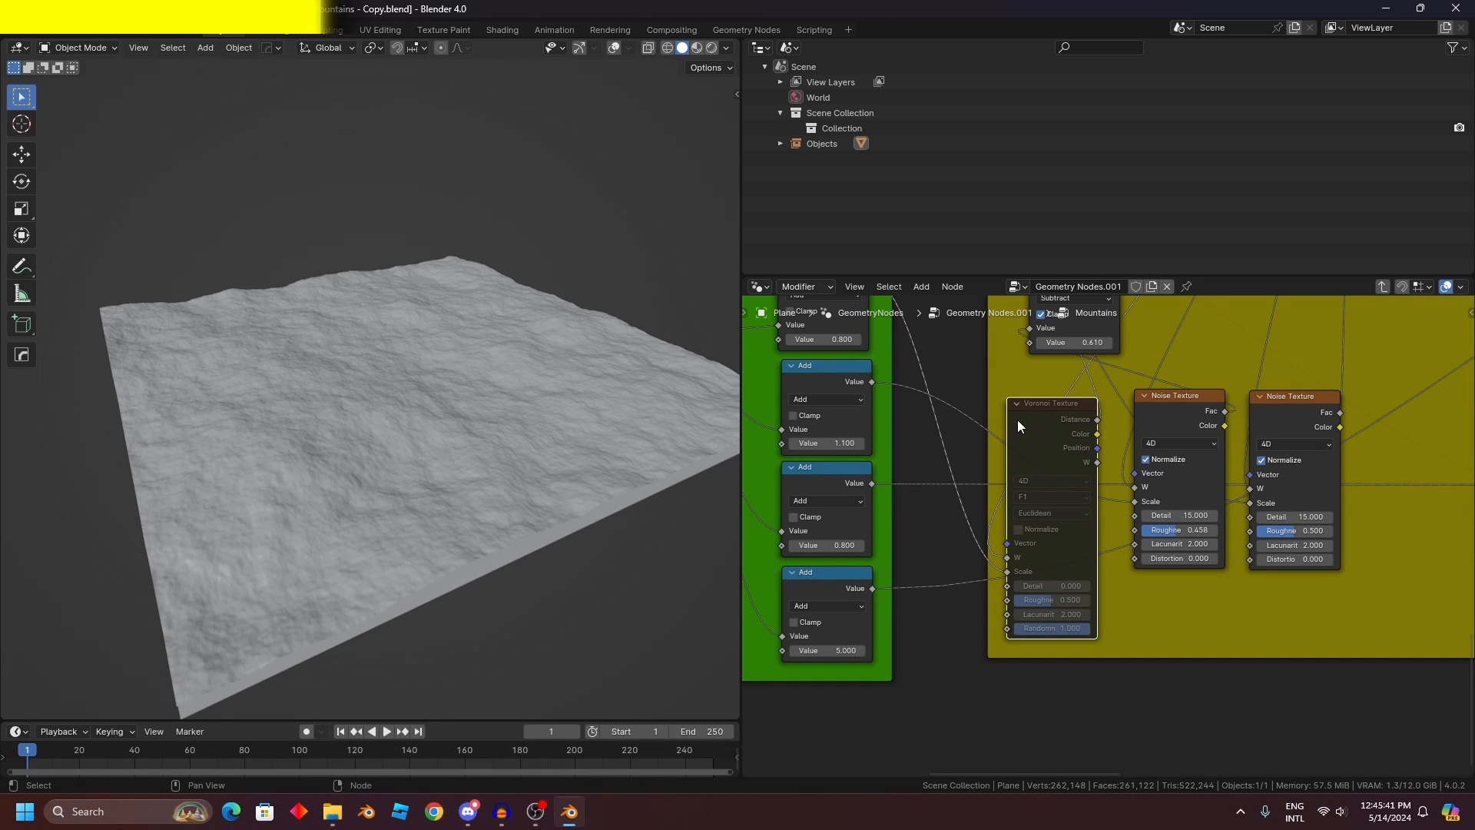
pyautogui.scroll(2, 584, 444)
pyautogui.moveTo(583, 444); pyautogui.dragTo(314, 434, button='middle')
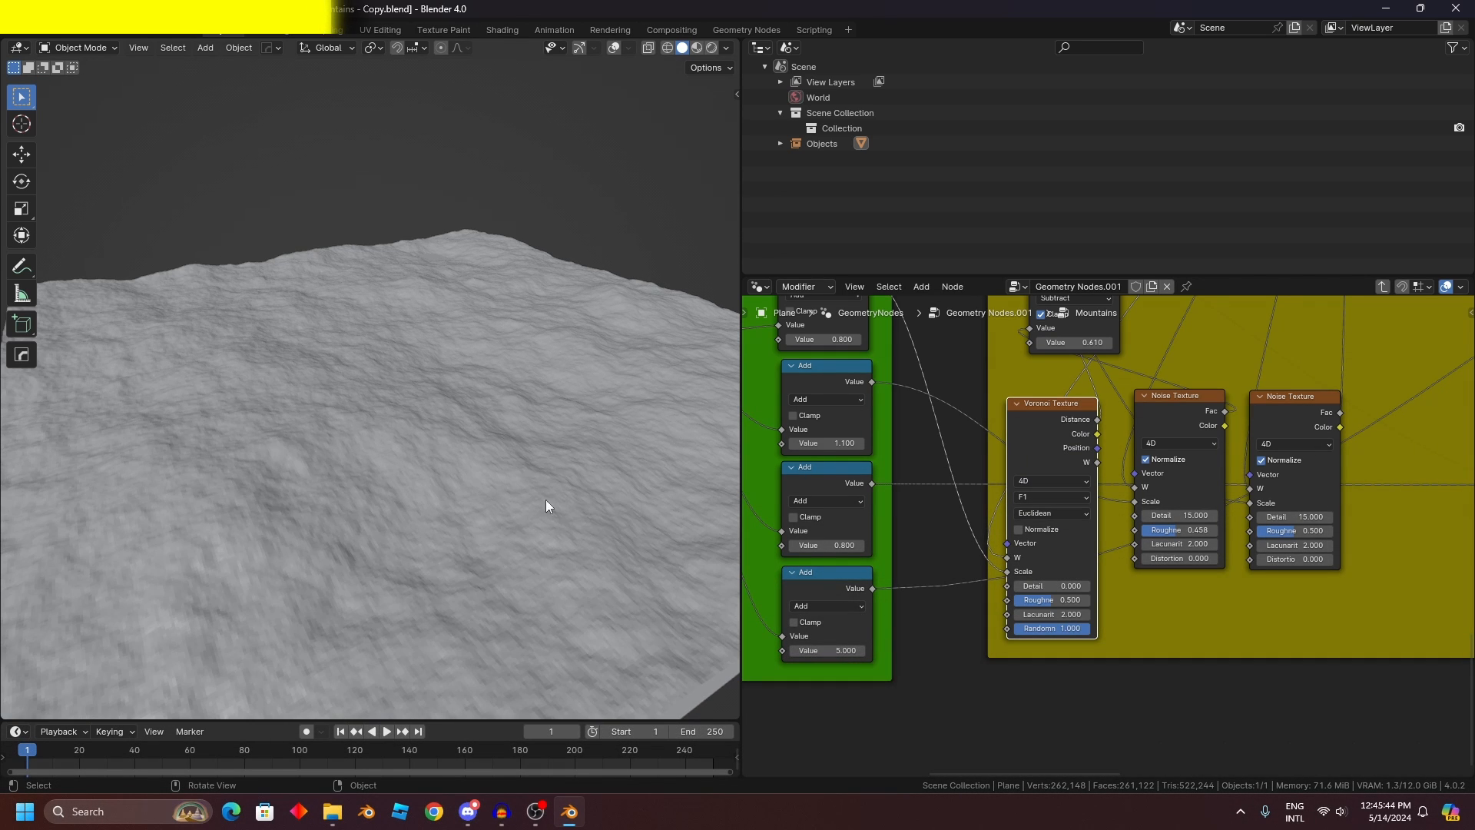
# Step: Mute the Noise Texture node beside the Voronoi Texture to compare the terrain, and restore it
pyautogui.click(1174, 421)
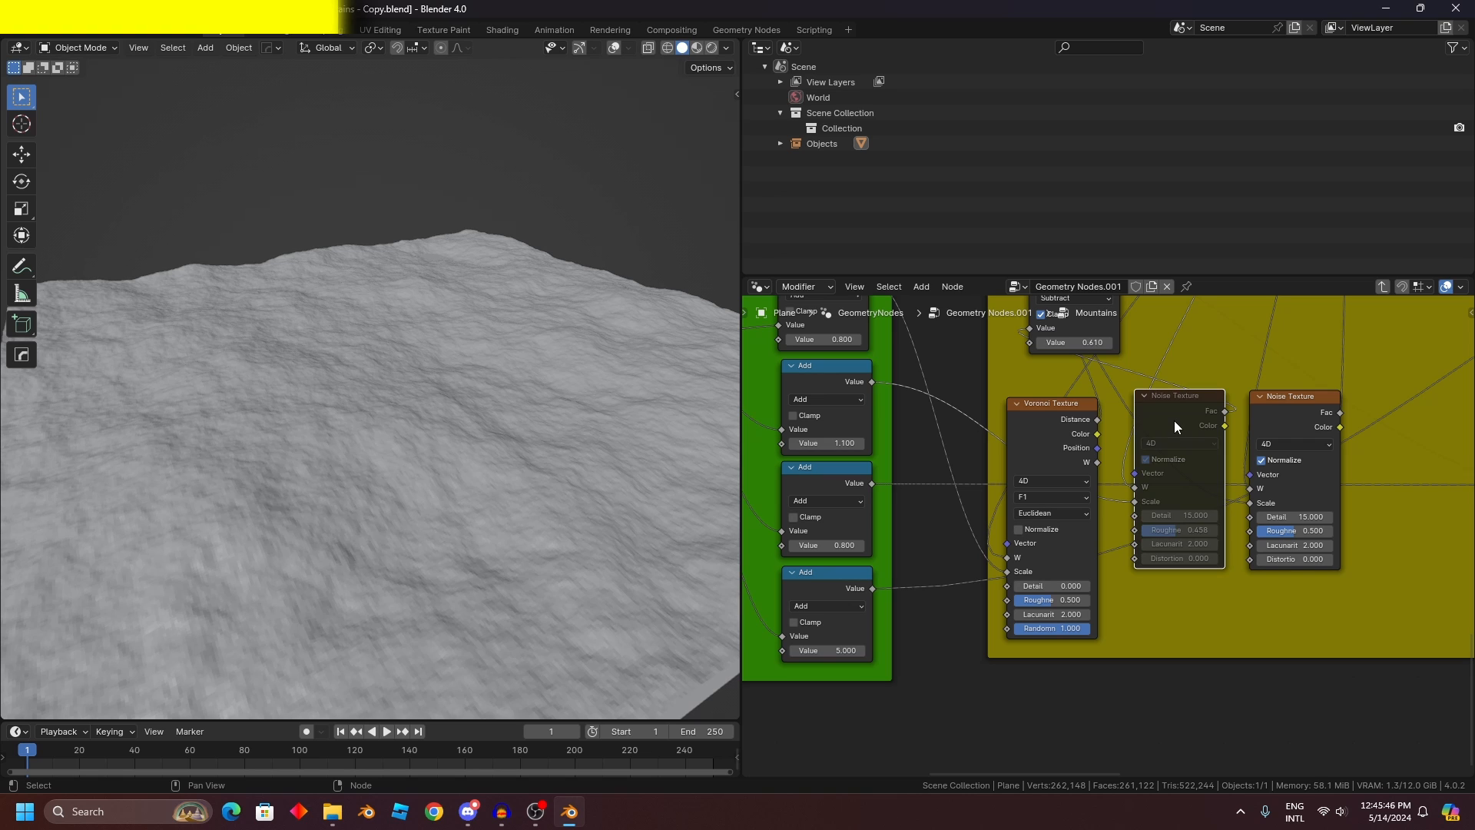
pyautogui.press('m')
pyautogui.hotkey('ctrl', 'z')
pyautogui.moveTo(329, 478); pyautogui.dragTo(445, 469, button='middle')
# Step: Mute the second Noise Texture node in the Base Terrain frame to check its effect, and unmute it
pyautogui.click(1261, 415)
pyautogui.press('m')
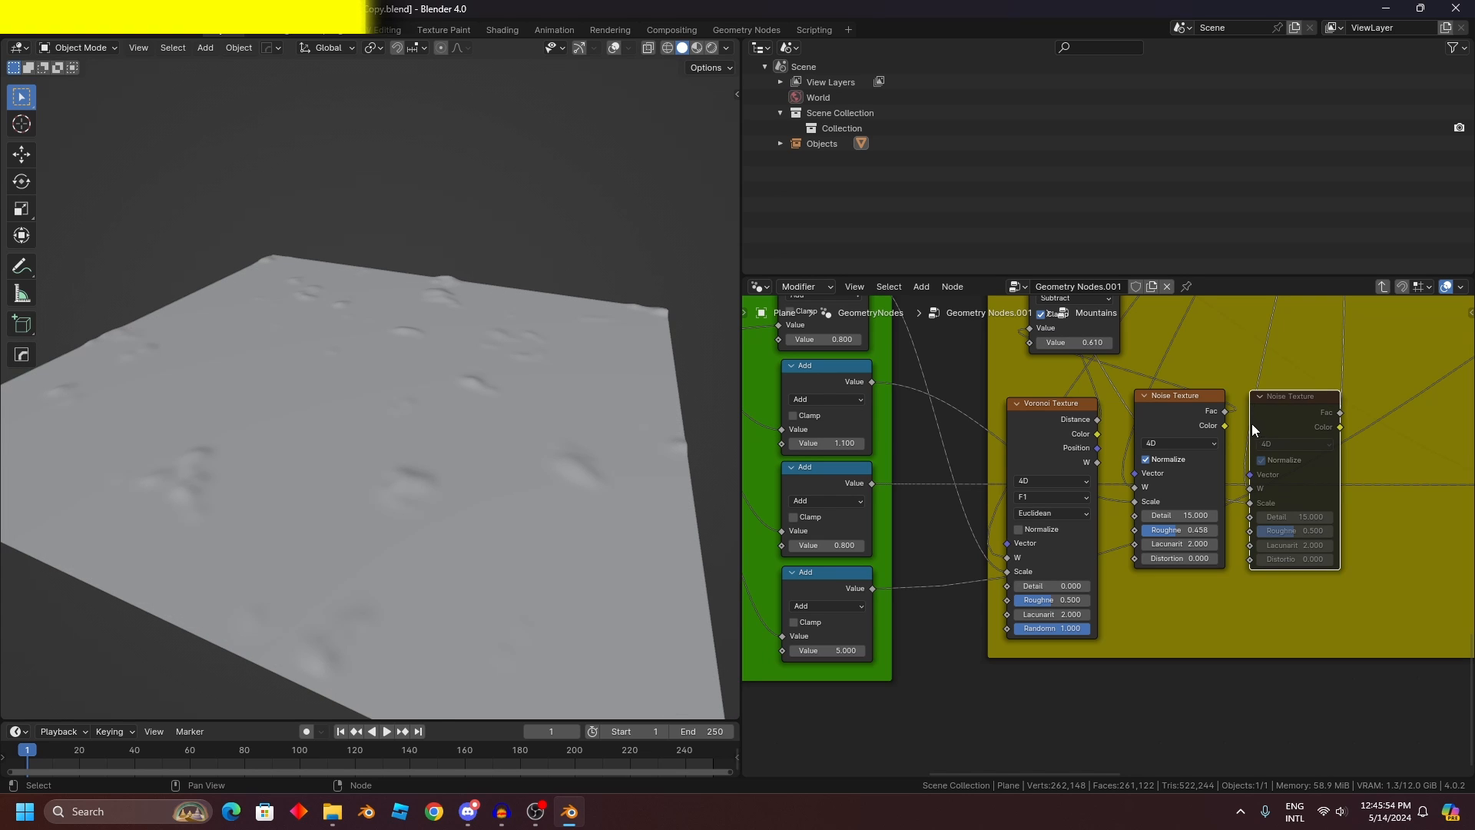
pyautogui.press('m')
pyautogui.moveTo(253, 399); pyautogui.dragTo(323, 254, button='middle')
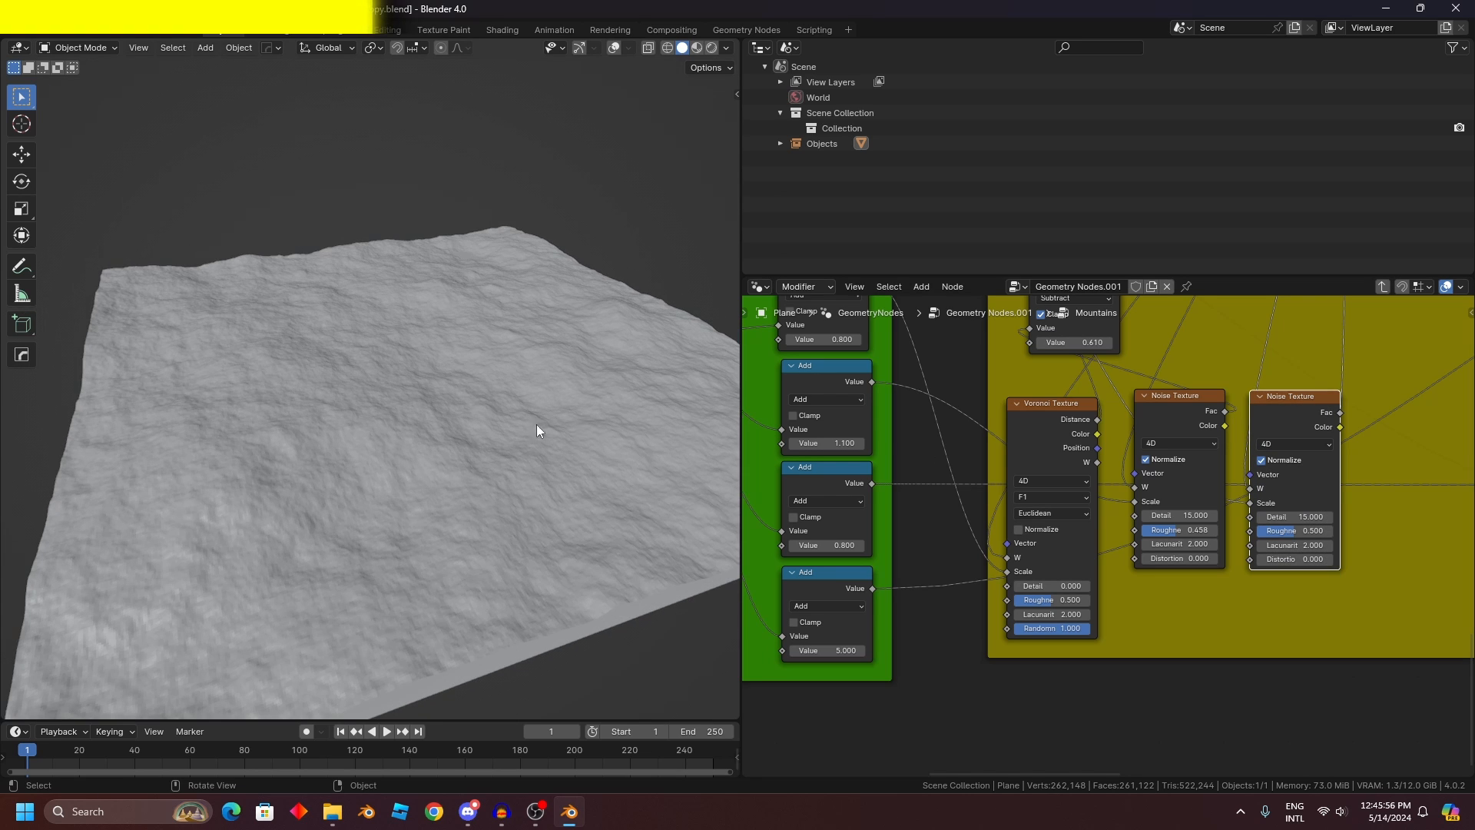
# Step: Move the Subtract node in the Base Terrain frame to the empty area beyond the second Noise Texture node
pyautogui.scroll(-4, 1214, 426)
pyautogui.scroll(5, 1095, 432)
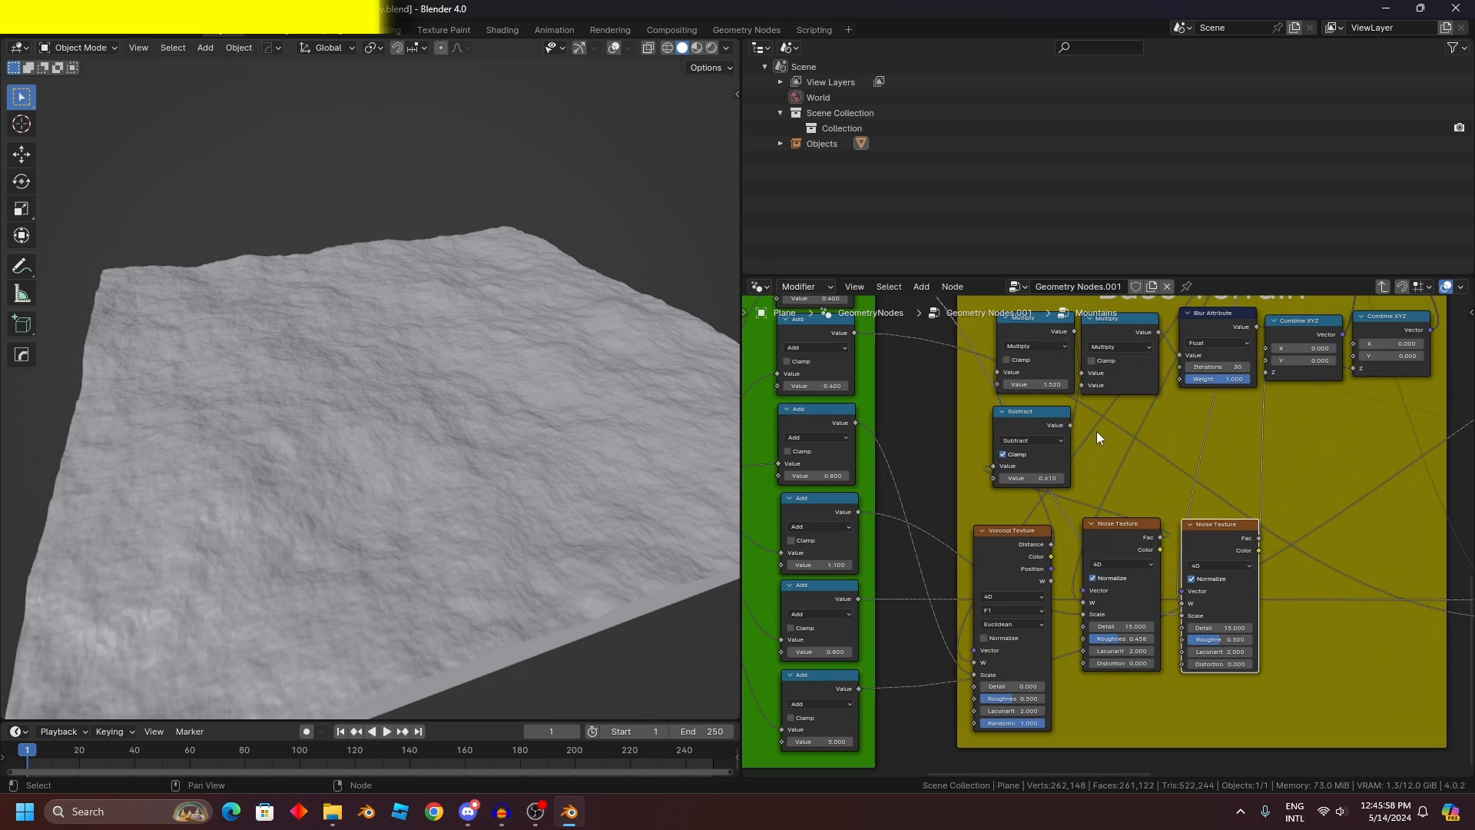
pyautogui.moveTo(1106, 338); pyautogui.dragTo(1129, 446)
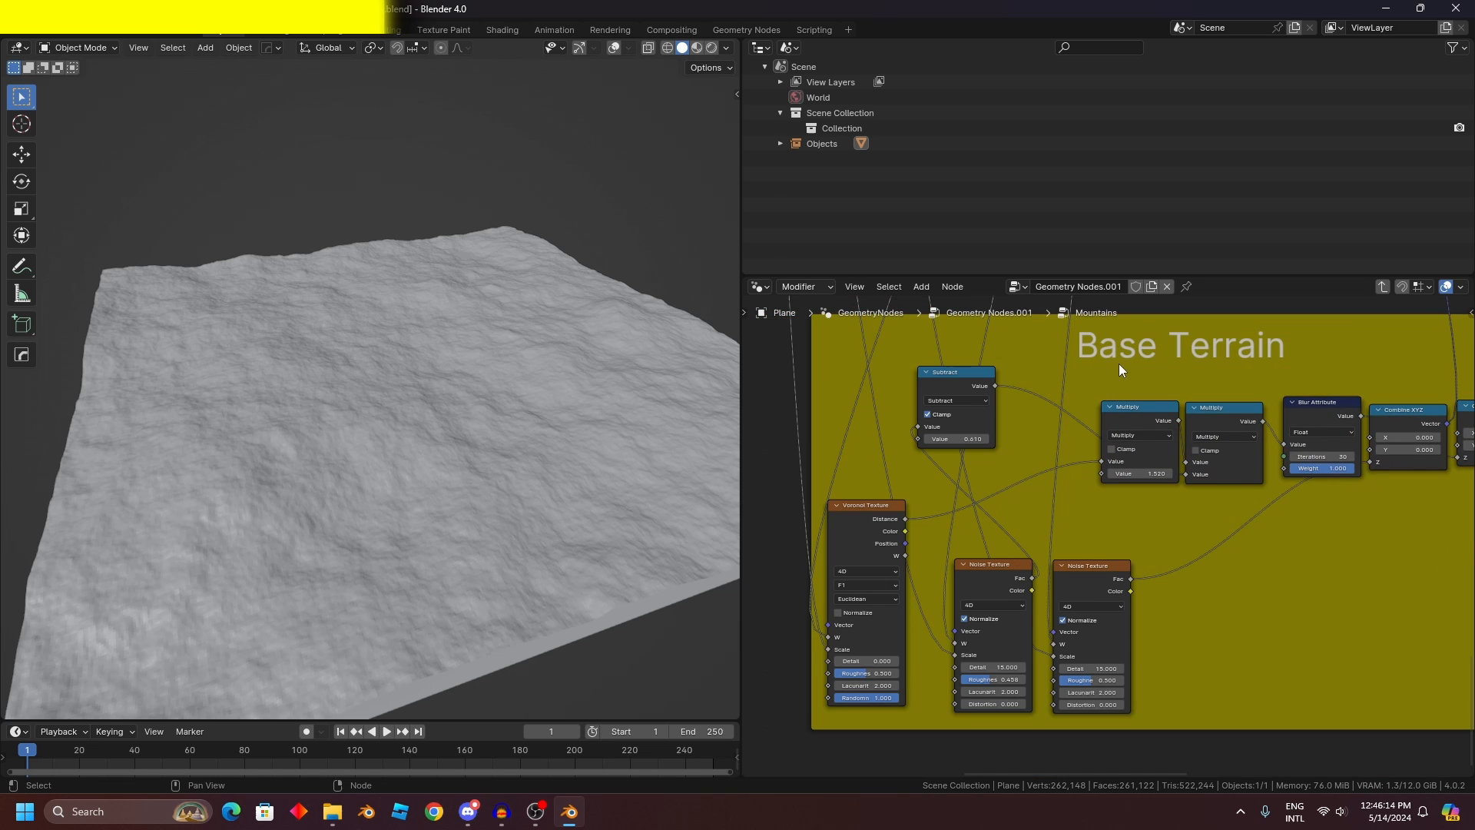
pyautogui.scroll(4, 1098, 527)
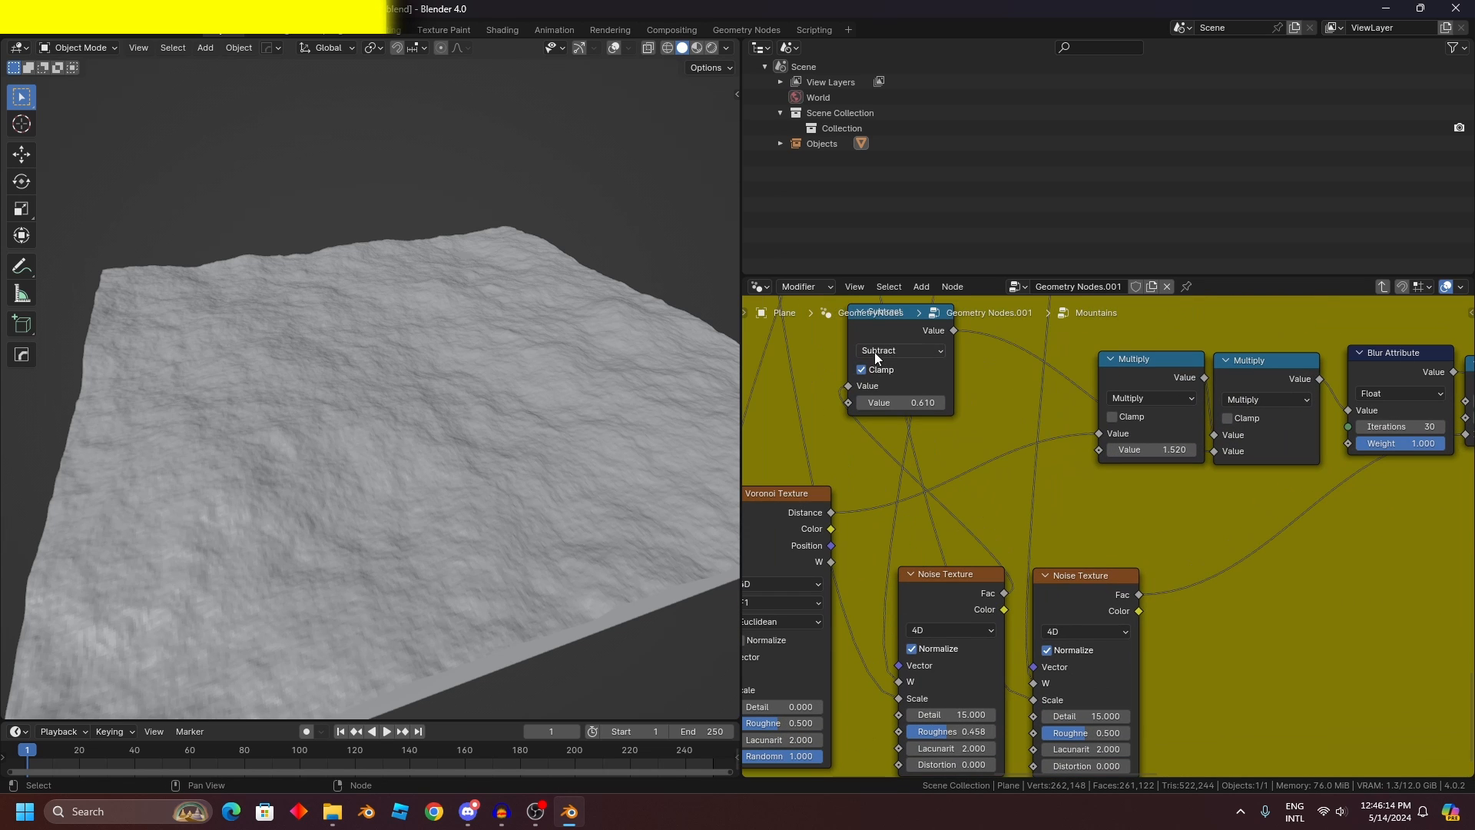
pyautogui.moveTo(904, 311); pyautogui.dragTo(1304, 608)
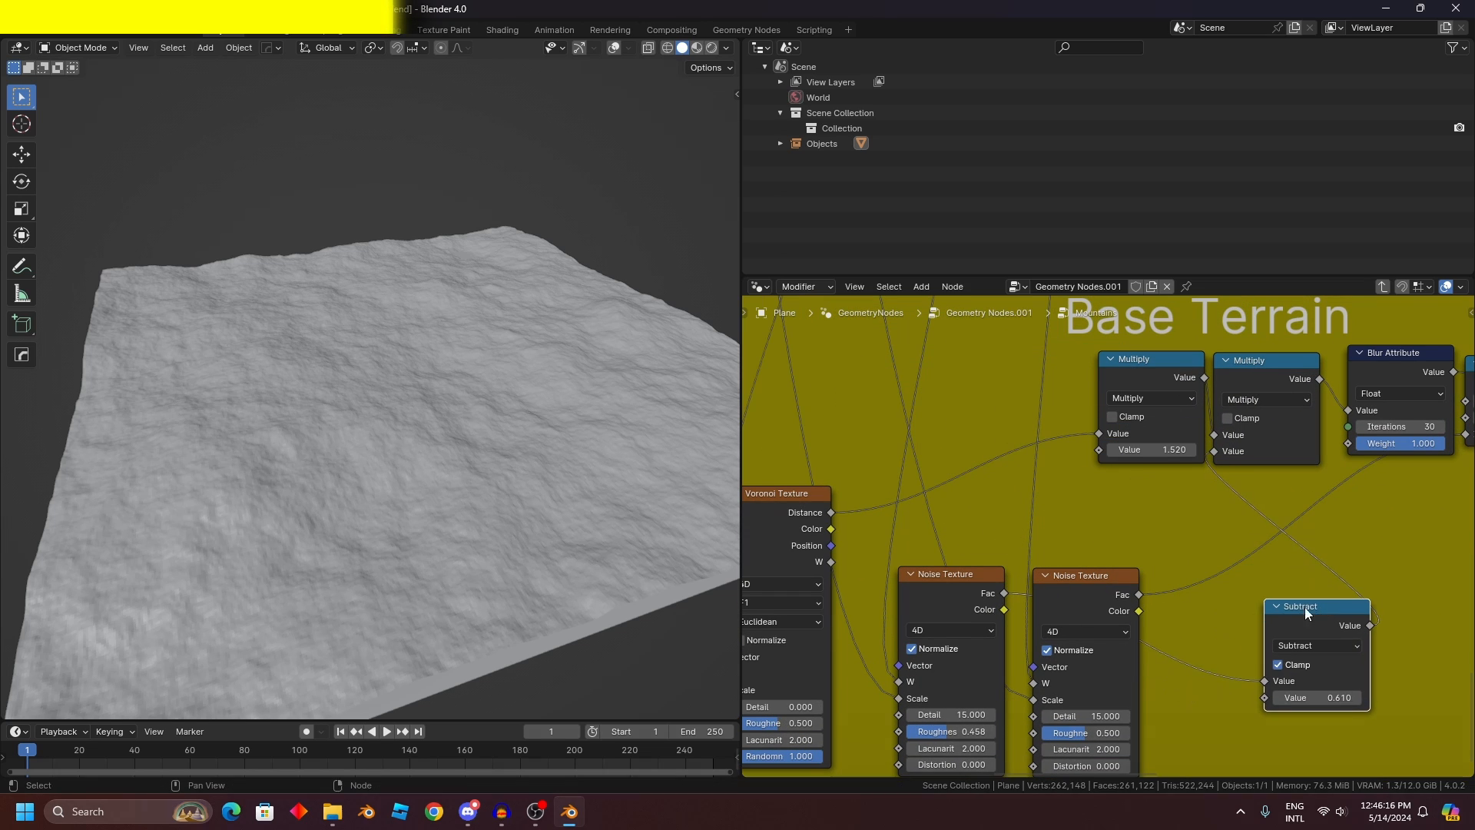
# Step: Space the two Noise Texture nodes in the Base Terrain frame further apart so their links are easier to follow
pyautogui.moveTo(1230, 573); pyautogui.dragTo(1165, 466, button='middle')
pyautogui.scroll(1, 1165, 465)
pyautogui.scroll(3, 1165, 466)
pyautogui.moveTo(994, 468); pyautogui.dragTo(1042, 450)
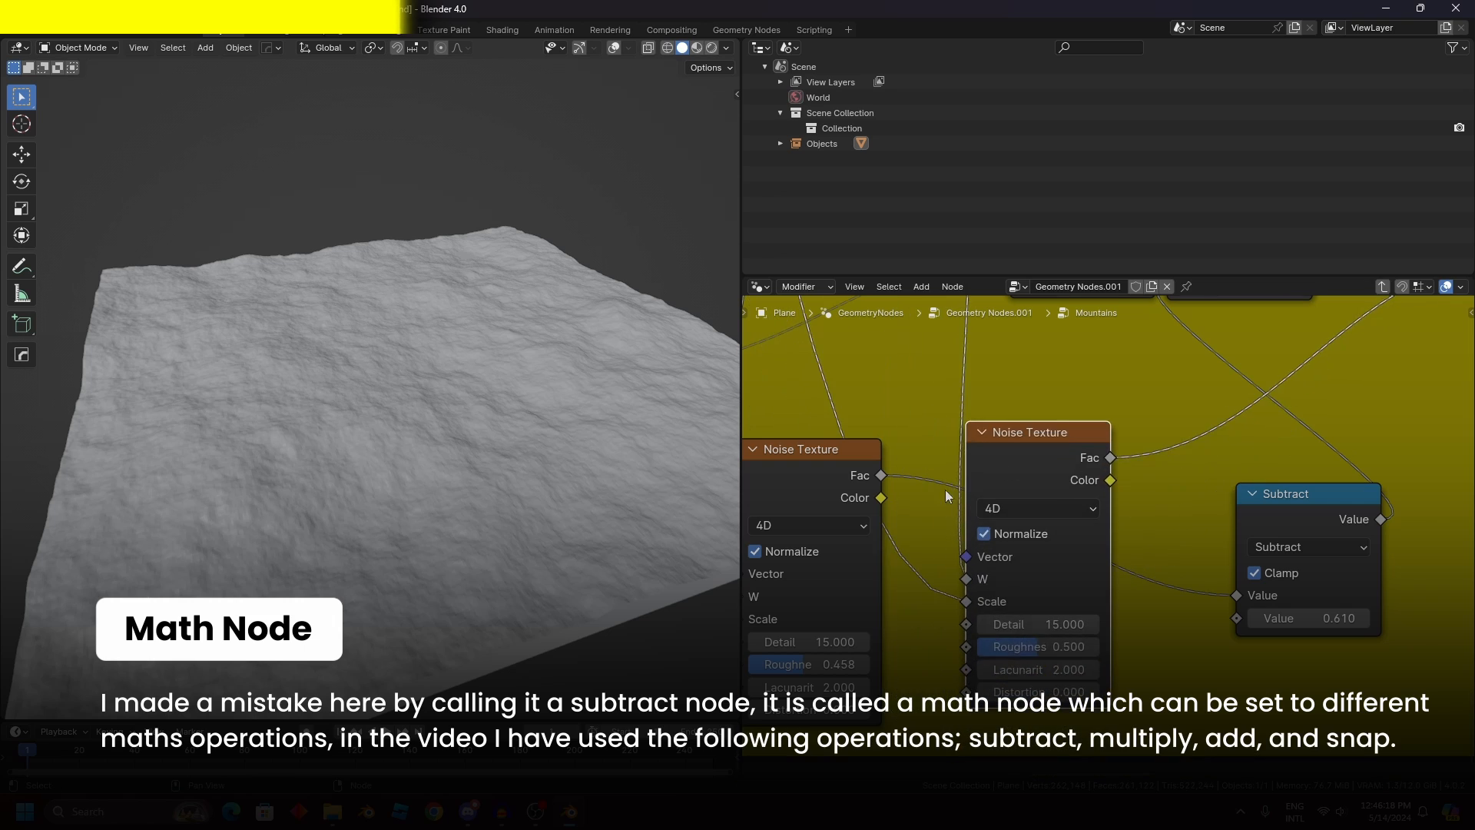
pyautogui.scroll(-4, 945, 491)
pyautogui.moveTo(896, 499)
pyautogui.mouseDown()
pyautogui.moveTo(892, 599)
pyautogui.moveTo(888, 494)
pyautogui.mouseUp()
pyautogui.scroll(-3, 937, 484)
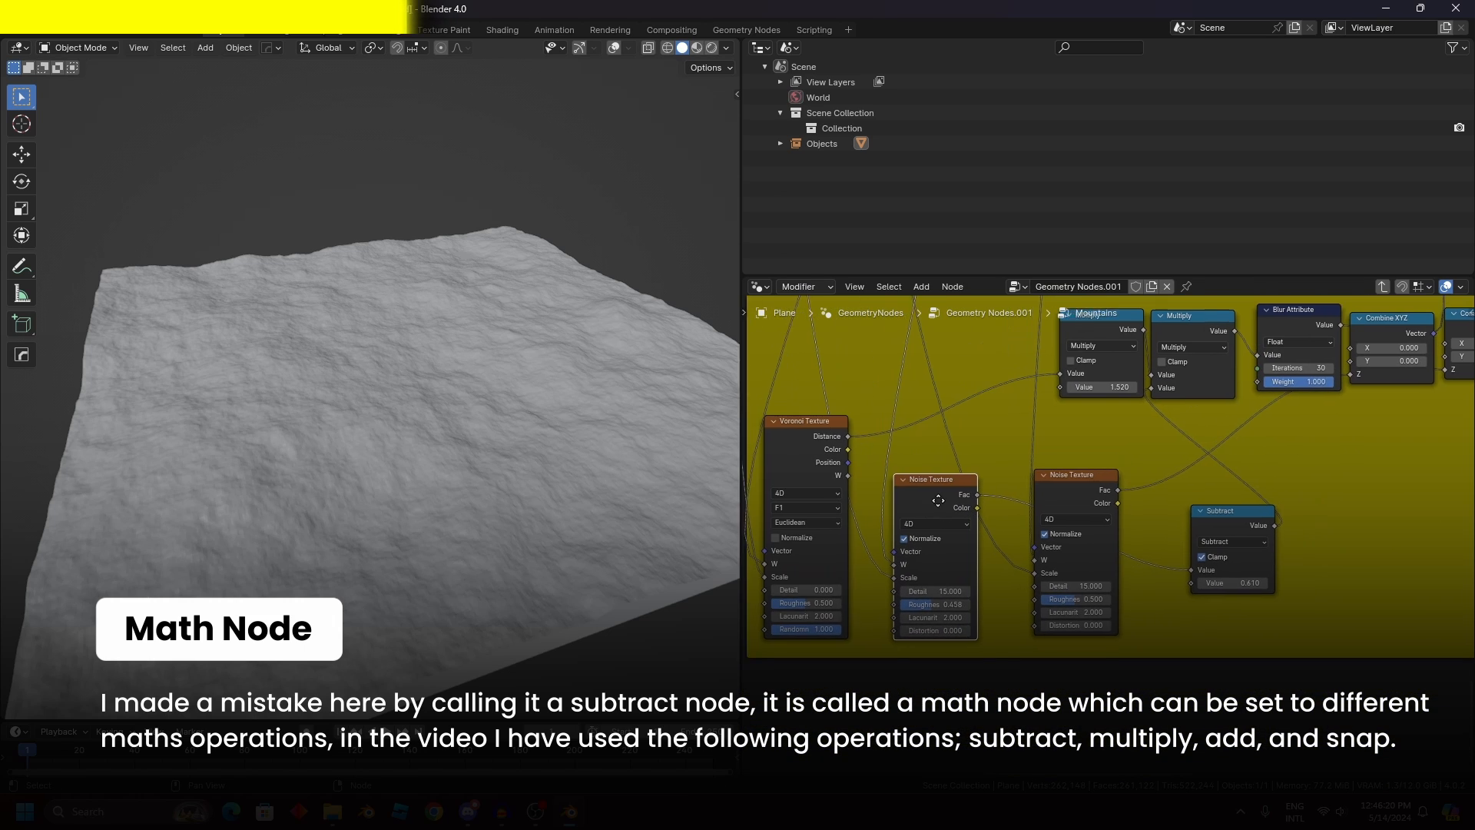
# Step: Open the Subtract node's value for editing and close it without entering a new one
pyautogui.scroll(2, 935, 503)
pyautogui.moveTo(934, 506); pyautogui.dragTo(891, 487, button='middle')
pyautogui.scroll(1, 891, 487)
pyautogui.moveTo(1250, 571); pyautogui.dragTo(1138, 601, button='middle')
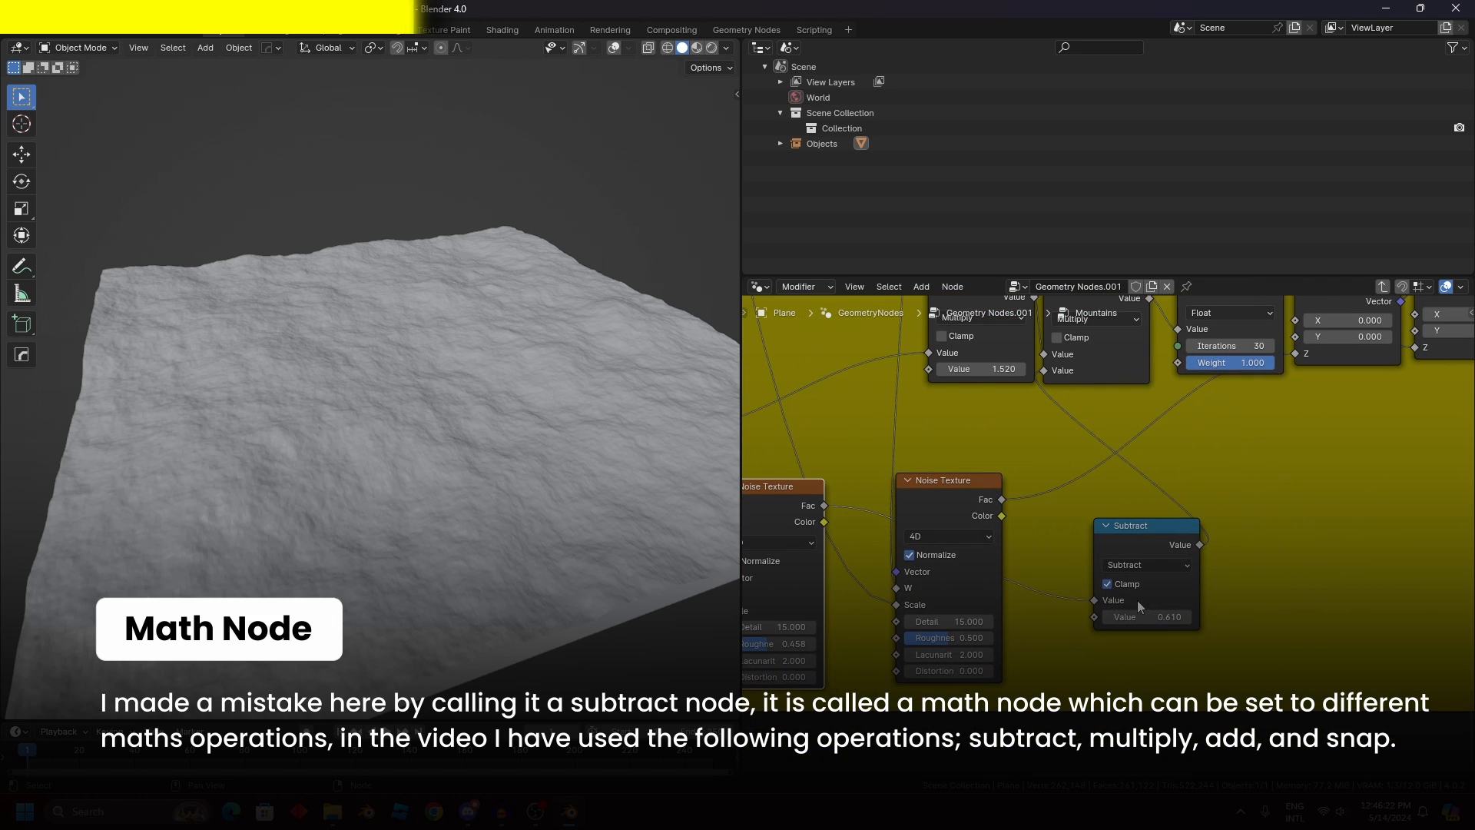
pyautogui.click(1134, 619)
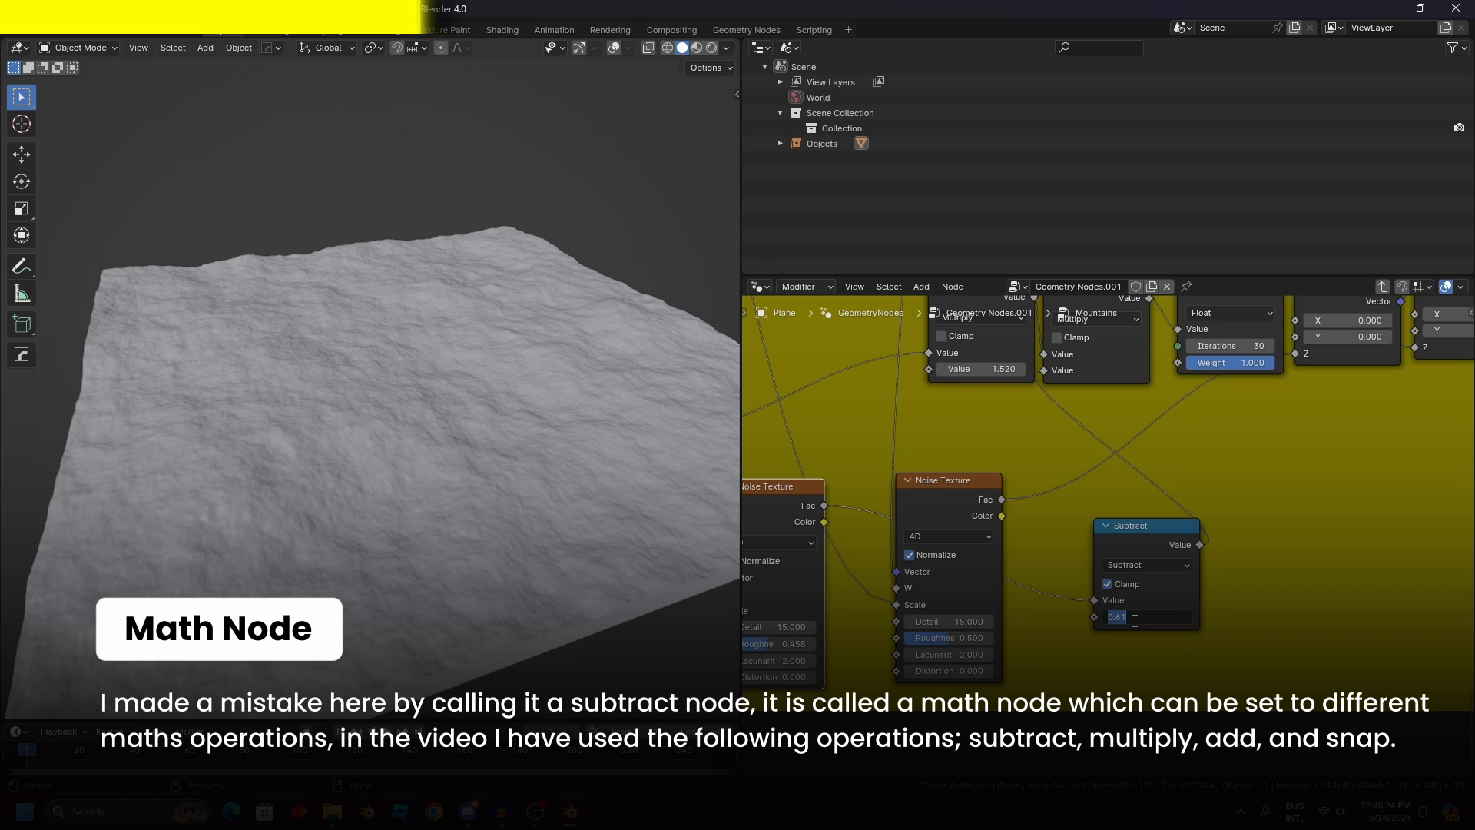
pyautogui.press('Return')
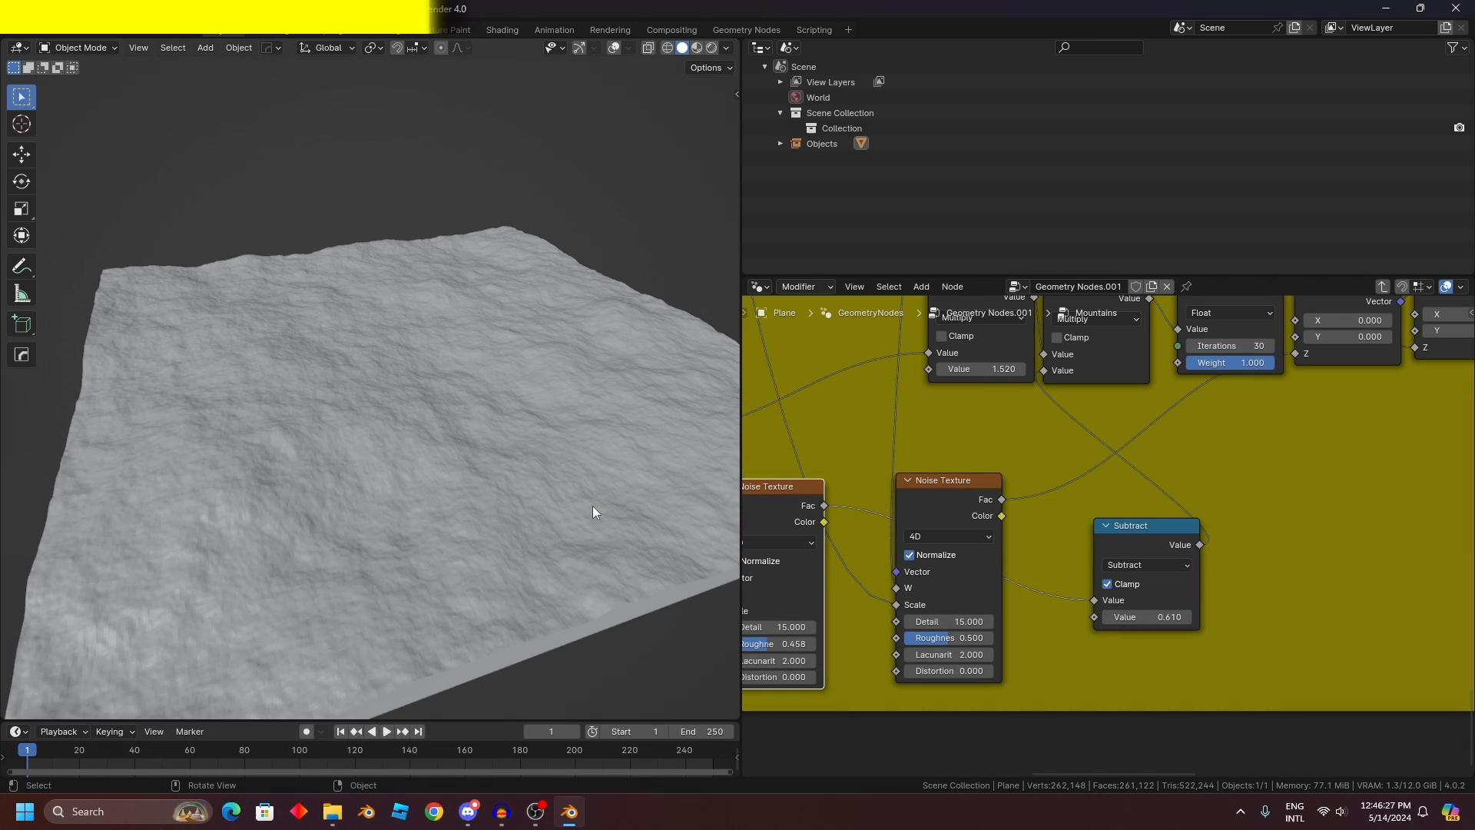
# Step: Try lowering the Subtract node's value to about -0.690 to preview the terrain, and cancel the change
pyautogui.moveTo(593, 505); pyautogui.dragTo(551, 446, button='middle')
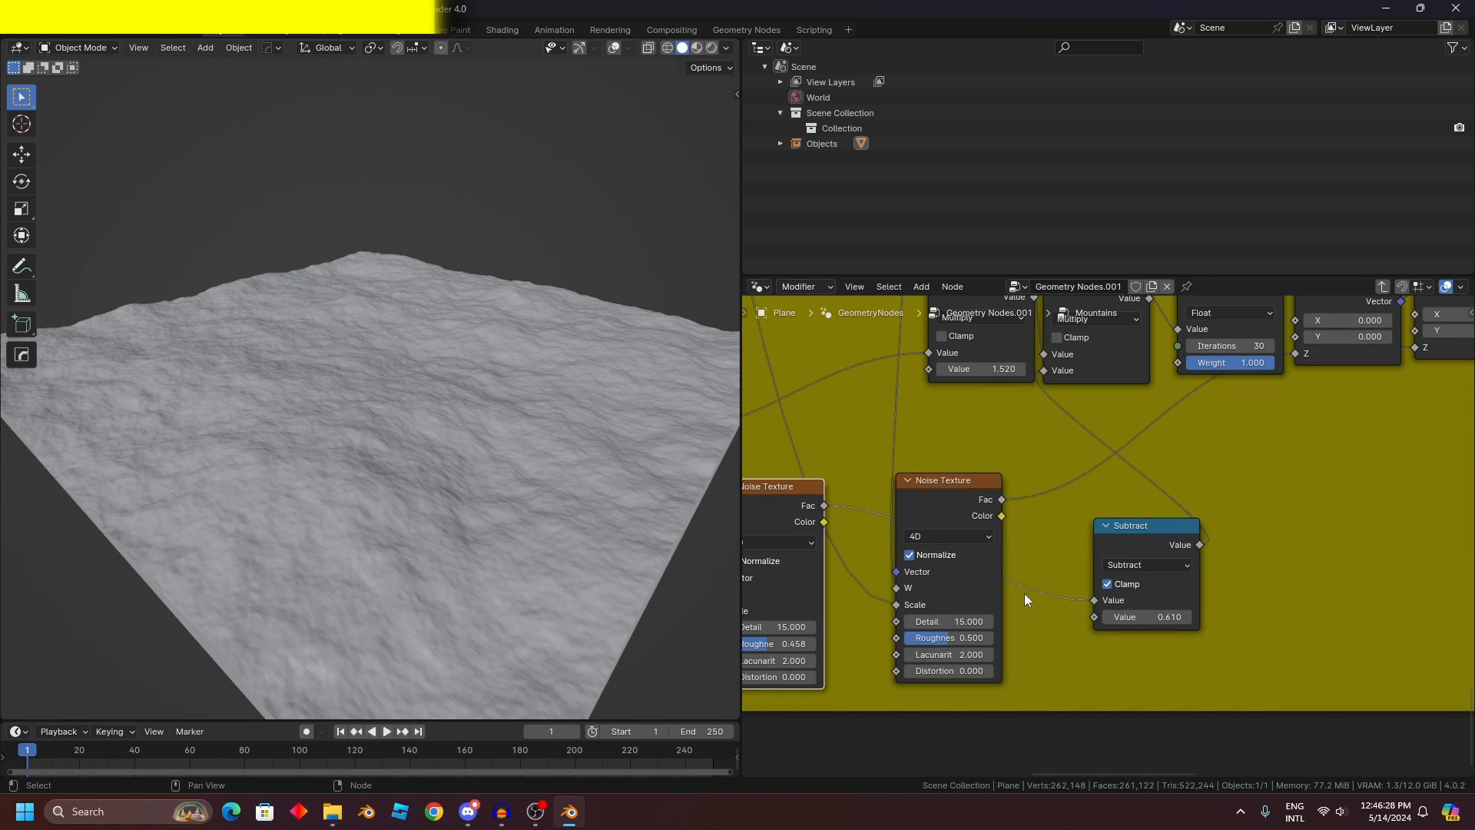
pyautogui.scroll(-3, 1025, 594)
pyautogui.moveTo(984, 573); pyautogui.dragTo(1114, 581, button='middle')
pyautogui.scroll(2, 1114, 580)
pyautogui.moveTo(1288, 618); pyautogui.dragTo(1237, 619)
pyautogui.press('Escape')
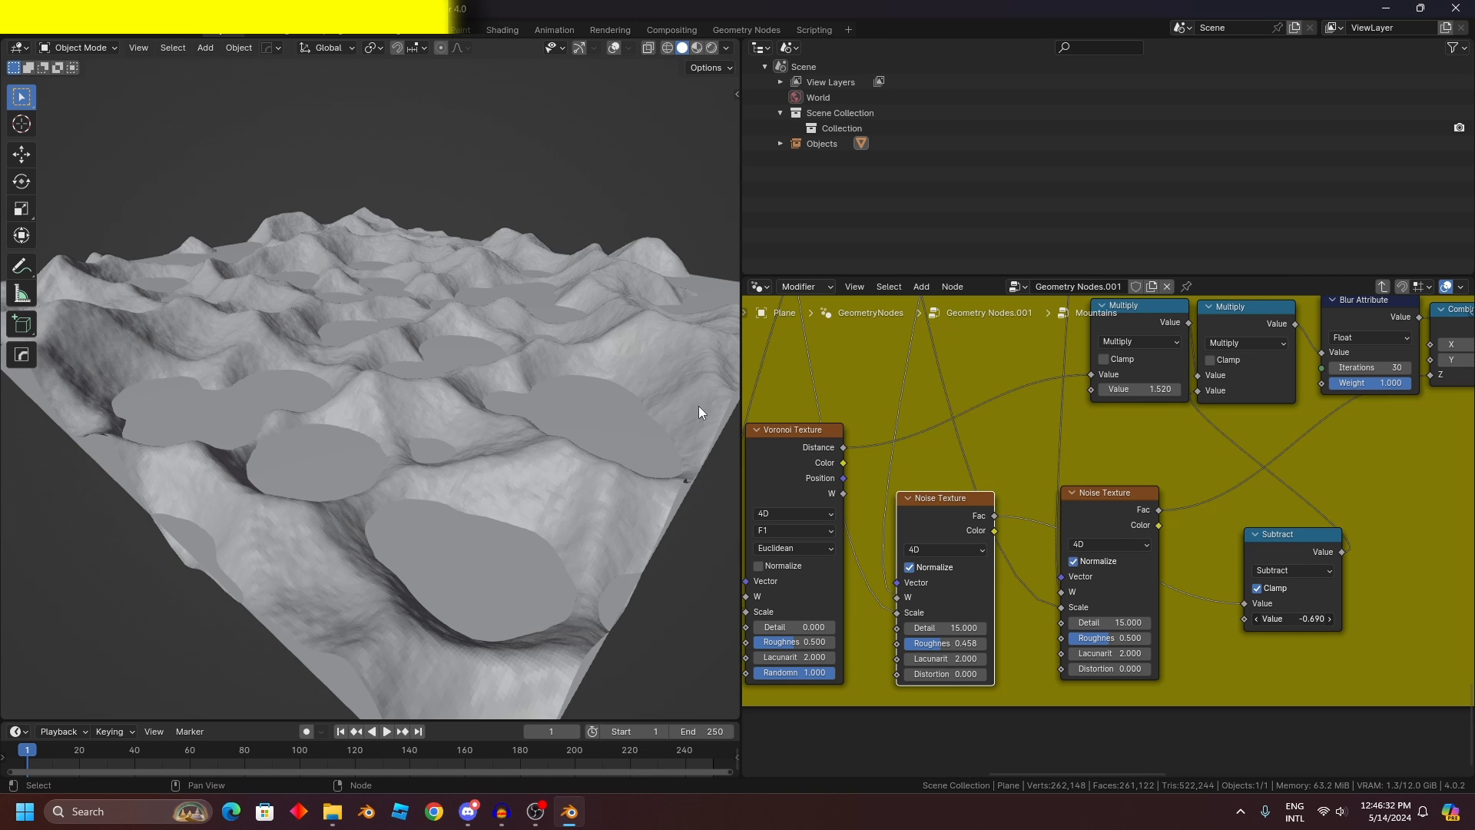
# Step: Try setting the Subtract node's value to 0.4, inspect the terrain, and undo the change
pyautogui.moveTo(424, 479); pyautogui.dragTo(476, 491, button='middle')
pyautogui.click(1315, 621)
pyautogui.write('.')
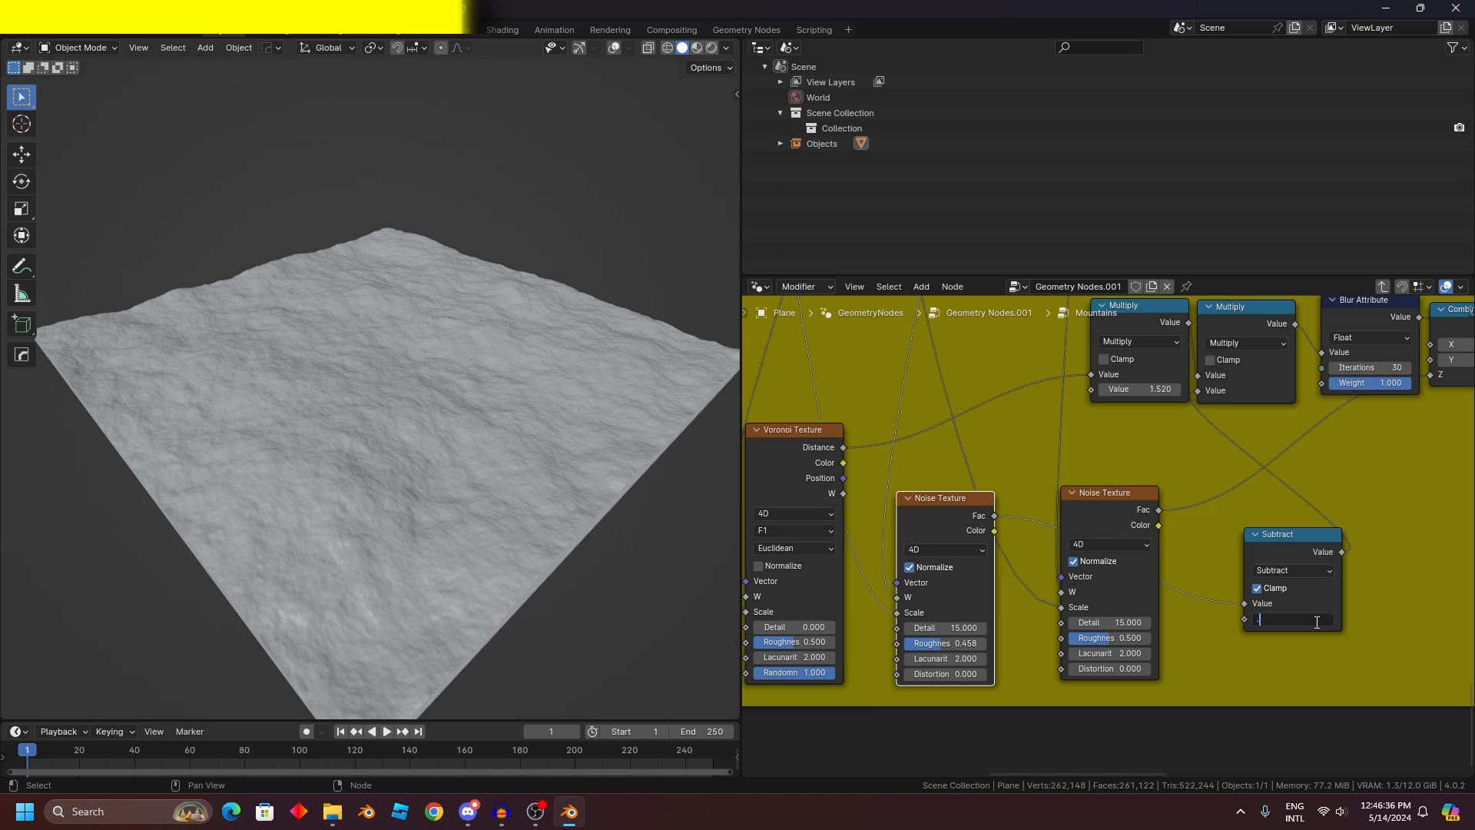
pyautogui.write('4')
pyautogui.press('Return')
pyautogui.moveTo(514, 380); pyautogui.dragTo(526, 419, button='middle')
pyautogui.hotkey('ctrl', 'z')
# Step: Move the first Multiply node in the Base Terrain frame away from the second Multiply node
pyautogui.scroll(-4, 1232, 524)
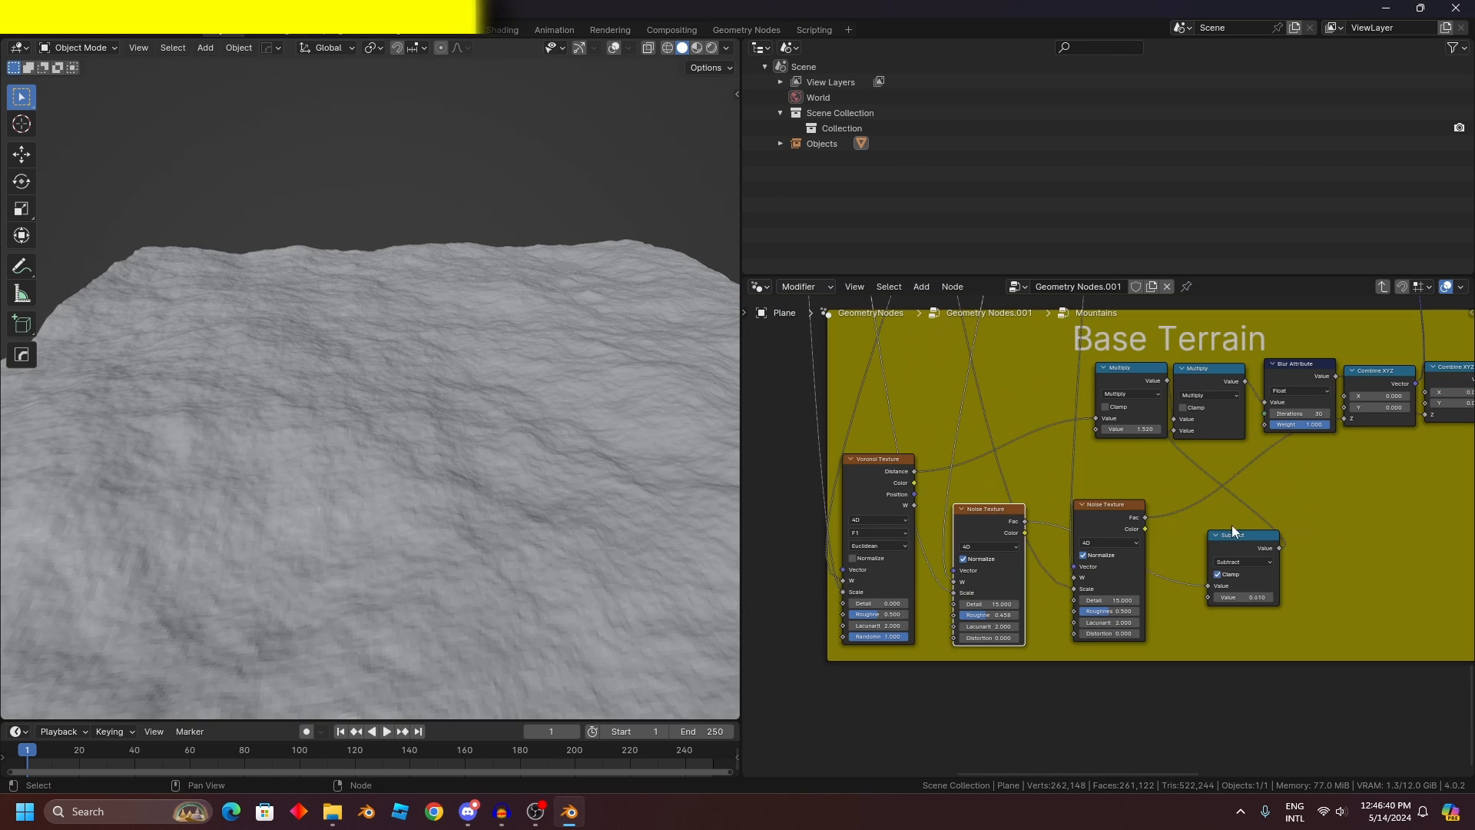
pyautogui.scroll(4, 1132, 665)
pyautogui.scroll(-4, 1294, 516)
pyautogui.moveTo(1294, 516); pyautogui.dragTo(1265, 597, button='middle')
pyautogui.scroll(1, 1236, 559)
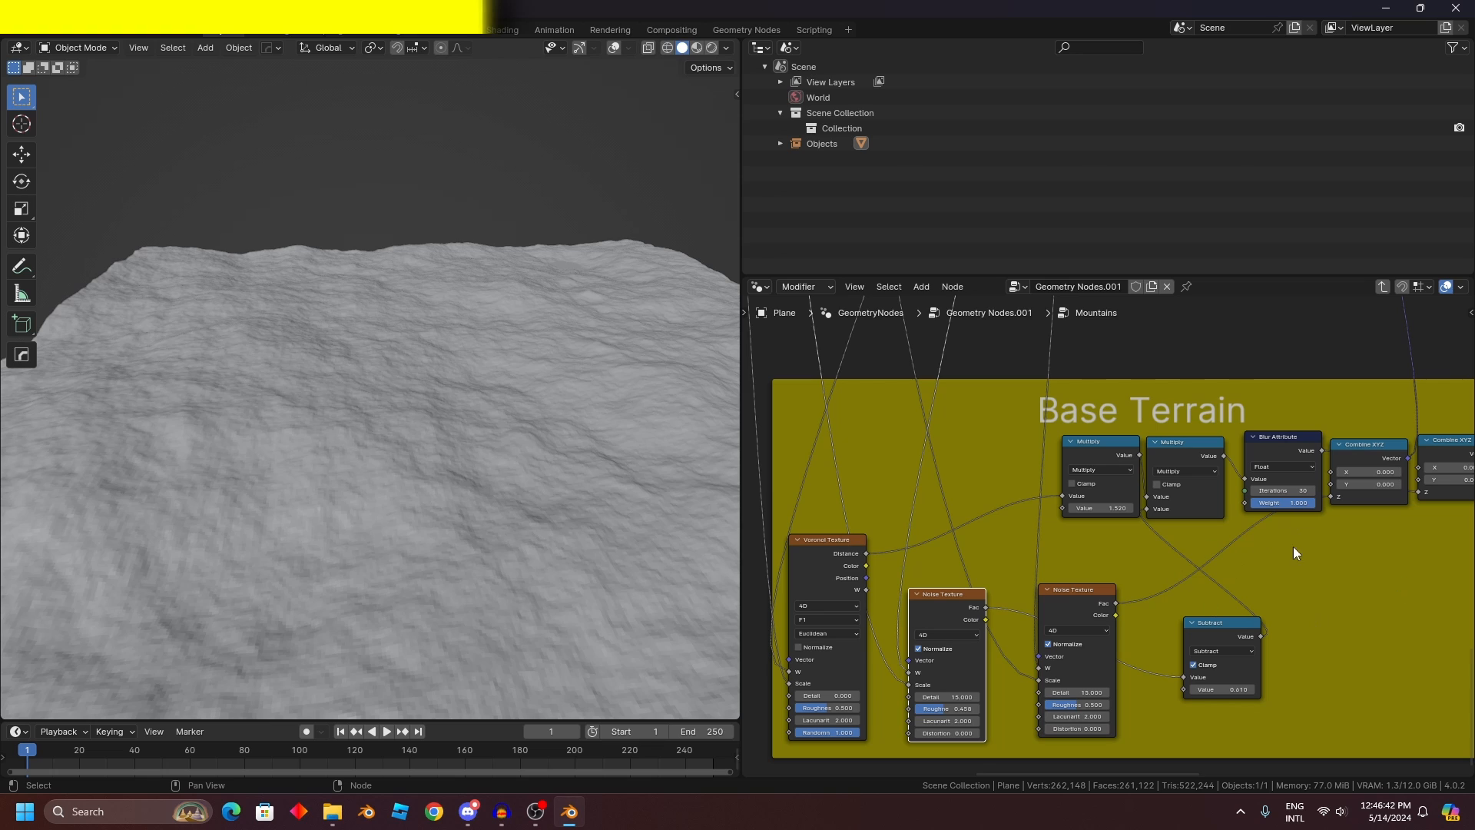
pyautogui.scroll(-1, 1306, 507)
pyautogui.moveTo(1311, 504); pyautogui.dragTo(1275, 526, button='middle')
pyautogui.scroll(3, 1229, 515)
pyautogui.moveTo(1055, 466); pyautogui.dragTo(1021, 460)
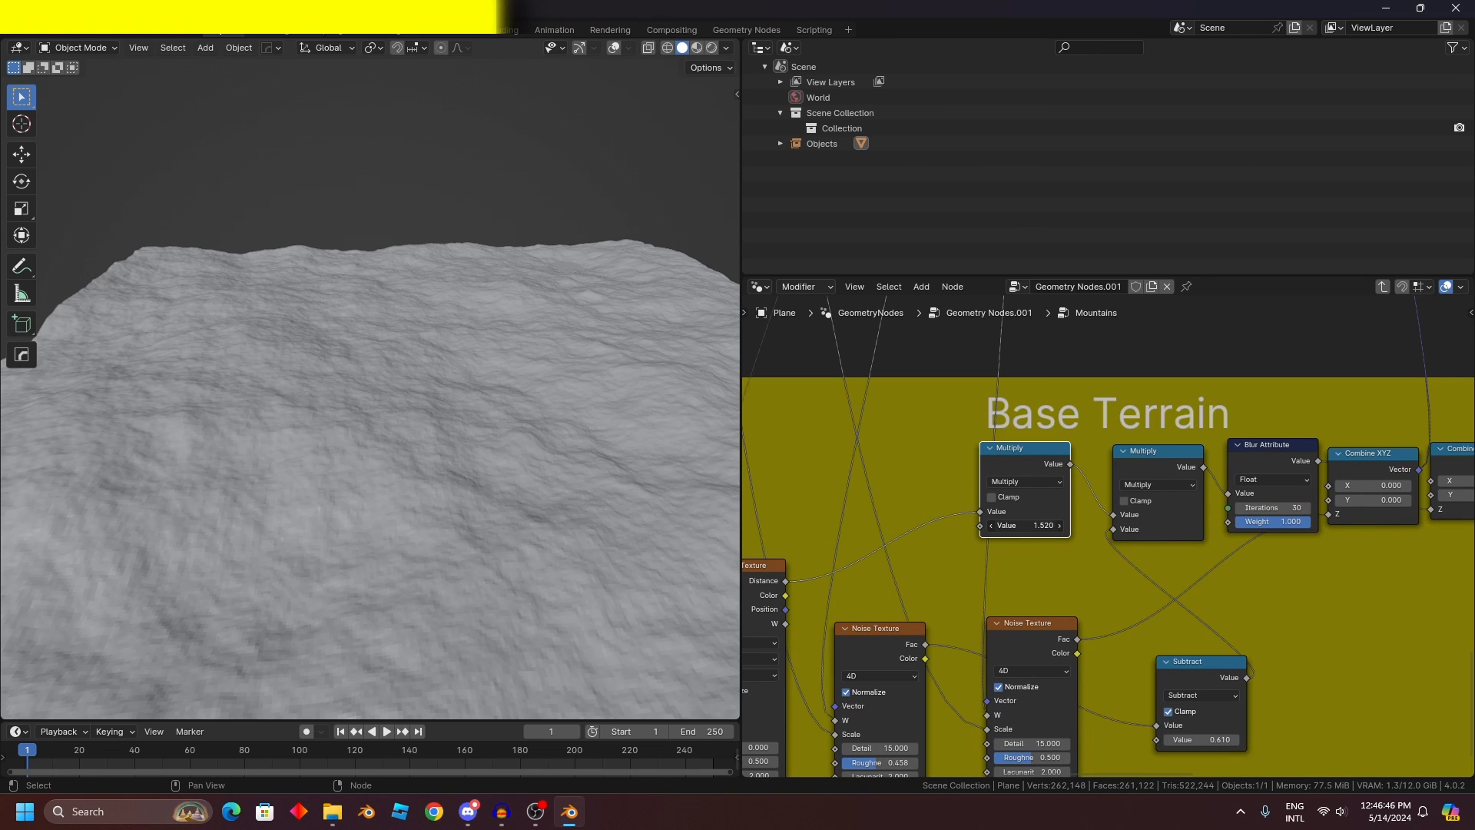
# Step: Try raising the first Multiply node's value to about 3.820, cancel it, and briefly mute the node to compare the terrain
pyautogui.moveTo(1019, 526); pyautogui.dragTo(1342, 525)
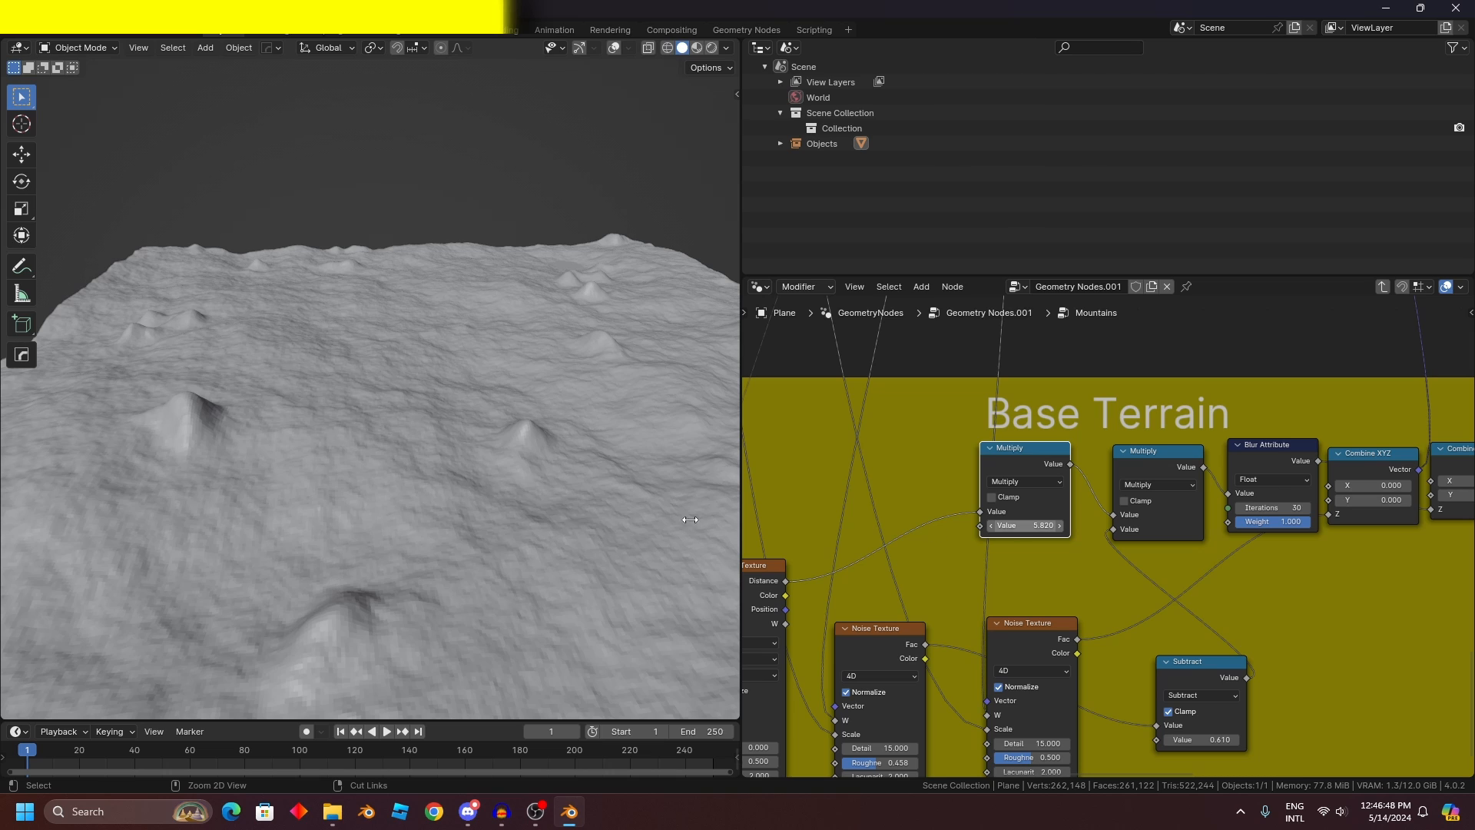
pyautogui.moveTo(690, 519); pyautogui.dragTo(692, 519)
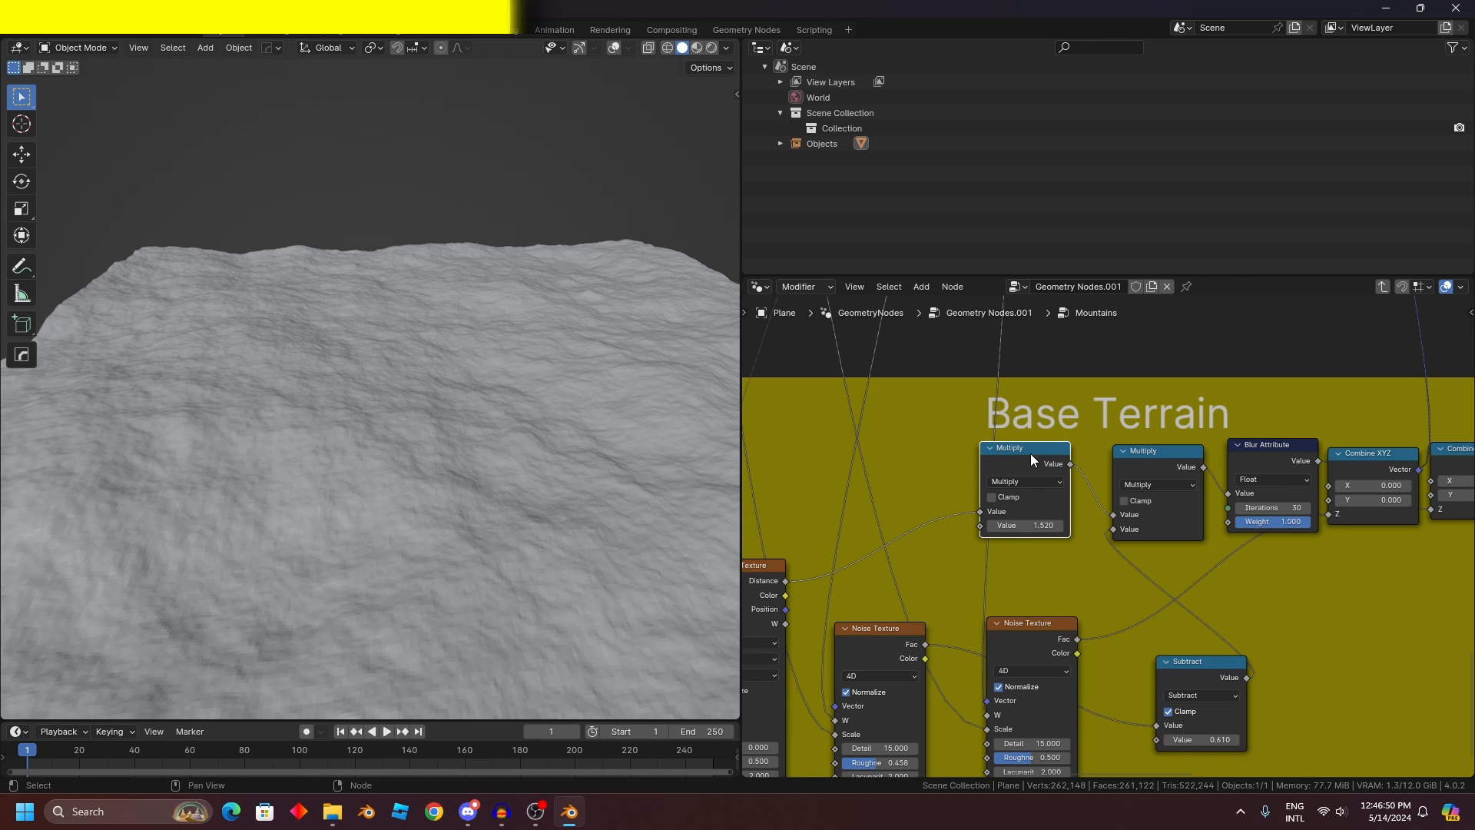
pyautogui.press('m')
pyautogui.press('m')
# Step: Rearrange the Voronoi Texture, first Noise Texture, Subtract and second Multiply nodes to open up space between them in the Base Terrain frame
pyautogui.moveTo(1126, 460)
pyautogui.mouseDown()
pyautogui.moveTo(1170, 441)
pyautogui.moveTo(1136, 461)
pyautogui.mouseUp()
pyautogui.scroll(-2, 1113, 526)
pyautogui.moveTo(1113, 525); pyautogui.dragTo(1167, 473, button='middle')
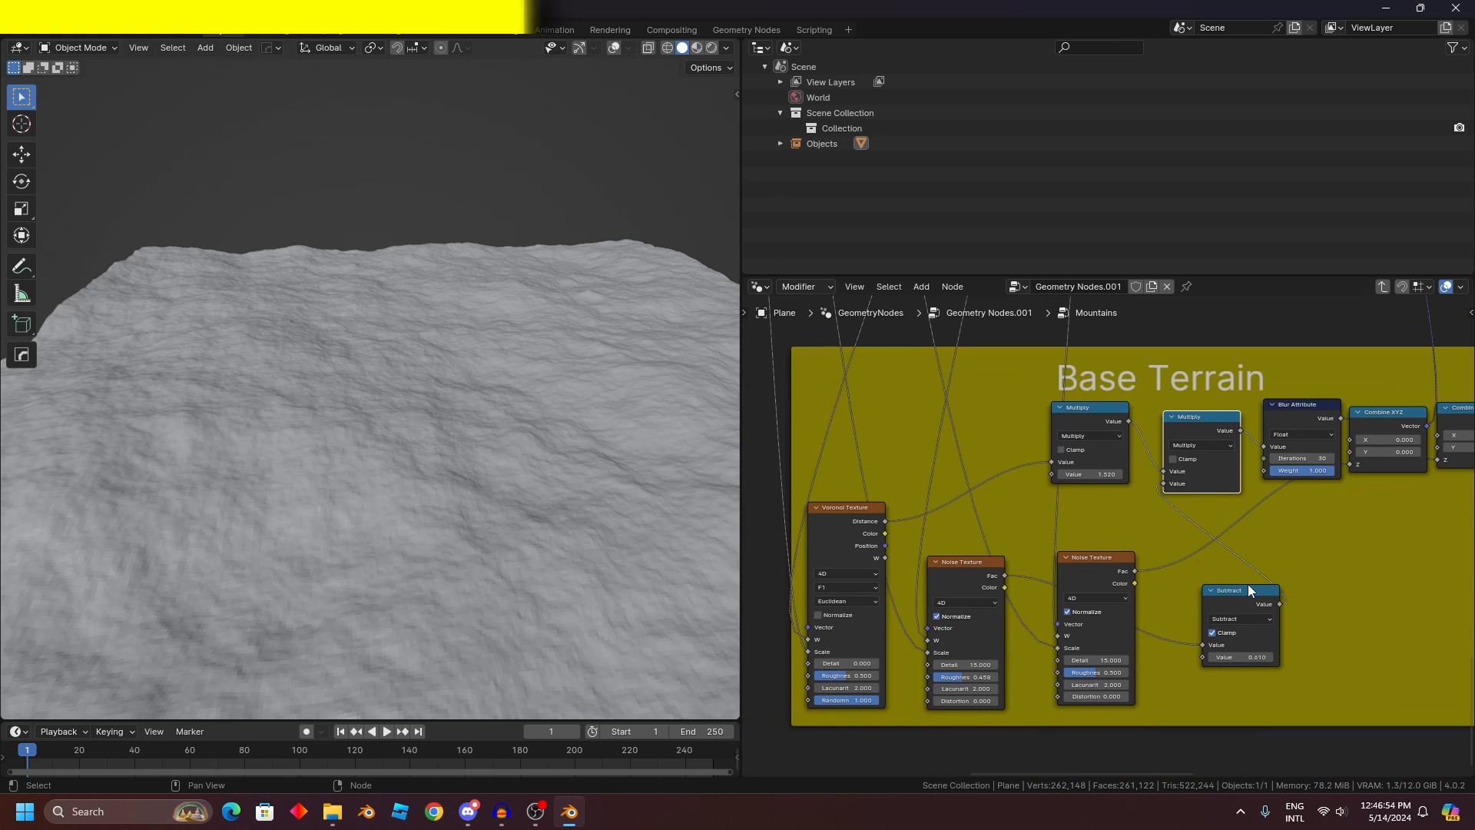
pyautogui.moveTo(1247, 584); pyautogui.dragTo(1228, 576)
pyautogui.moveTo(850, 527)
pyautogui.mouseDown()
pyautogui.moveTo(827, 505)
pyautogui.moveTo(841, 518)
pyautogui.mouseUp()
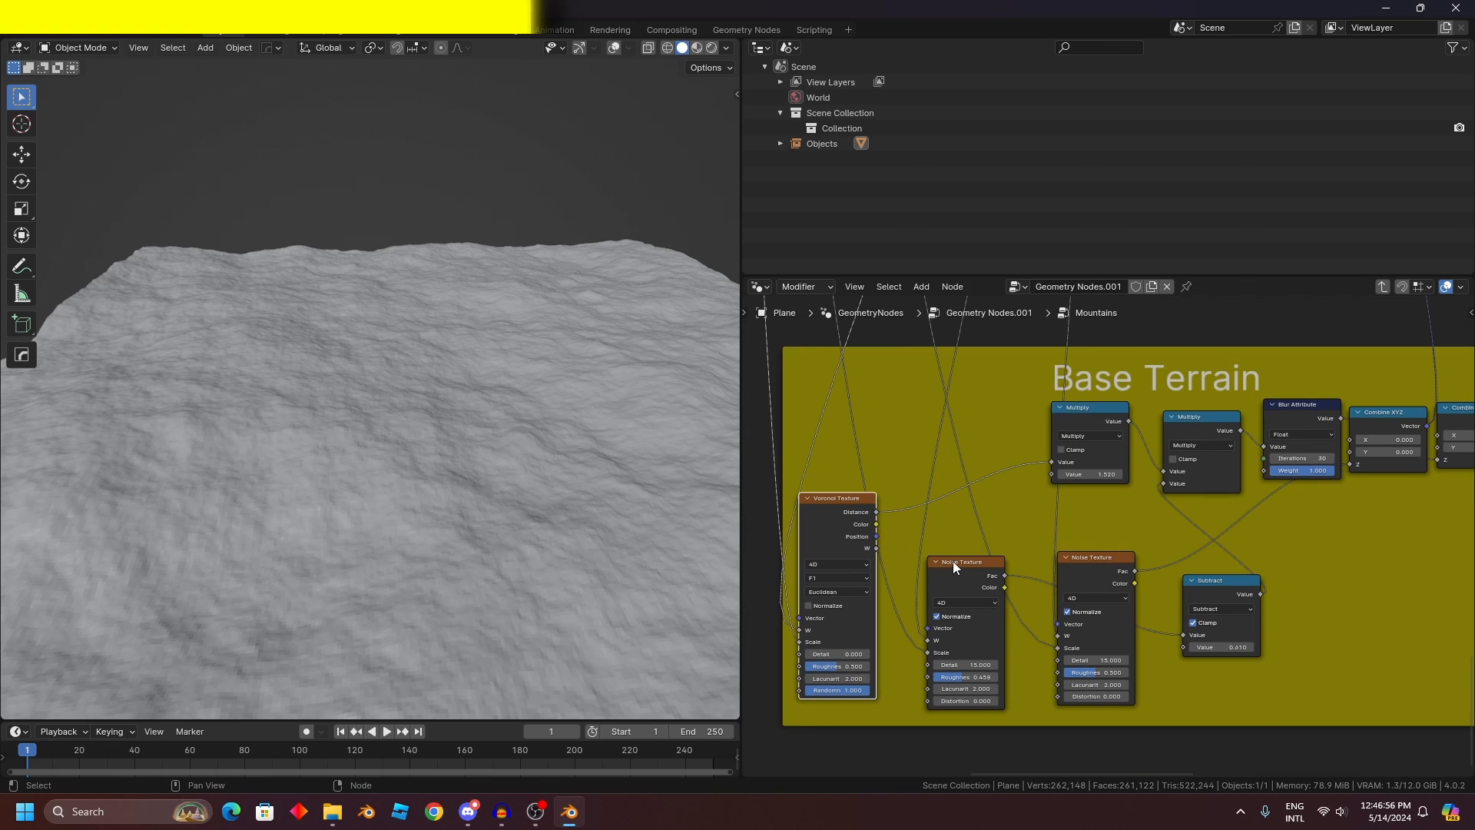
pyautogui.moveTo(953, 561); pyautogui.dragTo(928, 567)
pyautogui.moveTo(1195, 590)
pyautogui.mouseDown()
pyautogui.moveTo(1214, 578)
pyautogui.moveTo(1156, 578)
pyautogui.moveTo(1175, 591)
pyautogui.mouseUp()
pyautogui.moveTo(1191, 430)
pyautogui.mouseDown()
pyautogui.moveTo(1132, 426)
pyautogui.moveTo(1211, 446)
pyautogui.mouseUp()
# Step: Mute the Blur Attribute node to compare the terrain with and without smoothing, and unmute it
pyautogui.scroll(2, 1174, 464)
pyautogui.moveTo(1293, 422); pyautogui.dragTo(1135, 512, button='middle')
pyautogui.click(1174, 464)
pyautogui.scroll(1, 1128, 522)
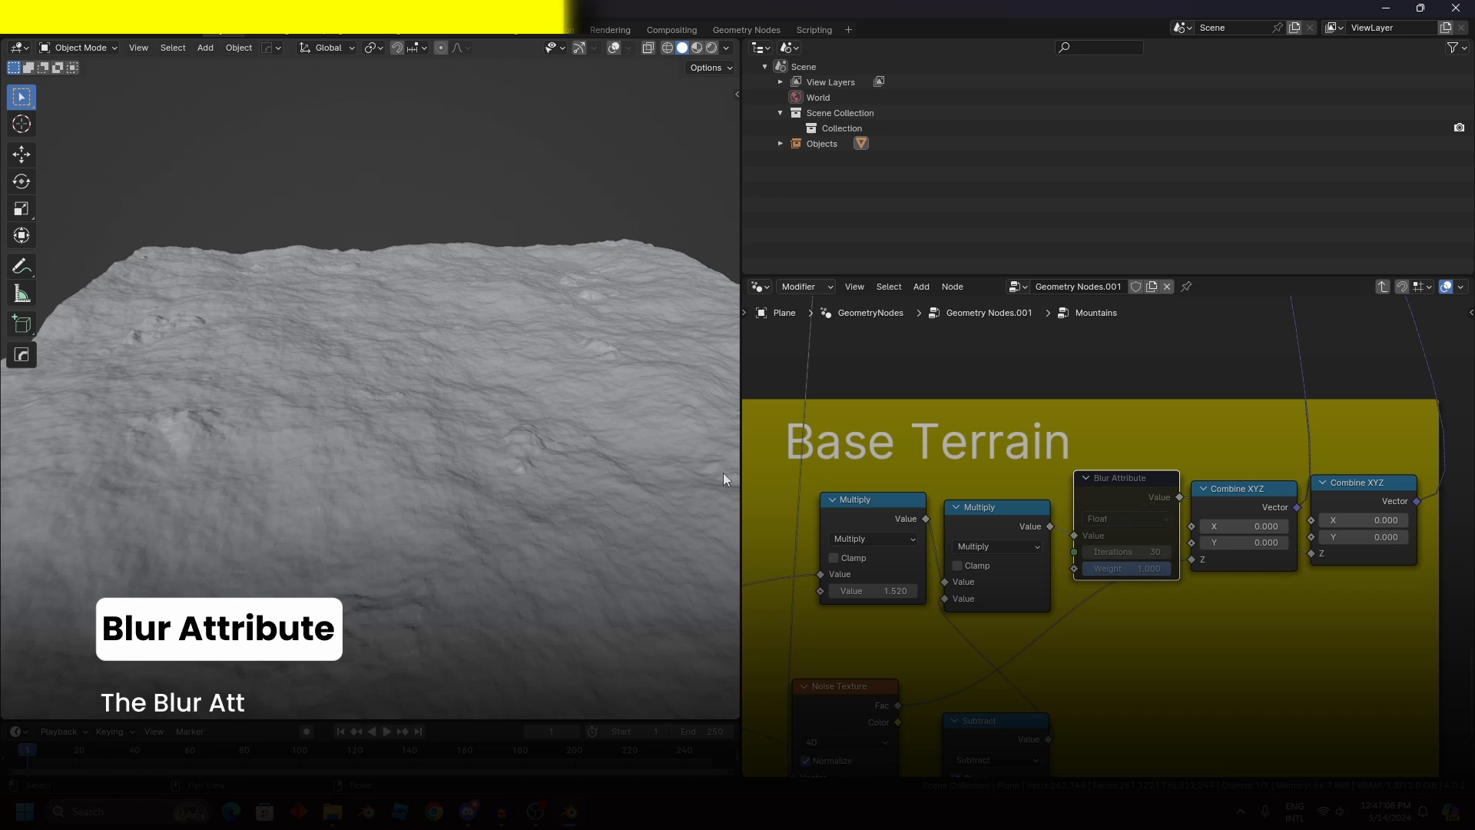
pyautogui.moveTo(722, 472); pyautogui.dragTo(398, 432, button='middle')
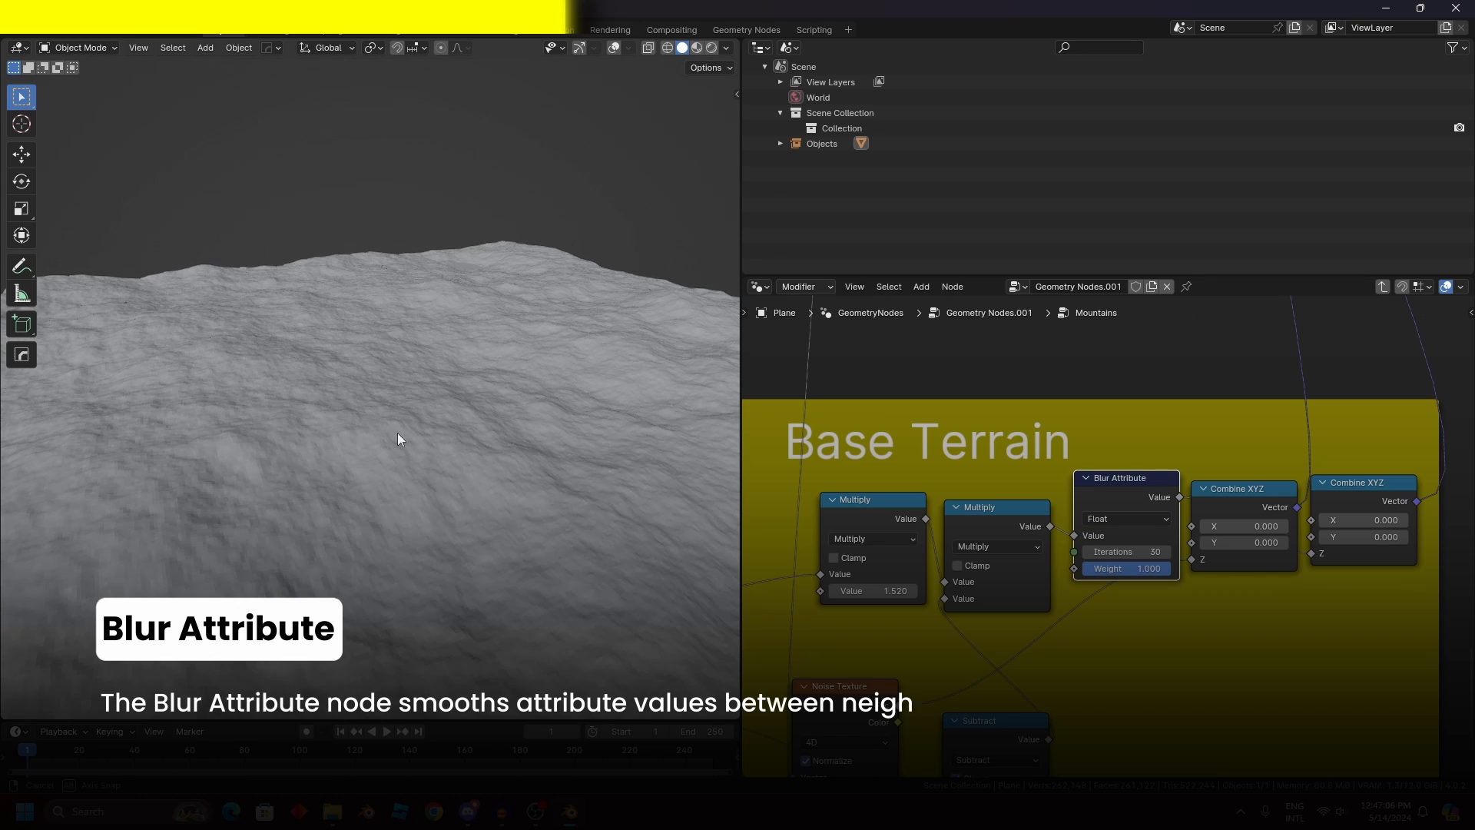
pyautogui.press('m')
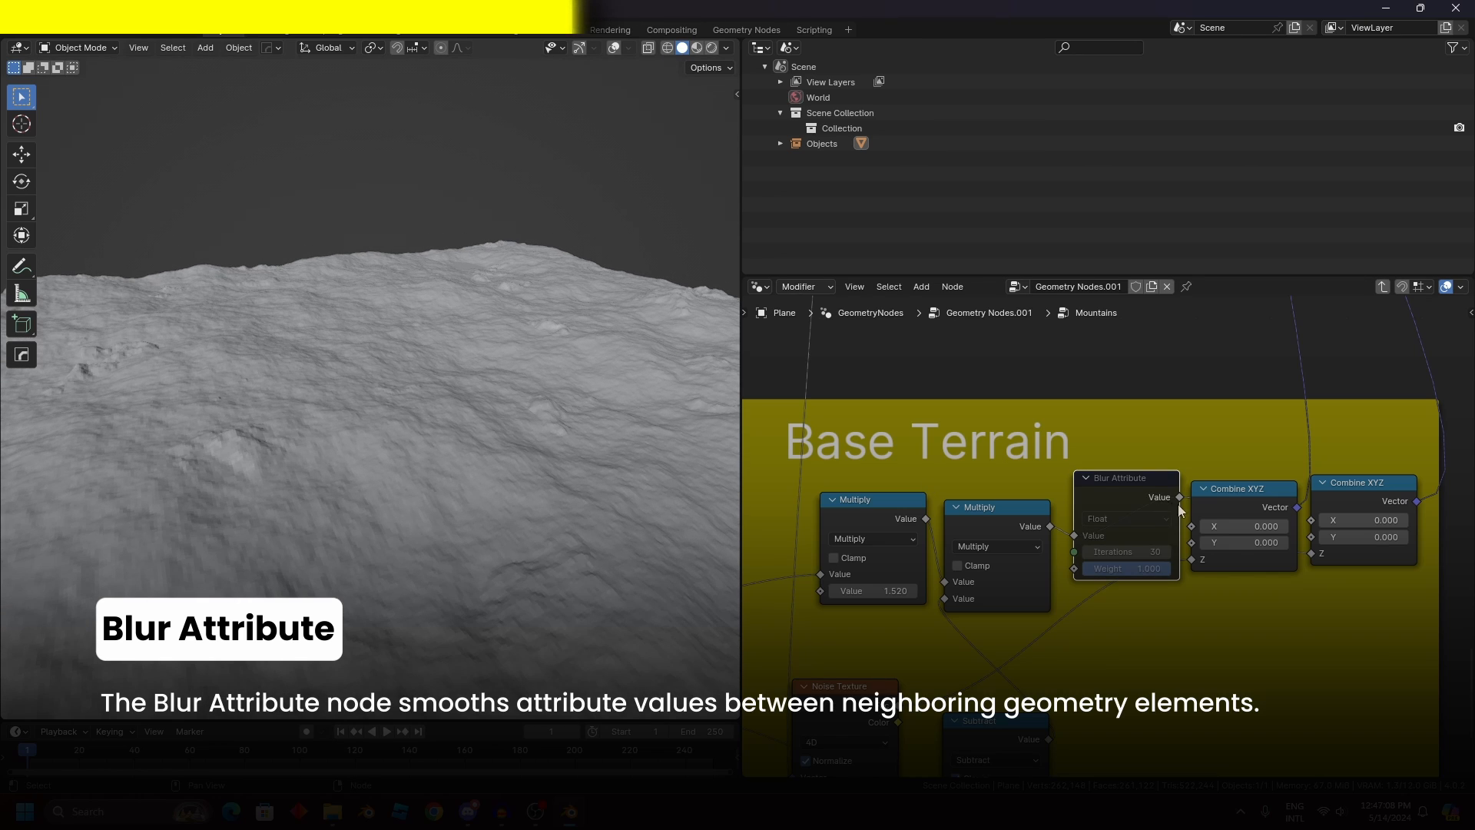
pyautogui.press('m')
# Step: Move the first Combine XYZ node away from the Blur Attribute node
pyautogui.moveTo(1175, 503); pyautogui.dragTo(1037, 516, button='middle')
pyautogui.scroll(1, 1037, 516)
pyautogui.moveTo(1115, 519)
pyautogui.mouseDown()
pyautogui.moveTo(1164, 533)
pyautogui.moveTo(1139, 515)
pyautogui.mouseUp()
# Step: Show the viewport's overlays and gizmos and view the terrain from the front
pyautogui.scroll(-4, 487, 407)
pyautogui.moveTo(487, 407); pyautogui.dragTo(526, 299, button='middle')
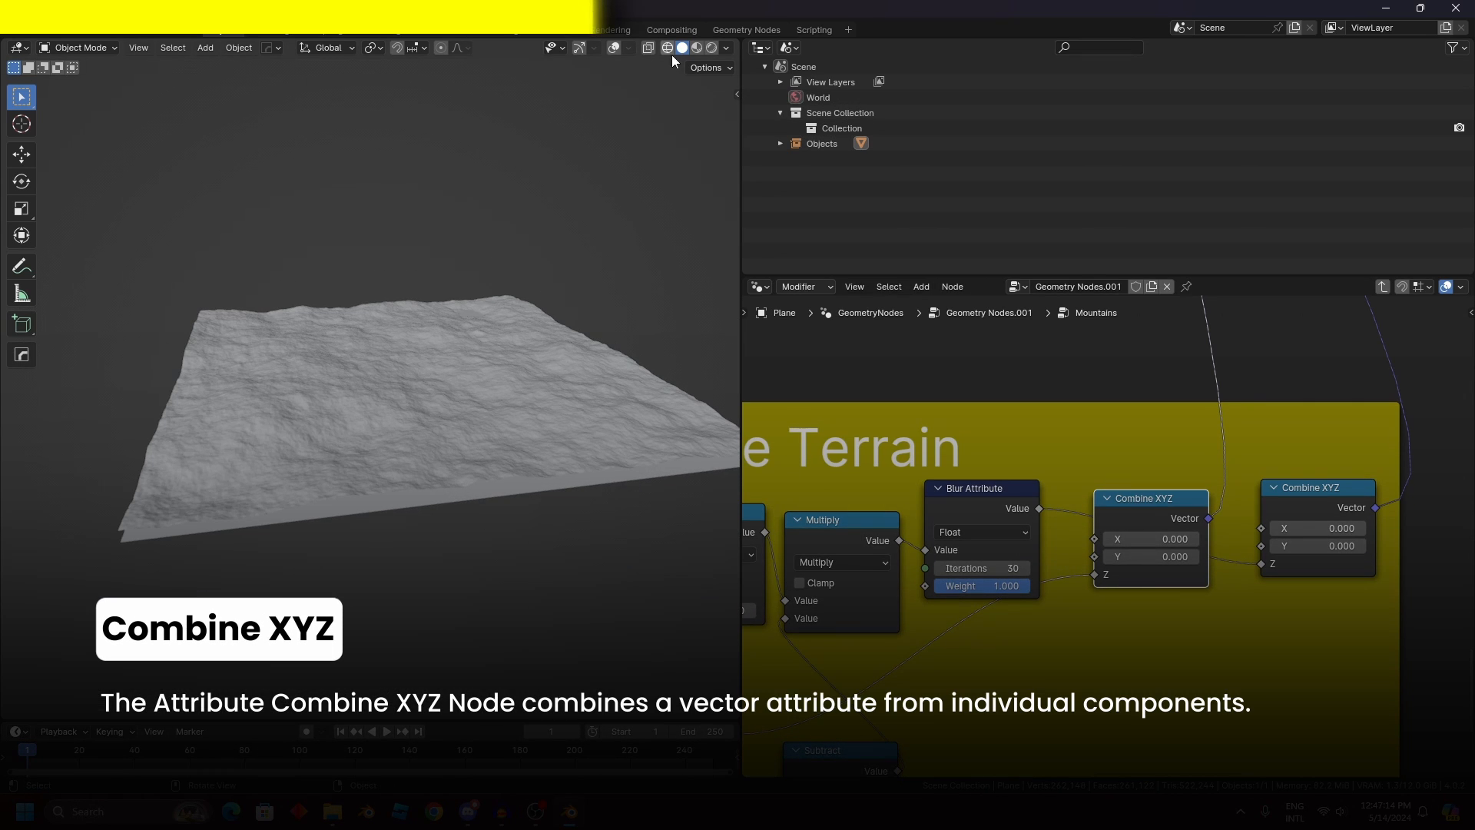
pyautogui.click(614, 48)
pyautogui.click(580, 47)
pyautogui.press('KP_1')
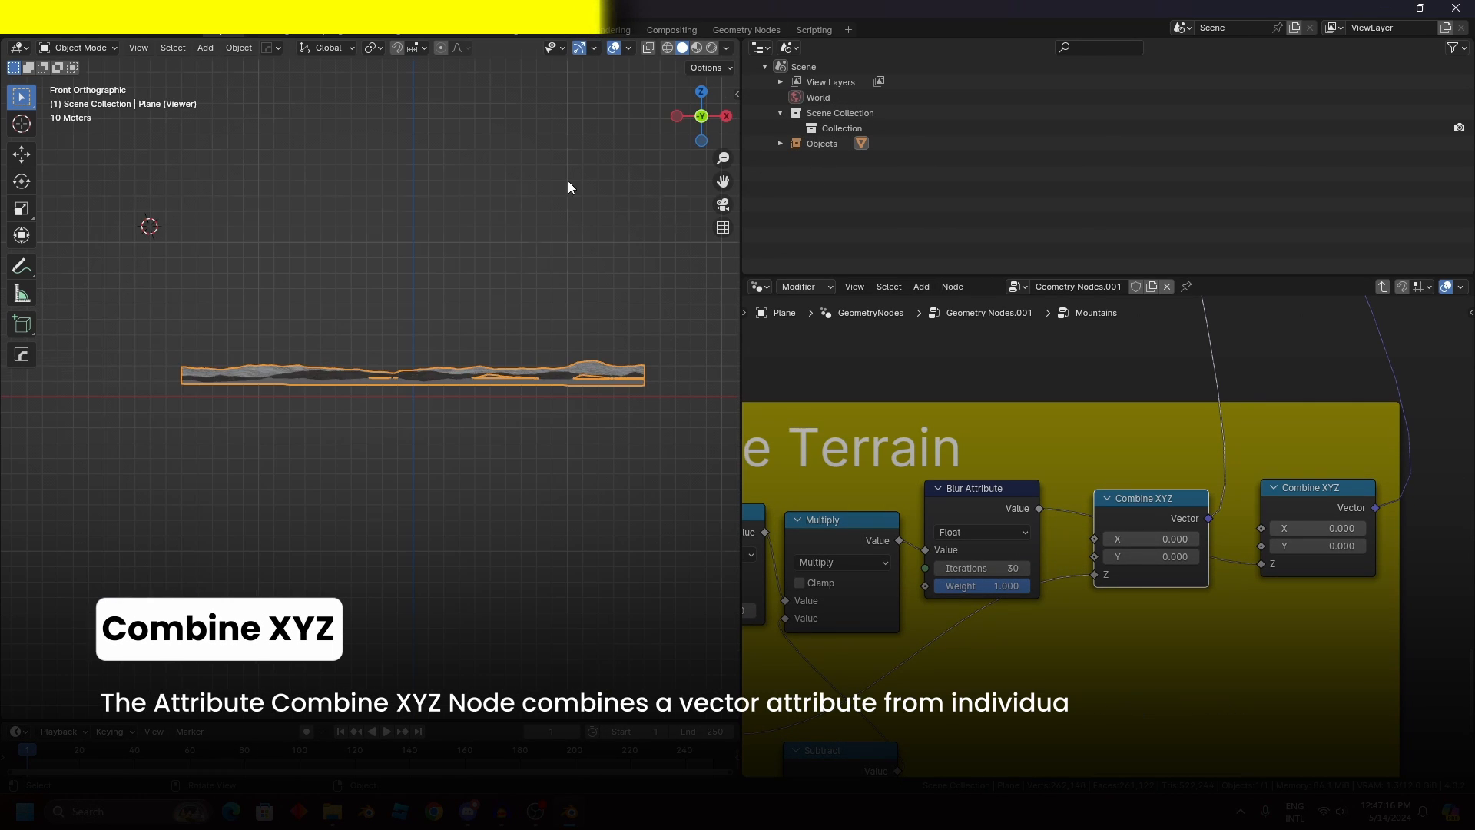
pyautogui.scroll(3, 423, 307)
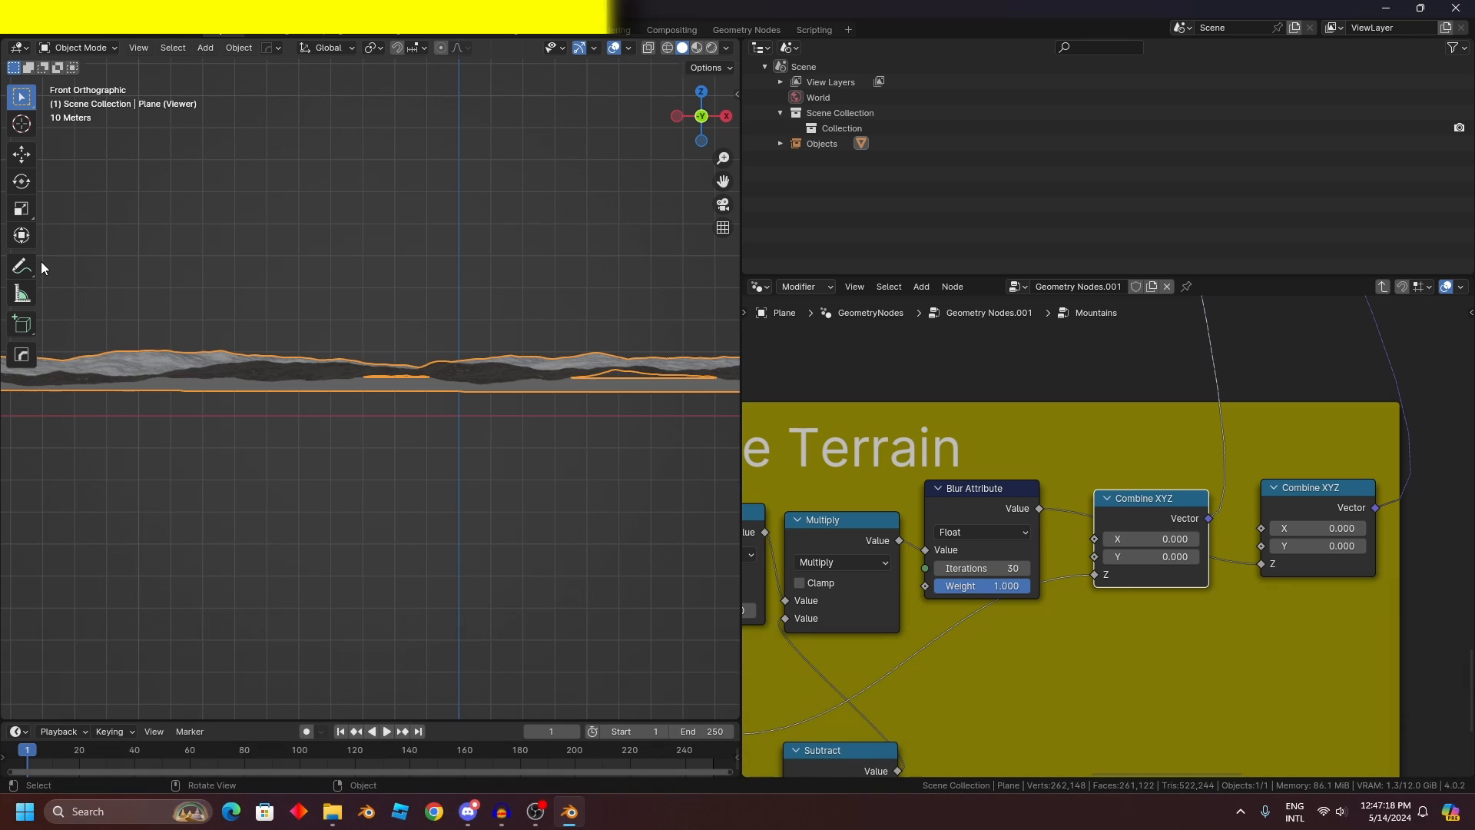
# Step: Annotate the front view with vertical strokes rising from the terrain to illustrate the Z direction
pyautogui.click(22, 266)
pyautogui.moveTo(414, 385); pyautogui.dragTo(414, 343)
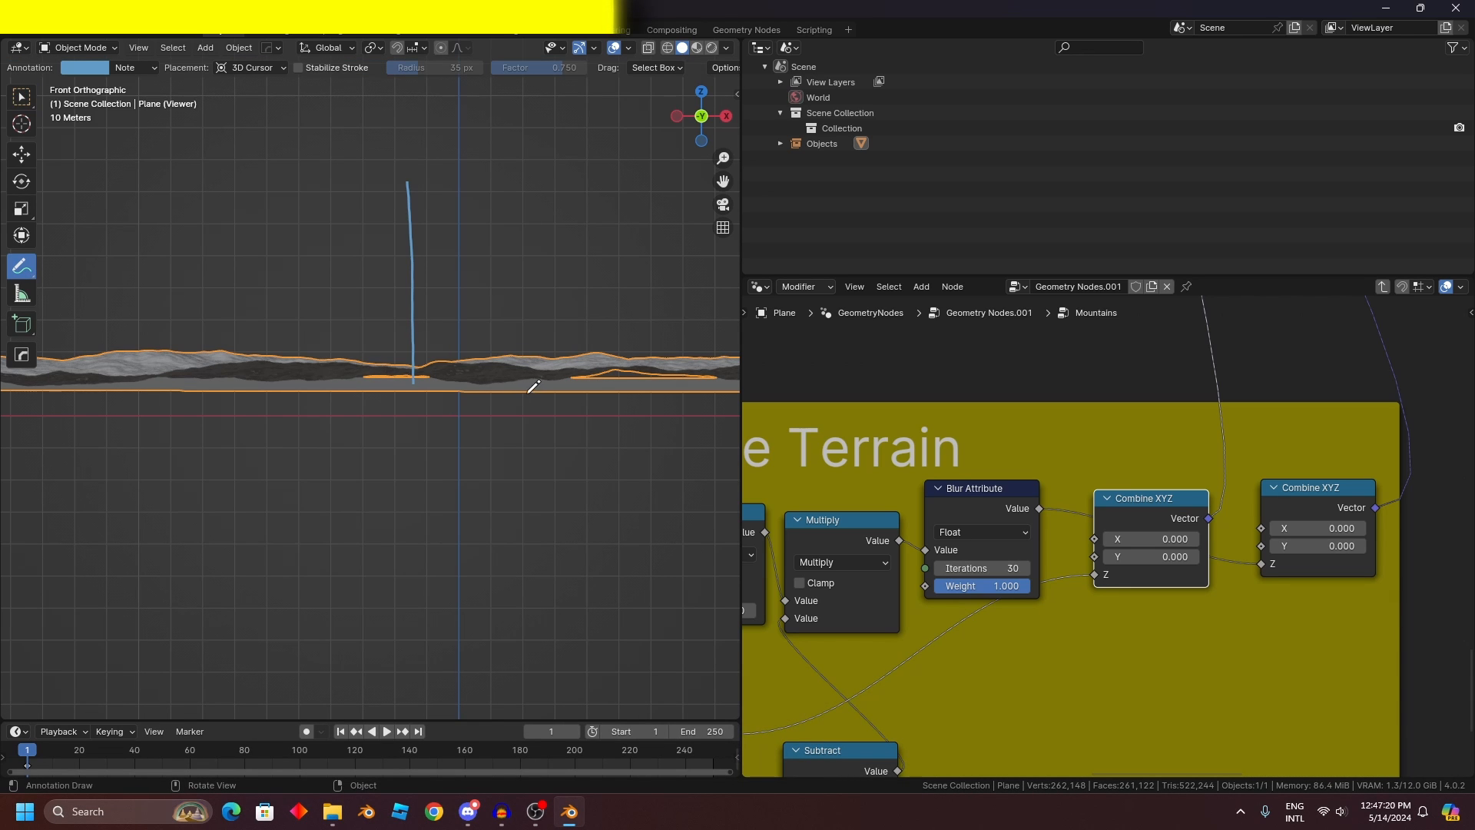
pyautogui.scroll(-2, 315, 354)
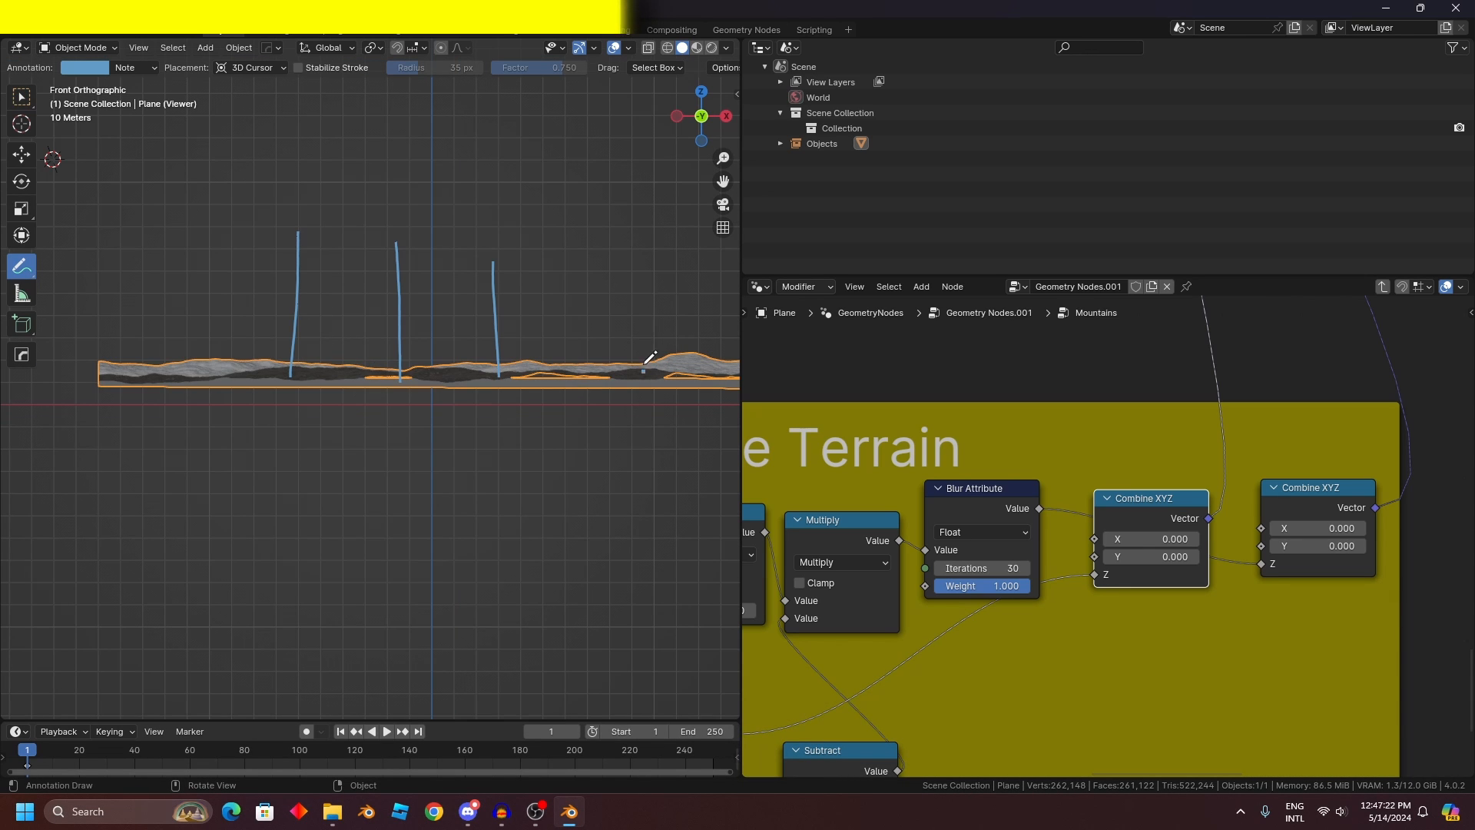
# Step: View the terrain from above, annotate it with horizontal strokes, and return to an angled perspective view
pyautogui.moveTo(649, 357); pyautogui.dragTo(323, 411, button='middle')
pyautogui.click(702, 98)
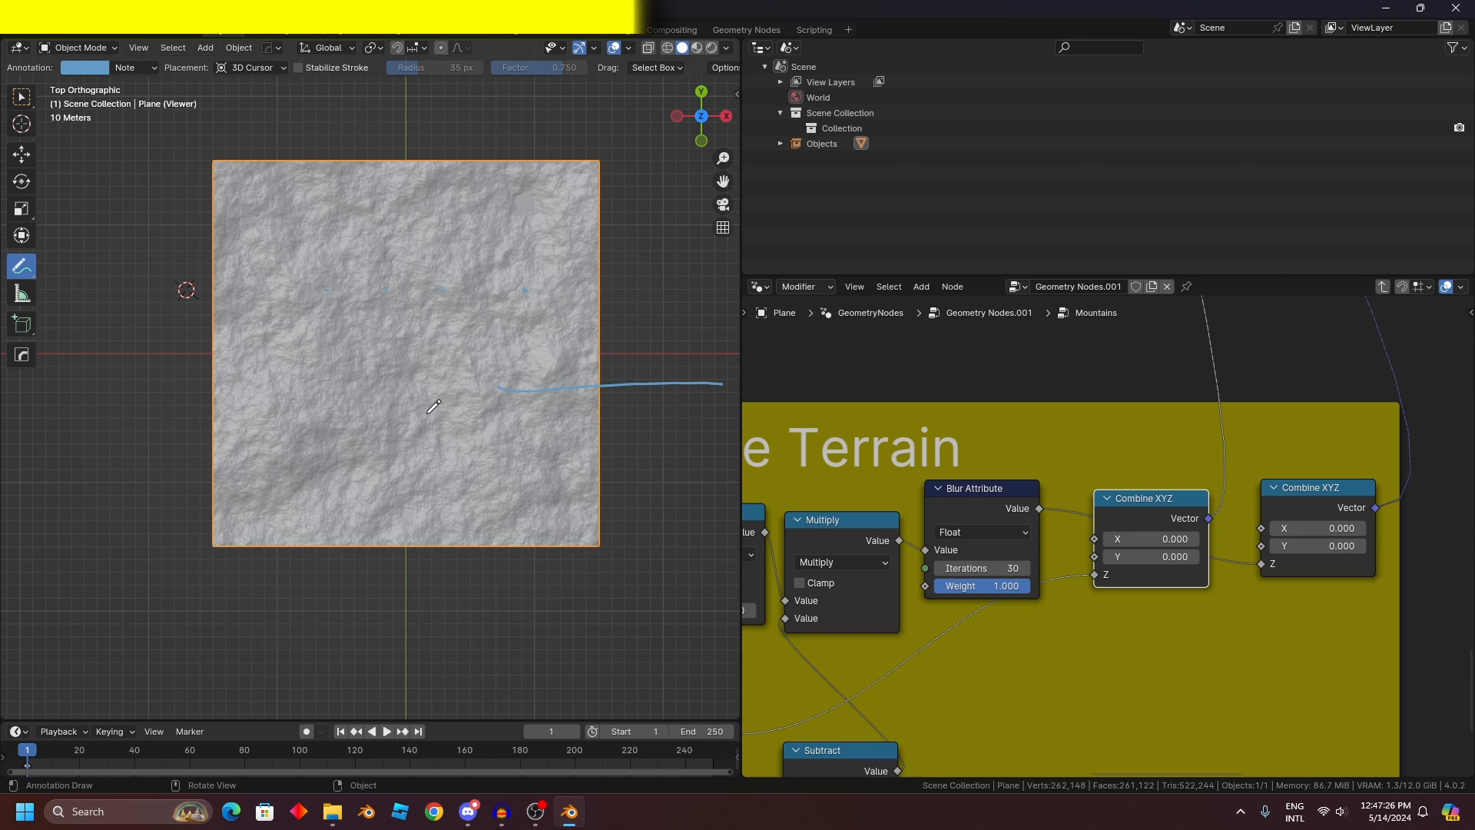
pyautogui.moveTo(461, 540); pyautogui.dragTo(415, 476, button='middle')
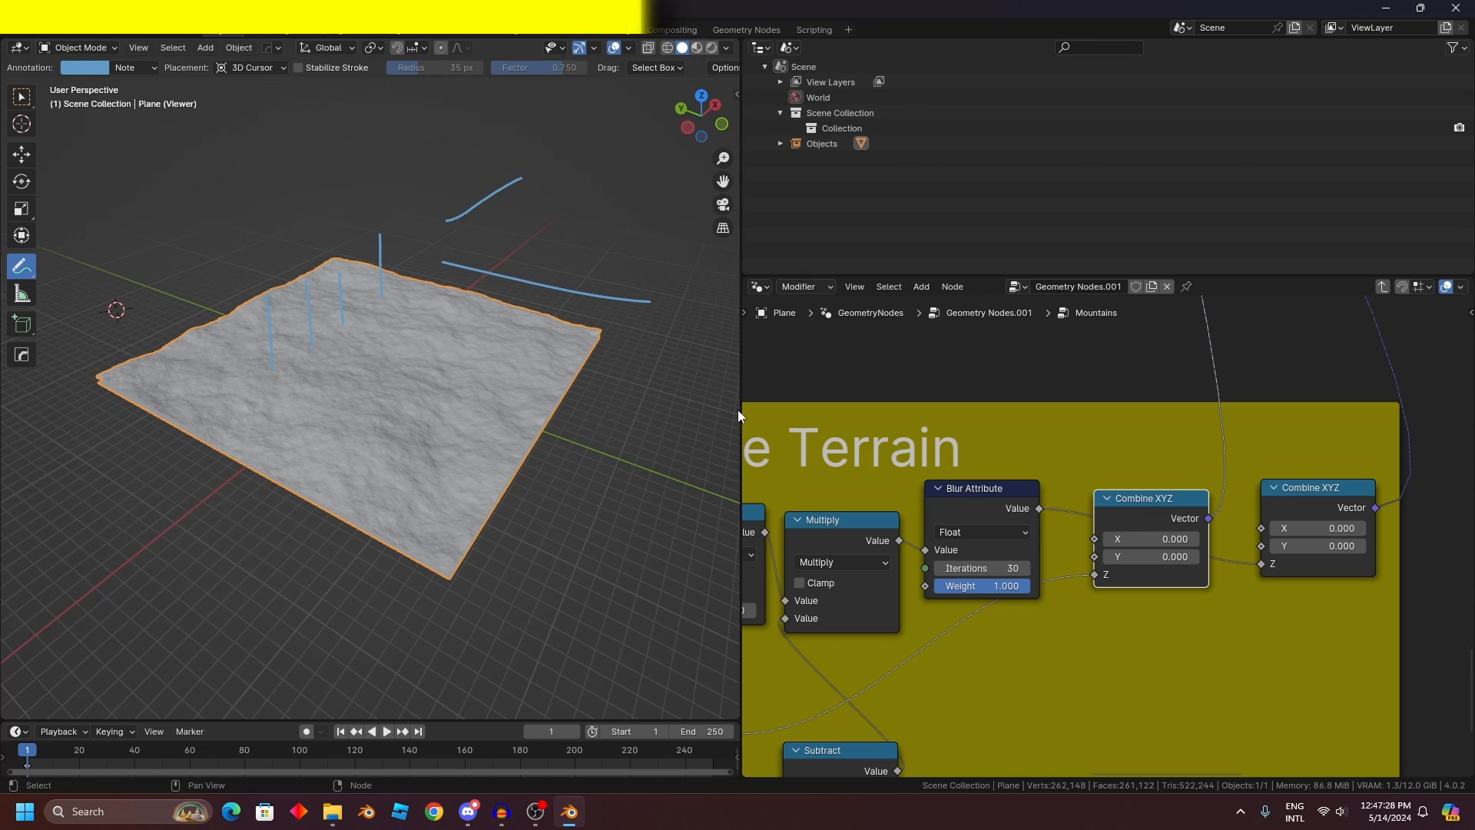
pyautogui.moveTo(734, 411); pyautogui.dragTo(550, 307, button='middle')
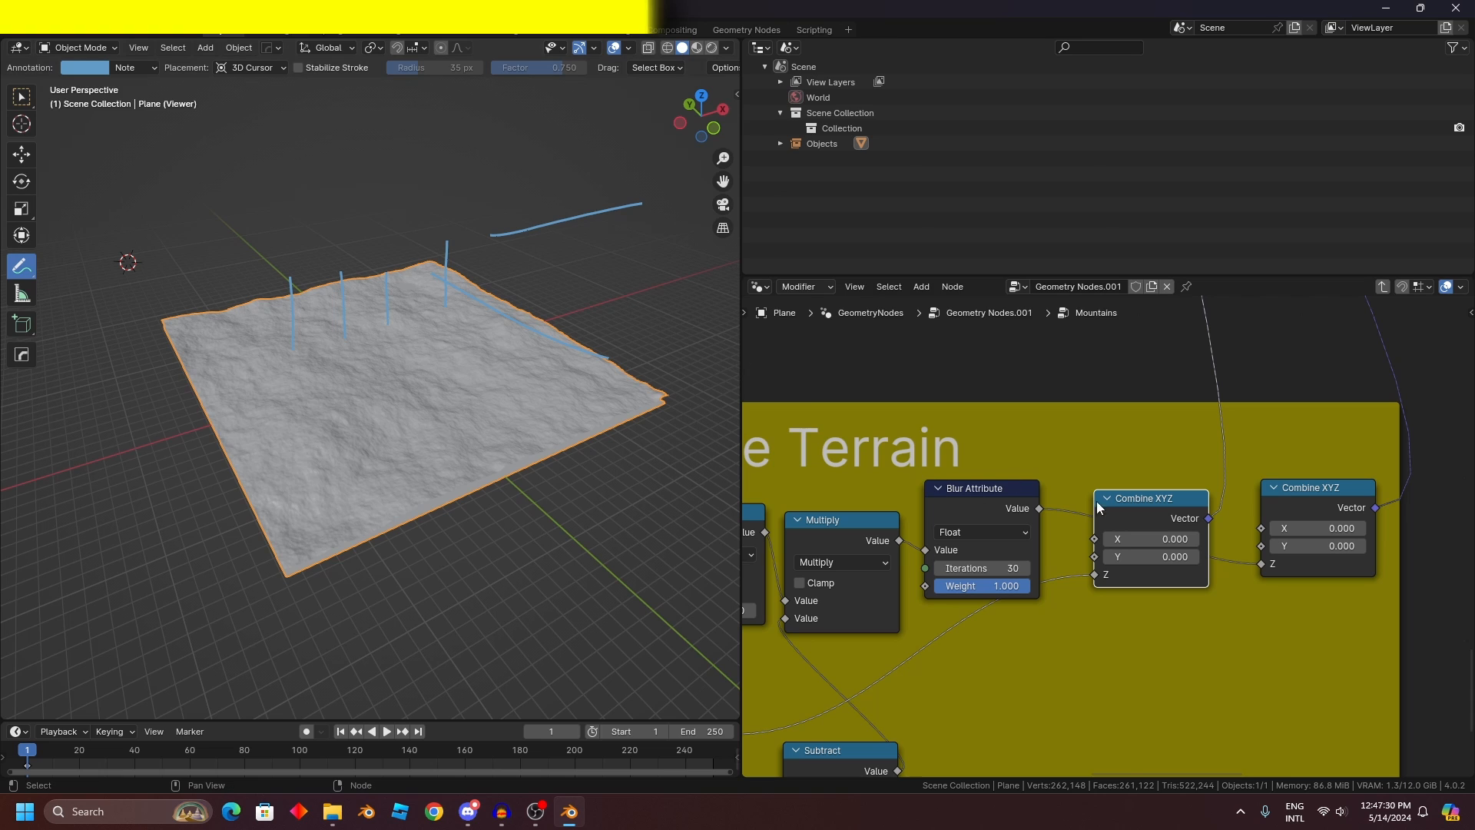
# Step: Move the two Combine XYZ nodes in the Base Terrain frame further apart
pyautogui.moveTo(1127, 510)
pyautogui.mouseDown()
pyautogui.moveTo(1116, 415)
pyautogui.moveTo(1136, 516)
pyautogui.mouseUp()
pyautogui.moveTo(1305, 507); pyautogui.dragTo(1382, 513)
pyautogui.scroll(-2, 1229, 476)
pyautogui.scroll(1, 629, 353)
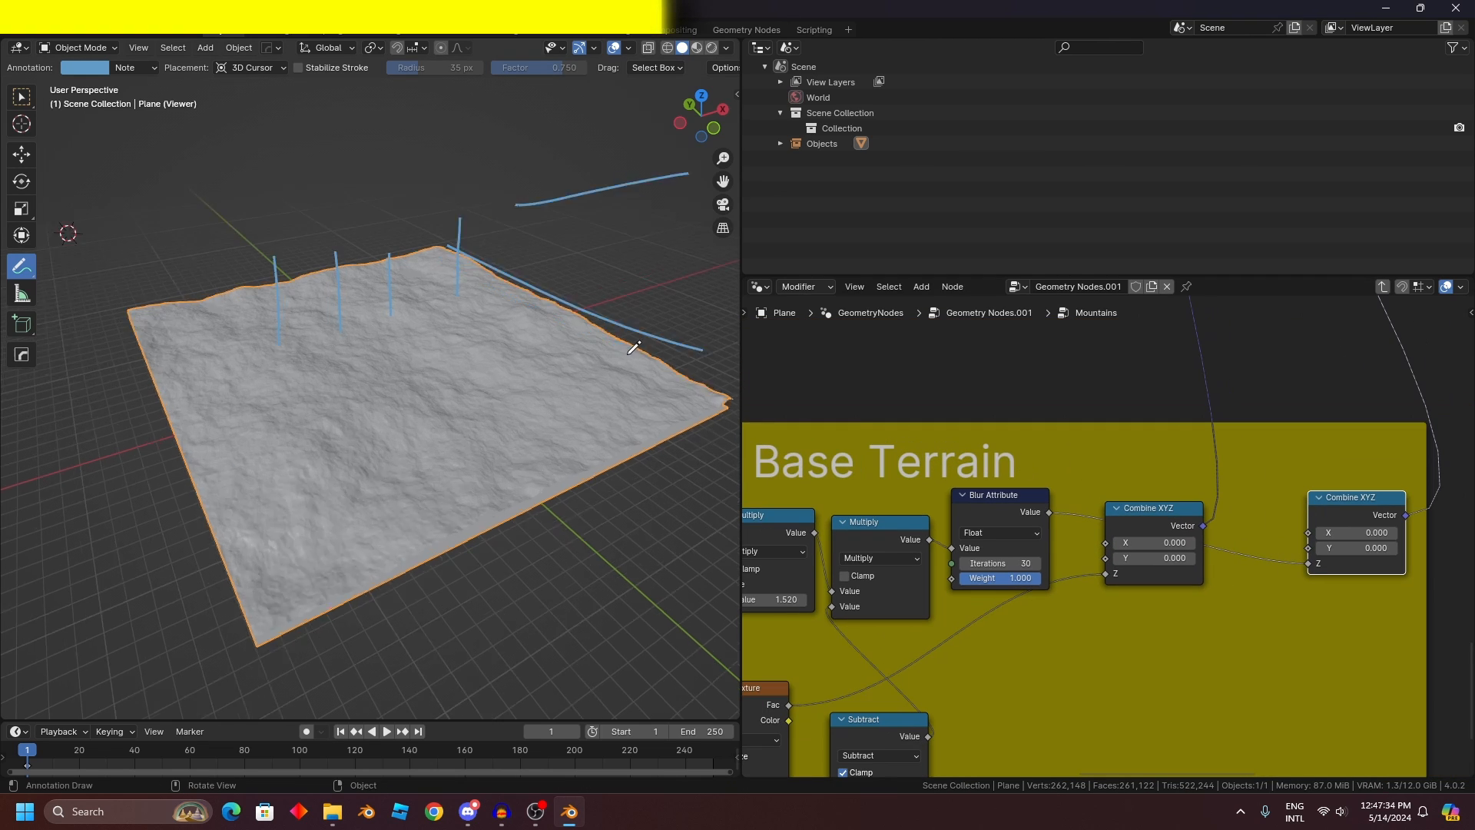
# Step: Trace the links from the Combine XYZ nodes to the Set Position offsets, and examine the Mountains frame
pyautogui.scroll(-5, 1306, 523)
pyautogui.moveTo(1384, 489); pyautogui.dragTo(1366, 580, button='middle')
pyautogui.scroll(-3, 1306, 499)
pyautogui.moveTo(1262, 415); pyautogui.dragTo(1304, 761, button='middle')
pyautogui.moveTo(1038, 307); pyautogui.dragTo(1153, 551, button='middle')
pyautogui.scroll(9, 1149, 481)
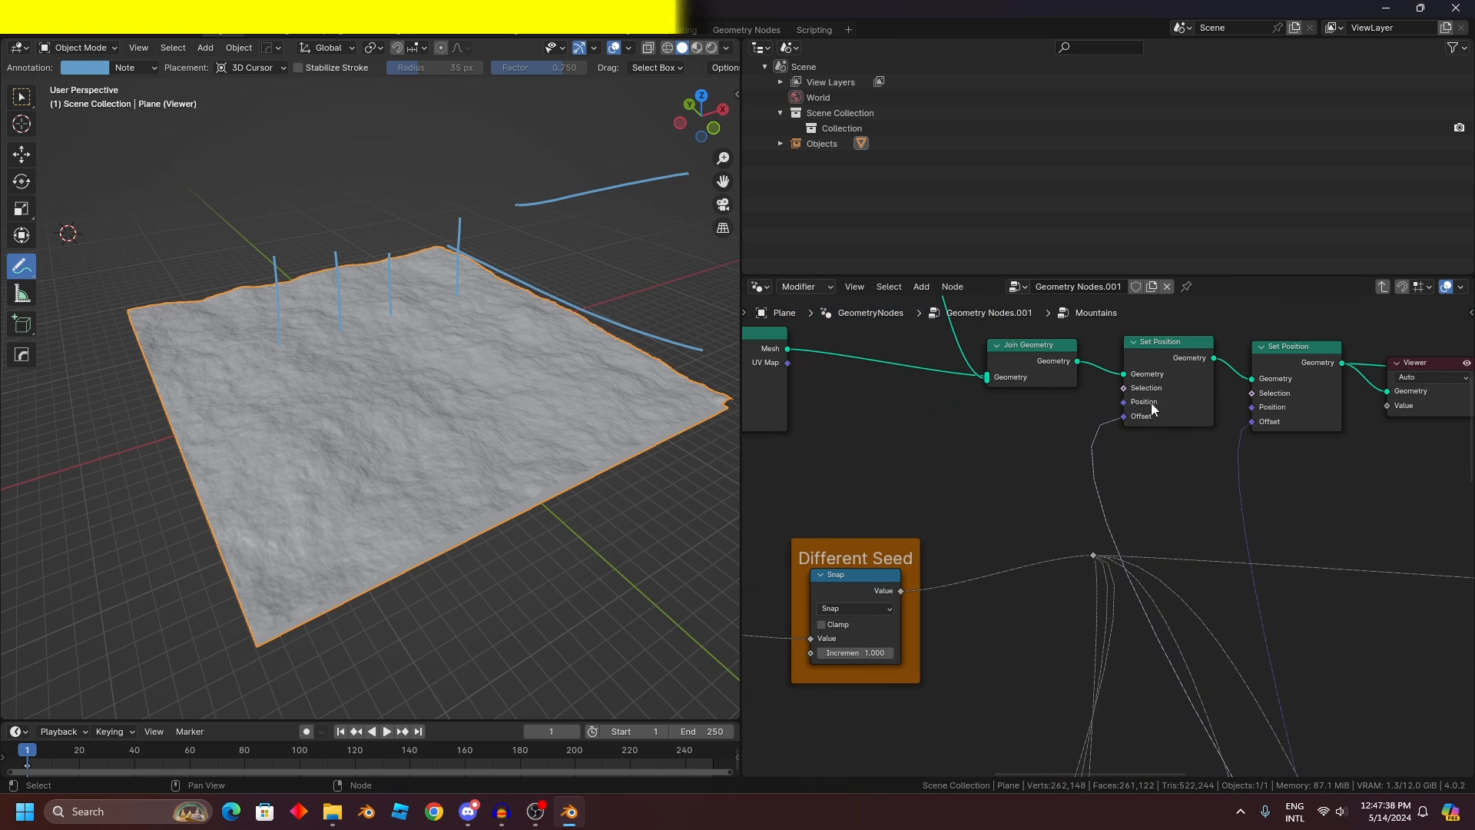
pyautogui.moveTo(1195, 343); pyautogui.dragTo(1176, 449, button='middle')
pyautogui.scroll(-1, 1199, 514)
pyautogui.moveTo(1248, 527); pyautogui.dragTo(1222, 481, button='middle')
pyautogui.scroll(-12, 1222, 481)
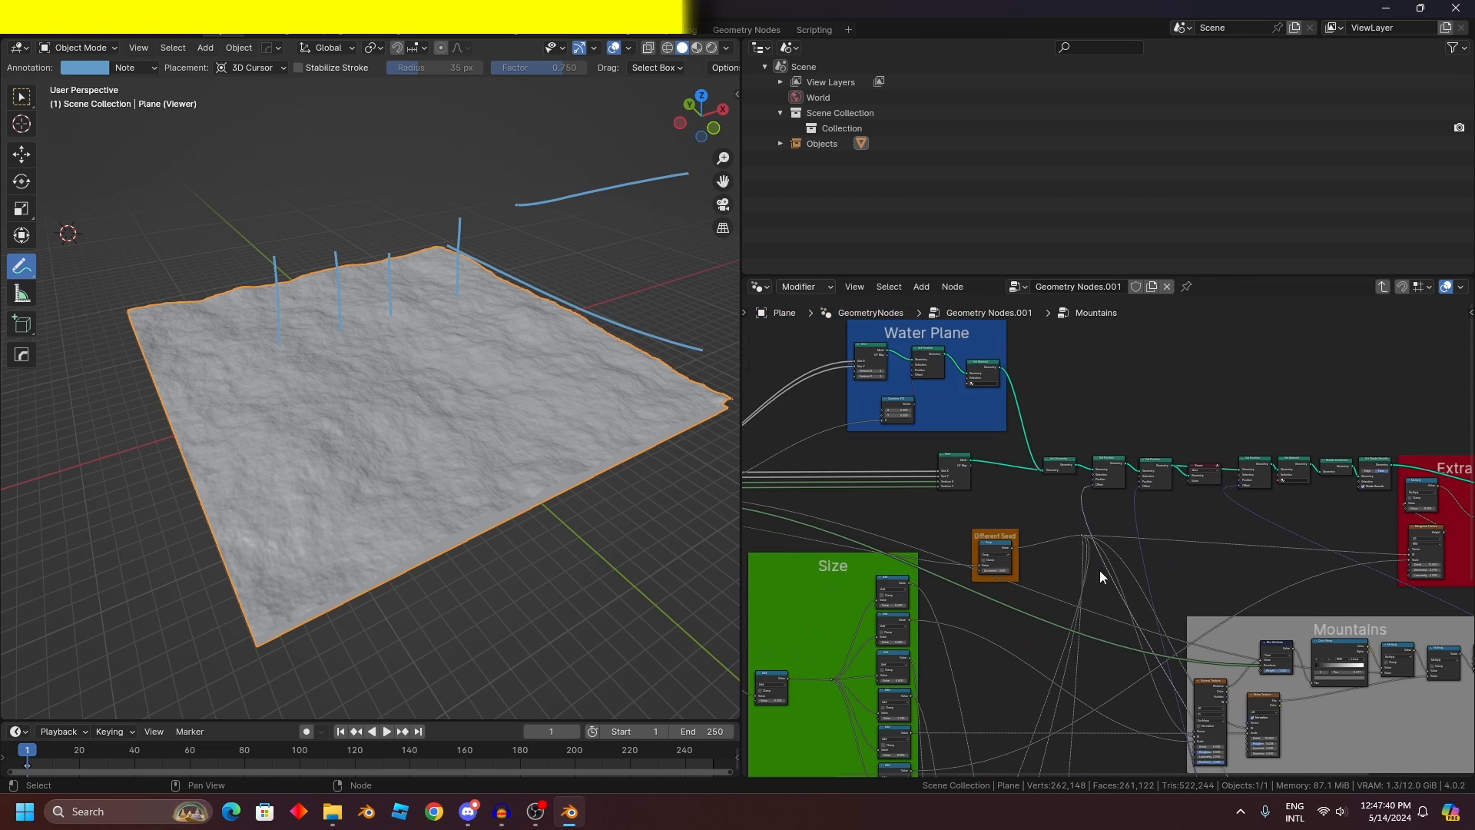
pyautogui.moveTo(1103, 576); pyautogui.dragTo(1101, 376, button='middle')
pyautogui.scroll(1, 859, 463)
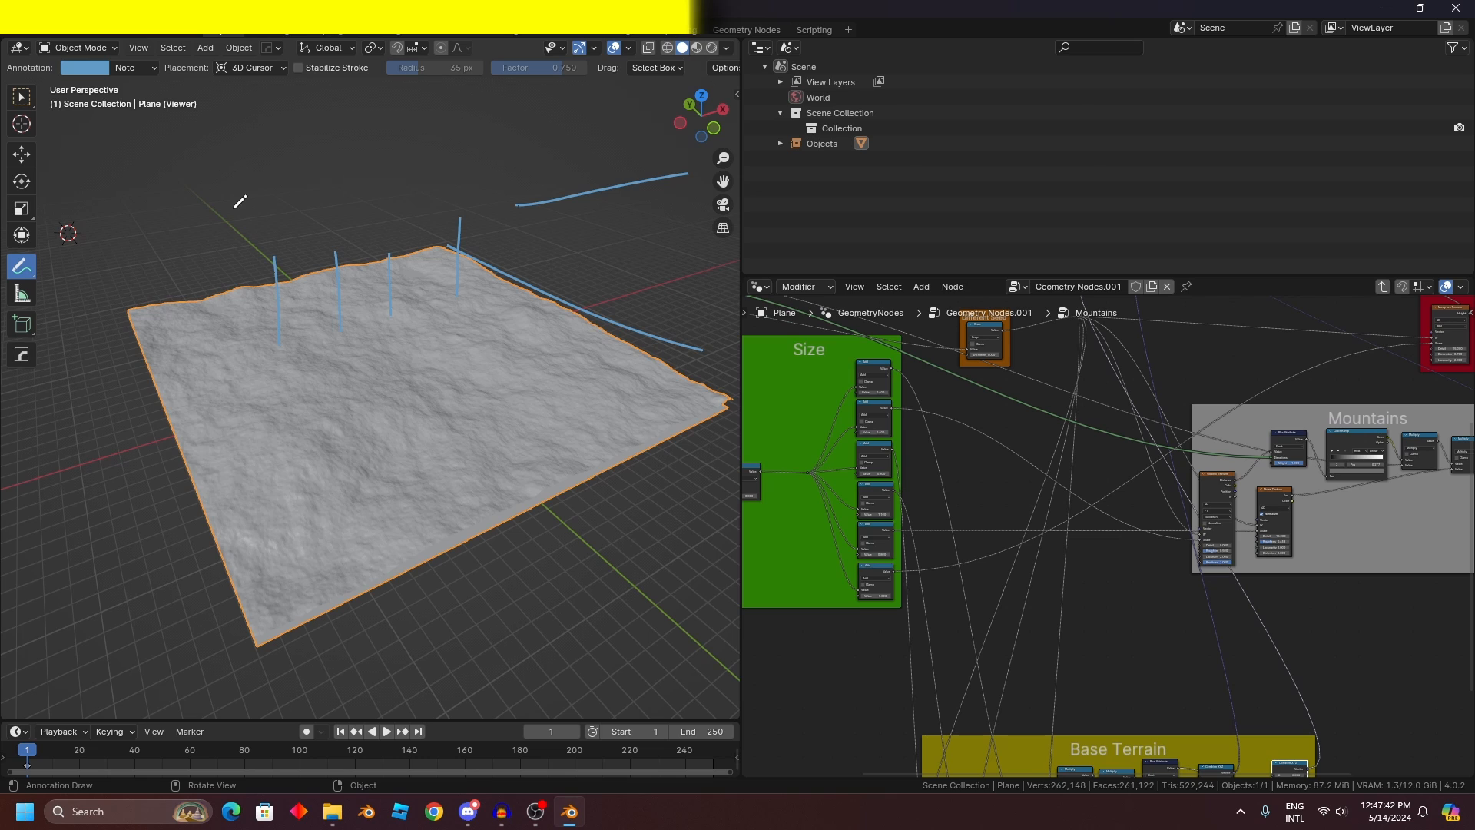
# Step: Erase all the annotation strokes around the terrain and return to the selection tool
pyautogui.moveTo(19, 266); pyautogui.dragTo(108, 362)
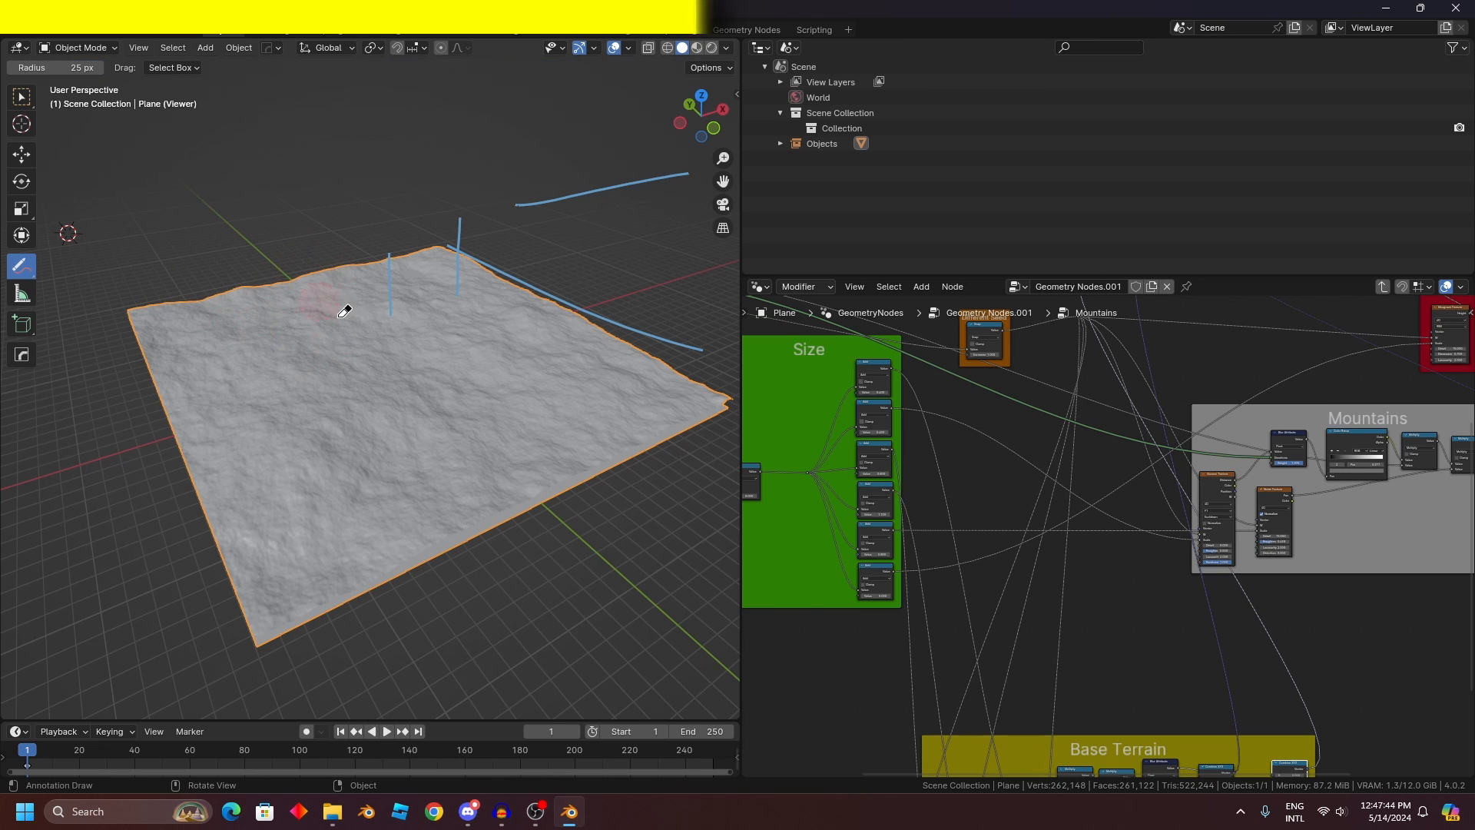
pyautogui.moveTo(465, 278); pyautogui.dragTo(513, 281)
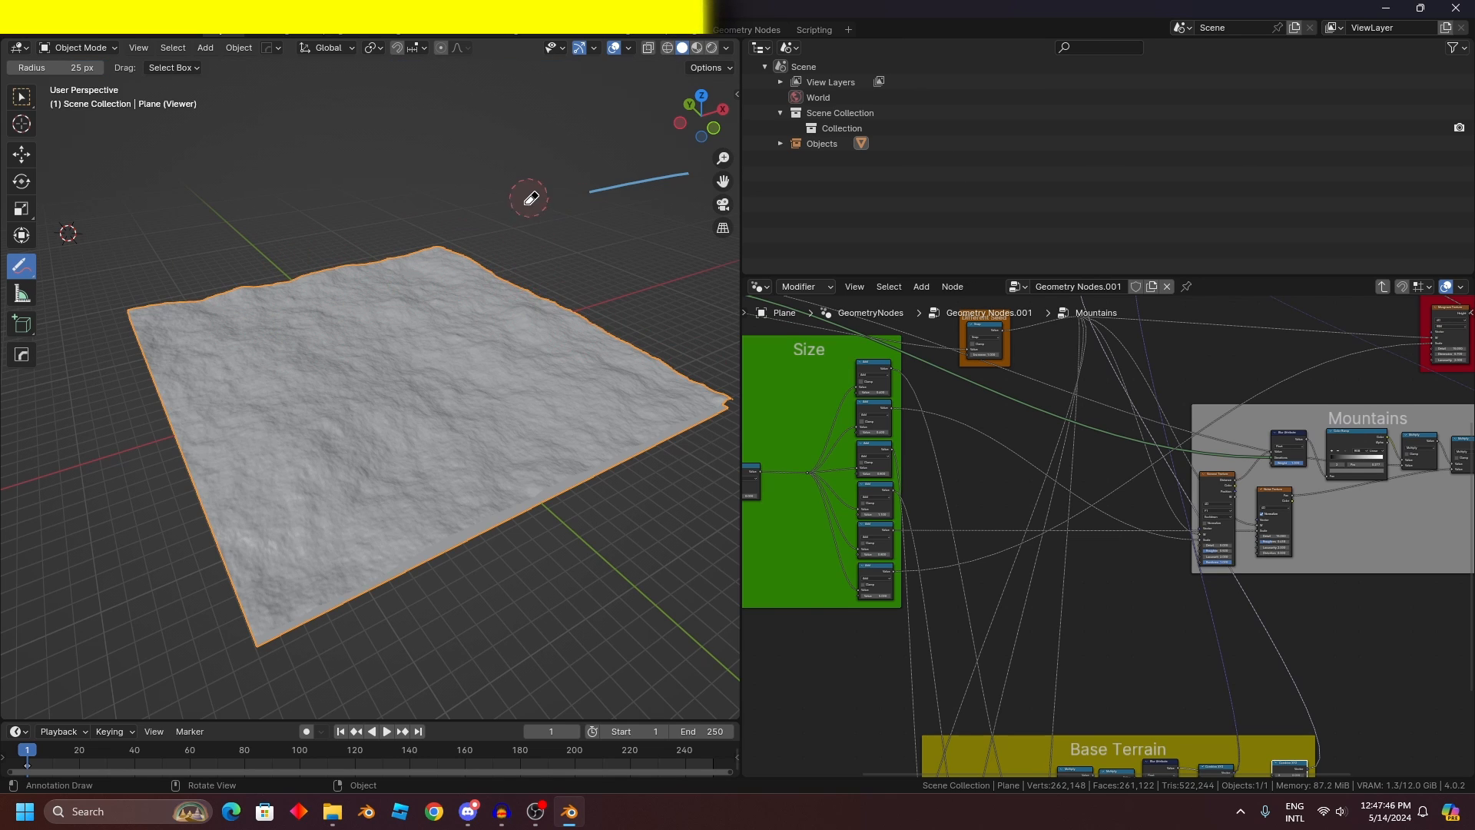
pyautogui.click(23, 98)
# Step: Undo the recent edits back to the compact, original node arrangement in the Base Terrain frame
pyautogui.scroll(-4, 1119, 523)
pyautogui.moveTo(1280, 634); pyautogui.dragTo(1153, 606, button='middle')
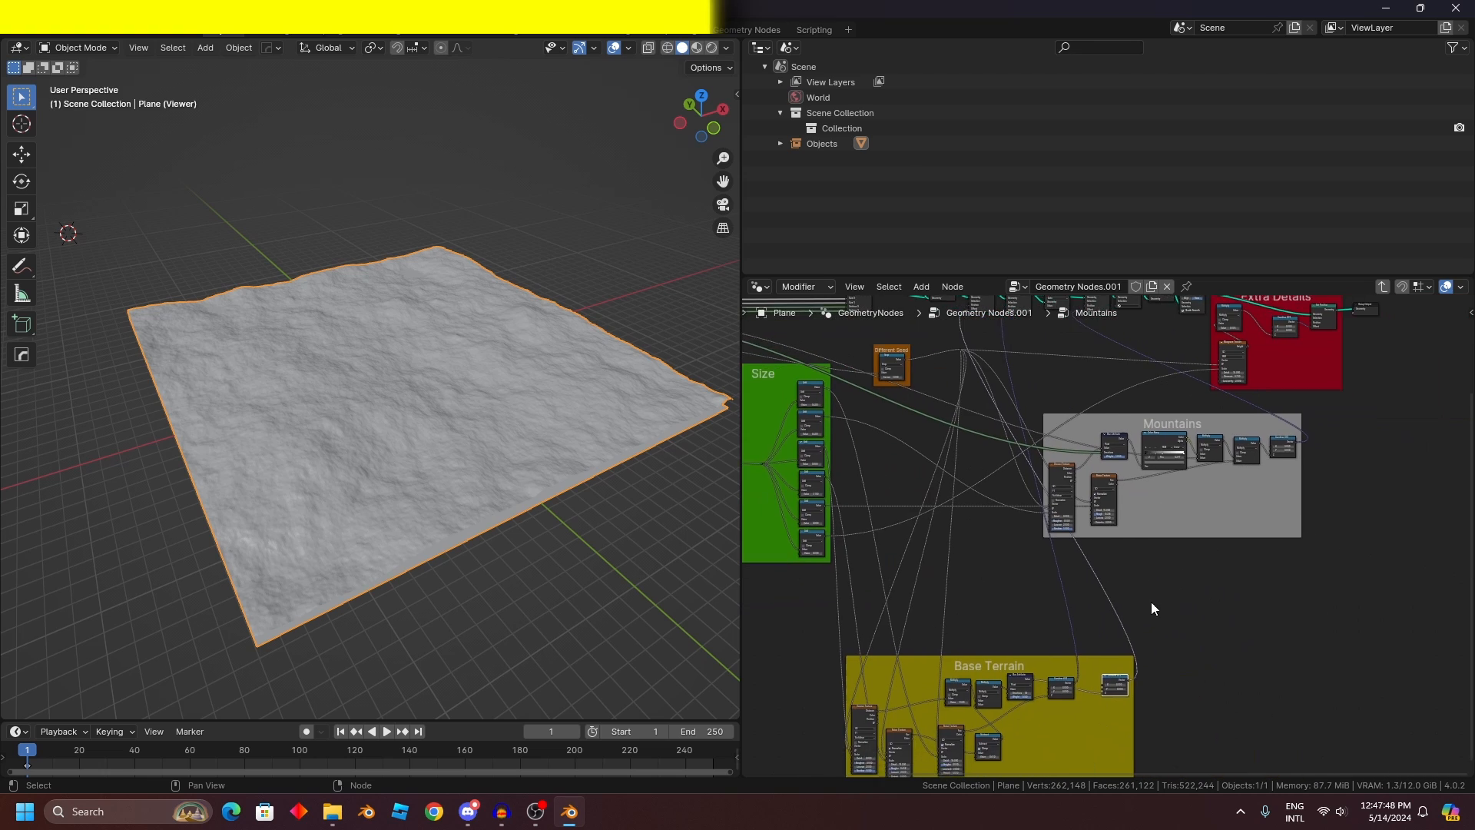
pyautogui.scroll(1, 1152, 607)
pyautogui.moveTo(1003, 675); pyautogui.dragTo(994, 625)
pyautogui.hotkey('ctrl', 'z')
pyautogui.hotkey('ctrl', 'z')
pyautogui.hotkey('ctrl', 'z')
pyautogui.hotkey('ctrl', 'z')
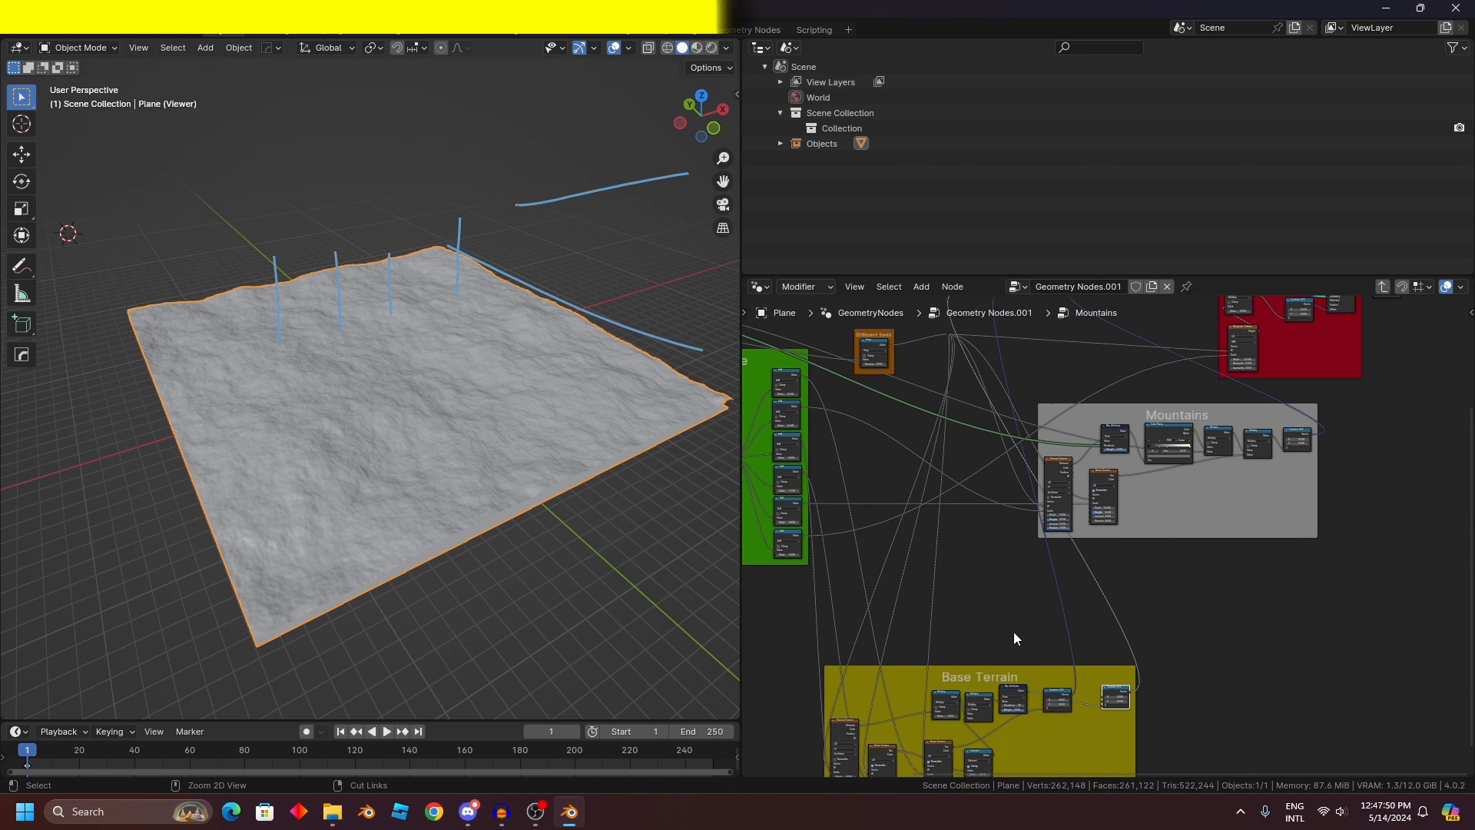
pyautogui.hotkey('ctrl', 'z')
pyautogui.hotkey('ctrl', 'z')
pyautogui.hotkey('ctrl', 'z')
pyautogui.hotkey('ctrl', 'z')
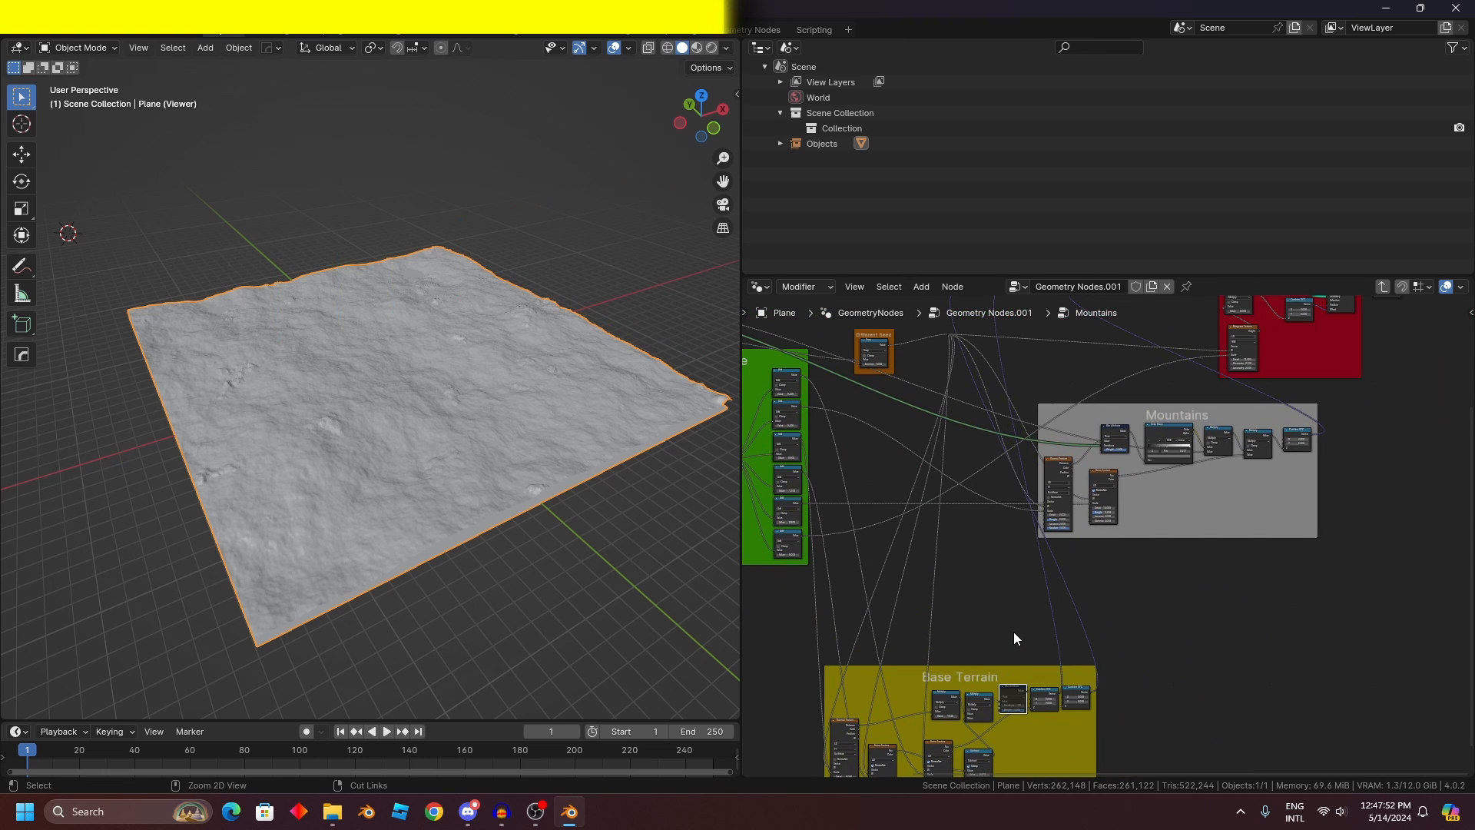
pyautogui.hotkey('ctrl', 'z')
pyautogui.hotkey('ctrl', 'z')
pyautogui.hotkey('ctrl', 'z')
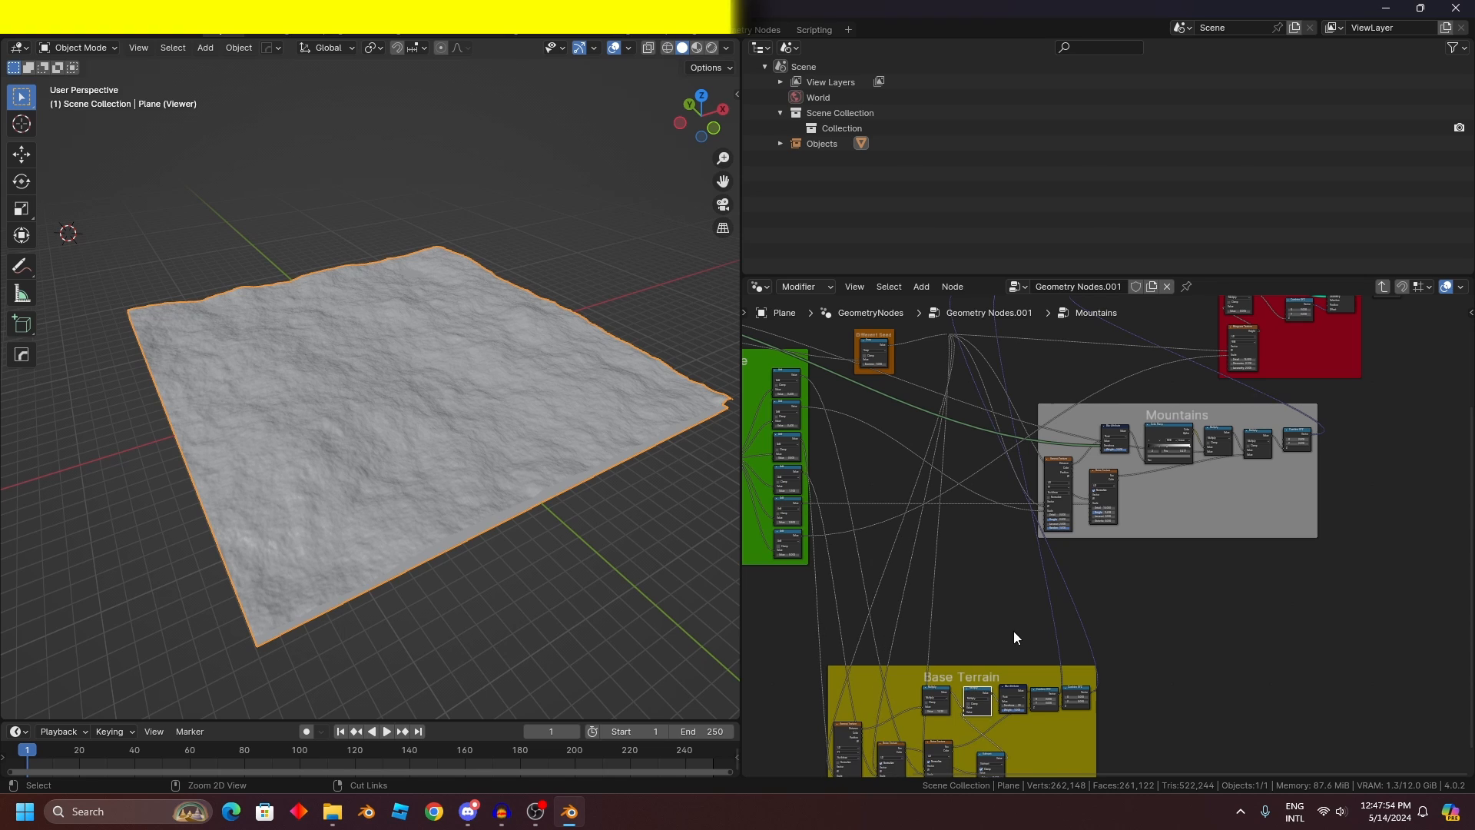
pyautogui.hotkey('ctrl', 'z')
pyautogui.hotkey('ctrl', 'z')
pyautogui.hotkey('ctrl', 'z')
pyautogui.hotkey('ctrl', 'z')
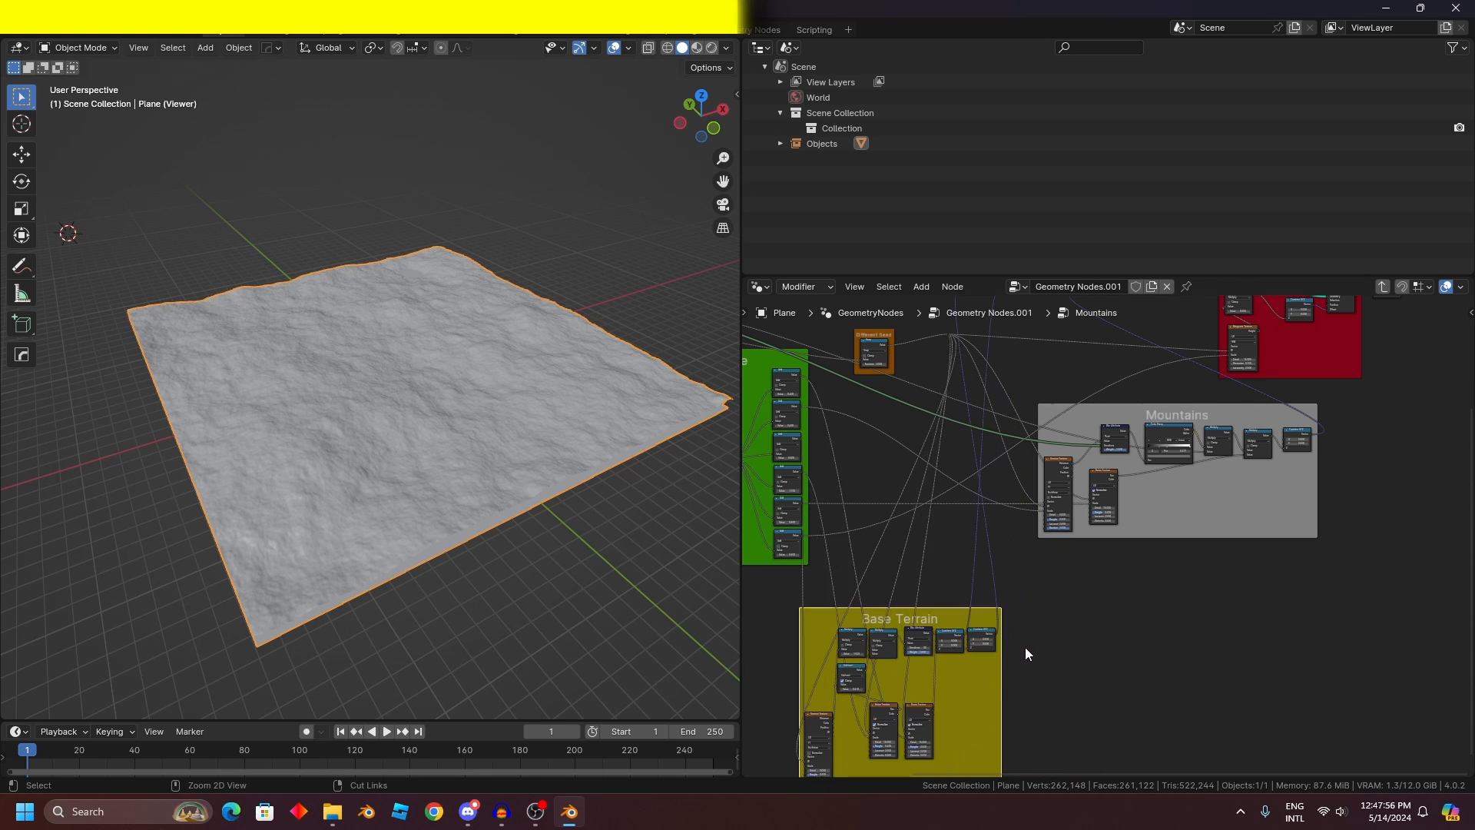
# Step: Examine the Voronoi Texture and Noise Texture nodes in the Mountains frame
pyautogui.moveTo(1138, 500); pyautogui.dragTo(1065, 586, button='middle')
pyautogui.scroll(3, 1066, 586)
pyautogui.moveTo(1064, 471); pyautogui.dragTo(1137, 653)
pyautogui.scroll(3, 1040, 451)
pyautogui.moveTo(1067, 600); pyautogui.dragTo(1084, 353, button='middle')
pyautogui.scroll(2, 1041, 469)
pyautogui.scroll(-2, 1037, 484)
pyautogui.scroll(1, 1074, 402)
pyautogui.scroll(5, 984, 579)
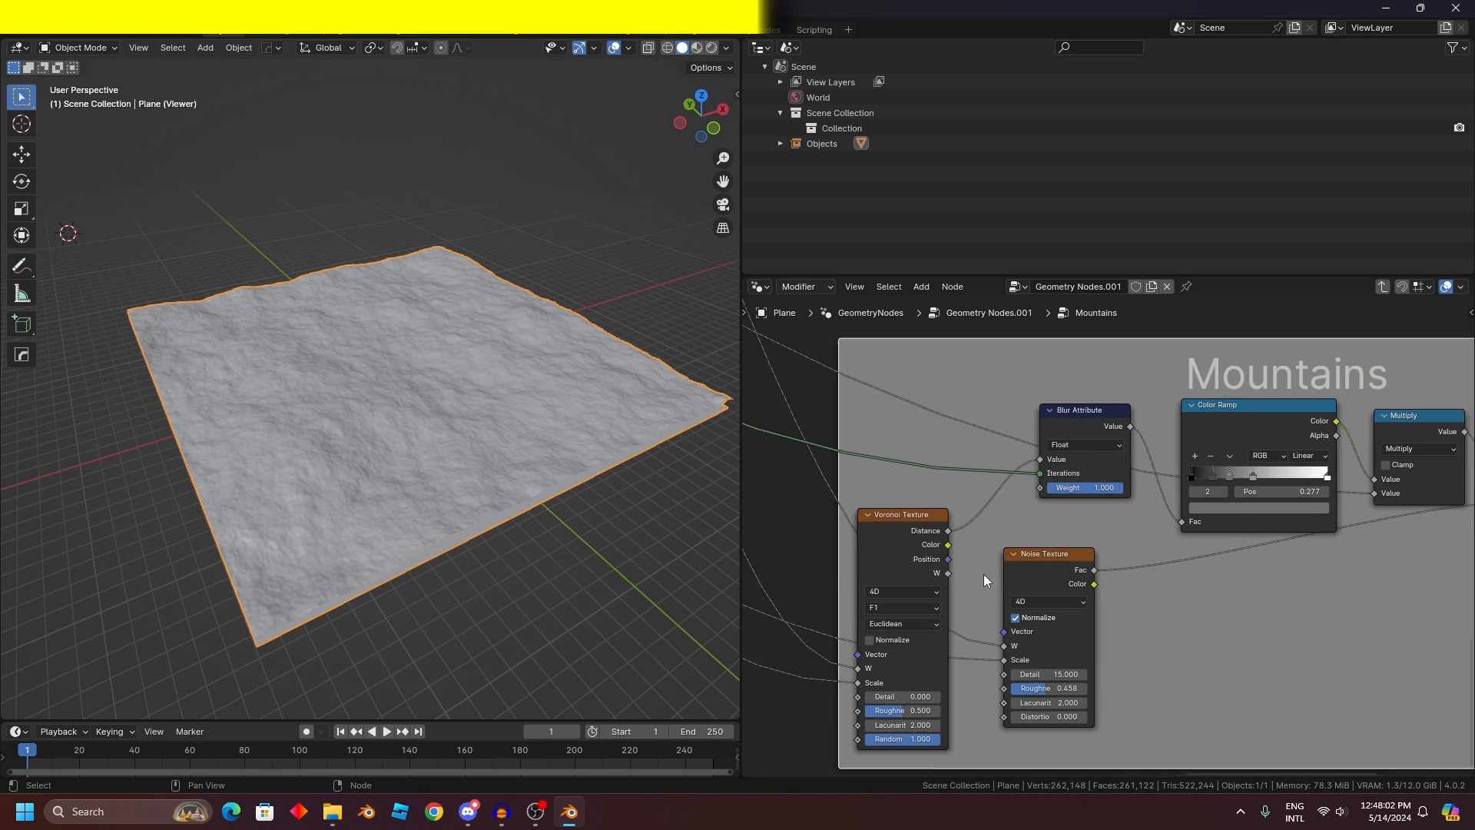
pyautogui.scroll(1, 889, 540)
pyautogui.moveTo(896, 540); pyautogui.dragTo(940, 464, button='middle')
pyautogui.click(951, 467)
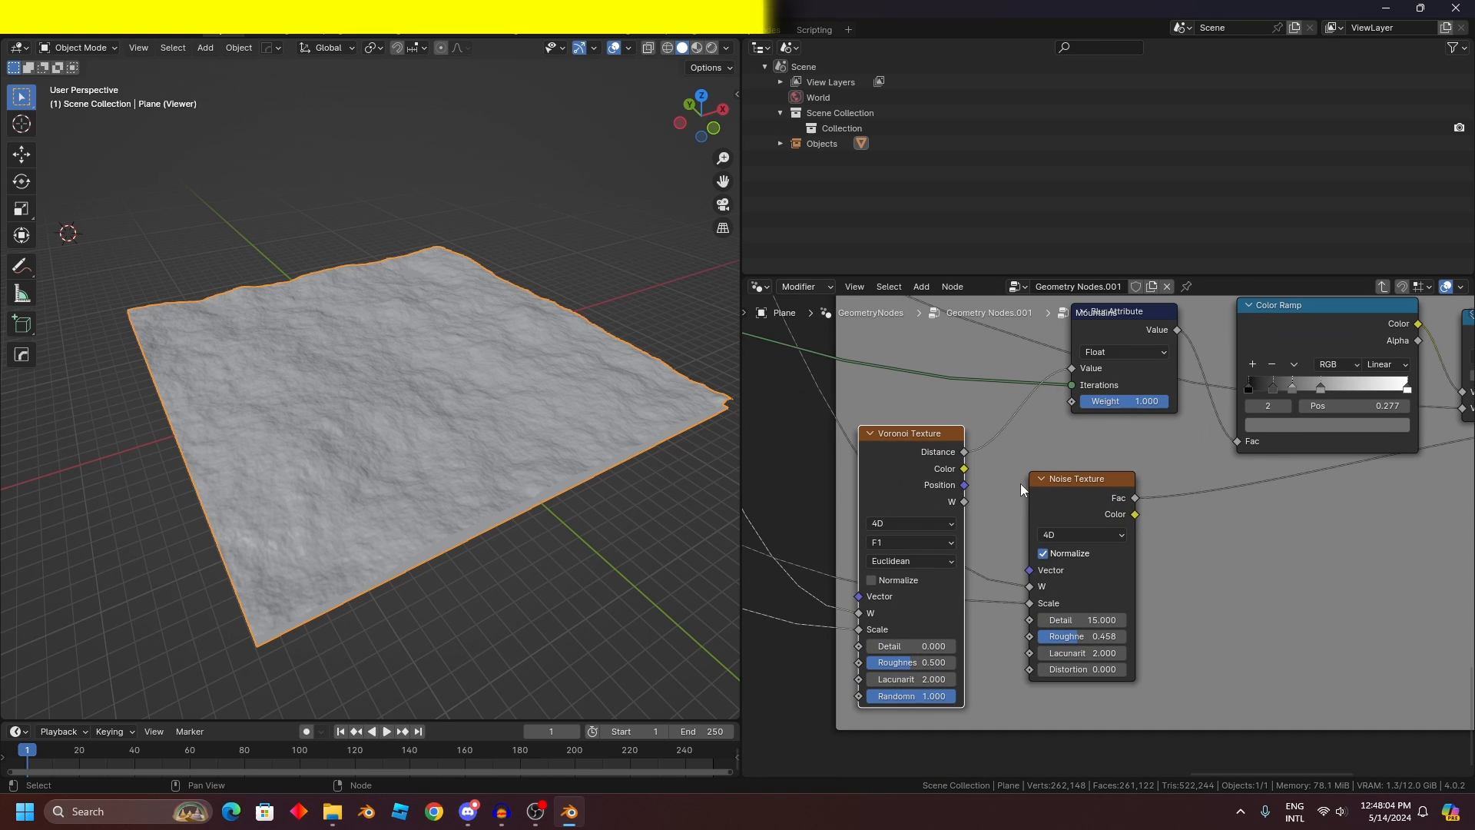
pyautogui.click(1082, 489)
pyautogui.click(910, 475)
pyautogui.press('m')
# Step: Remove the Viewer node between the Set Position nodes so the full generator output is displayed
pyautogui.scroll(-7, 1047, 391)
pyautogui.moveTo(1073, 321); pyautogui.dragTo(1184, 599, button='middle')
pyautogui.moveTo(1089, 389); pyautogui.dragTo(1212, 541, button='middle')
pyautogui.scroll(10, 1213, 541)
pyautogui.moveTo(1229, 453); pyautogui.dragTo(950, 518, button='middle')
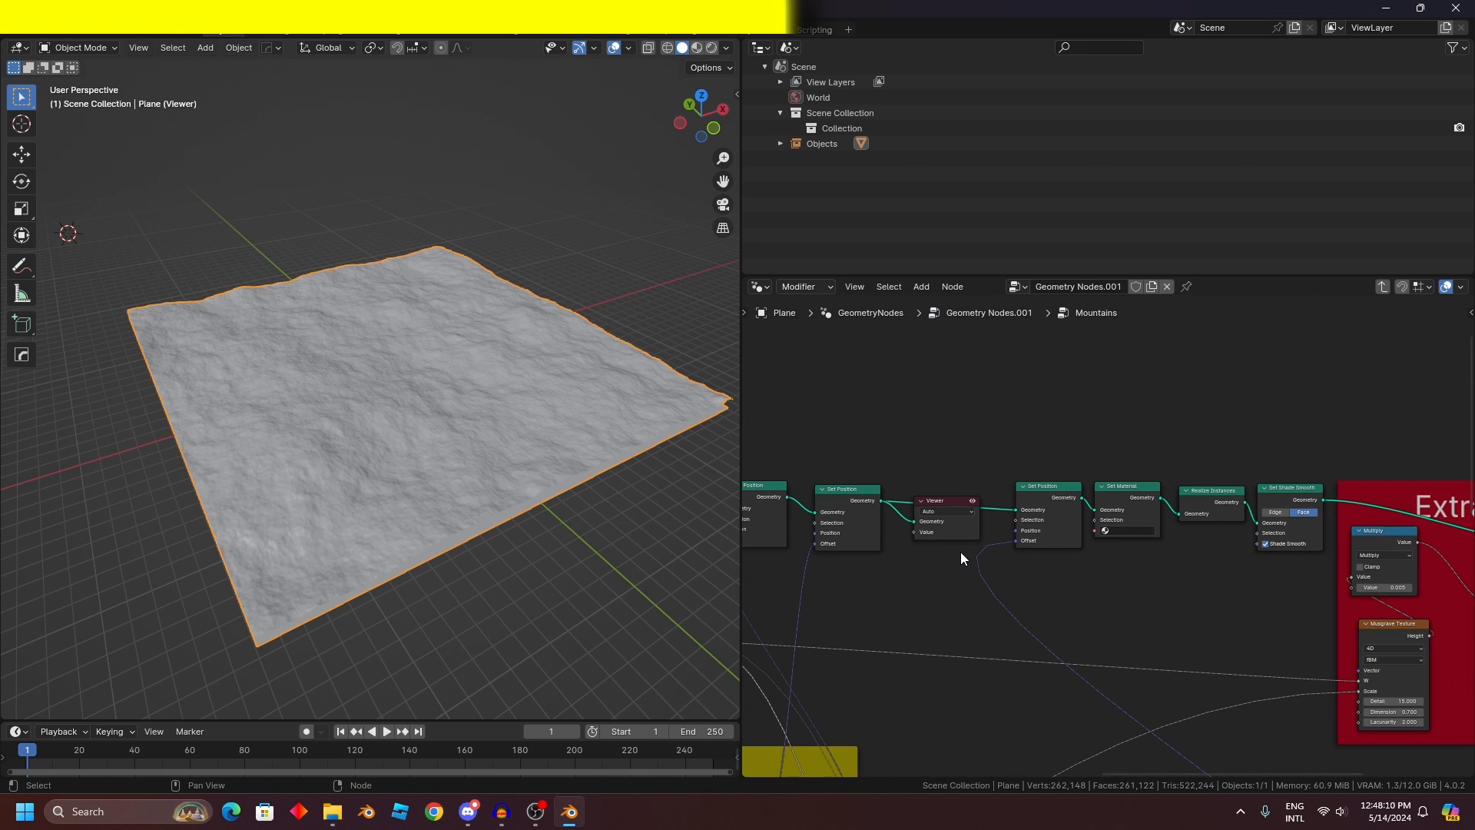
pyautogui.hotkey('ctrl', 'x')
pyautogui.scroll(-3, 961, 552)
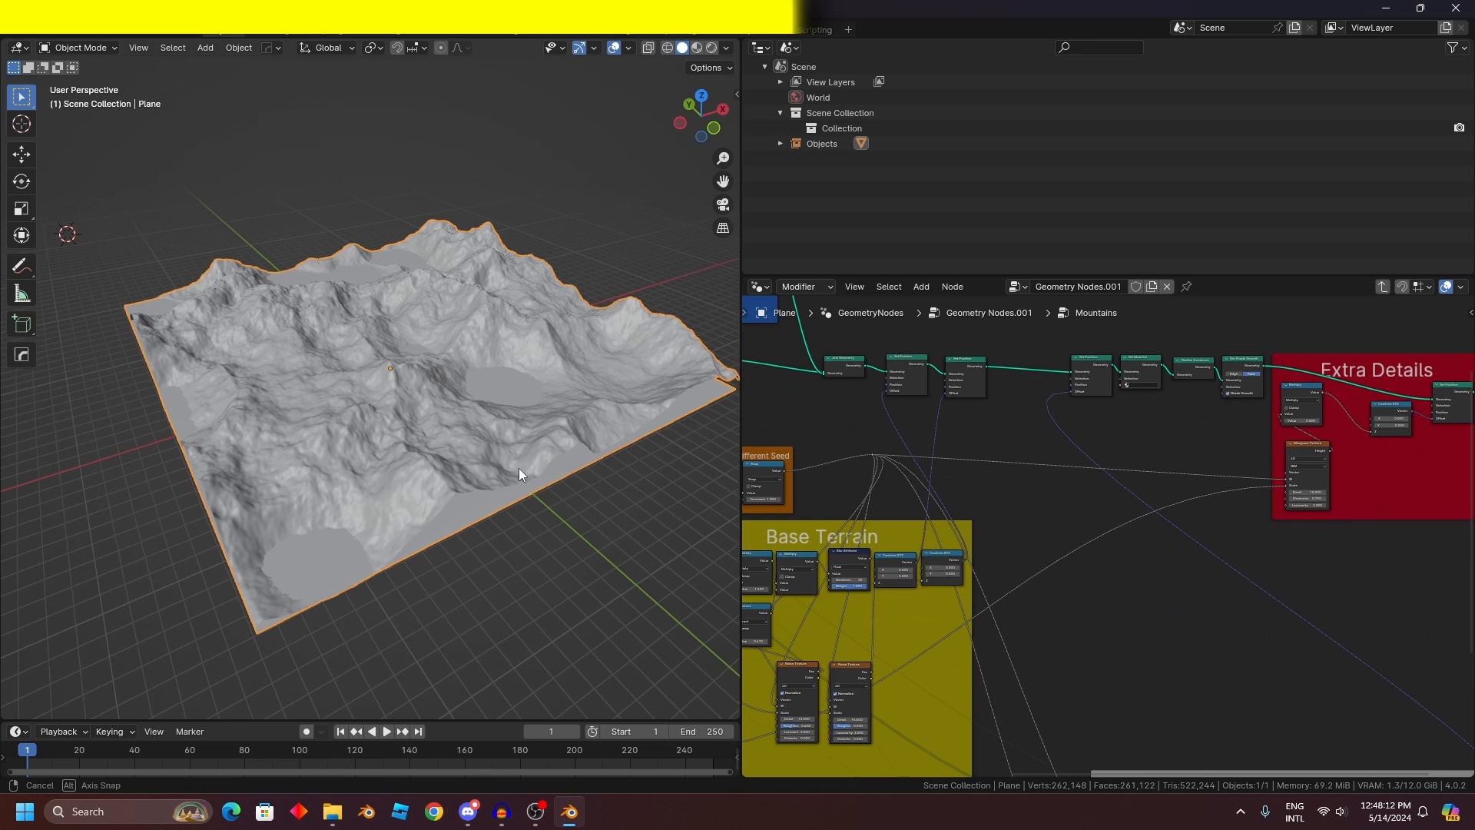
# Step: Mute the Mountains frame's Voronoi Texture node to see the terrain without it, and unmute it
pyautogui.moveTo(519, 468); pyautogui.dragTo(473, 455, button='middle')
pyautogui.moveTo(1105, 762); pyautogui.dragTo(926, 434, button='middle')
pyautogui.scroll(9, 927, 493)
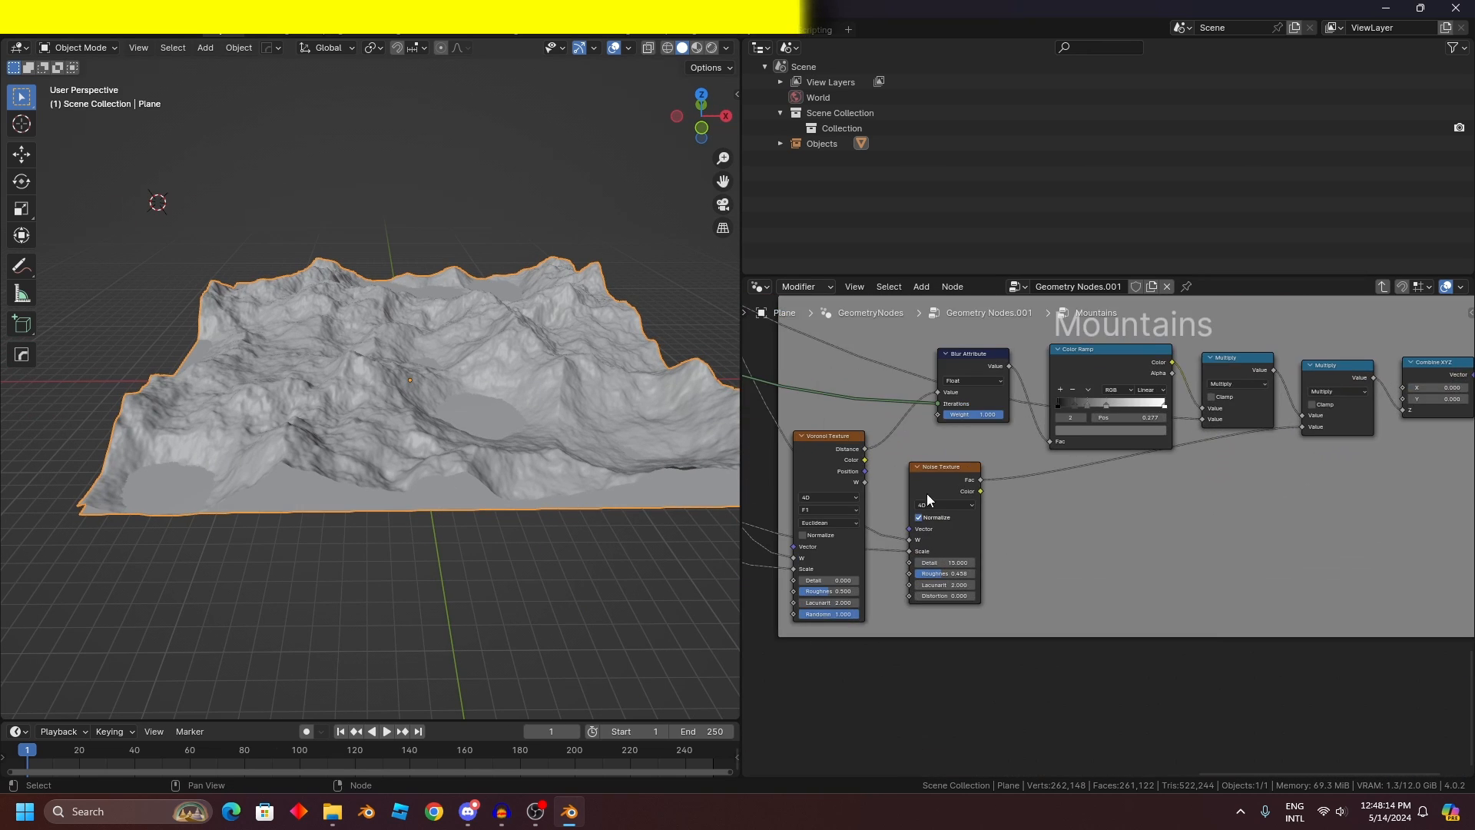
pyautogui.moveTo(927, 493); pyautogui.dragTo(1128, 522, button='middle')
pyautogui.click(1128, 521)
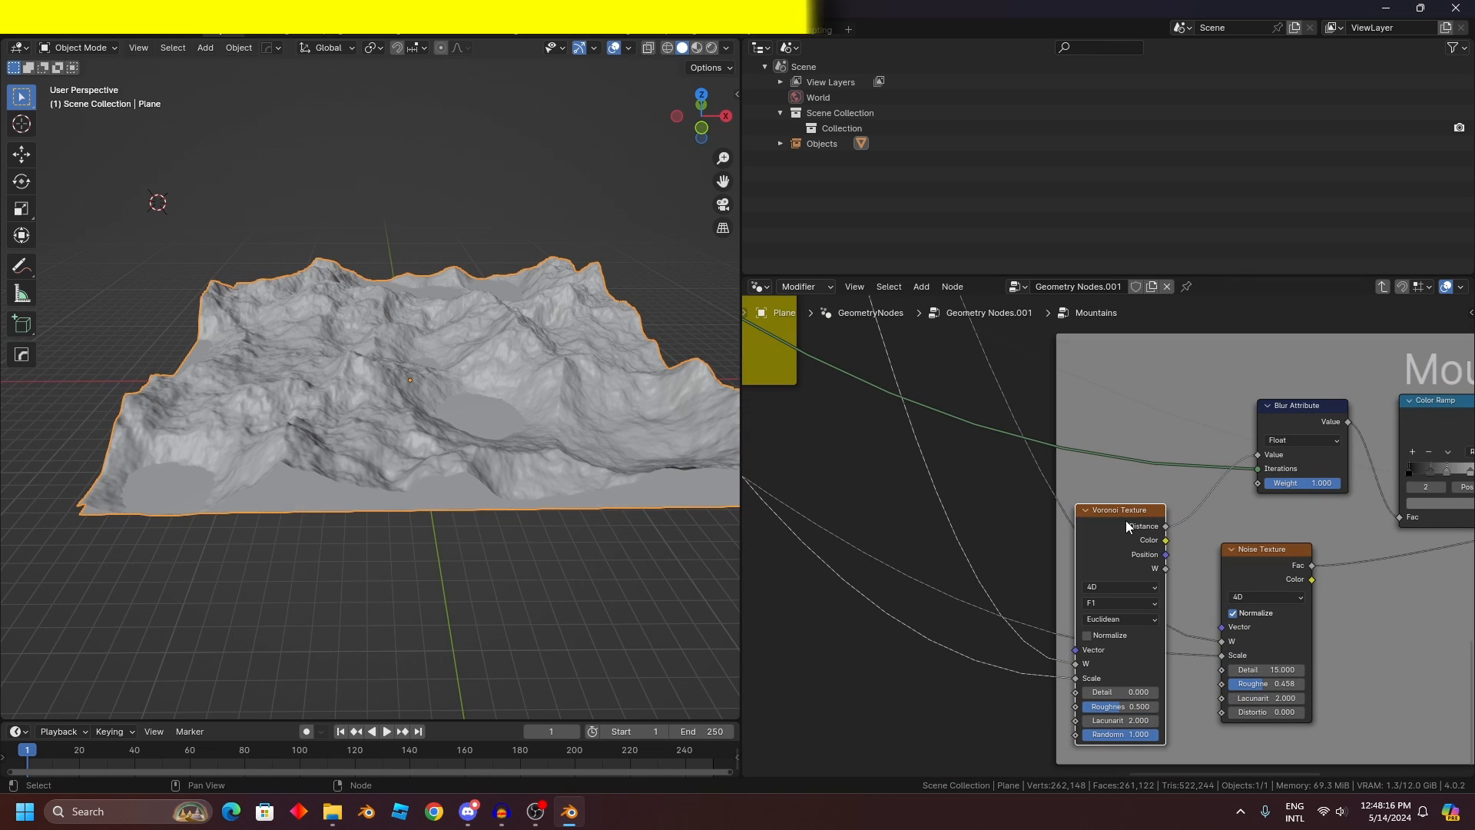
pyautogui.press('m')
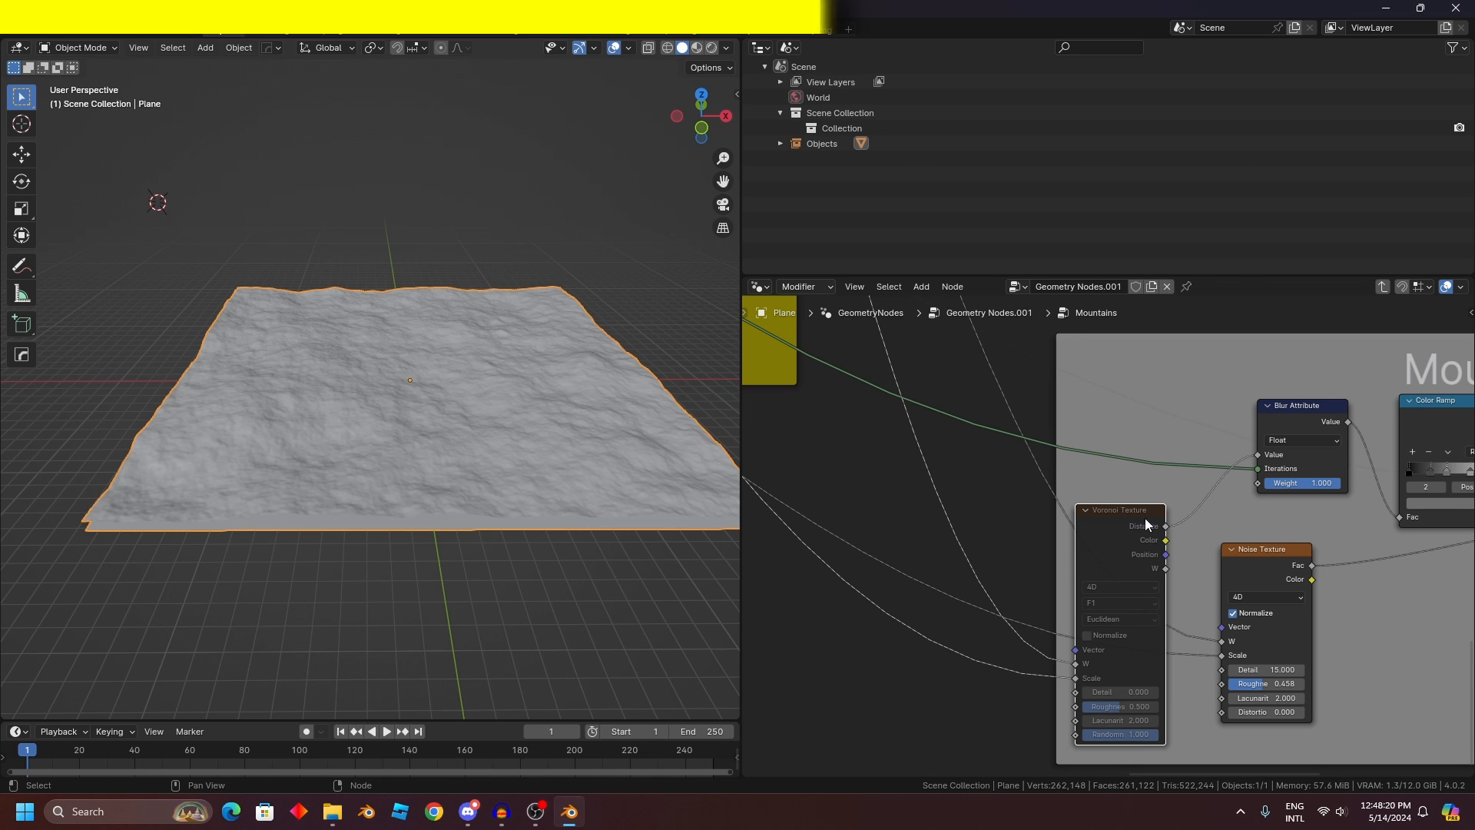
pyautogui.scroll(-2, 1163, 521)
pyautogui.moveTo(1191, 514); pyautogui.dragTo(1182, 526, button='middle')
pyautogui.press('m')
# Step: Outline a flat-bottomed valley on the terrain with a freehand annotation stroke, and undo the stroke
pyautogui.scroll(2, 389, 412)
pyautogui.moveTo(332, 381); pyautogui.dragTo(422, 516, button='middle')
pyautogui.moveTo(400, 412); pyautogui.dragTo(290, 358, button='middle')
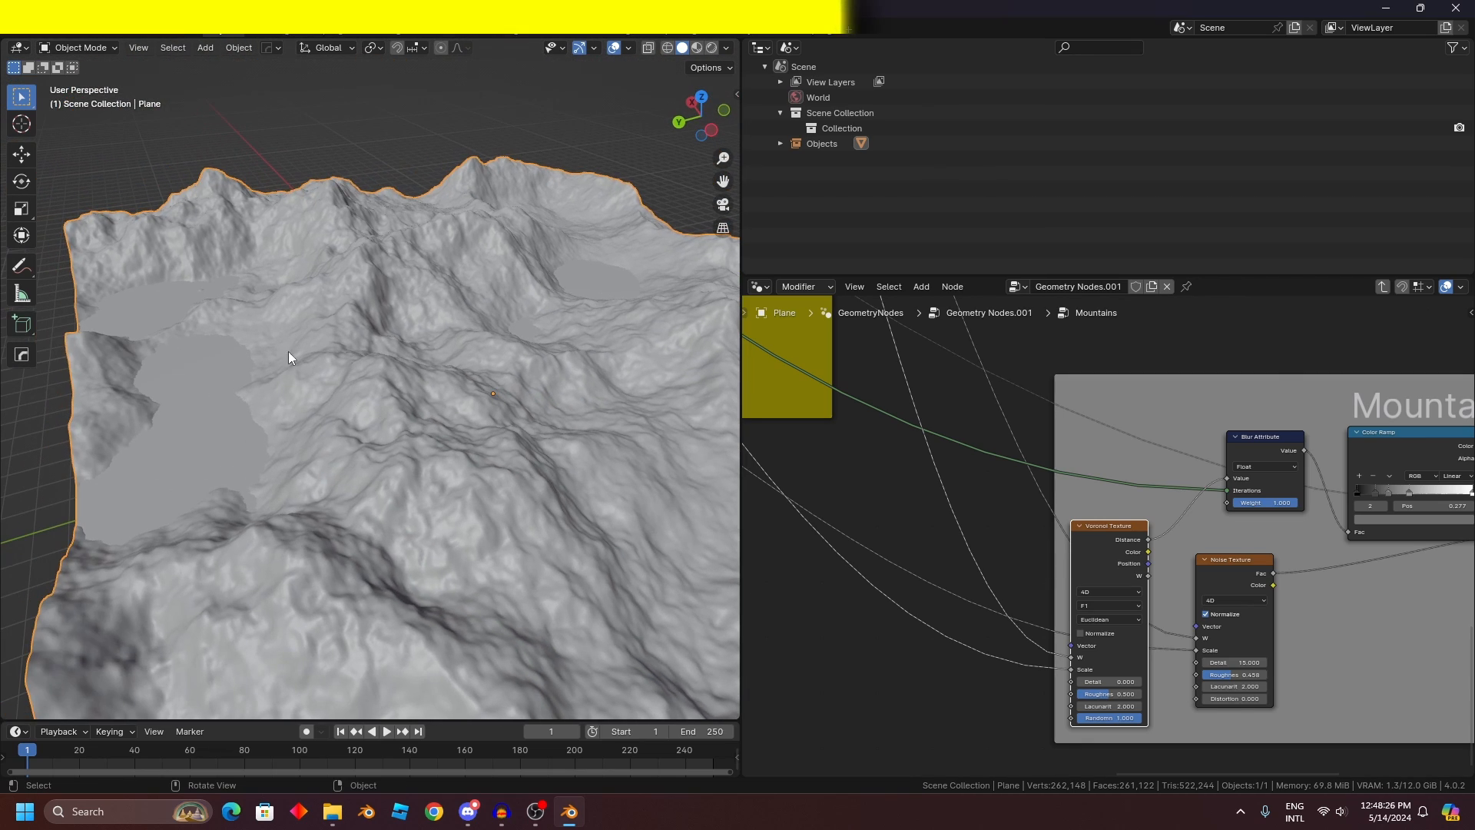
pyautogui.moveTo(317, 423); pyautogui.dragTo(439, 412, button='middle')
pyautogui.click(22, 267)
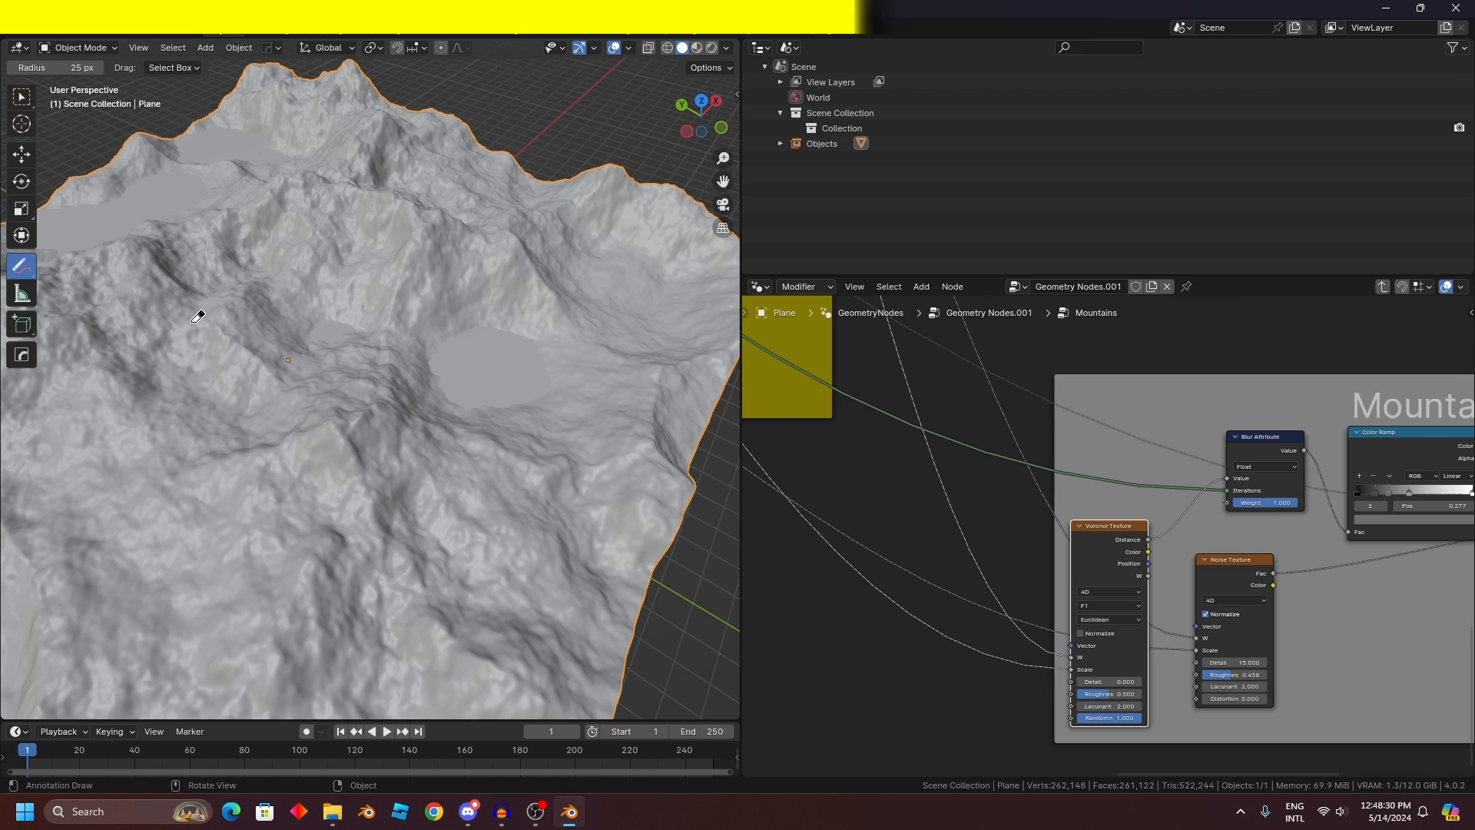
pyautogui.moveTo(33, 277); pyautogui.dragTo(85, 268)
pyautogui.moveTo(405, 555); pyautogui.dragTo(390, 528)
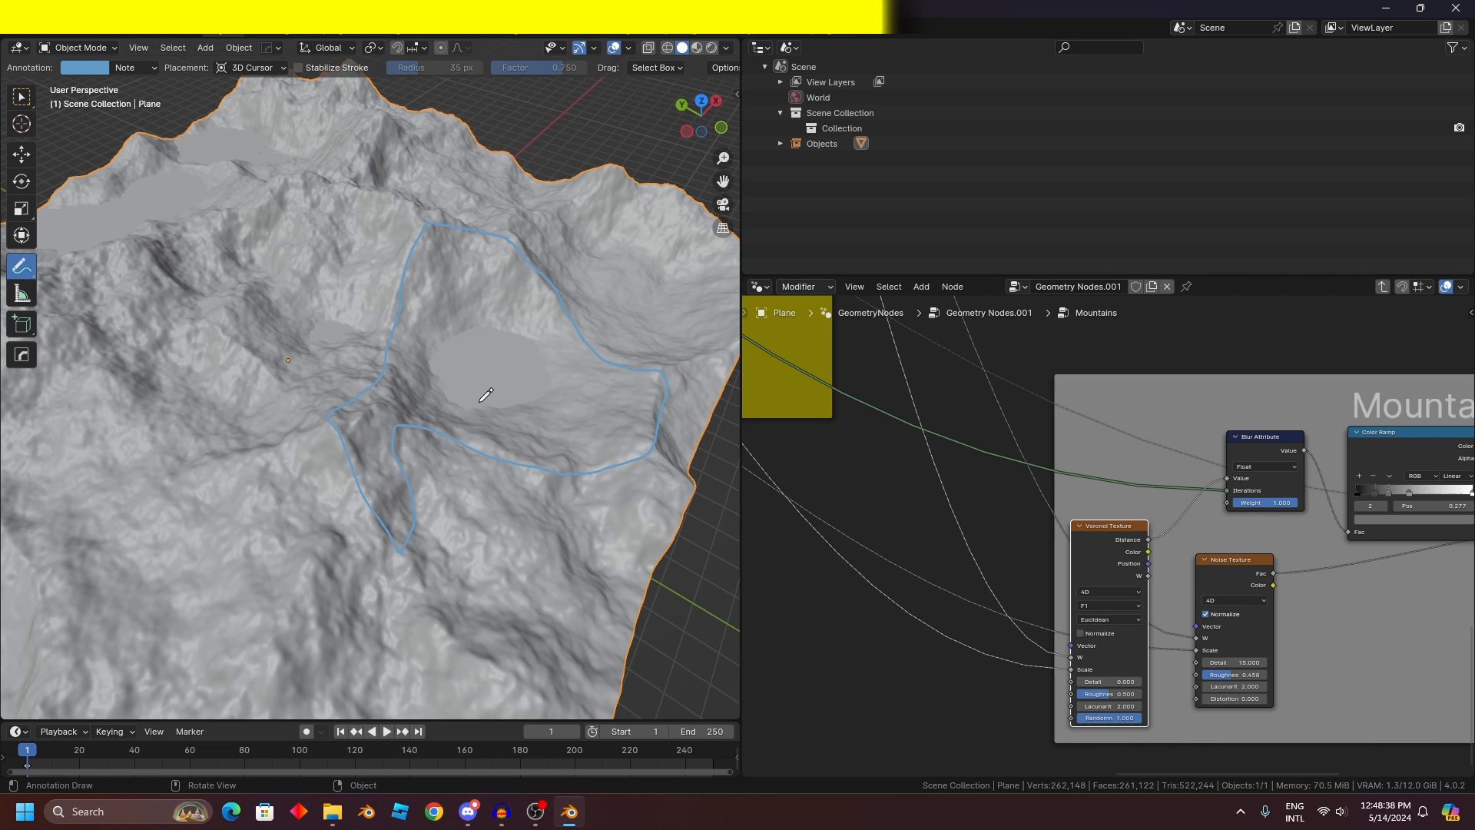
pyautogui.scroll(-8, 486, 395)
pyautogui.hotkey('ctrl', 'z')
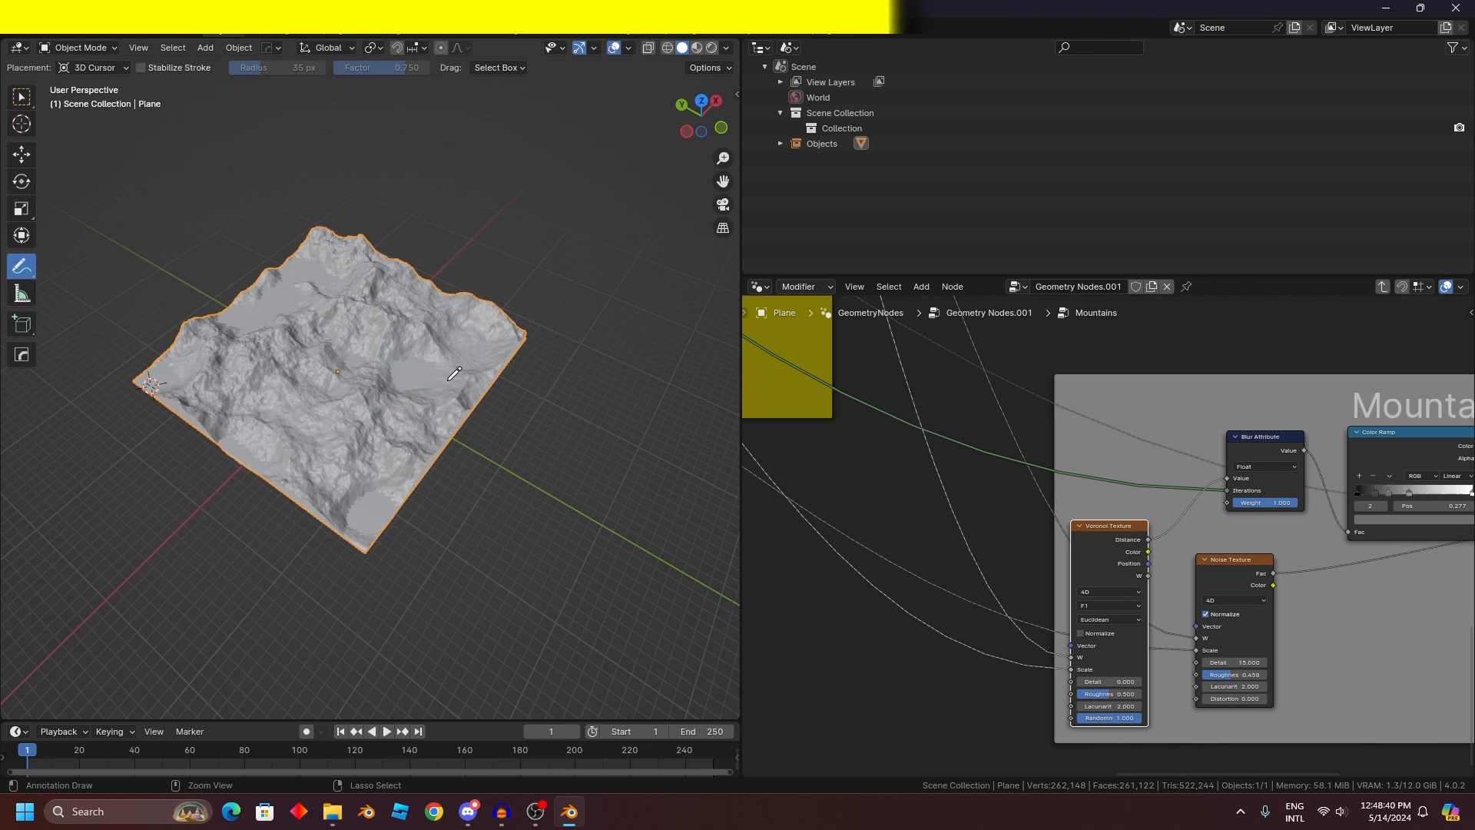
# Step: Toggle the Voronoi Texture's mute off and on once more, orbit the terrain, and restore the selection tool
pyautogui.press('m')
pyautogui.press('m')
pyautogui.scroll(-1, 430, 397)
pyautogui.moveTo(430, 397); pyautogui.dragTo(273, 351, button='middle')
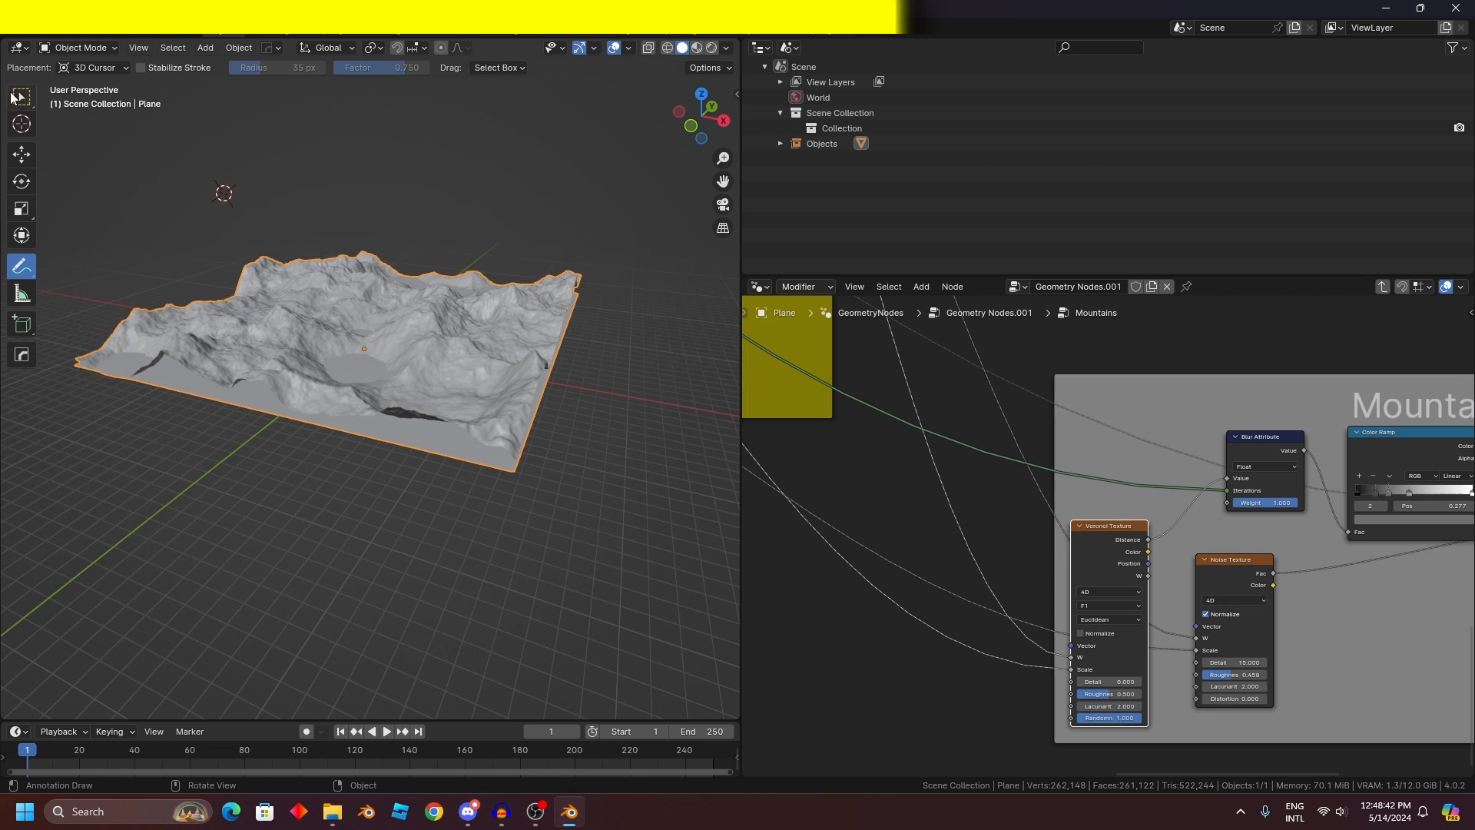
pyautogui.click(13, 92)
# Step: Mute the Noise Texture node in the Mountains frame to compare the terrain, and unmute it
pyautogui.moveTo(1224, 576); pyautogui.dragTo(1206, 561, button='middle')
pyautogui.click(1210, 559)
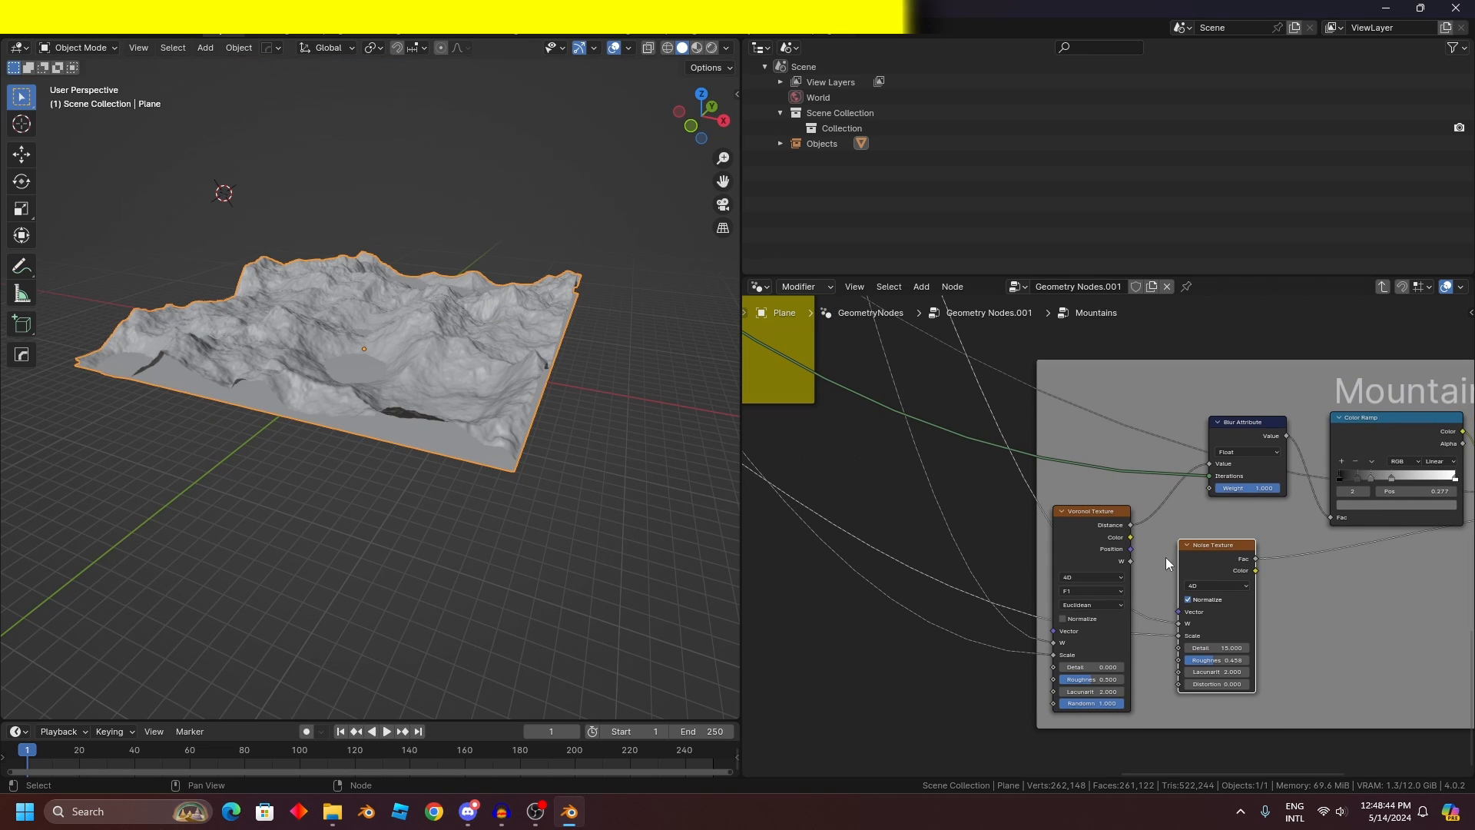
pyautogui.press('m')
pyautogui.moveTo(425, 434); pyautogui.dragTo(451, 442, button='middle')
pyautogui.scroll(3, 450, 443)
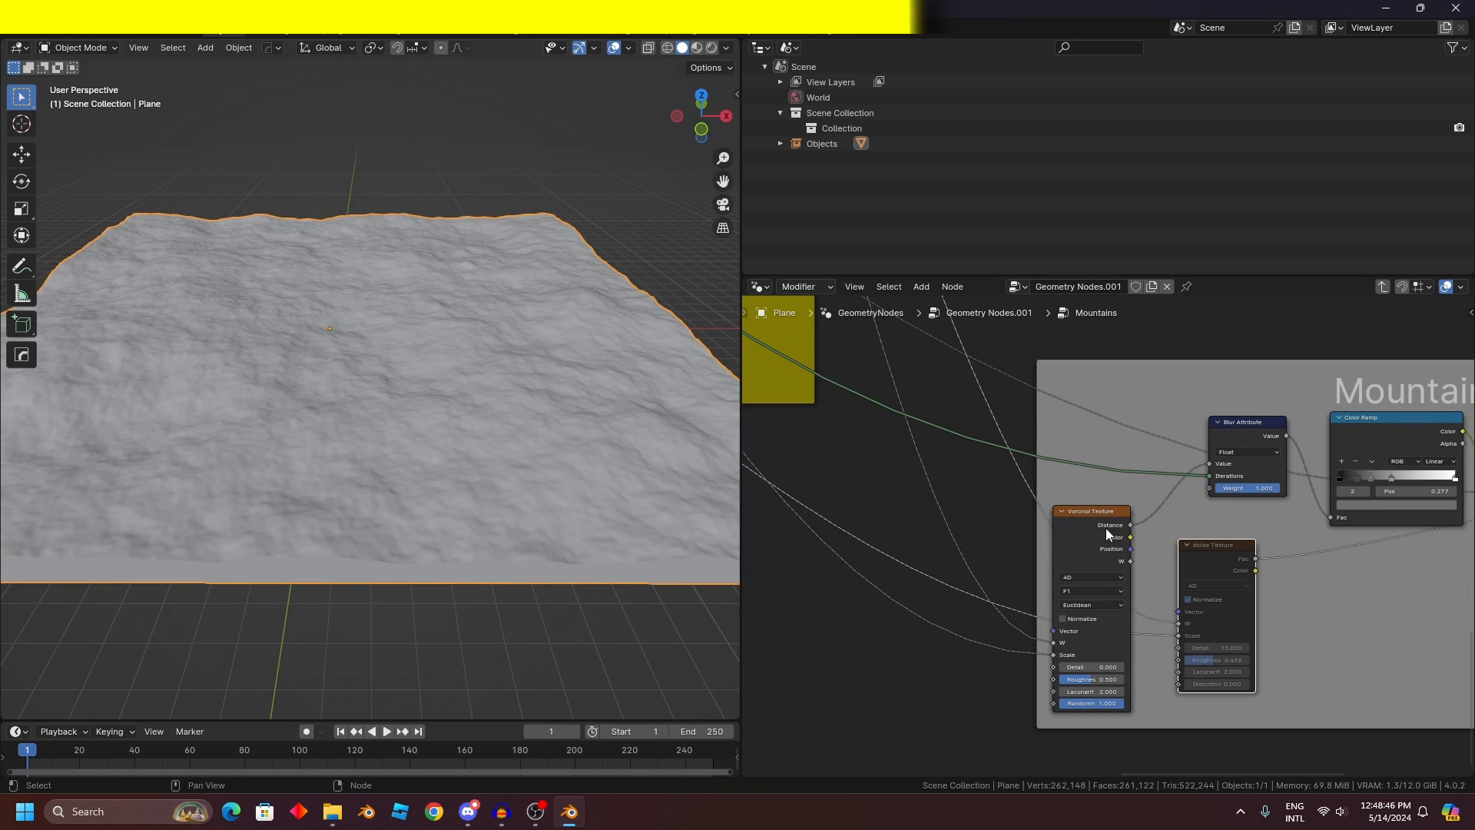
pyautogui.press('m')
# Step: Reposition the Voronoi Texture and Noise Texture nodes within the Mountains frame, keeping both beneath the Blur Attribute node
pyautogui.scroll(-4, 1232, 550)
pyautogui.moveTo(1326, 522); pyautogui.dragTo(1003, 501, button='middle')
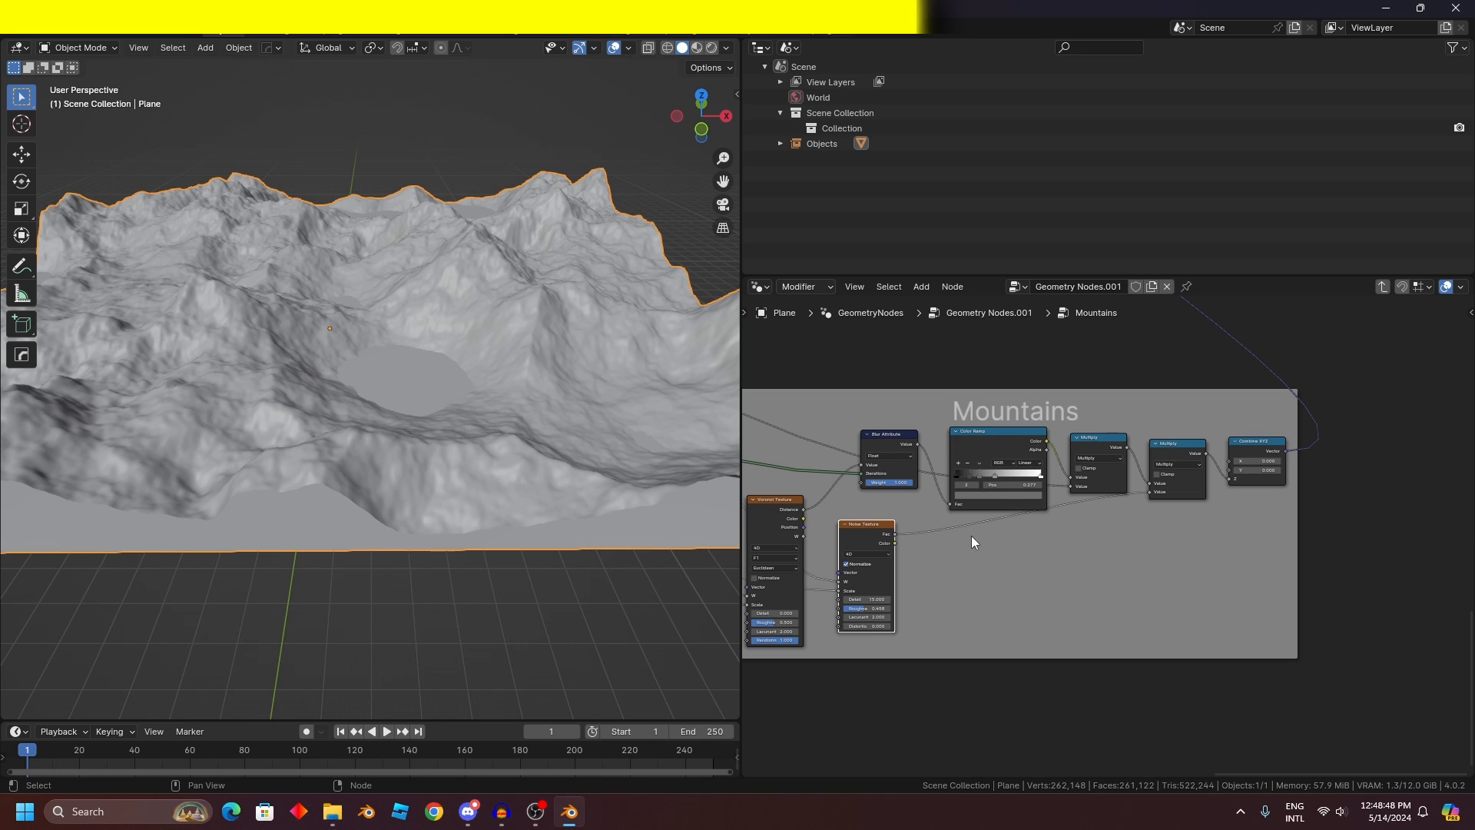
pyautogui.press('h')
pyautogui.press('h')
pyautogui.press('g')
pyautogui.click(1062, 658)
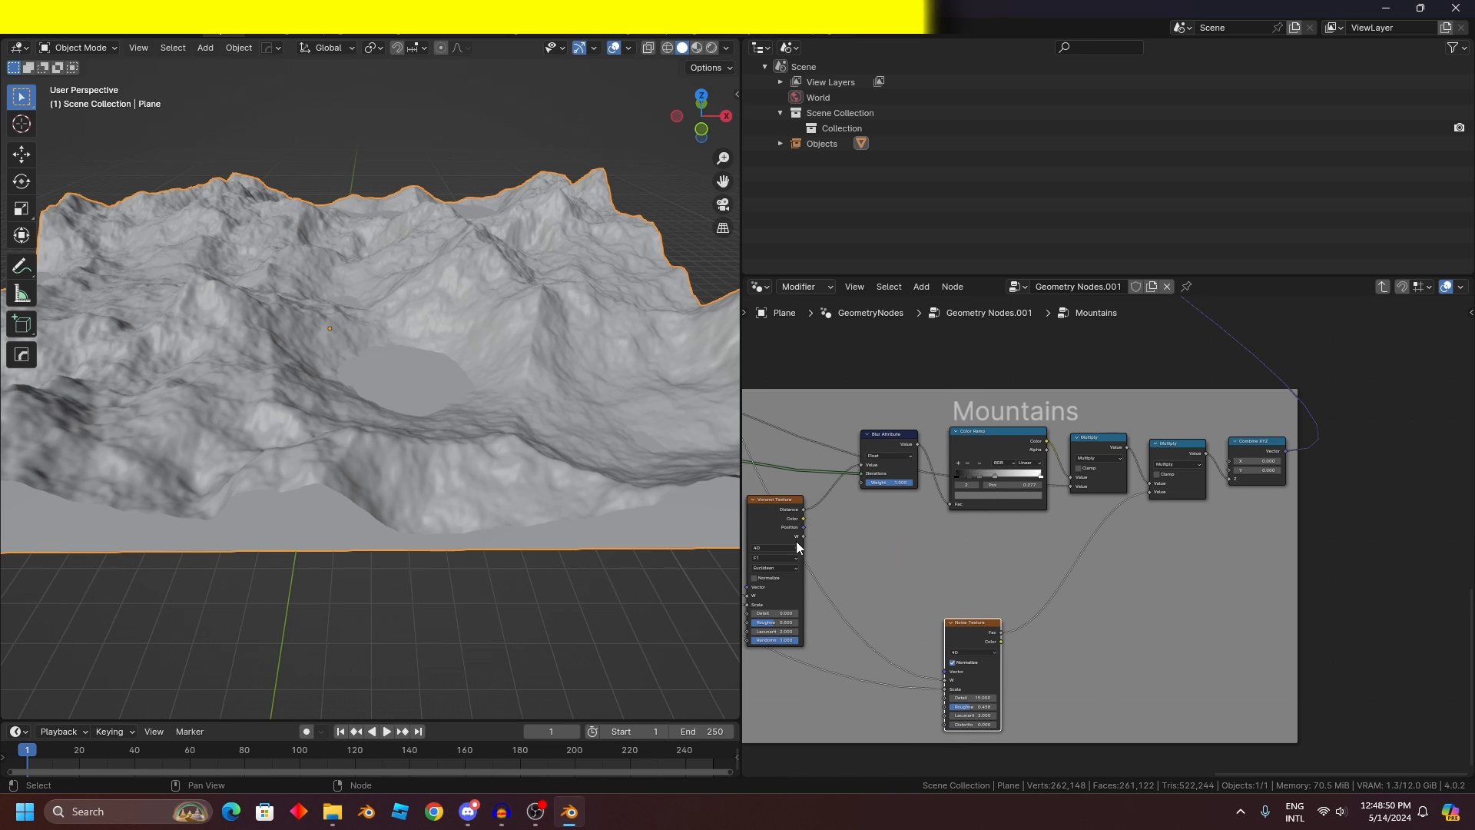
pyautogui.moveTo(777, 524); pyautogui.dragTo(846, 489)
pyautogui.moveTo(1044, 631); pyautogui.dragTo(946, 537)
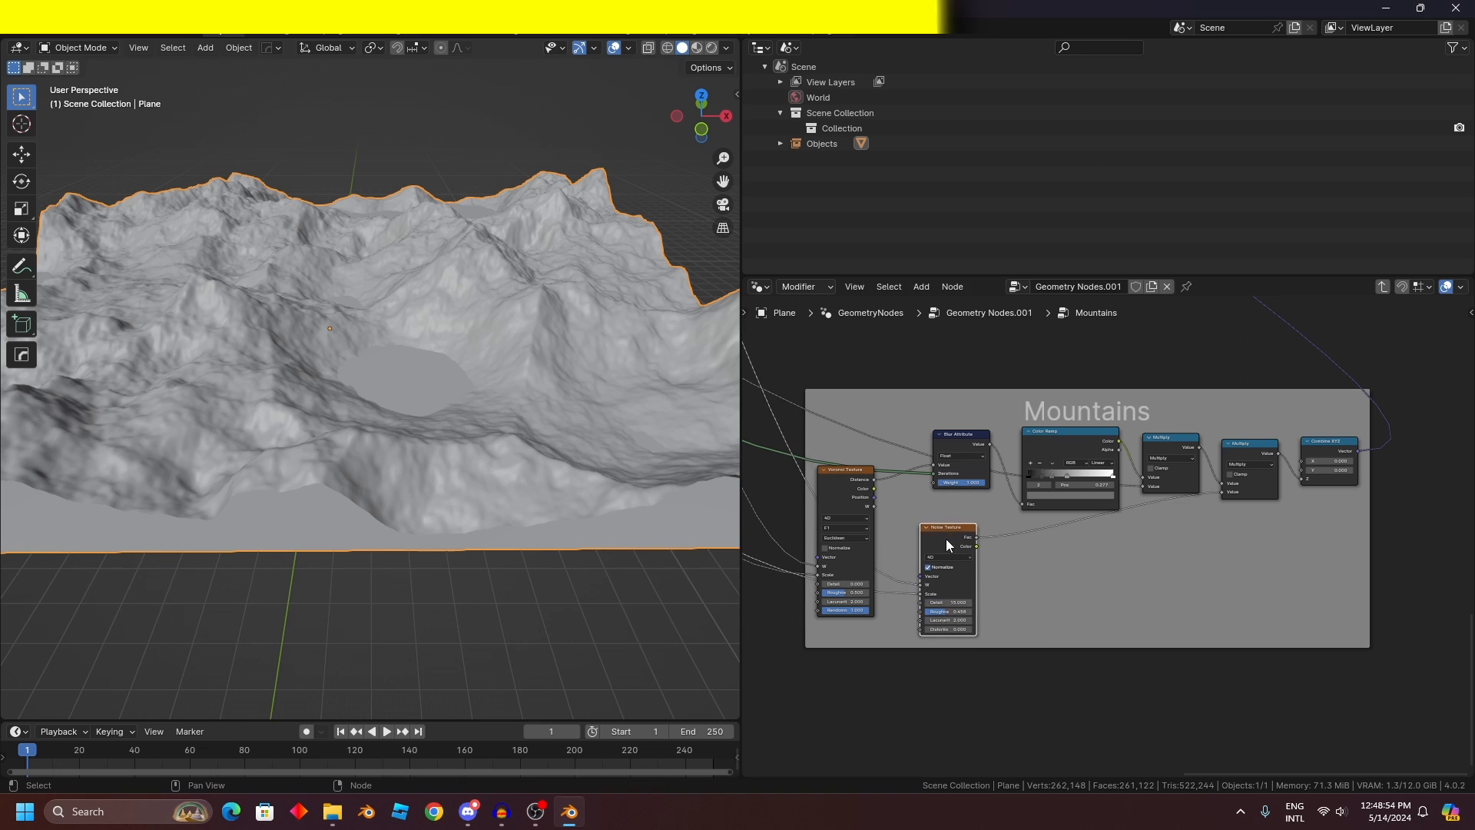
pyautogui.moveTo(947, 538); pyautogui.dragTo(1077, 615, button='middle')
pyautogui.scroll(3, 1026, 574)
pyautogui.moveTo(946, 579)
pyautogui.mouseDown()
pyautogui.moveTo(933, 585)
pyautogui.moveTo(964, 587)
pyautogui.mouseUp()
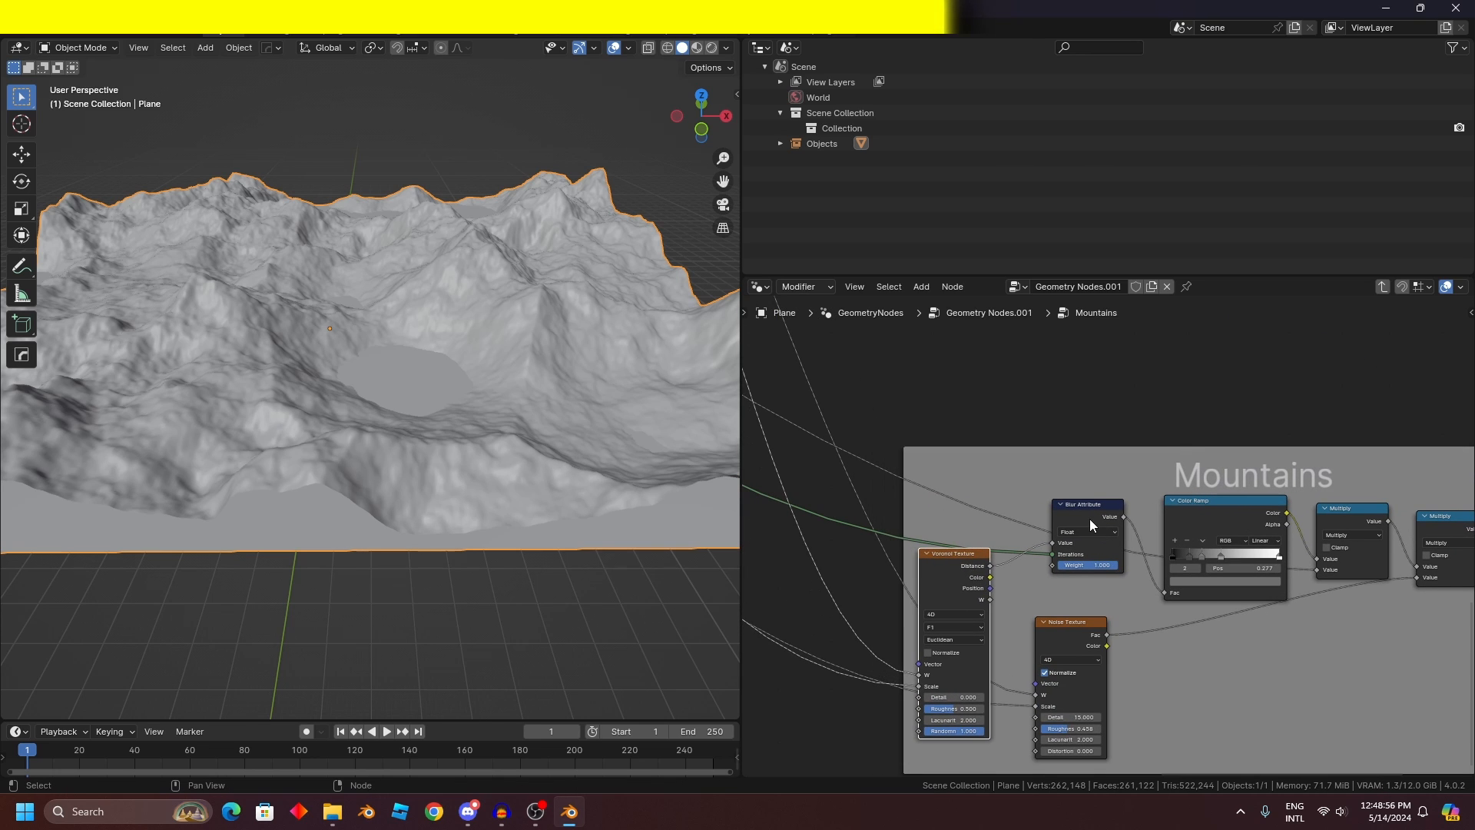
# Step: Examine the Blur Attribute and Color Ramp nodes in the Mountains frame
pyautogui.click(1089, 518)
pyautogui.scroll(-1, 1005, 528)
pyautogui.scroll(6, 989, 512)
pyautogui.scroll(-7, 988, 515)
pyautogui.scroll(1, 1075, 542)
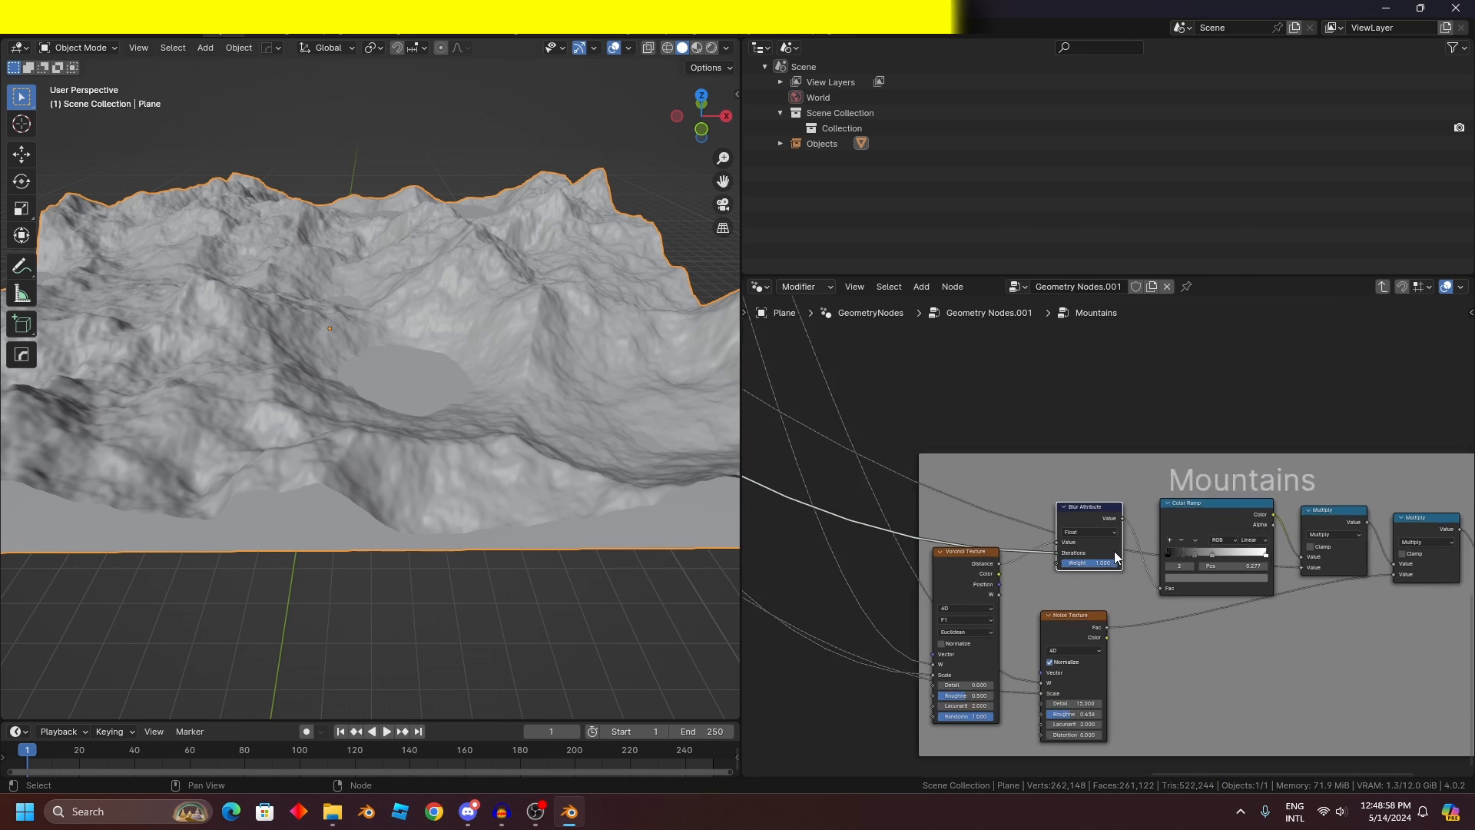
pyautogui.scroll(2, 1110, 547)
pyautogui.scroll(2, 1168, 558)
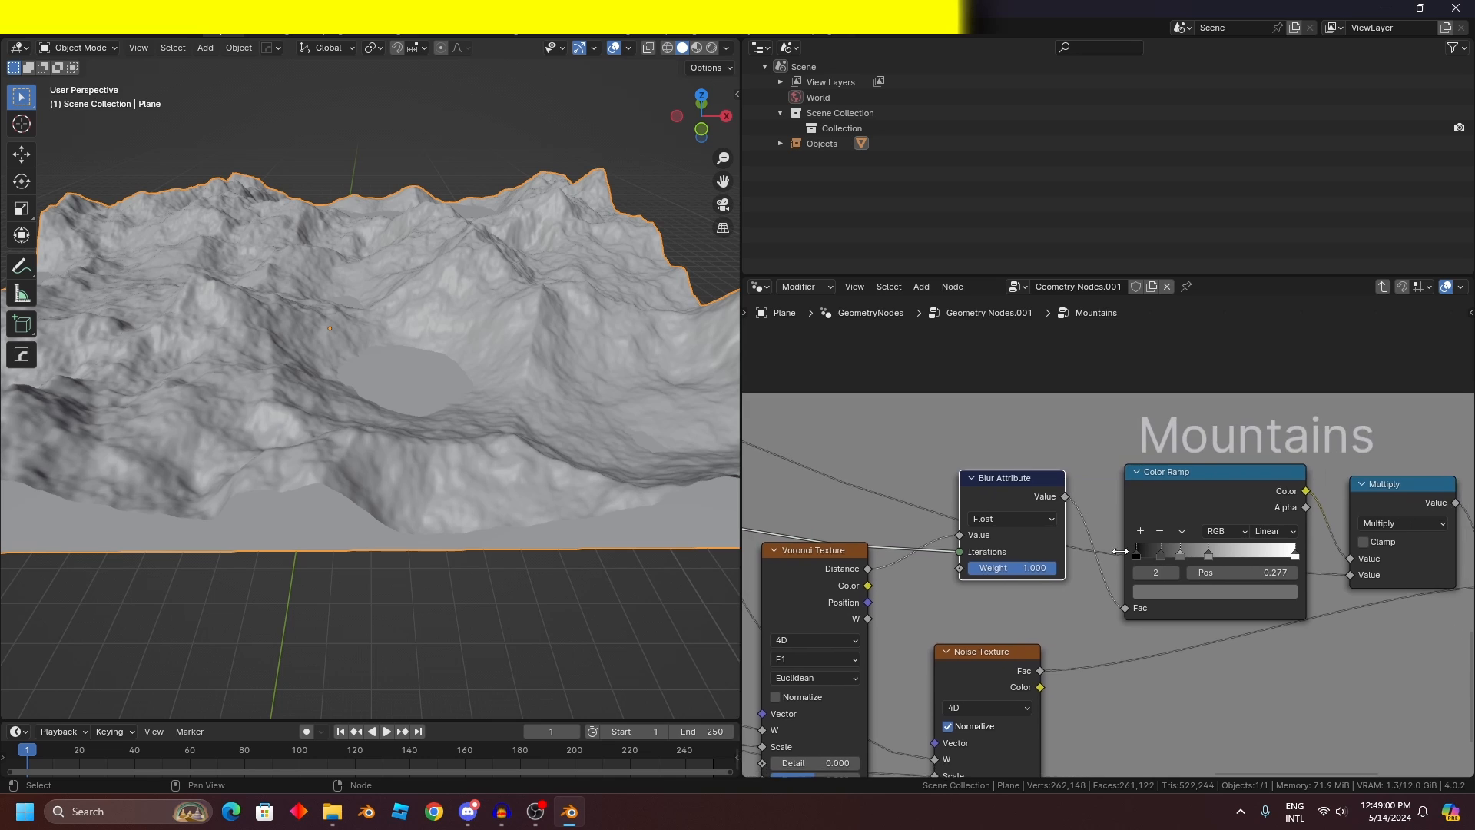
pyautogui.scroll(-20, 870, 380)
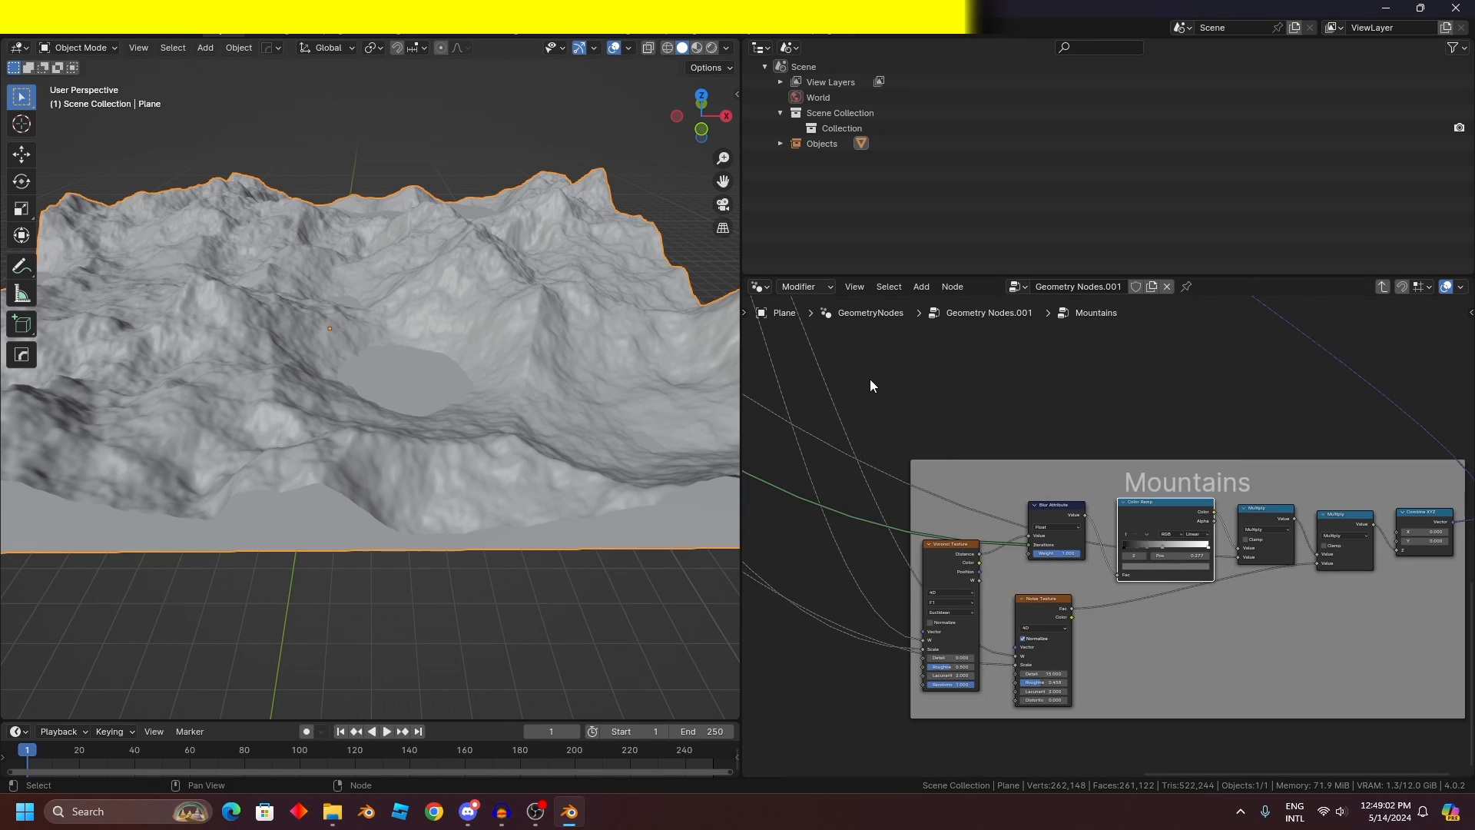
# Step: Mute all the nodes in the Water Plane frame to hide the water surface
pyautogui.moveTo(819, 384); pyautogui.dragTo(1218, 538, button='middle')
pyautogui.scroll(-1, 1080, 390)
pyautogui.scroll(1, 1080, 390)
pyautogui.moveTo(1080, 390); pyautogui.dragTo(1010, 551, button='middle')
pyautogui.scroll(2, 958, 400)
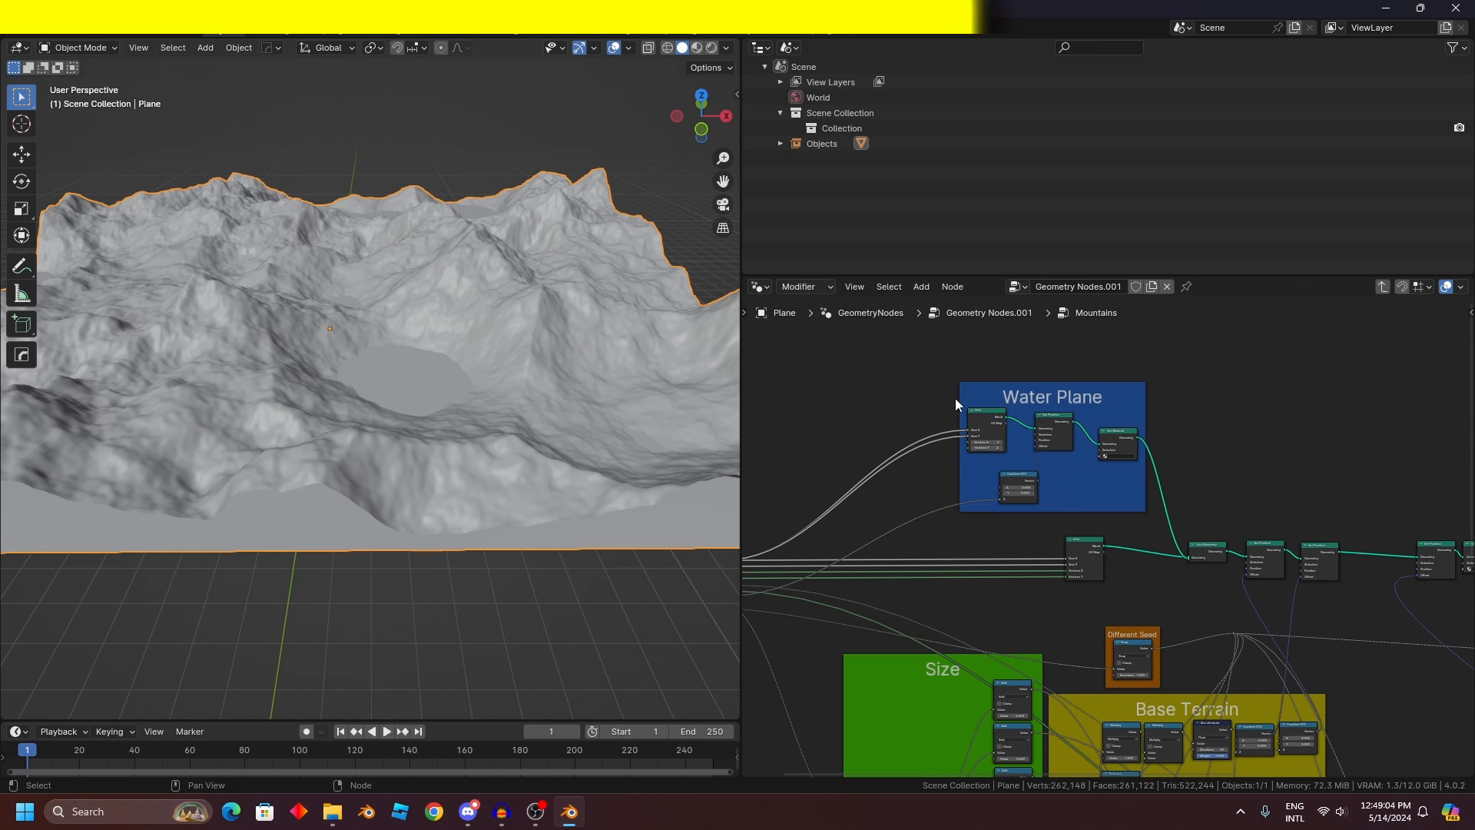
pyautogui.moveTo(974, 398); pyautogui.dragTo(1080, 475)
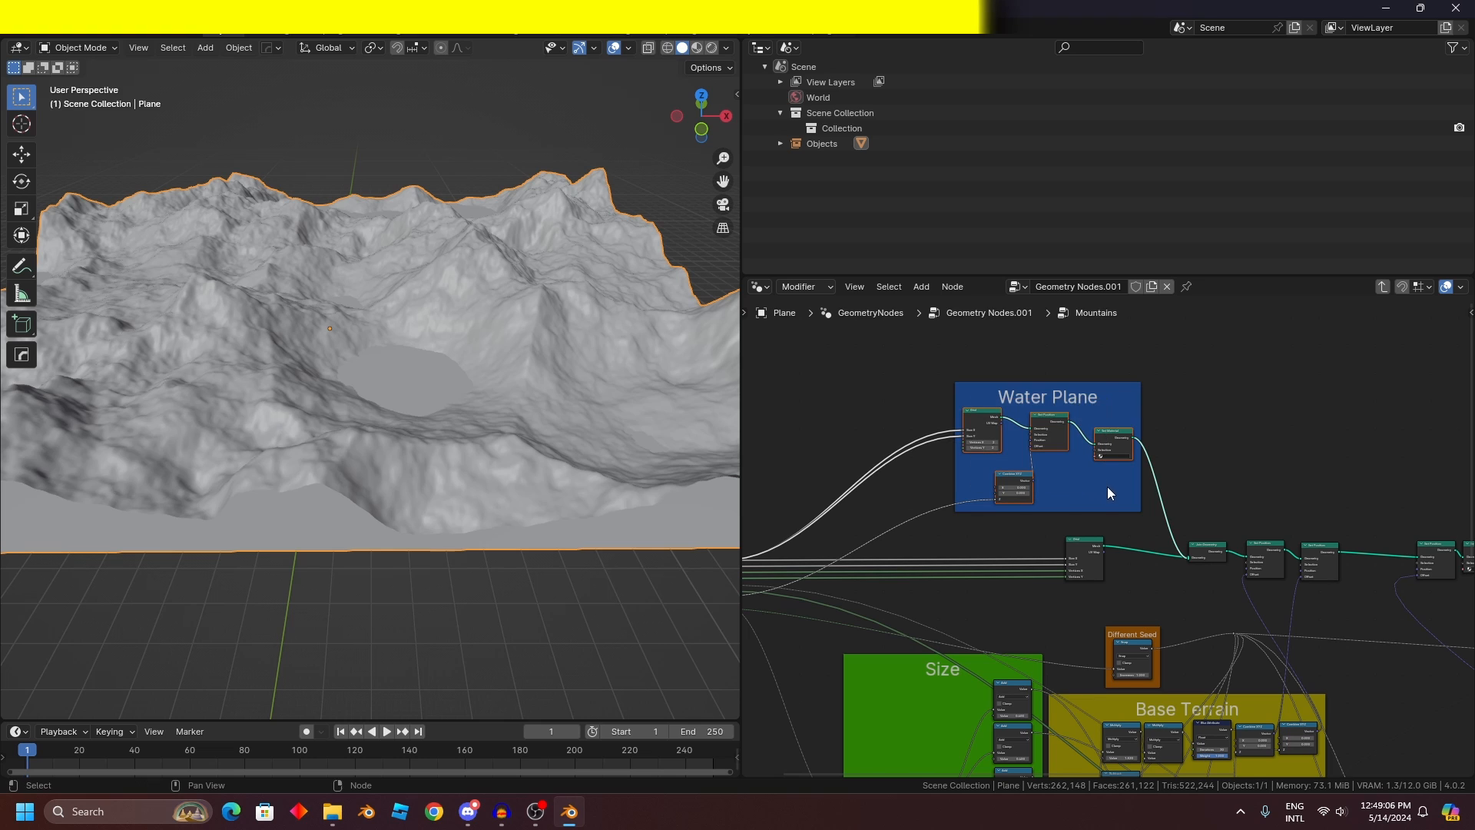
pyautogui.press('m')
# Step: Toggle the mute of the Mountains frame's Color Ramp node while orbiting the terrain to compare its shape, leaving it unmuted
pyautogui.scroll(-8, 1277, 605)
pyautogui.moveTo(1416, 693); pyautogui.dragTo(1107, 462, button='middle')
pyautogui.scroll(13, 1108, 463)
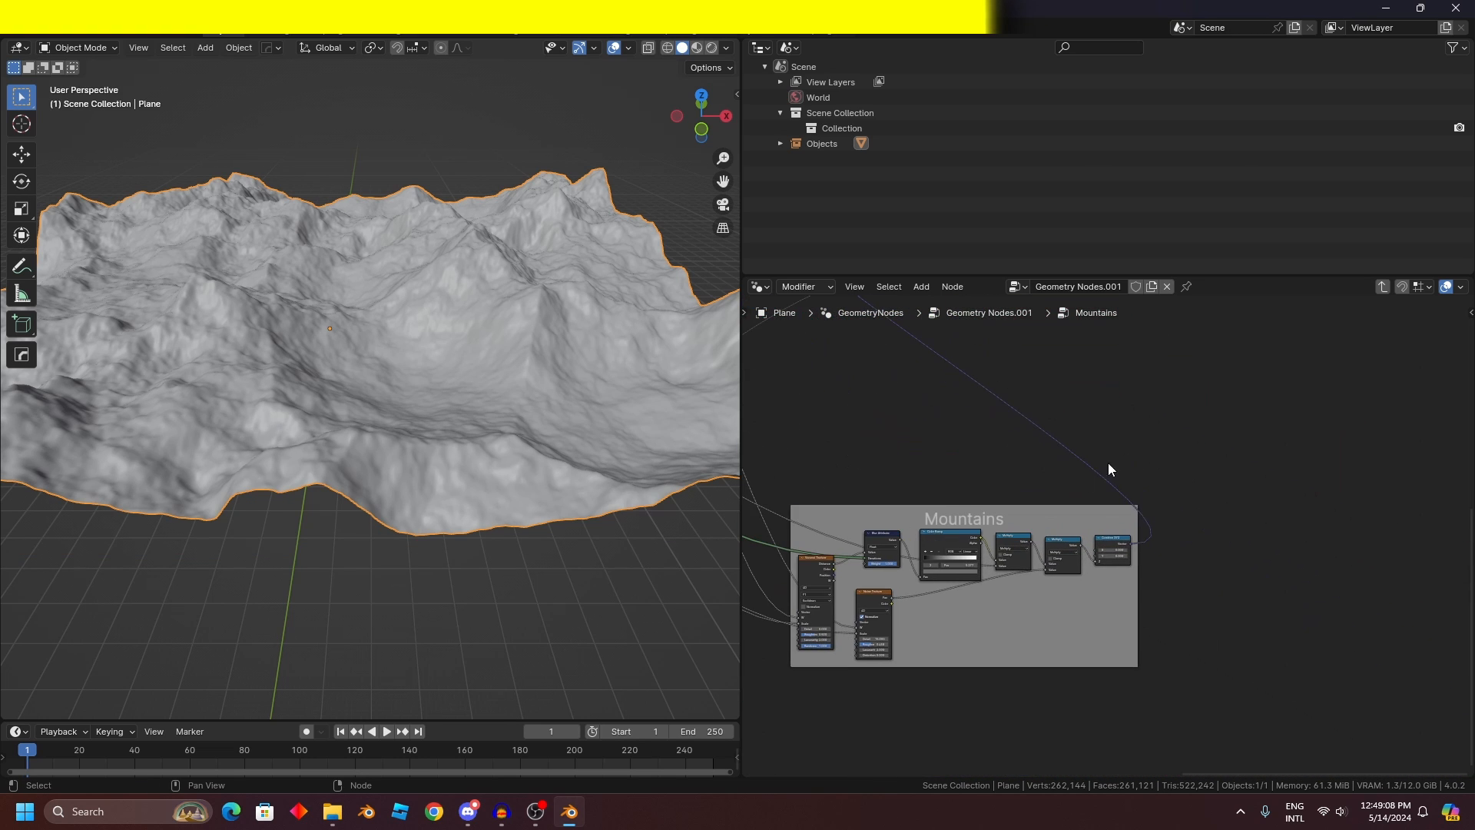
pyautogui.moveTo(881, 520); pyautogui.dragTo(1167, 513, button='middle')
pyautogui.scroll(1, 1172, 501)
pyautogui.press('n')
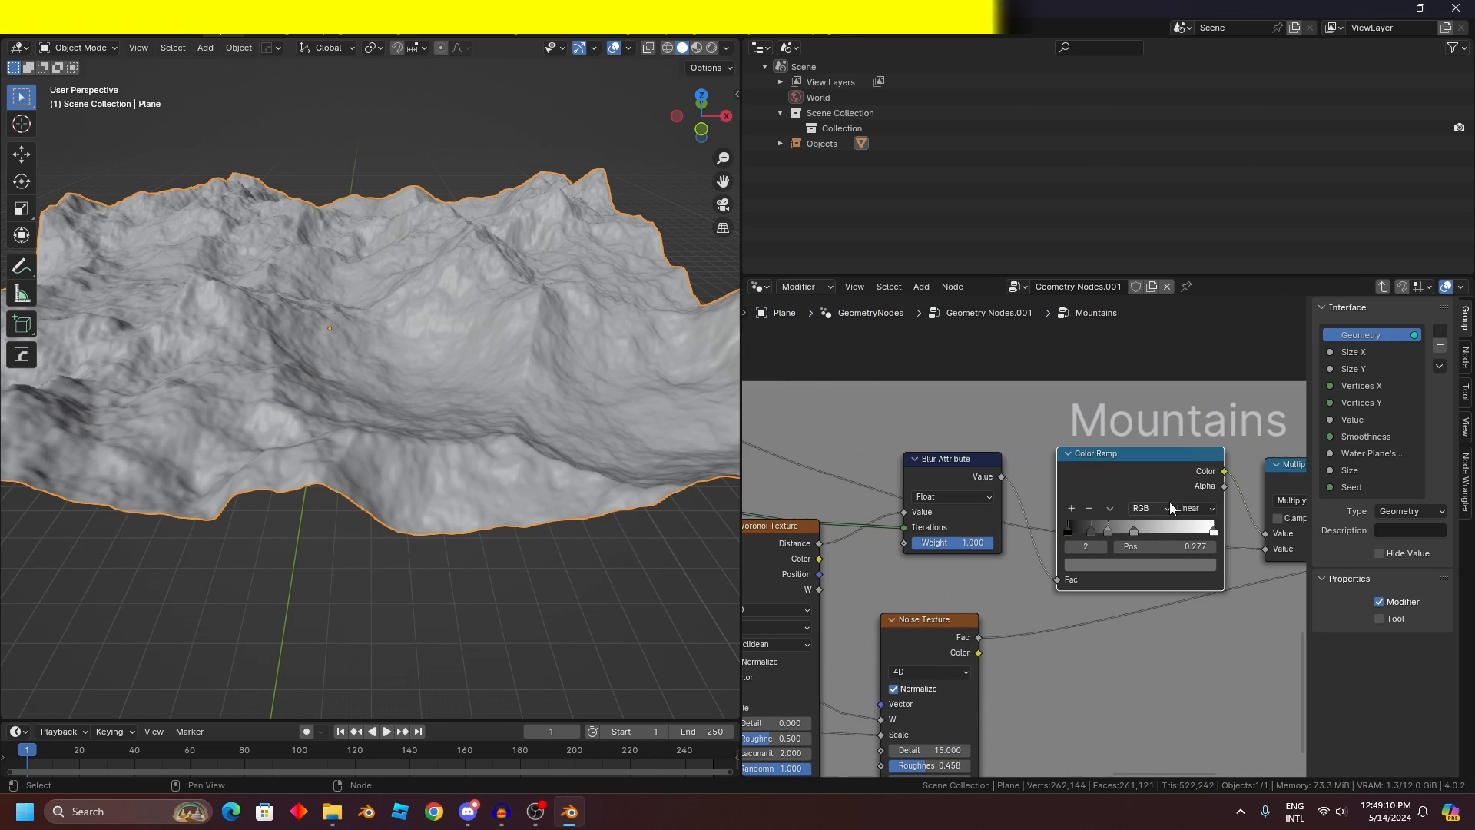
pyautogui.press('n')
pyautogui.moveTo(461, 384); pyautogui.dragTo(246, 357, button='middle')
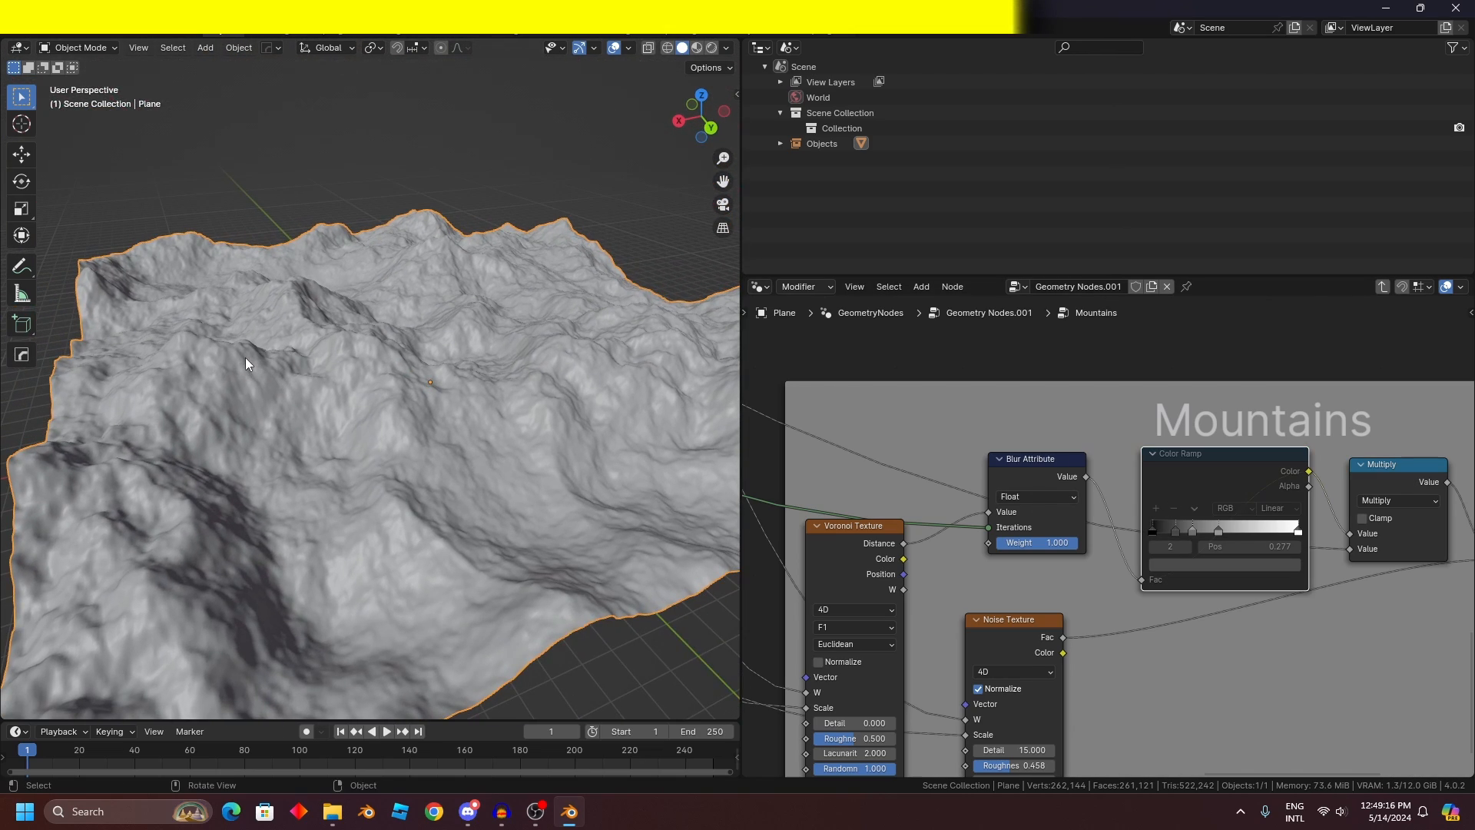
pyautogui.keyDown('shift'); pyautogui.moveTo(457, 472); pyautogui.dragTo(446, 411, button='middle'); pyautogui.keyUp('shift')
pyautogui.press('m')
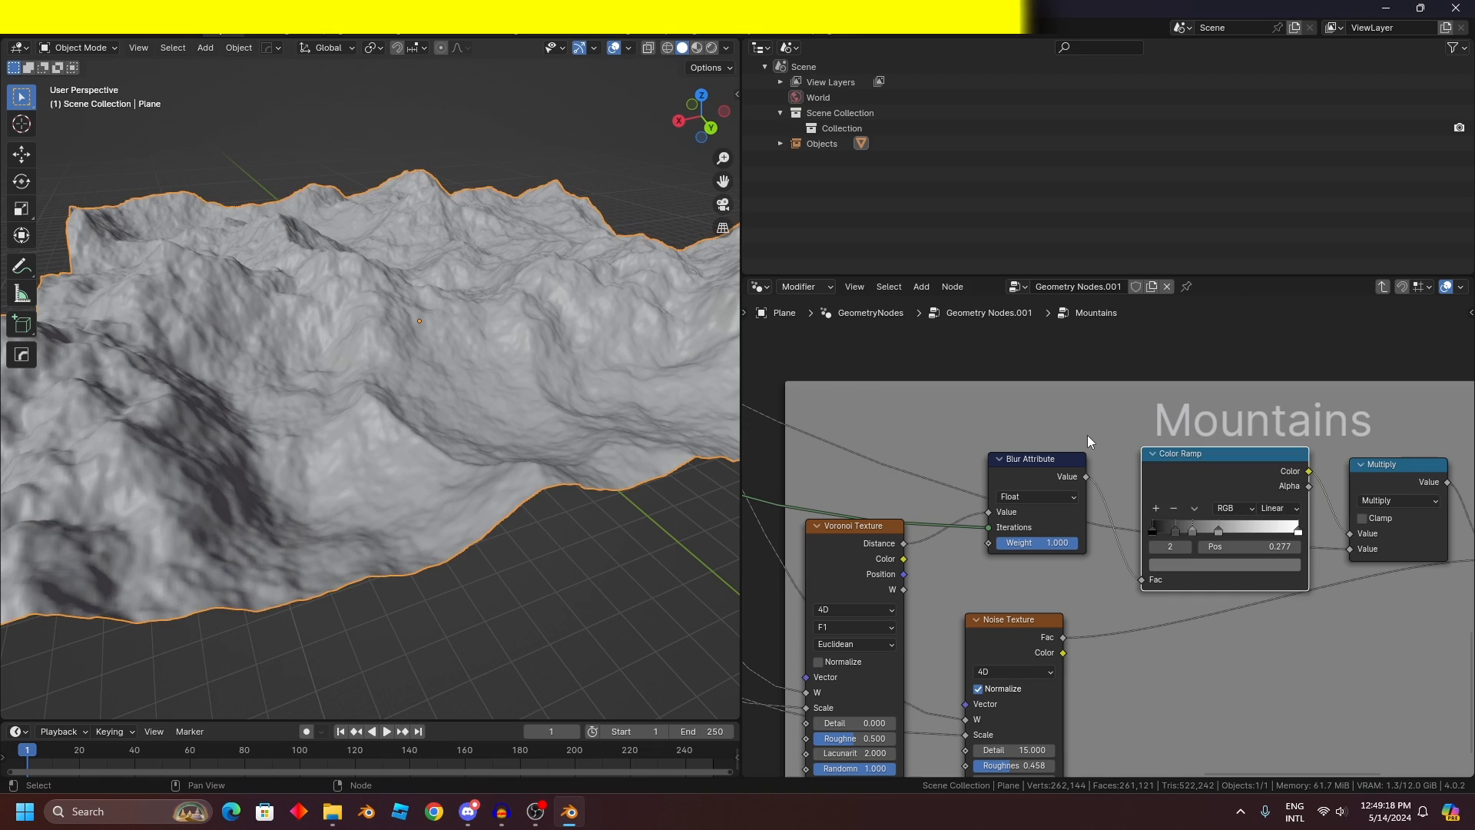
pyautogui.press('m')
pyautogui.moveTo(550, 456); pyautogui.dragTo(487, 466, button='middle')
pyautogui.press('m')
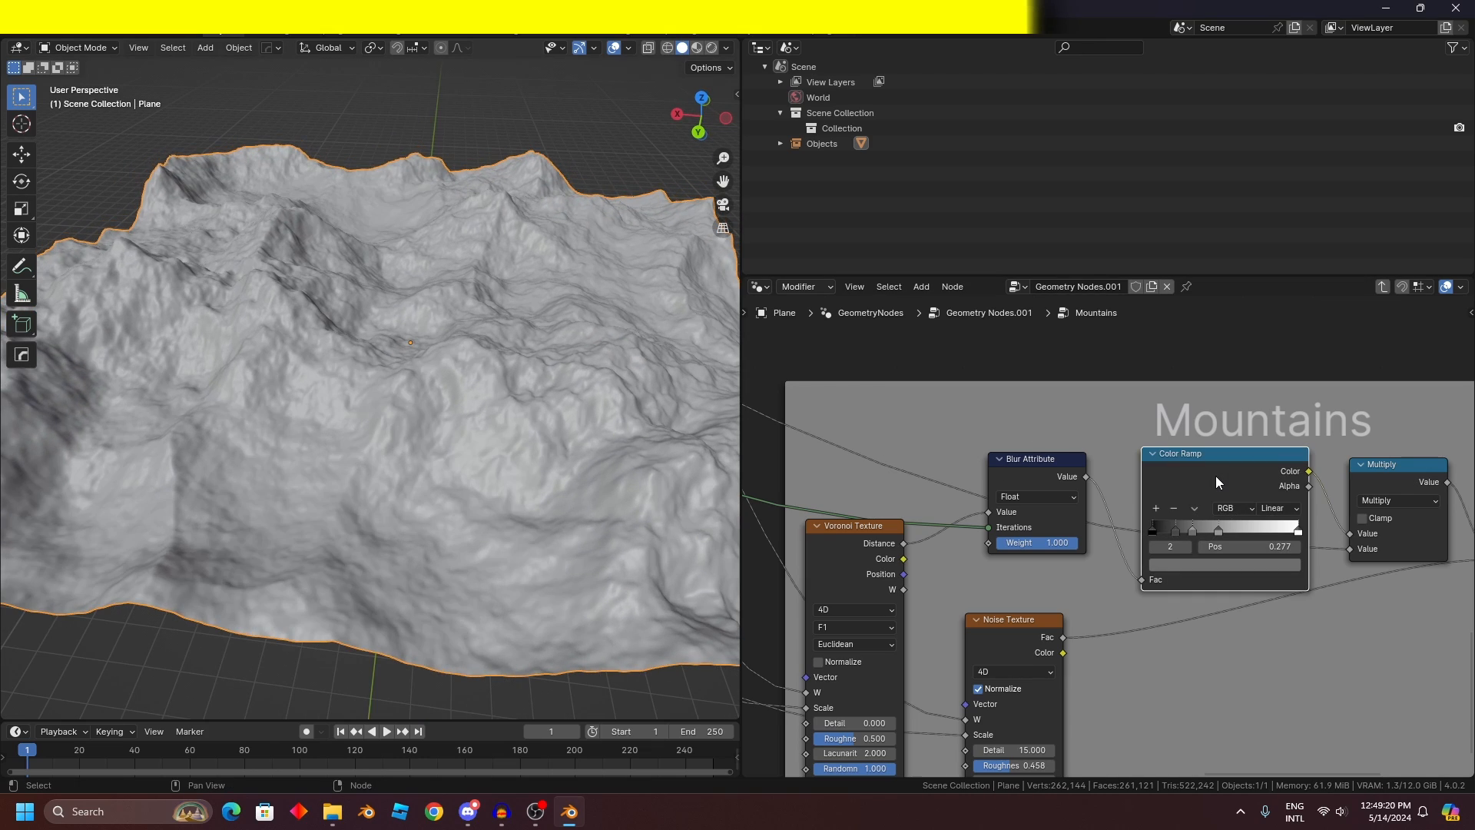
# Step: Circle two smooth valley areas on the terrain with annotation strokes
pyautogui.moveTo(615, 446); pyautogui.dragTo(387, 410, button='middle')
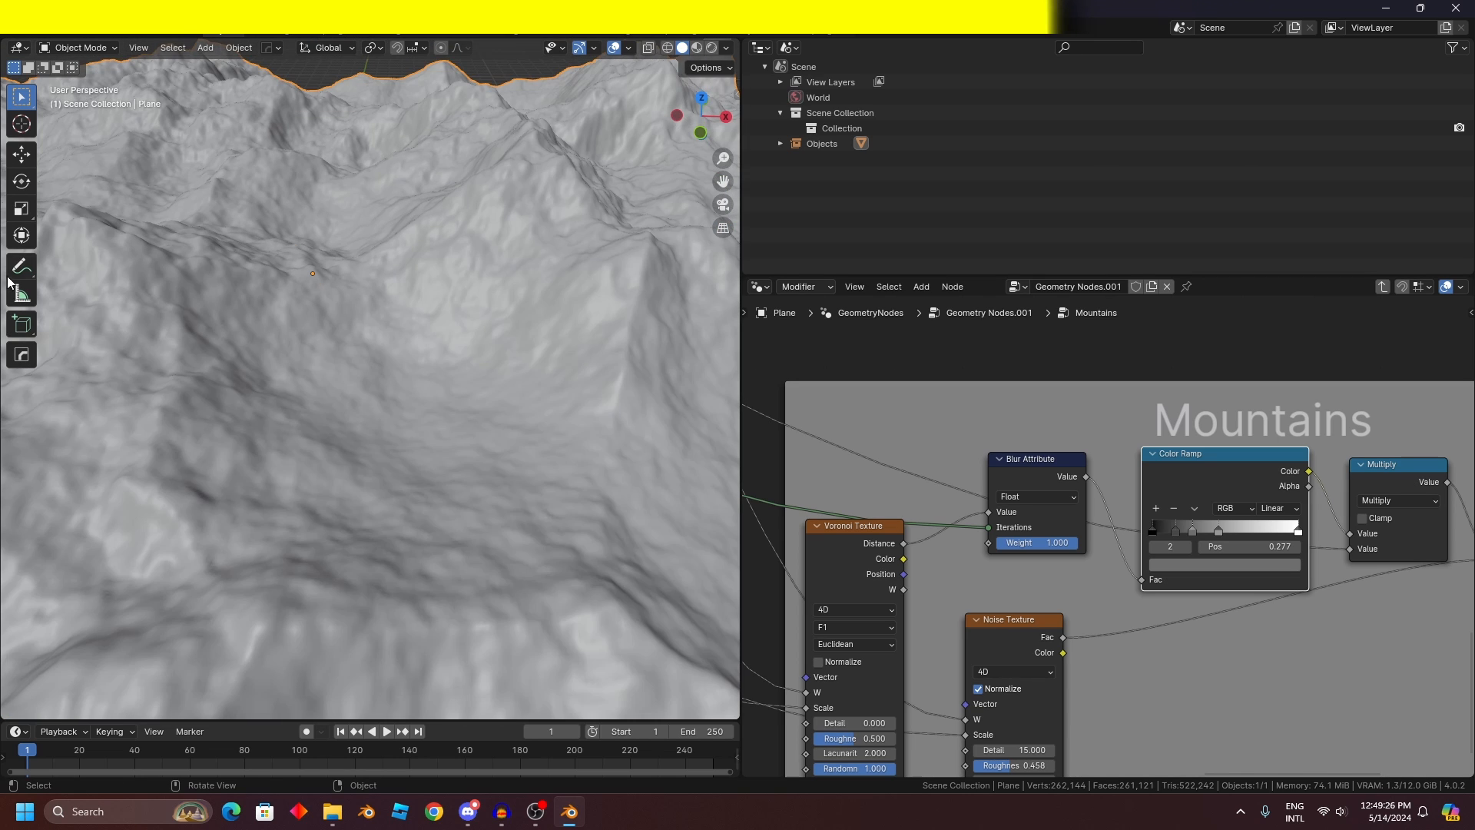
pyautogui.click(19, 269)
pyautogui.moveTo(446, 366)
pyautogui.mouseDown()
pyautogui.moveTo(592, 428)
pyautogui.moveTo(350, 368)
pyautogui.mouseUp()
pyautogui.scroll(-5, 530, 398)
pyautogui.scroll(2, 530, 398)
pyautogui.keyDown('shift'); pyautogui.moveTo(538, 398); pyautogui.dragTo(463, 438, button='middle'); pyautogui.keyUp('shift')
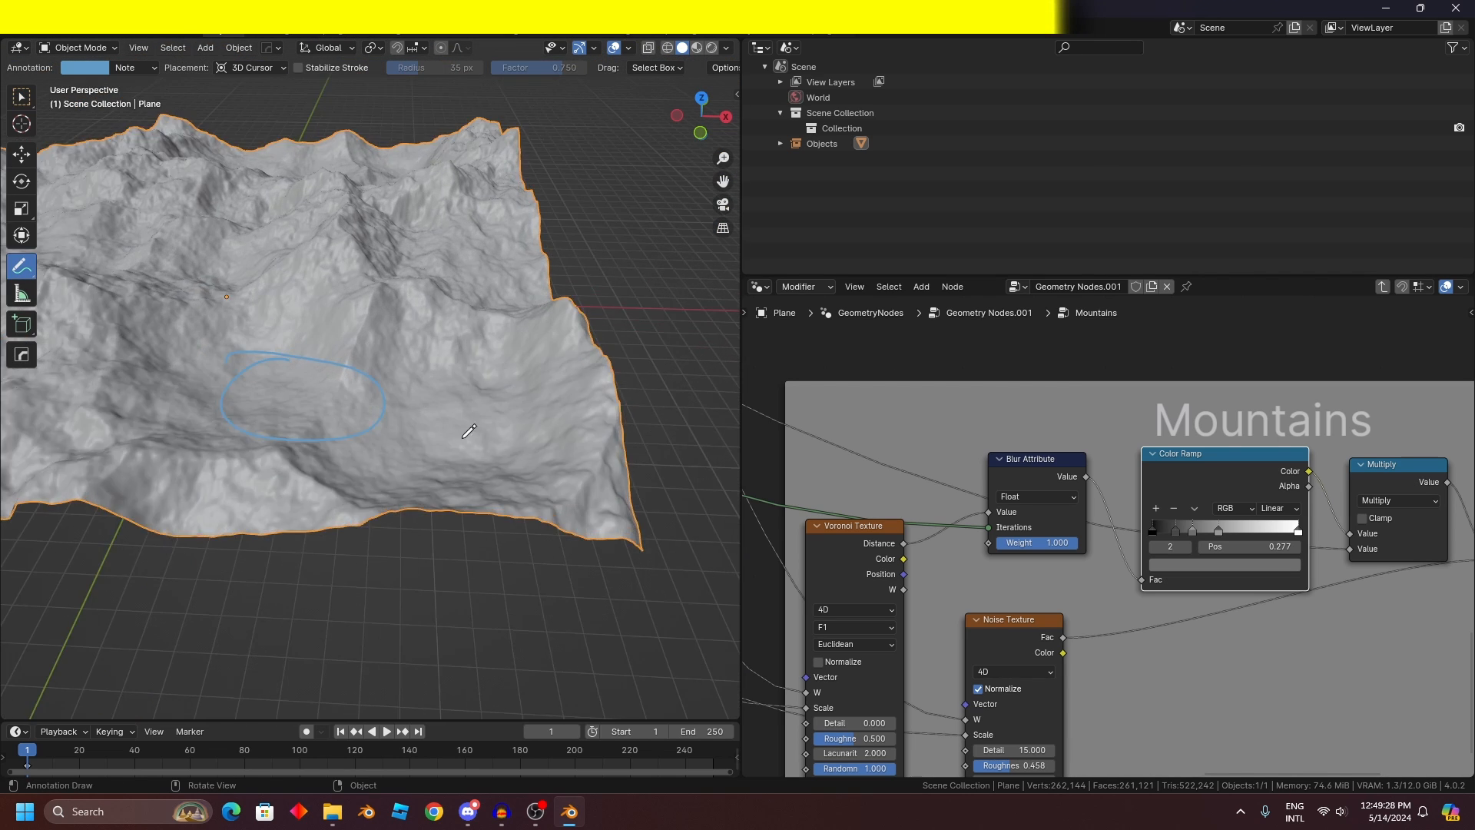
pyautogui.scroll(4, 462, 438)
pyautogui.moveTo(433, 404)
pyautogui.mouseDown()
pyautogui.moveTo(471, 495)
pyautogui.moveTo(465, 476)
pyautogui.mouseUp()
pyautogui.scroll(-4, 465, 476)
pyautogui.keyDown('shift'); pyautogui.moveTo(466, 476); pyautogui.dragTo(738, 476, button='middle'); pyautogui.keyUp('shift')
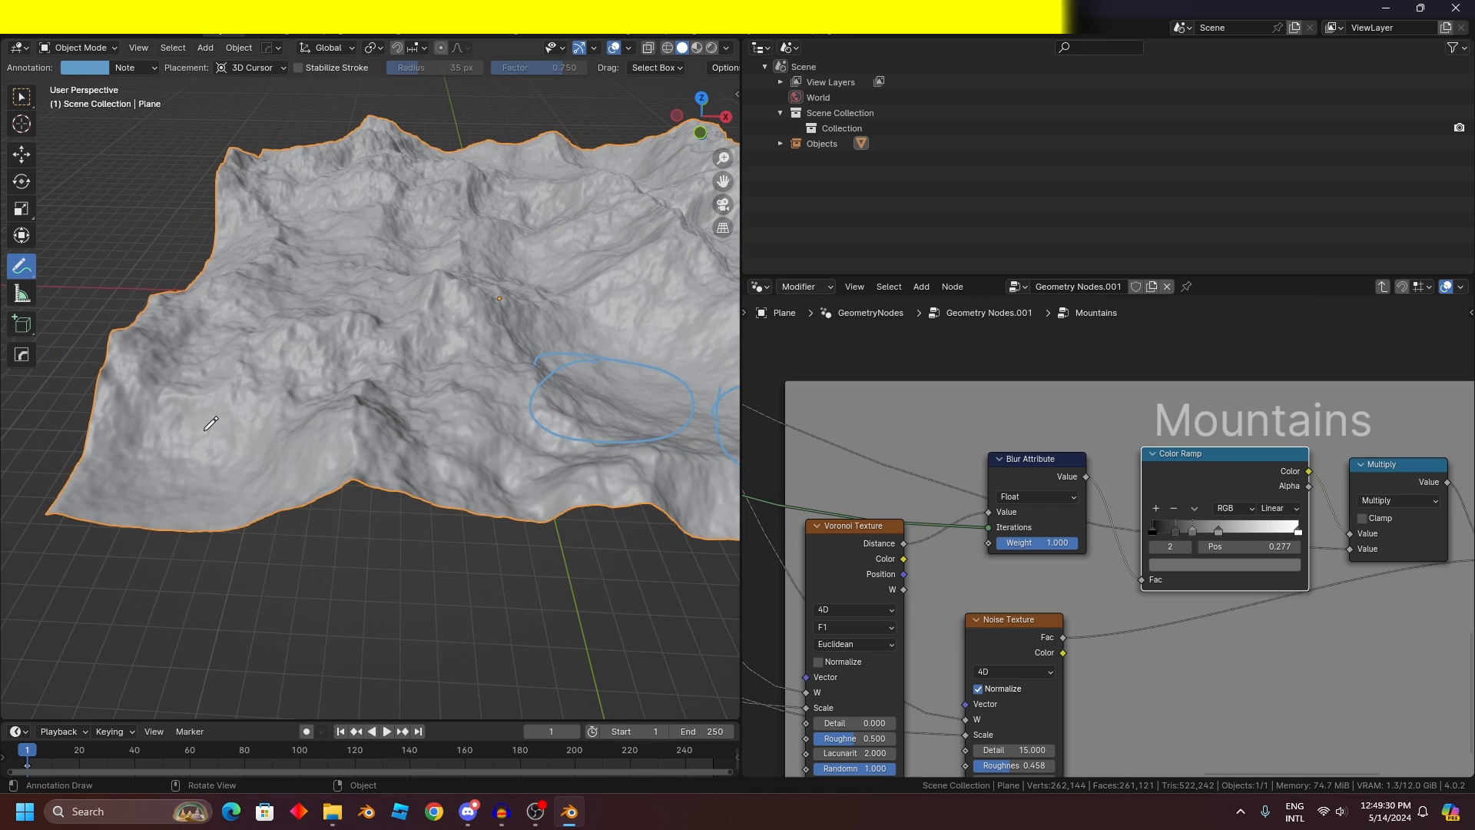
# Step: Undo the valley annotations and the Color Ramp's last unmute, and restore the selection tool
pyautogui.hotkey('ctrl', 'z')
pyautogui.hotkey('ctrl', 'z')
pyautogui.keyDown('shift'); pyautogui.moveTo(497, 430); pyautogui.dragTo(323, 427, button='middle'); pyautogui.keyUp('shift')
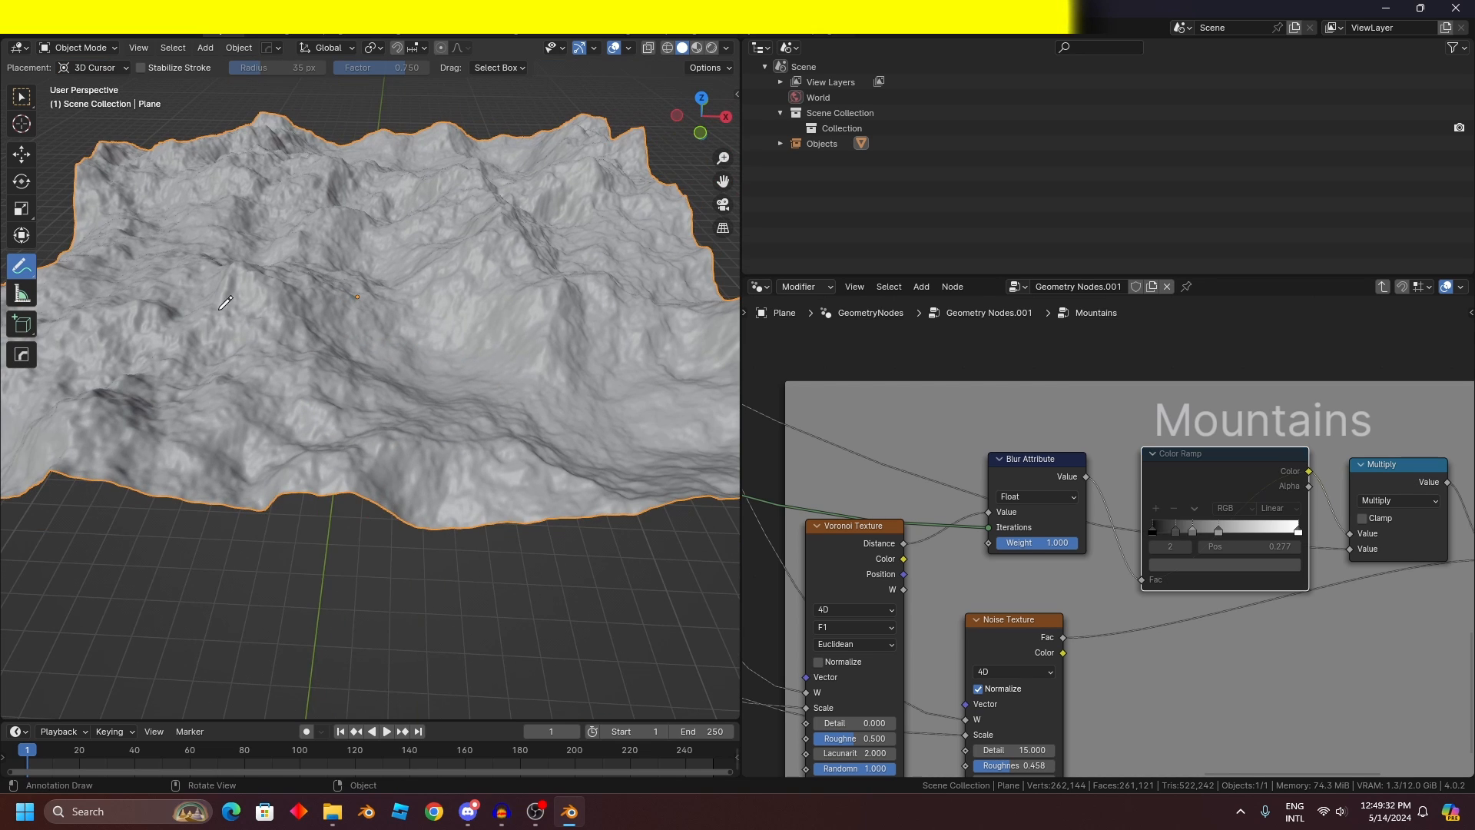
pyautogui.click(21, 97)
pyautogui.scroll(4, 301, 302)
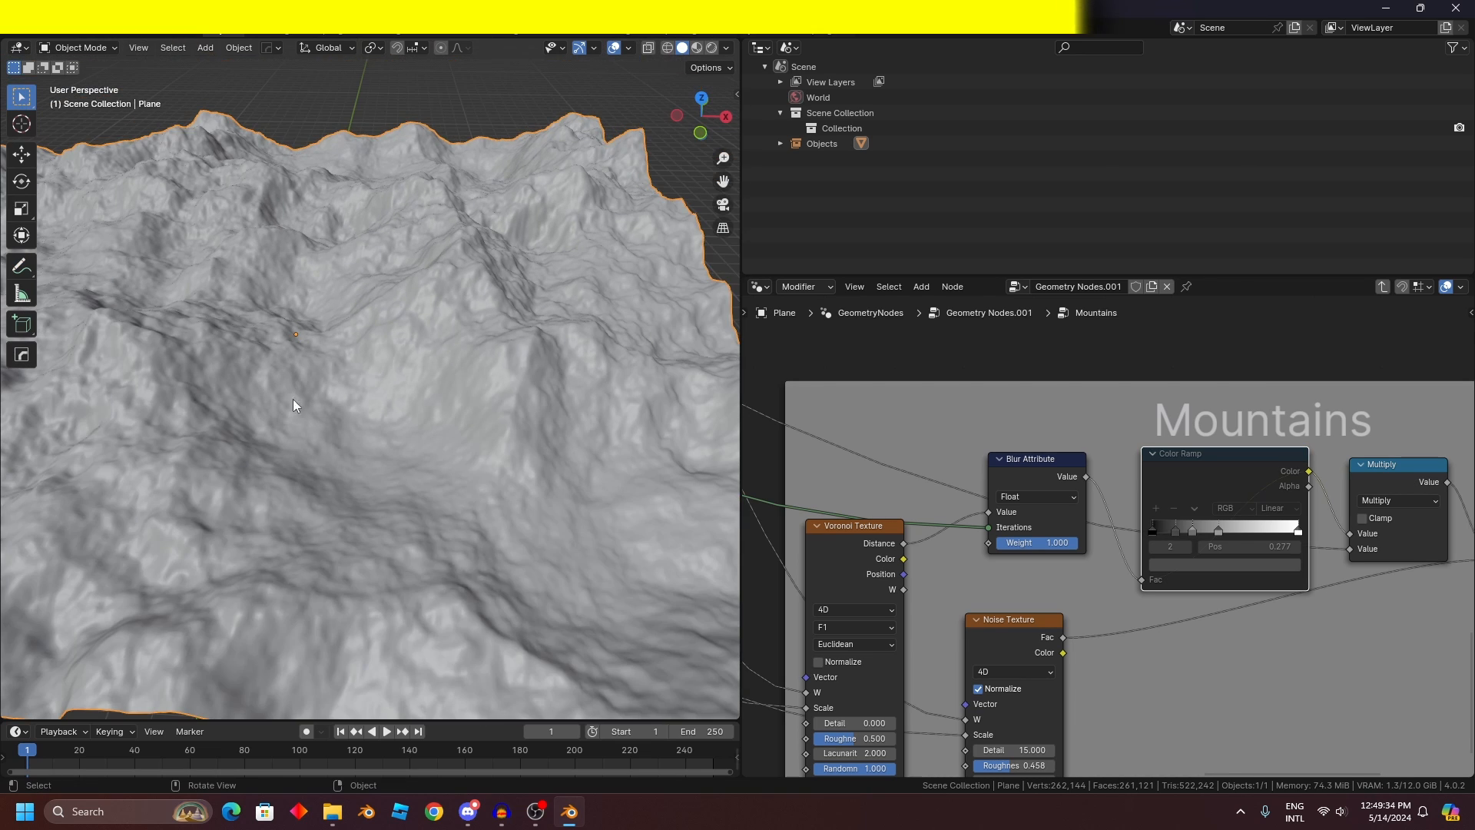
pyautogui.scroll(-3, 362, 412)
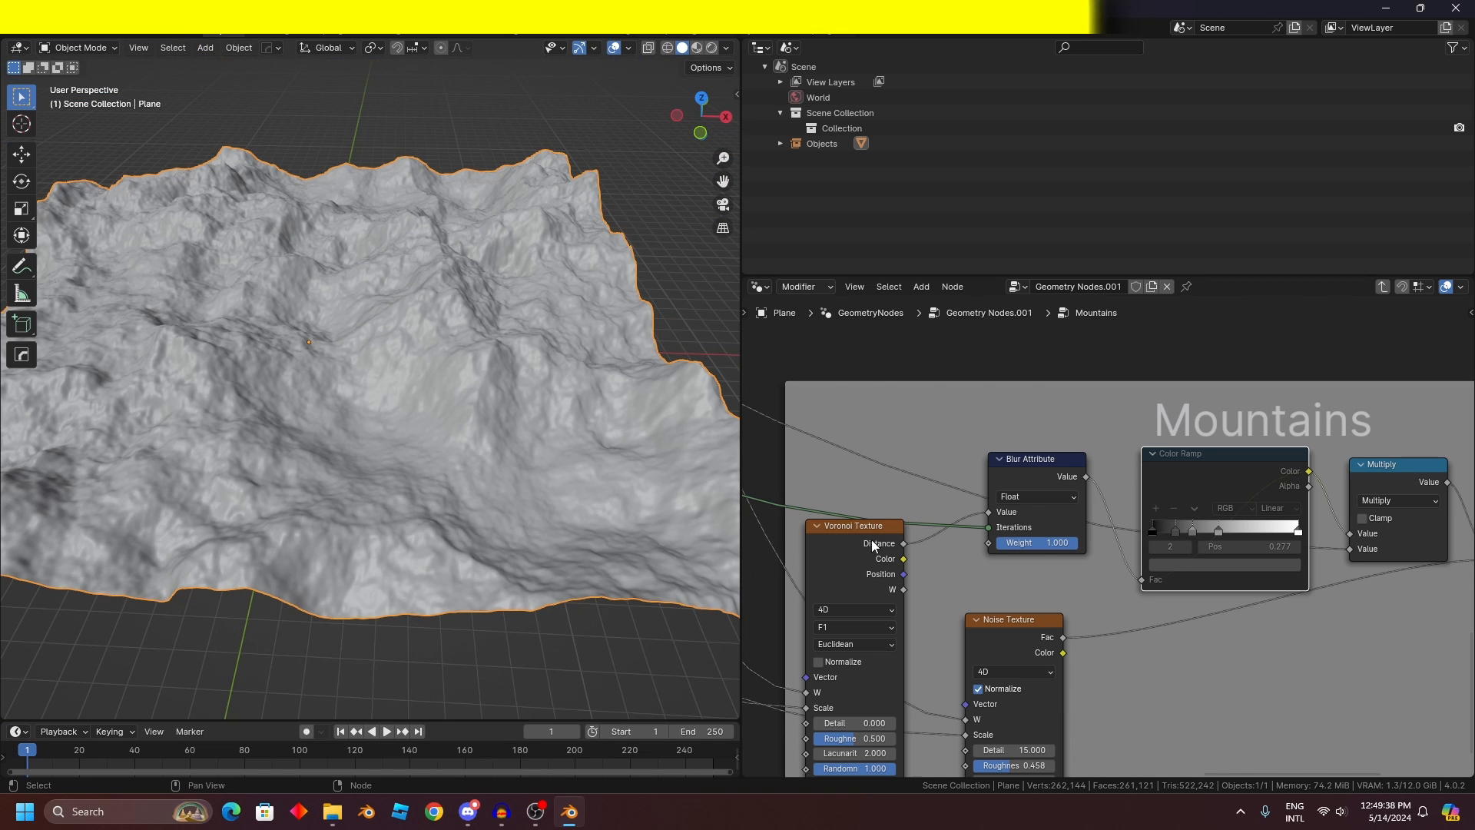
# Step: Preview the Mountains frame's Voronoi Texture through a Viewer node and remove the Viewer again
pyautogui.keyDown('ctrl'); pyautogui.keyDown('shift'); pyautogui.click(850, 545); pyautogui.keyUp('shift'); pyautogui.keyUp('ctrl')
pyautogui.scroll(-4, 1107, 534)
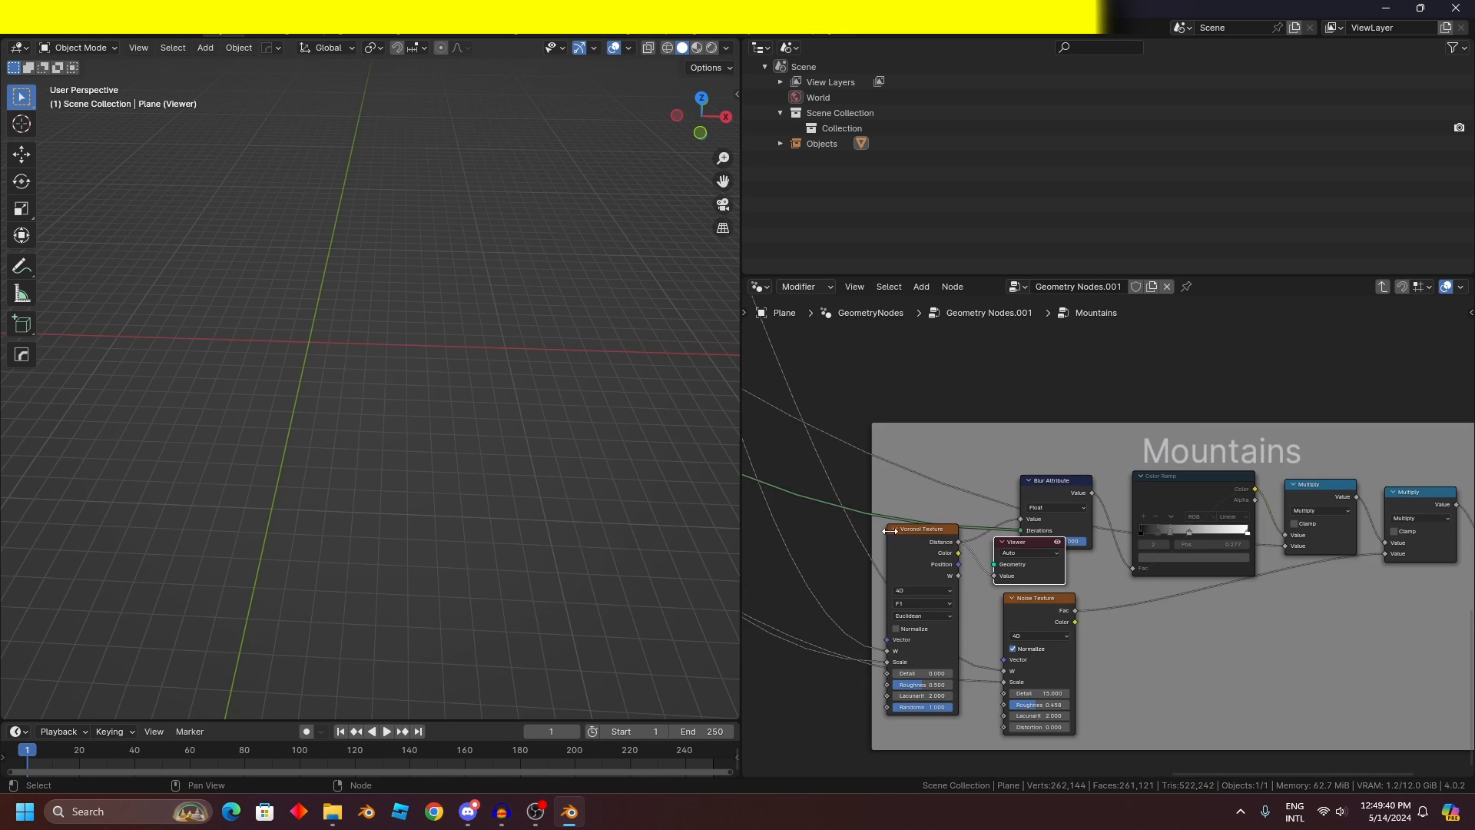
pyautogui.scroll(3, 1066, 504)
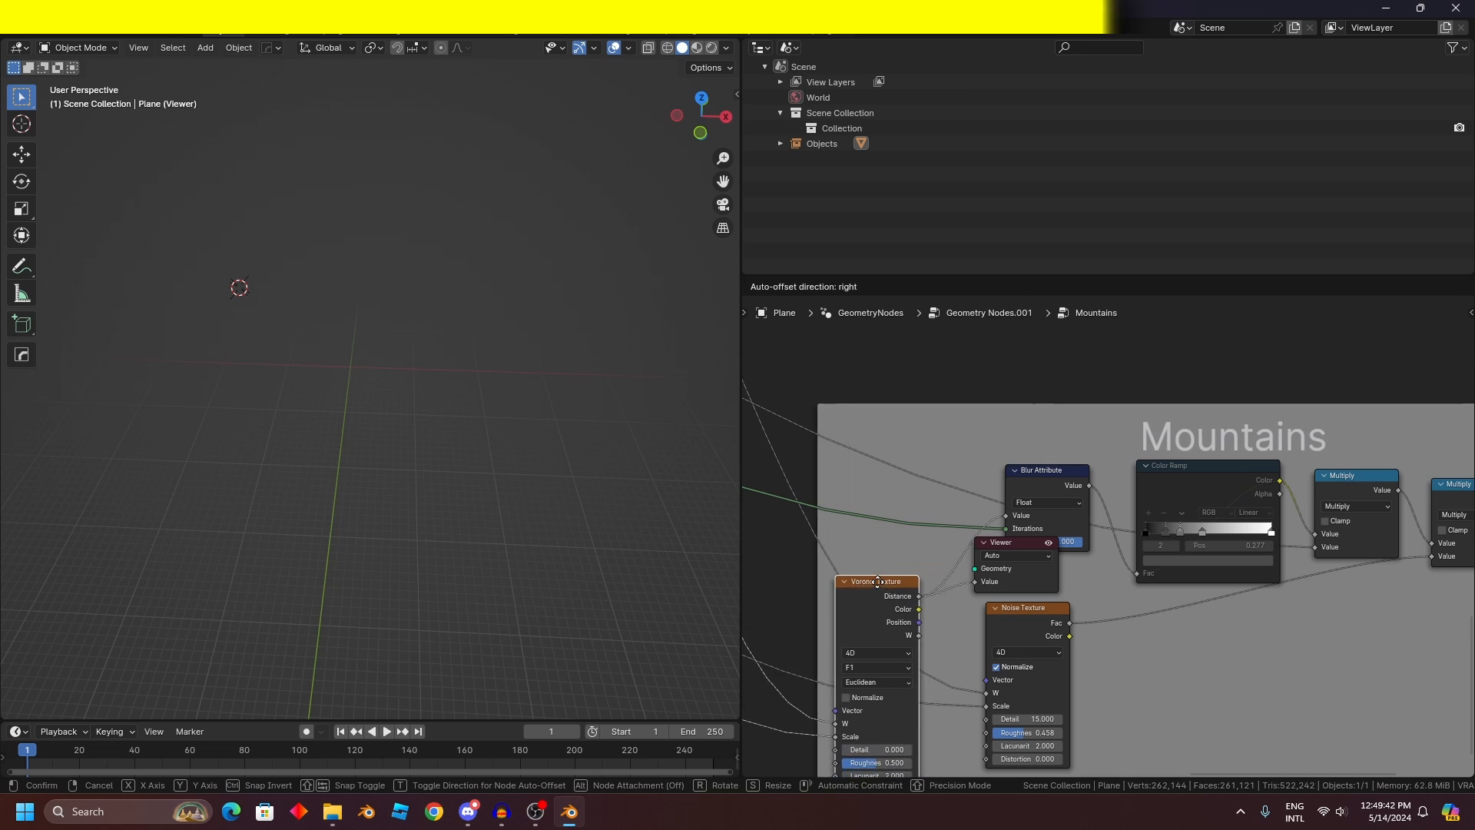
pyautogui.press('x')
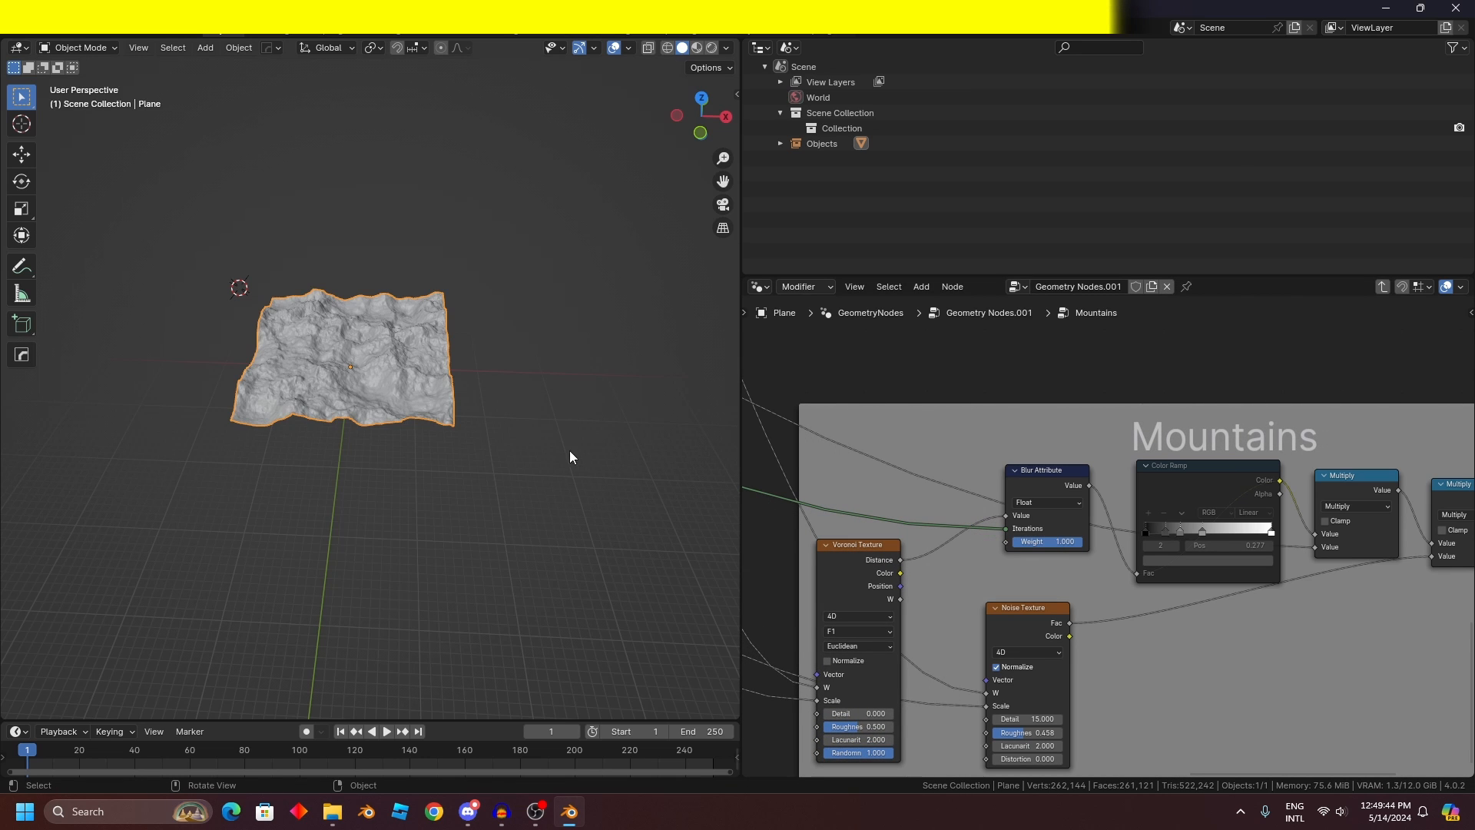
# Step: Trace the V-shaped valley profile between two slopes with annotation strokes on a close view of the terrain
pyautogui.moveTo(570, 450); pyautogui.dragTo(515, 423, button='middle')
pyautogui.scroll(5, 537, 412)
pyautogui.scroll(1, 515, 430)
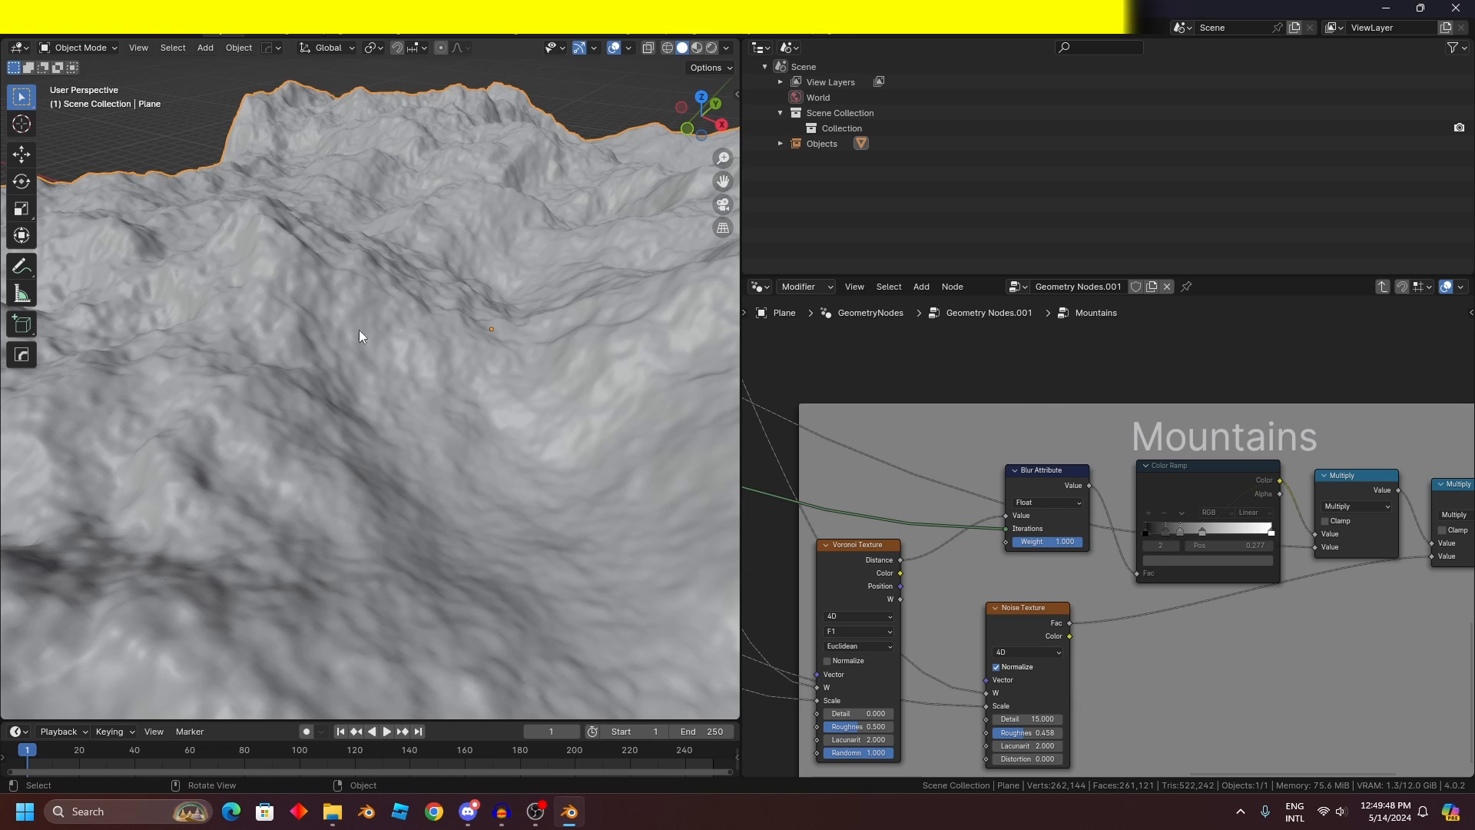
pyautogui.click(20, 266)
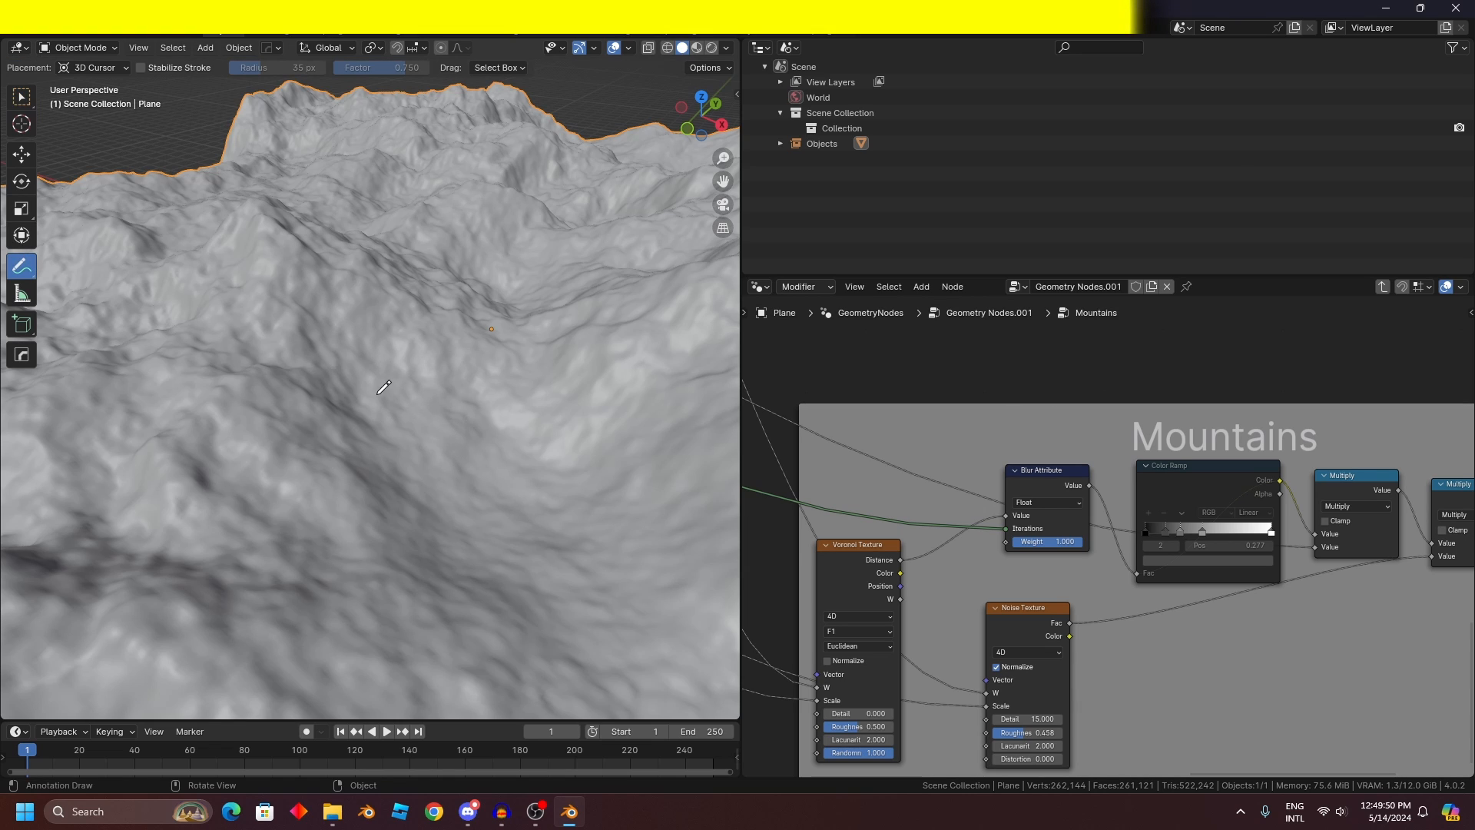
pyautogui.moveTo(338, 291); pyautogui.dragTo(409, 394)
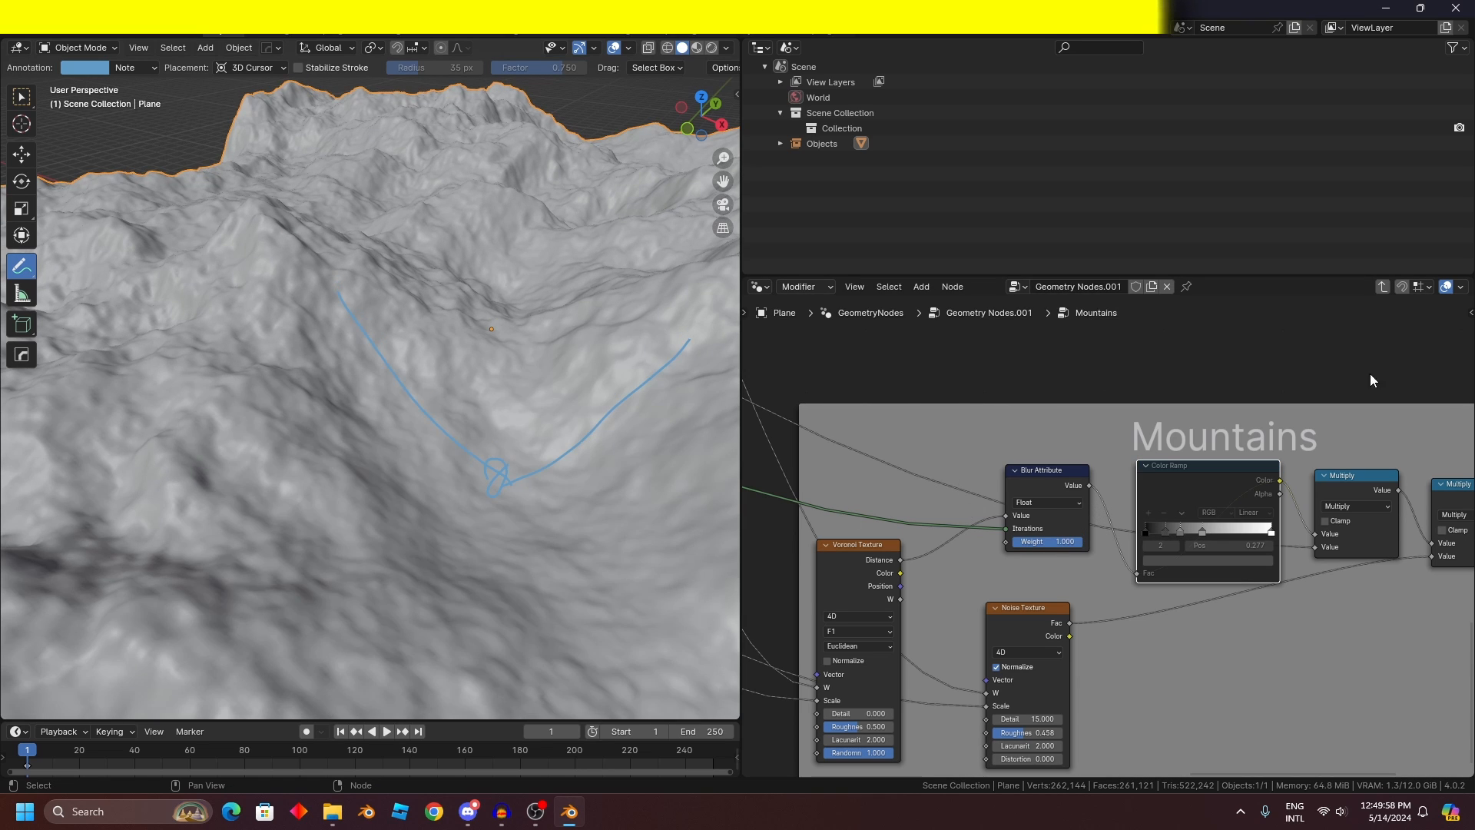
# Step: Unmute the Color Ramp, erase the V-shaped valley annotation with the Annotate Eraser, and restore the selection tool
pyautogui.moveTo(22, 265)
pyautogui.mouseDown()
pyautogui.moveTo(54, 270)
pyautogui.moveTo(85, 366)
pyautogui.mouseUp()
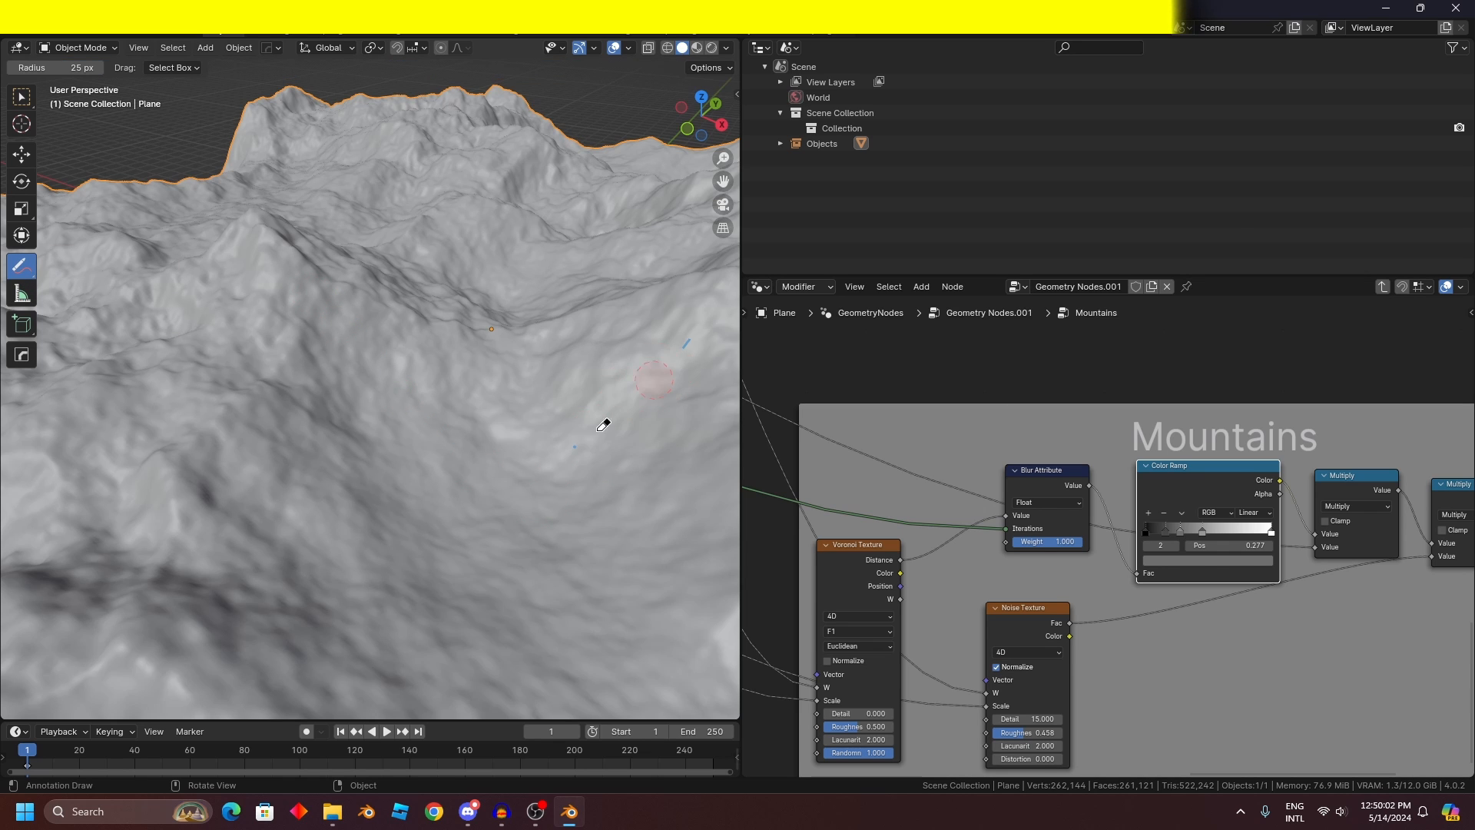
pyautogui.click(22, 97)
pyautogui.scroll(-5, 373, 329)
pyautogui.moveTo(370, 329); pyautogui.dragTo(482, 366, button='middle')
# Step: Move the Blur Attribute and Color Ramp nodes together higher up in the Mountains frame
pyautogui.scroll(-4, 1390, 487)
pyautogui.moveTo(1390, 487); pyautogui.dragTo(1051, 468, button='middle')
pyautogui.scroll(6, 958, 431)
pyautogui.scroll(5, 937, 461)
pyautogui.moveTo(931, 468); pyautogui.dragTo(1098, 477, button='middle')
pyautogui.scroll(-6, 1007, 448)
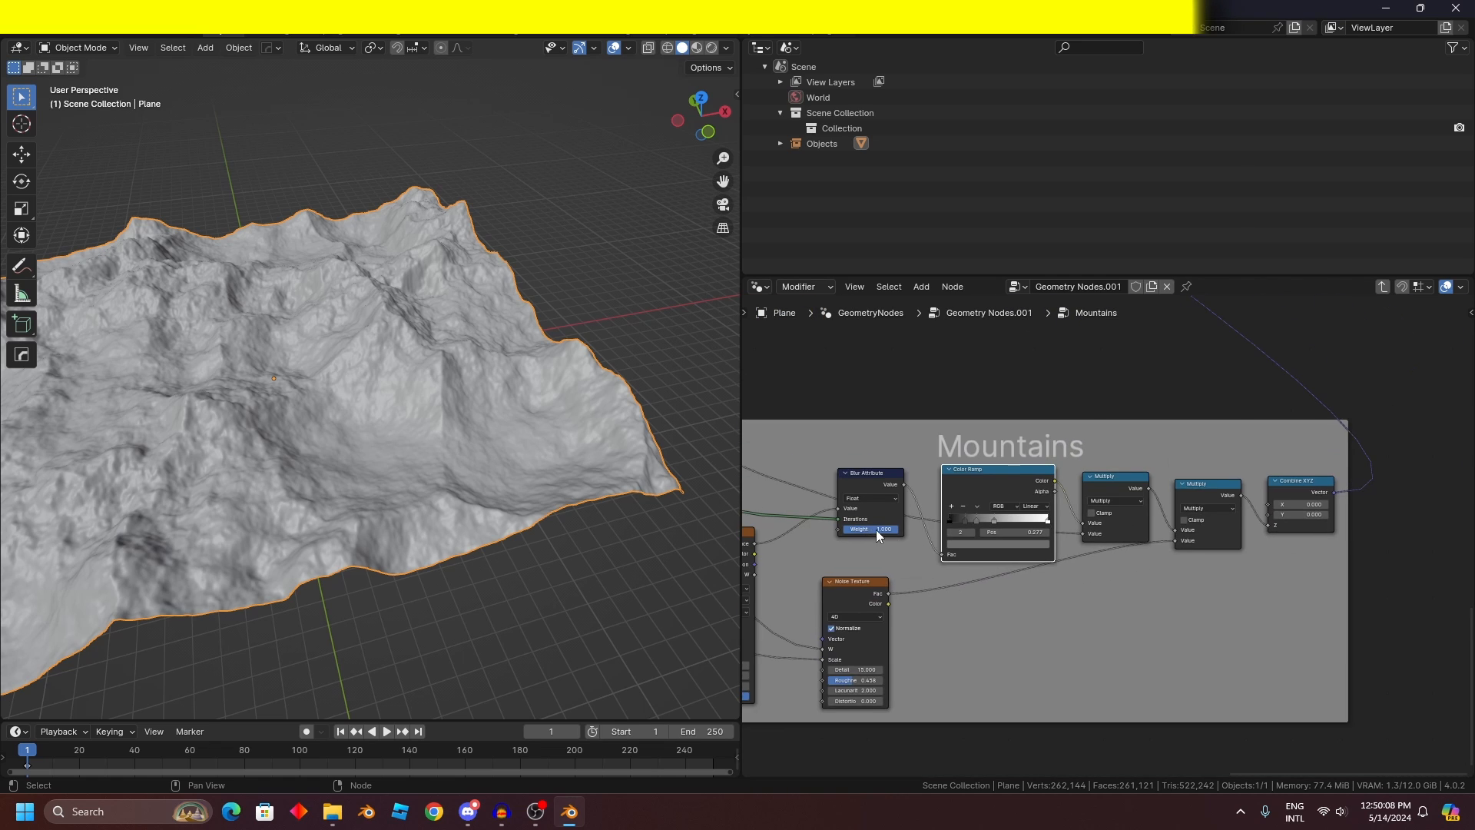
pyautogui.moveTo(876, 529); pyautogui.dragTo(1057, 472, button='middle')
pyautogui.moveTo(798, 418); pyautogui.dragTo(1078, 504)
pyautogui.moveTo(1074, 502); pyautogui.dragTo(1060, 455)
pyautogui.moveTo(941, 560); pyautogui.dragTo(943, 554)
# Step: Reposition the first Multiply node beside the Color Ramp in the Mountains frame
pyautogui.moveTo(1180, 475); pyautogui.dragTo(1122, 515, button='middle')
pyautogui.scroll(3, 1121, 514)
pyautogui.moveTo(1157, 473)
pyautogui.mouseDown()
pyautogui.moveTo(1159, 486)
pyautogui.moveTo(1149, 432)
pyautogui.moveTo(1159, 461)
pyautogui.moveTo(1142, 487)
pyautogui.mouseUp()
pyautogui.scroll(-6, 1142, 487)
pyautogui.moveTo(1141, 488); pyautogui.dragTo(1292, 511, button='middle')
pyautogui.moveTo(1292, 509); pyautogui.dragTo(1357, 503)
pyautogui.scroll(5, 1286, 484)
pyautogui.scroll(-5, 838, 427)
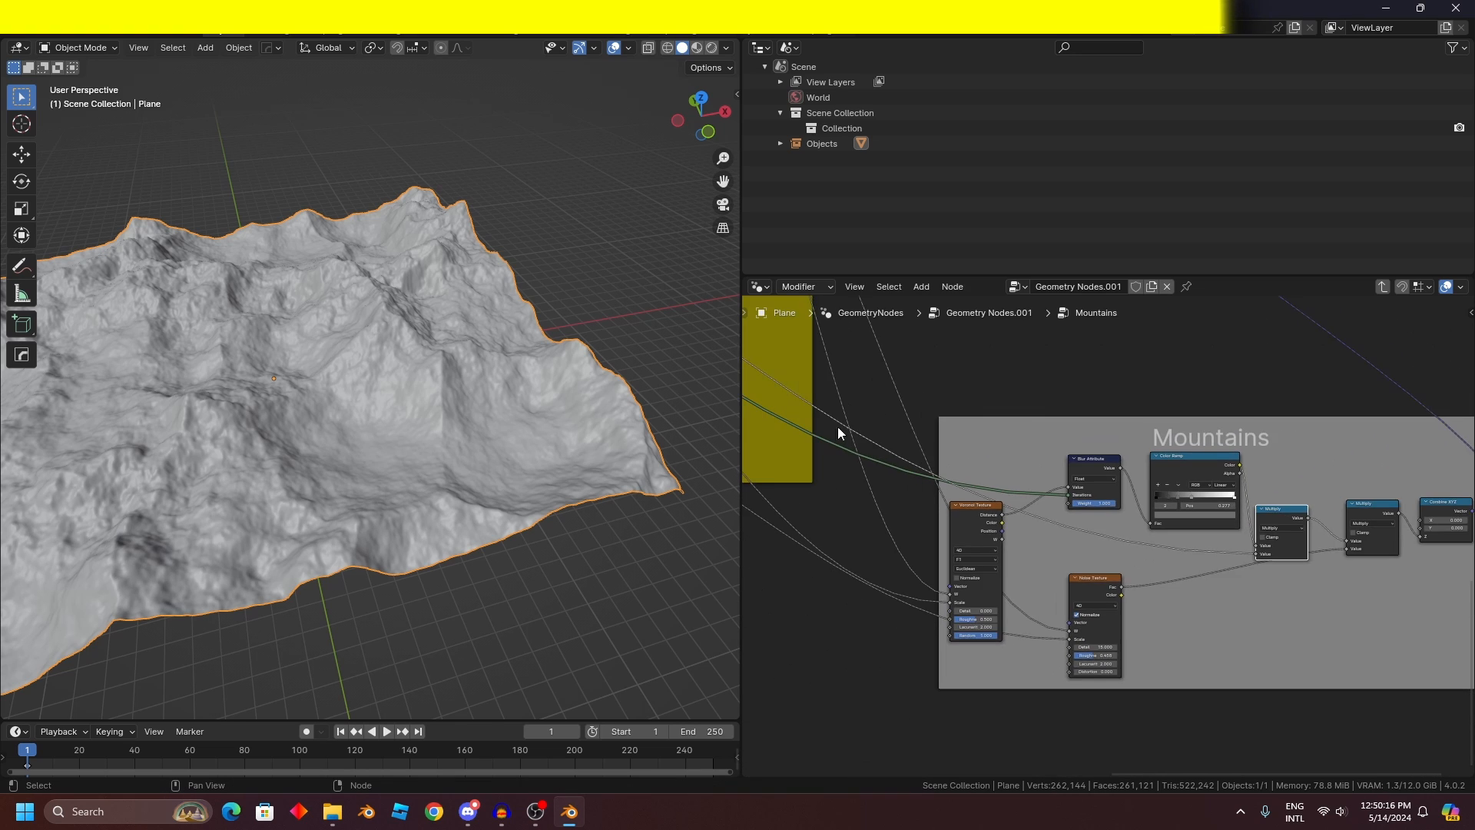
# Step: Trace the links feeding the first Multiply node in the Mountains frame and shift the node slightly
pyautogui.moveTo(837, 427); pyautogui.dragTo(1045, 506, button='middle')
pyautogui.scroll(-3, 829, 407)
pyautogui.moveTo(1260, 483); pyautogui.dragTo(907, 449, button='middle')
pyautogui.scroll(6, 984, 492)
pyautogui.moveTo(1061, 484); pyautogui.dragTo(1204, 470, button='middle')
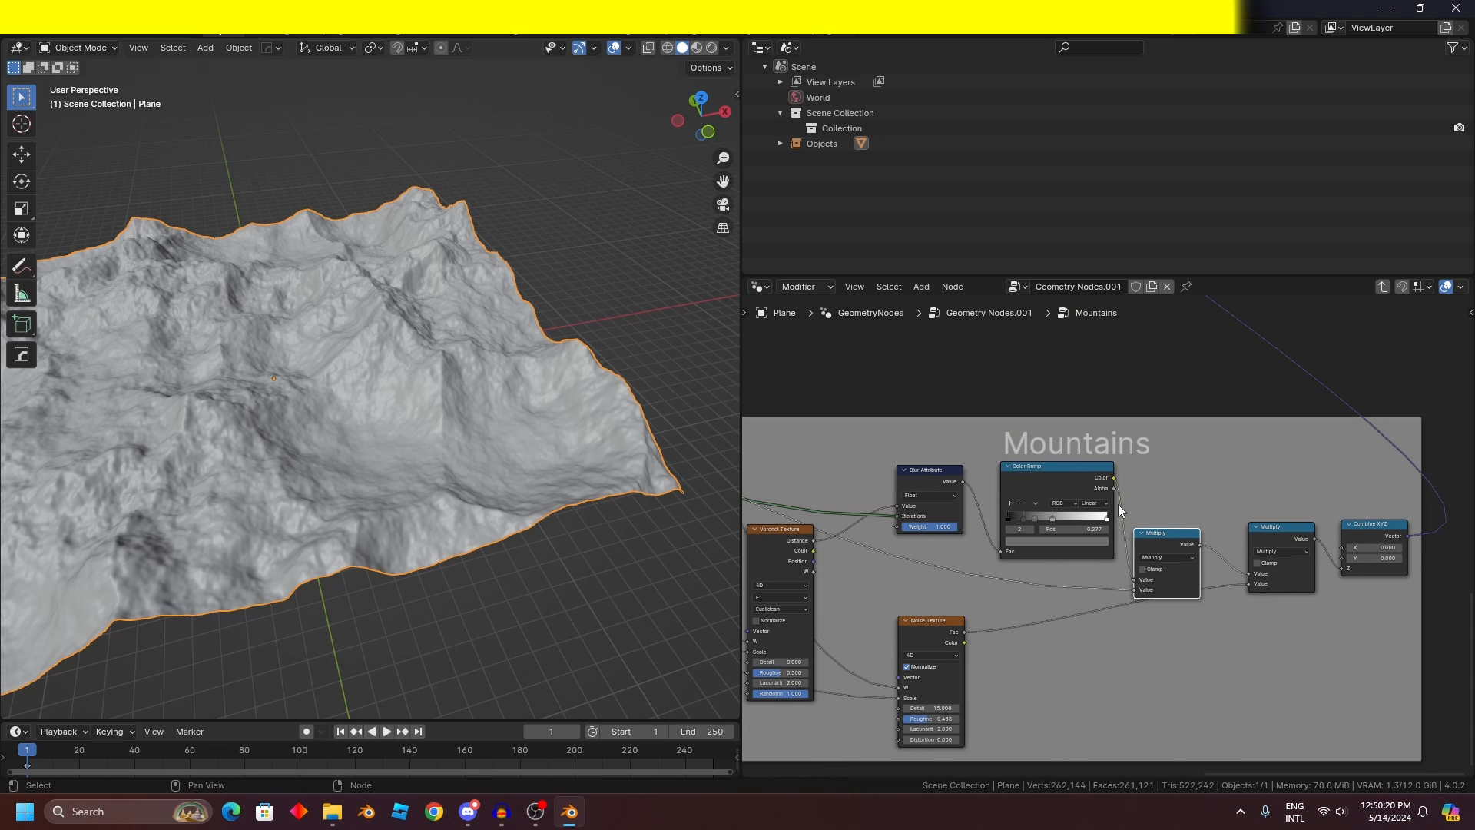
pyautogui.scroll(6, 1145, 491)
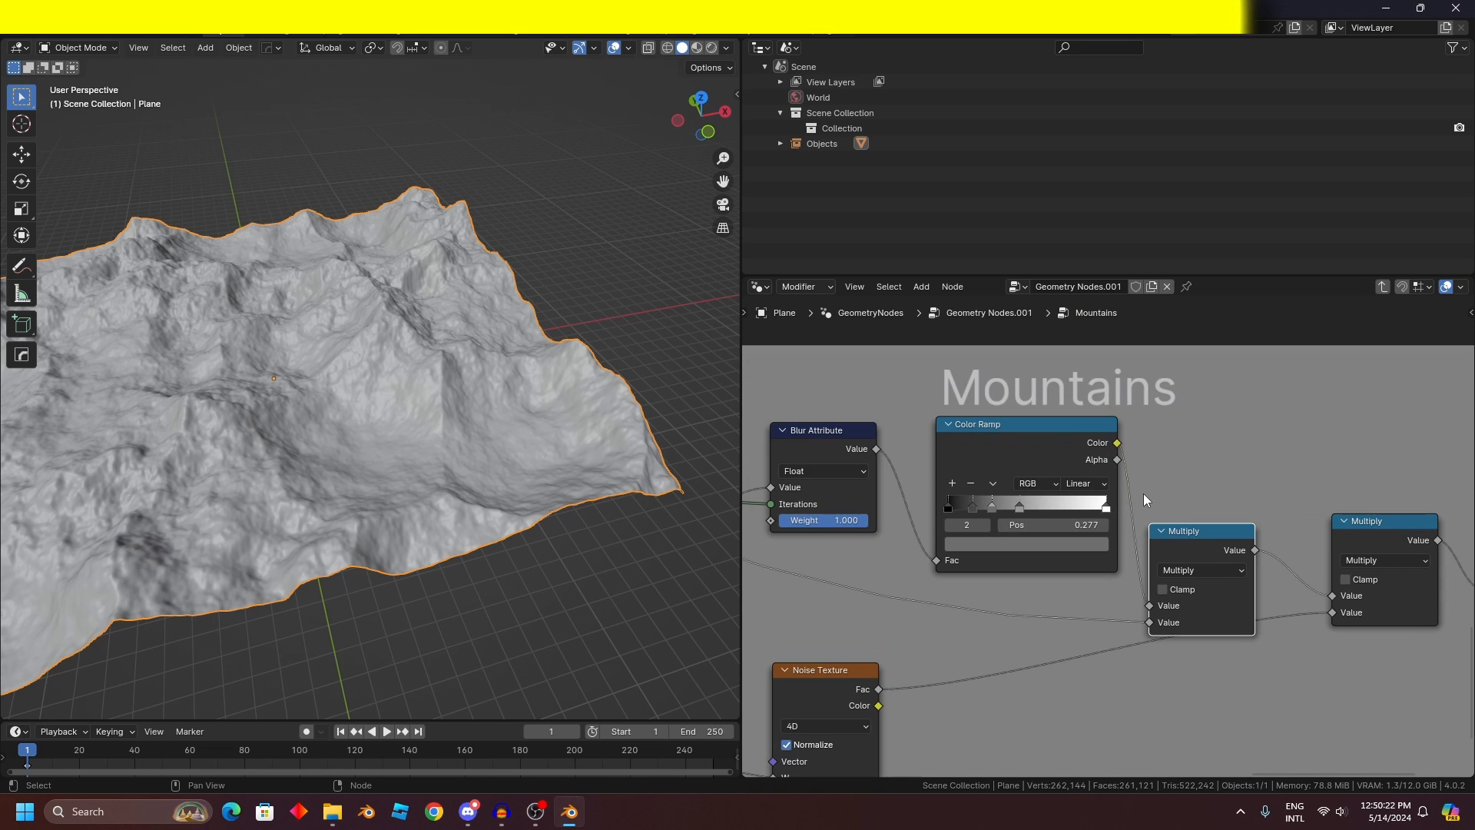
pyautogui.moveTo(1239, 571); pyautogui.dragTo(1247, 555)
pyautogui.moveTo(1238, 564); pyautogui.dragTo(1140, 535, button='middle')
pyautogui.scroll(-3, 1140, 534)
pyautogui.scroll(-4, 885, 622)
pyautogui.moveTo(885, 623); pyautogui.dragTo(1081, 574, button='middle')
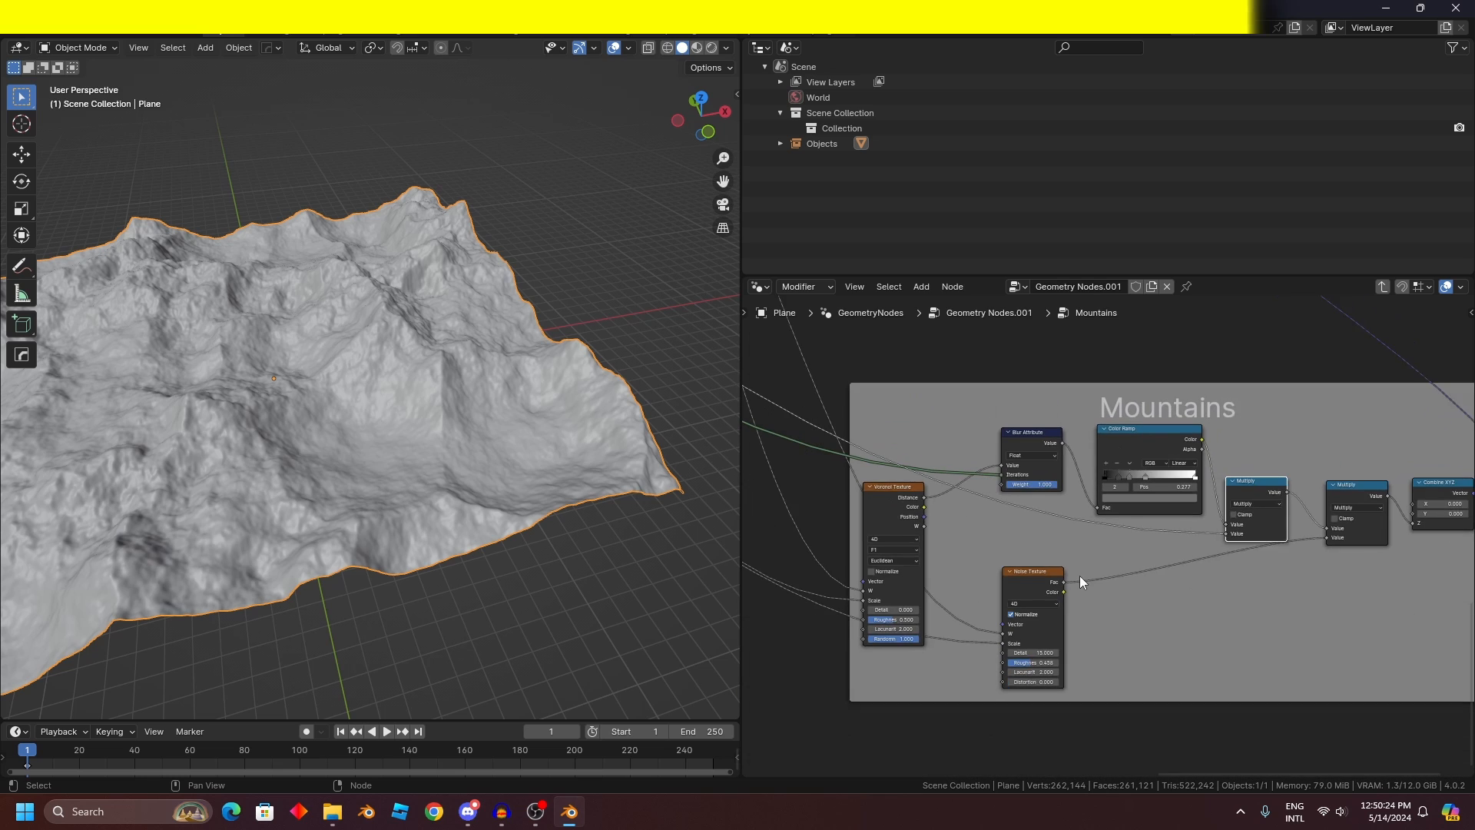
# Step: Nudge the first Multiply node and the Noise Texture node while following their links to the second Multiply
pyautogui.scroll(-1, 1080, 574)
pyautogui.moveTo(898, 418); pyautogui.dragTo(1277, 552, button='middle')
pyautogui.moveTo(1251, 533)
pyautogui.mouseDown()
pyautogui.moveTo(821, 367)
pyautogui.moveTo(954, 461)
pyautogui.moveTo(1249, 526)
pyautogui.mouseUp()
pyautogui.press('g')
pyautogui.click(1239, 508)
pyautogui.scroll(-5, 1210, 540)
pyautogui.moveTo(1051, 554); pyautogui.dragTo(1082, 568, button='middle')
pyautogui.scroll(4, 1082, 568)
pyautogui.moveTo(1054, 550); pyautogui.dragTo(1057, 559)
pyautogui.scroll(6, 1114, 539)
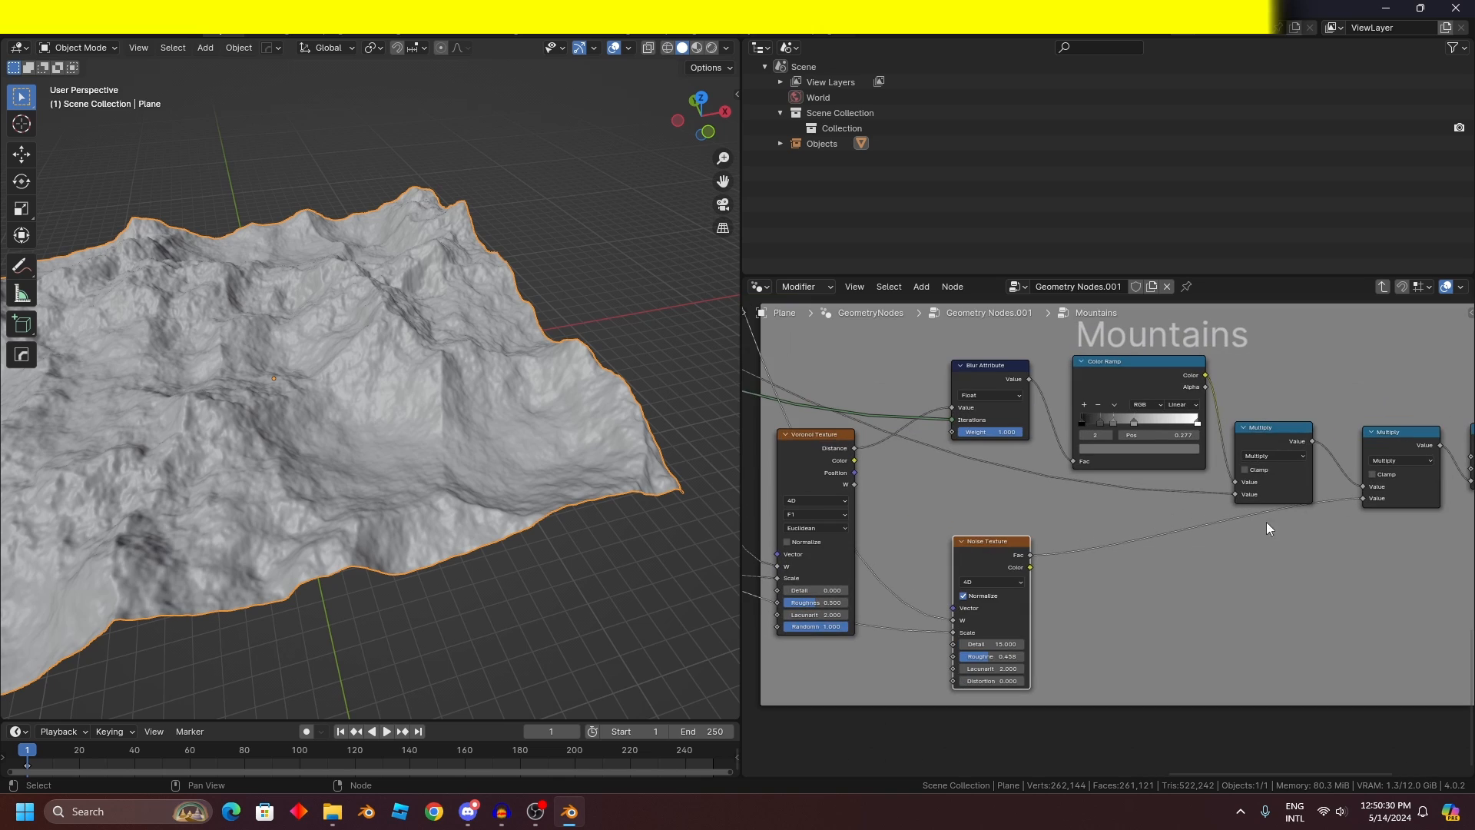
# Step: Nudge the second Multiply node and the Combine XYZ node at the end of the Mountains frame
pyautogui.moveTo(1299, 523); pyautogui.dragTo(1062, 549, button='middle')
pyautogui.scroll(4, 1100, 538)
pyautogui.moveTo(1207, 443)
pyautogui.mouseDown()
pyautogui.moveTo(1204, 489)
pyautogui.moveTo(1191, 465)
pyautogui.mouseUp()
pyautogui.scroll(-3, 1221, 492)
pyautogui.moveTo(1256, 505); pyautogui.dragTo(973, 607, button='middle')
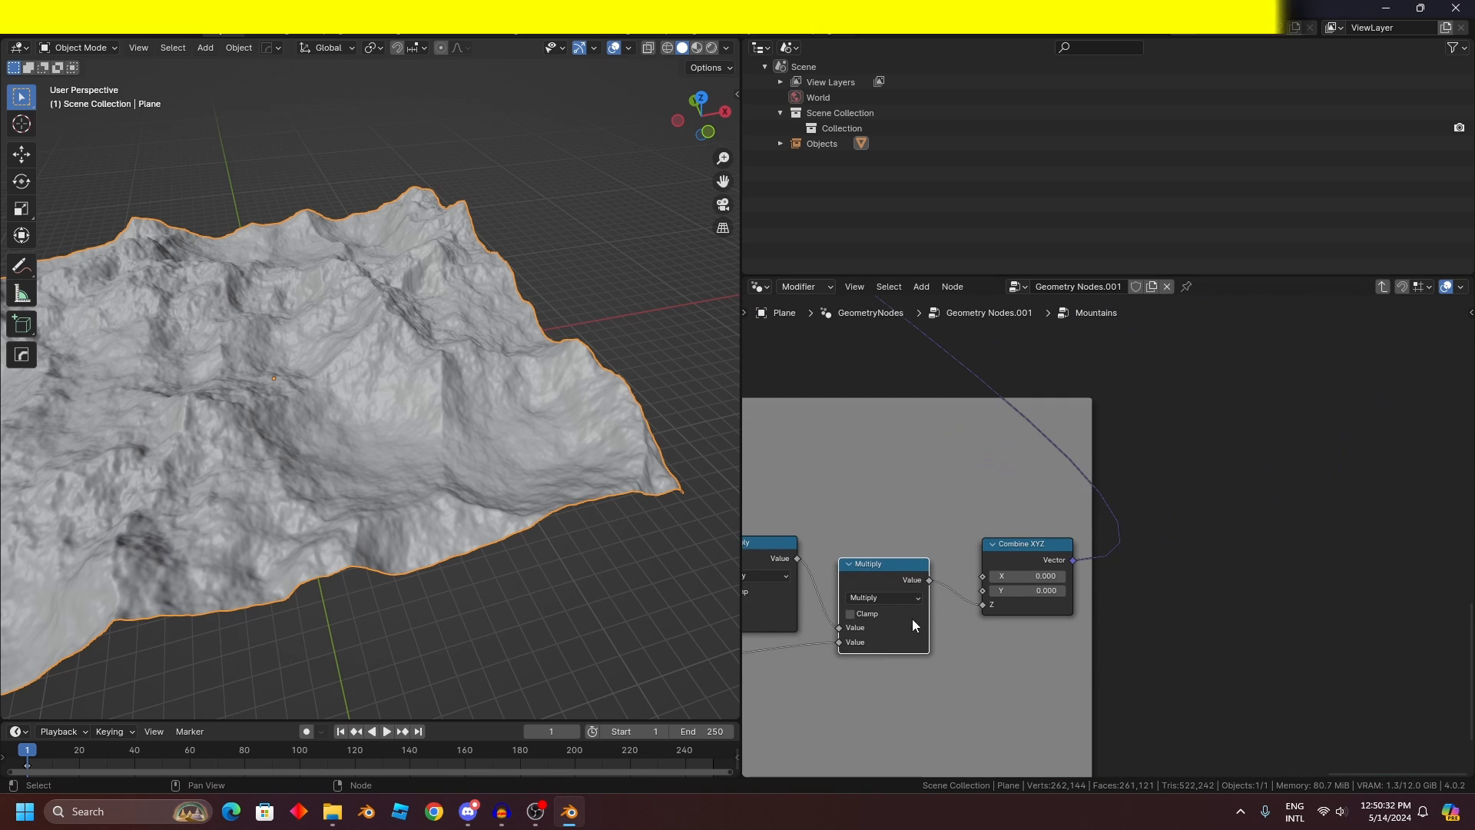
pyautogui.scroll(5, 922, 611)
pyautogui.moveTo(1004, 554); pyautogui.dragTo(978, 555)
# Step: Draw three vertical annotation strokes through the terrain in front view to illustrate the Z displacement
pyautogui.click(709, 133)
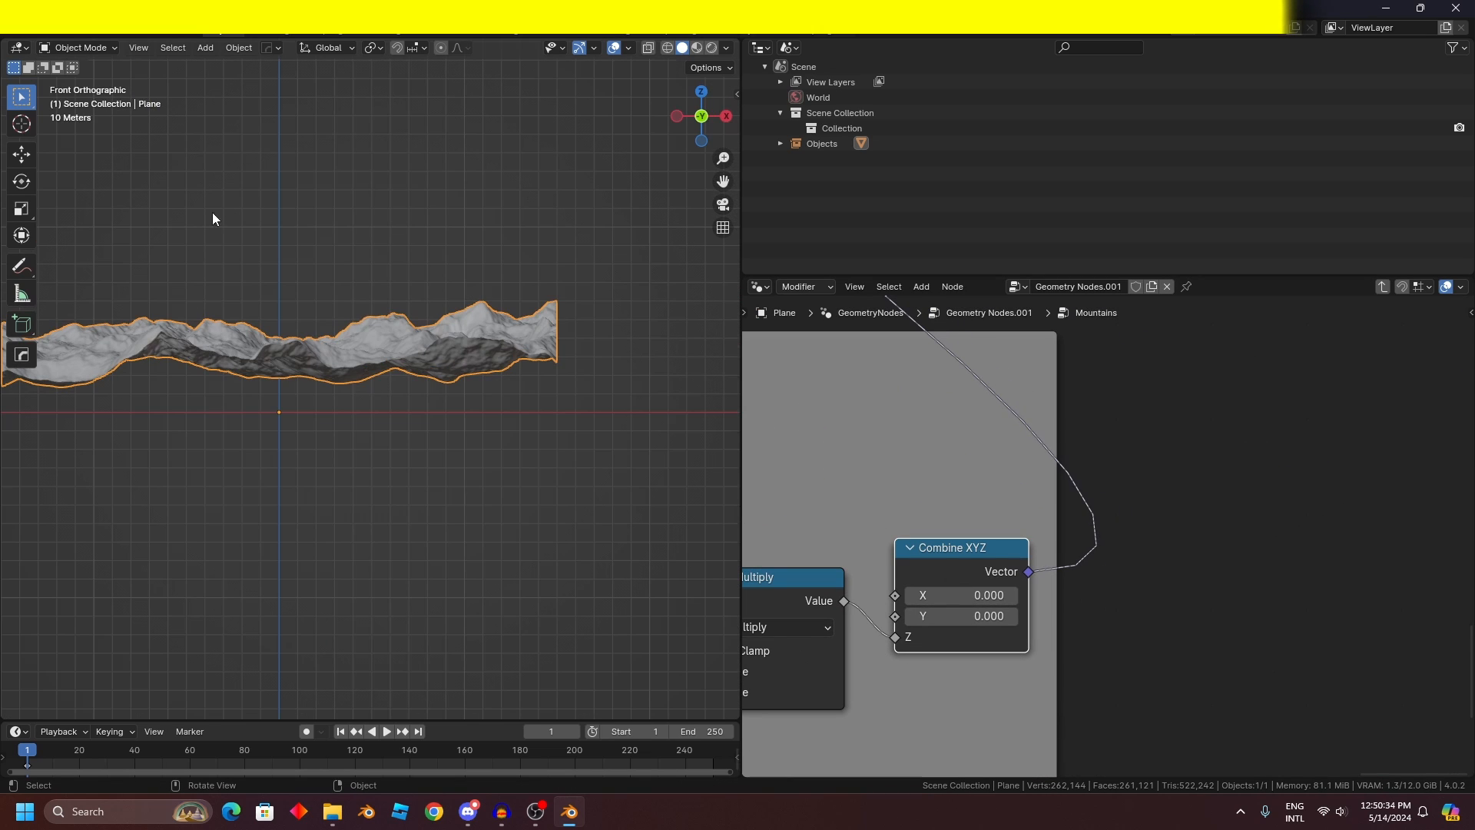
pyautogui.moveTo(17, 269); pyautogui.dragTo(93, 266)
pyautogui.scroll(-3, 263, 393)
pyautogui.keyDown('shift'); pyautogui.moveTo(279, 398); pyautogui.dragTo(363, 426, button='middle'); pyautogui.keyUp('shift')
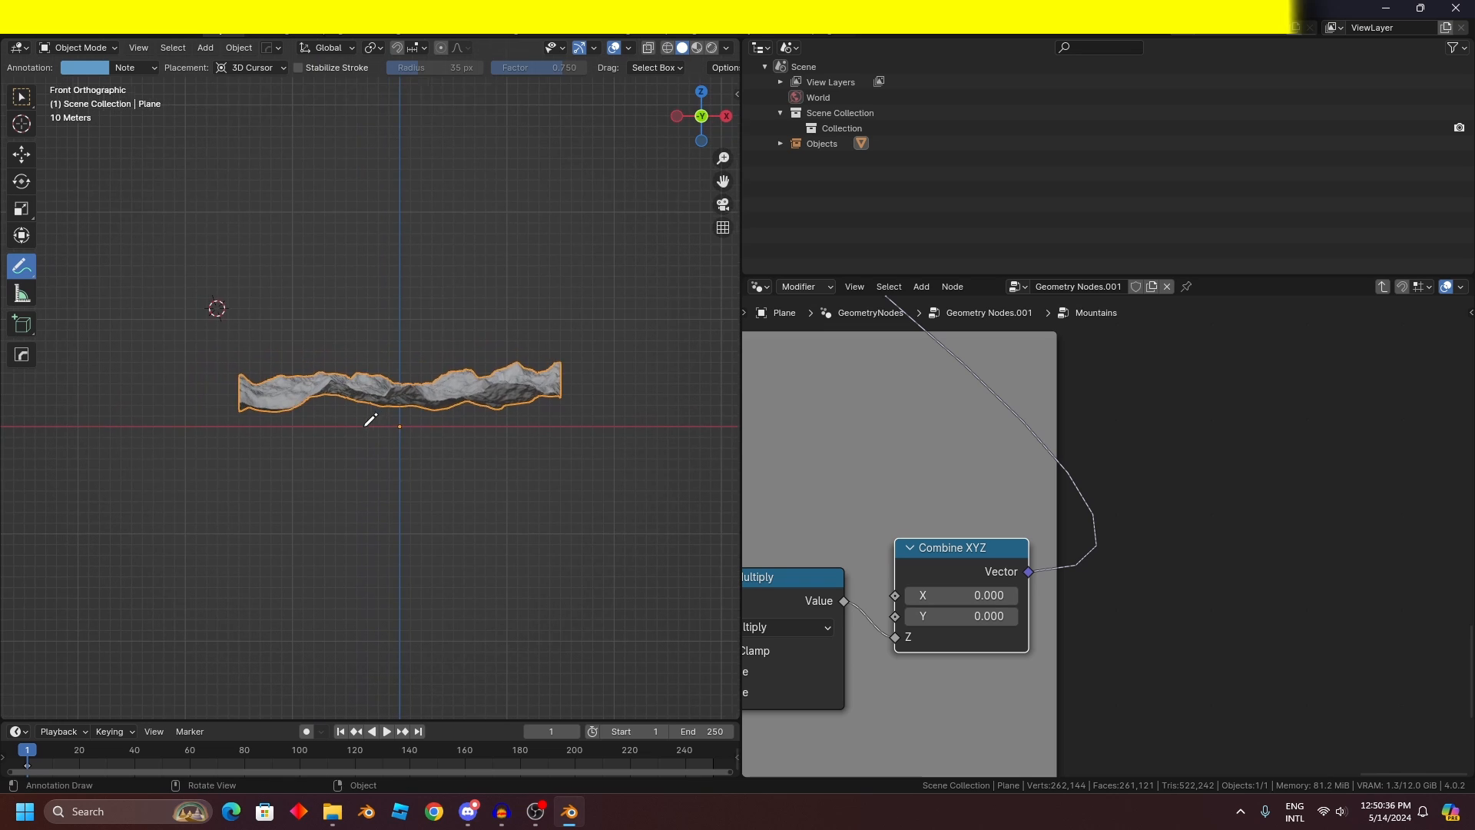
pyautogui.scroll(4, 363, 426)
pyautogui.moveTo(437, 459); pyautogui.dragTo(428, 262)
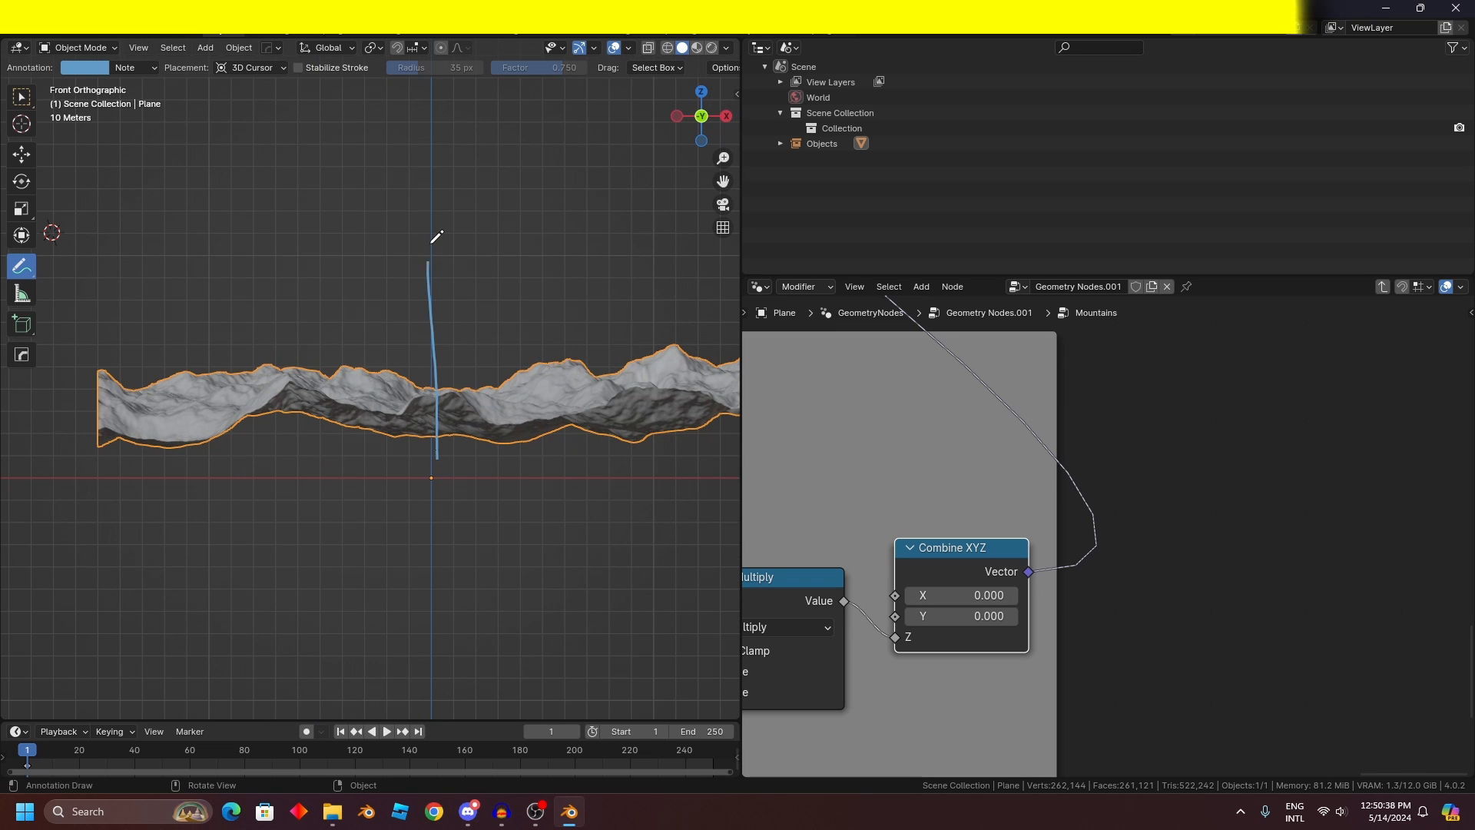
pyautogui.scroll(-2, 538, 437)
pyautogui.moveTo(548, 438); pyautogui.dragTo(553, 252)
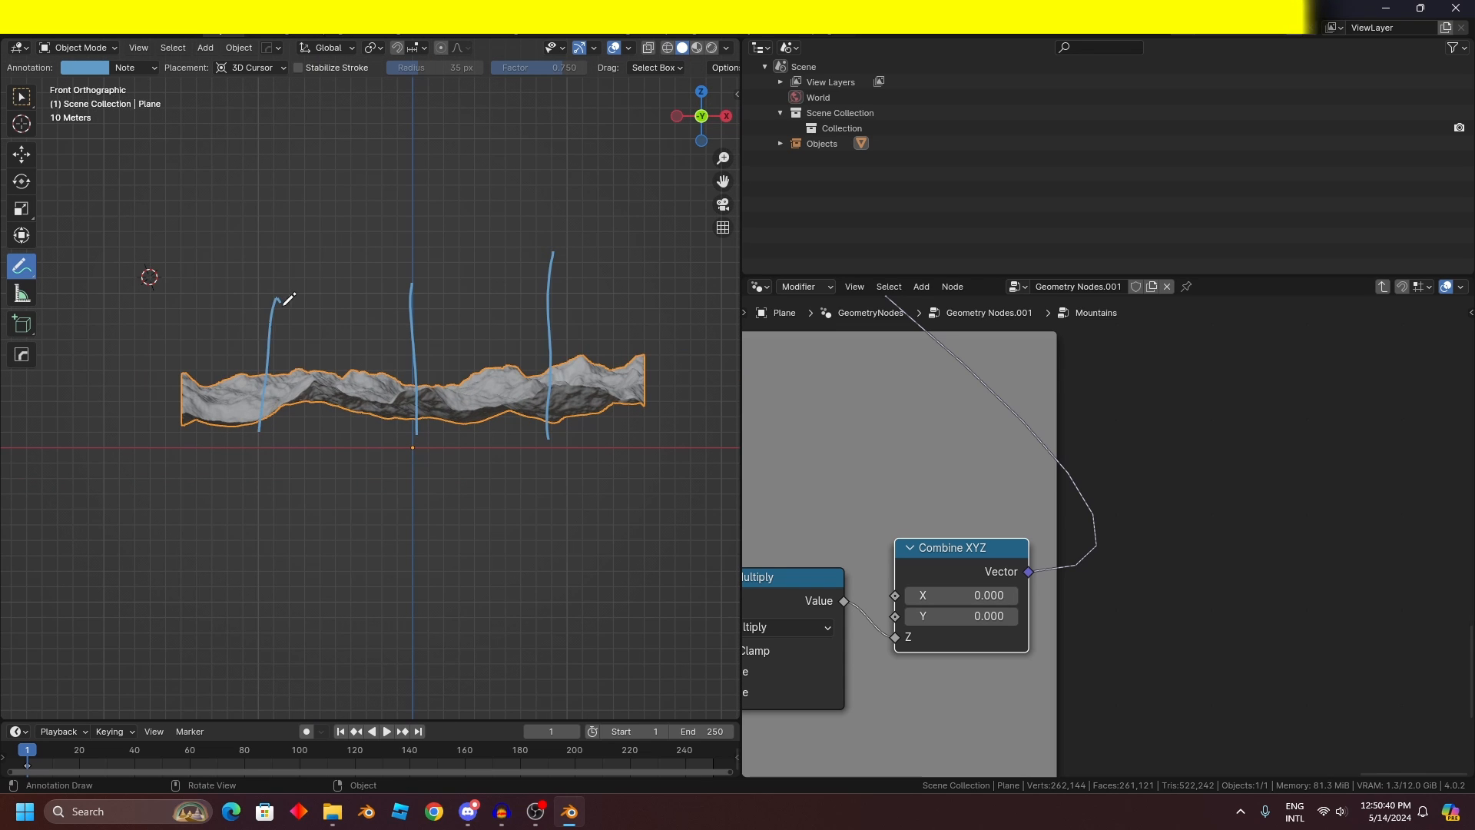
# Step: Mark further directions across the terrain in perspective, undo all the annotation strokes, and restore the selection tool
pyautogui.moveTo(188, 290)
pyautogui.mouseDown(button='middle')
pyautogui.moveTo(154, 283)
pyautogui.moveTo(222, 275)
pyautogui.mouseUp(button='middle')
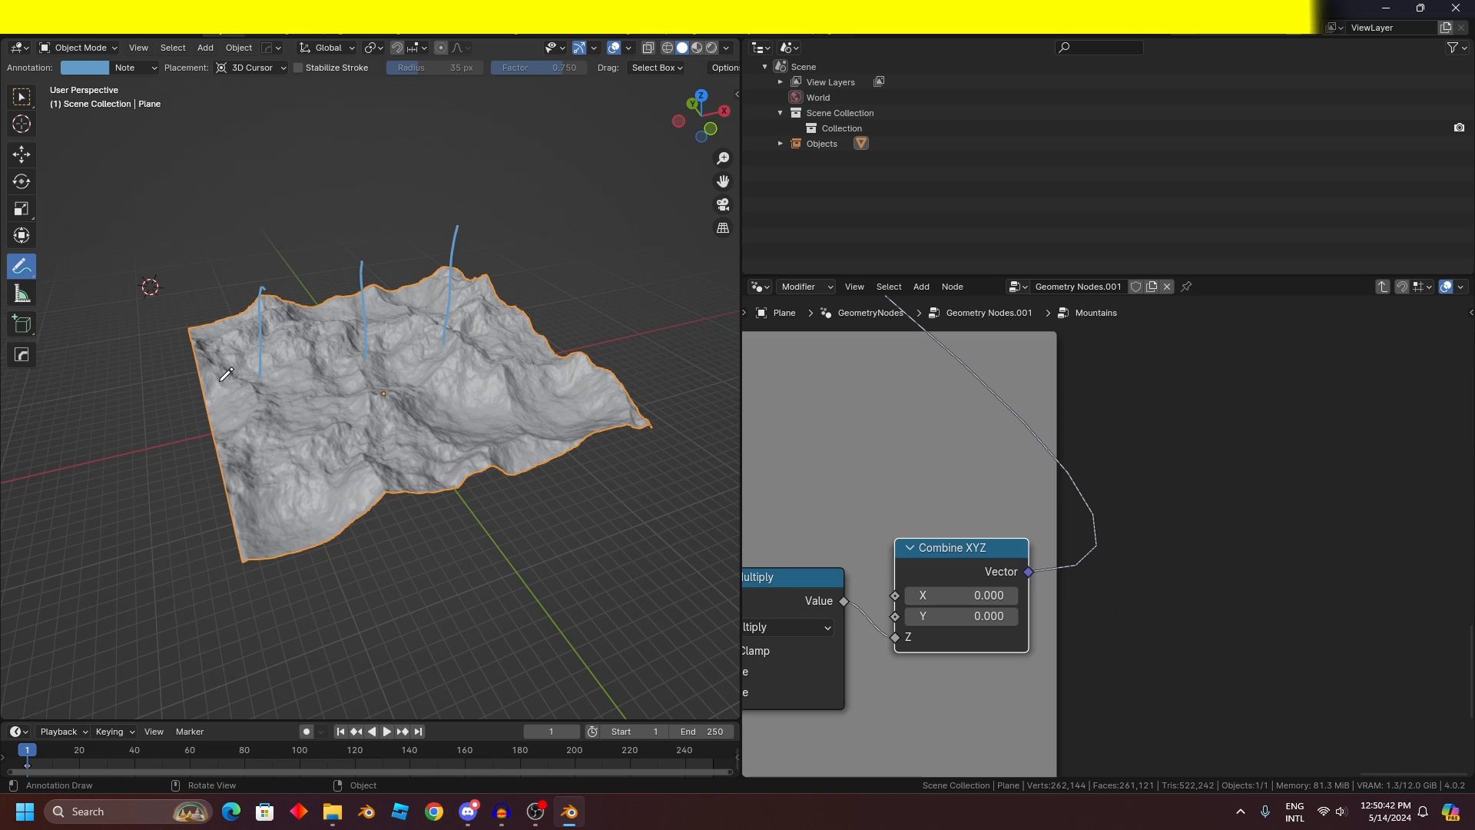
pyautogui.moveTo(406, 407)
pyautogui.mouseDown(button='middle')
pyautogui.moveTo(534, 428)
pyautogui.moveTo(553, 399)
pyautogui.moveTo(520, 357)
pyautogui.mouseUp(button='middle')
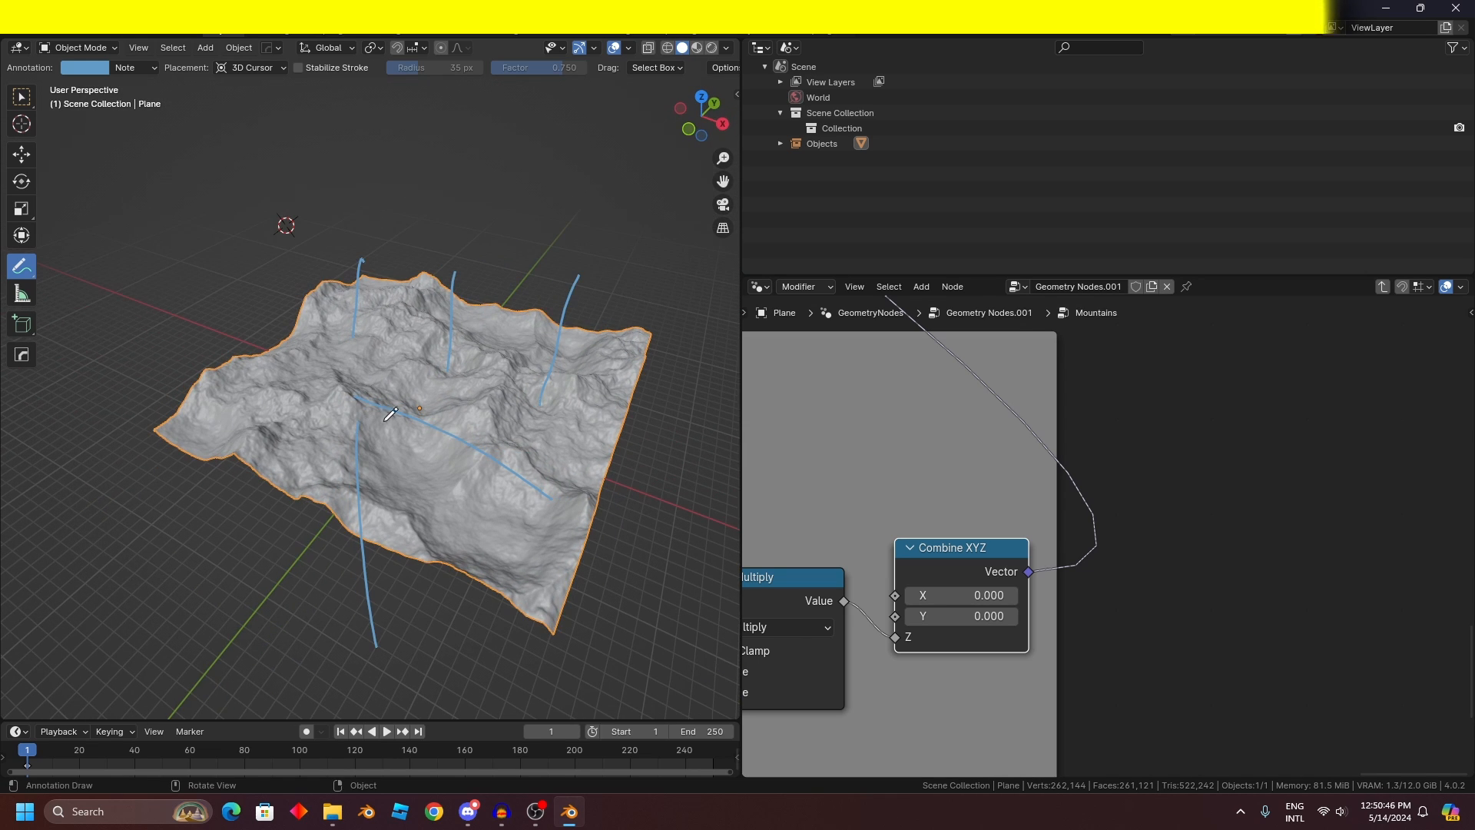
pyautogui.hotkey('ctrl', 'z')
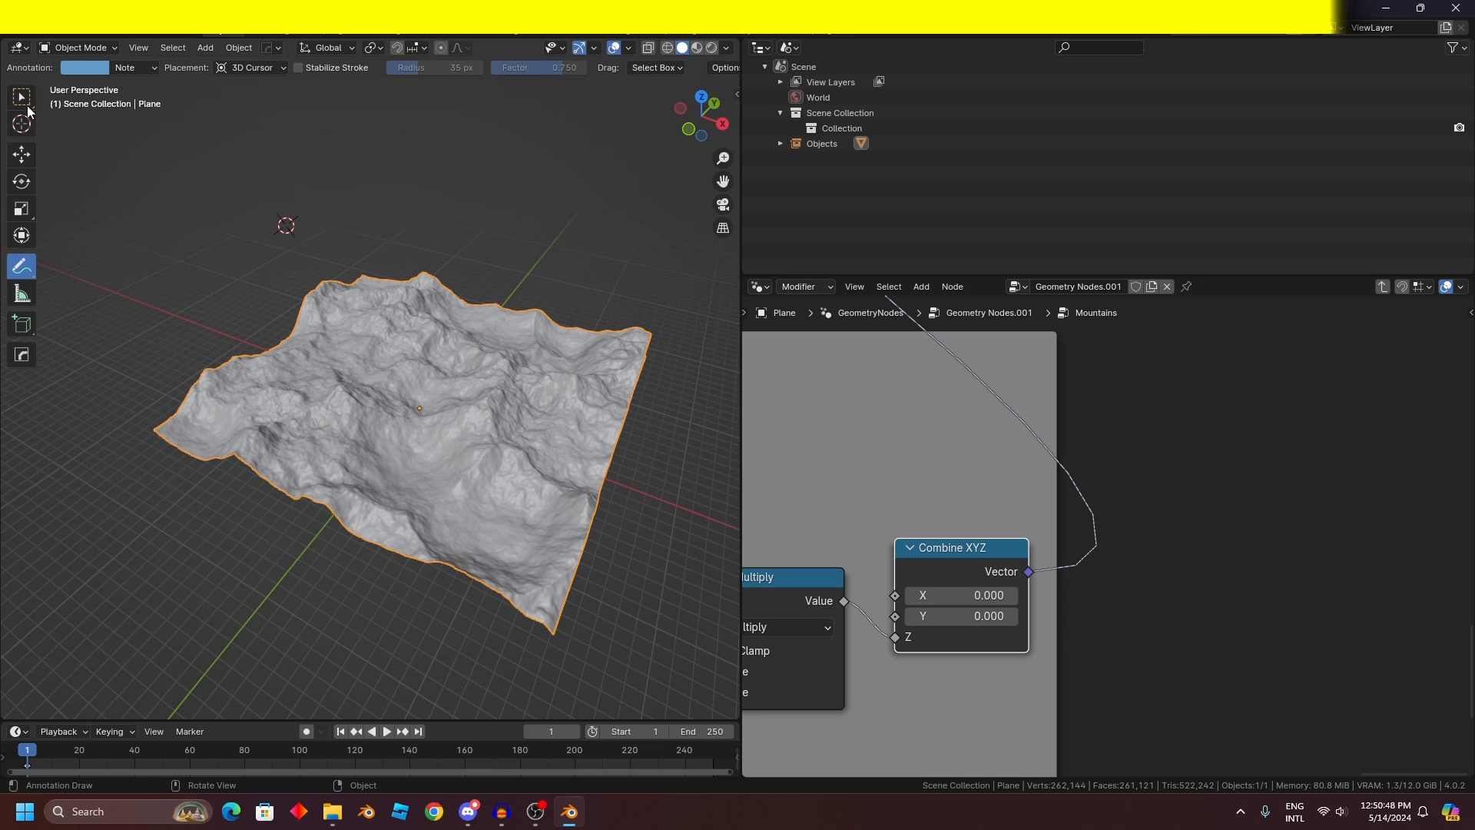
pyautogui.click(25, 106)
# Step: Undo the recent node moves, annotations and mute changes until the water surface is back on the terrain
pyautogui.scroll(-8, 1013, 550)
pyautogui.moveTo(1067, 551); pyautogui.dragTo(1215, 556, button='middle')
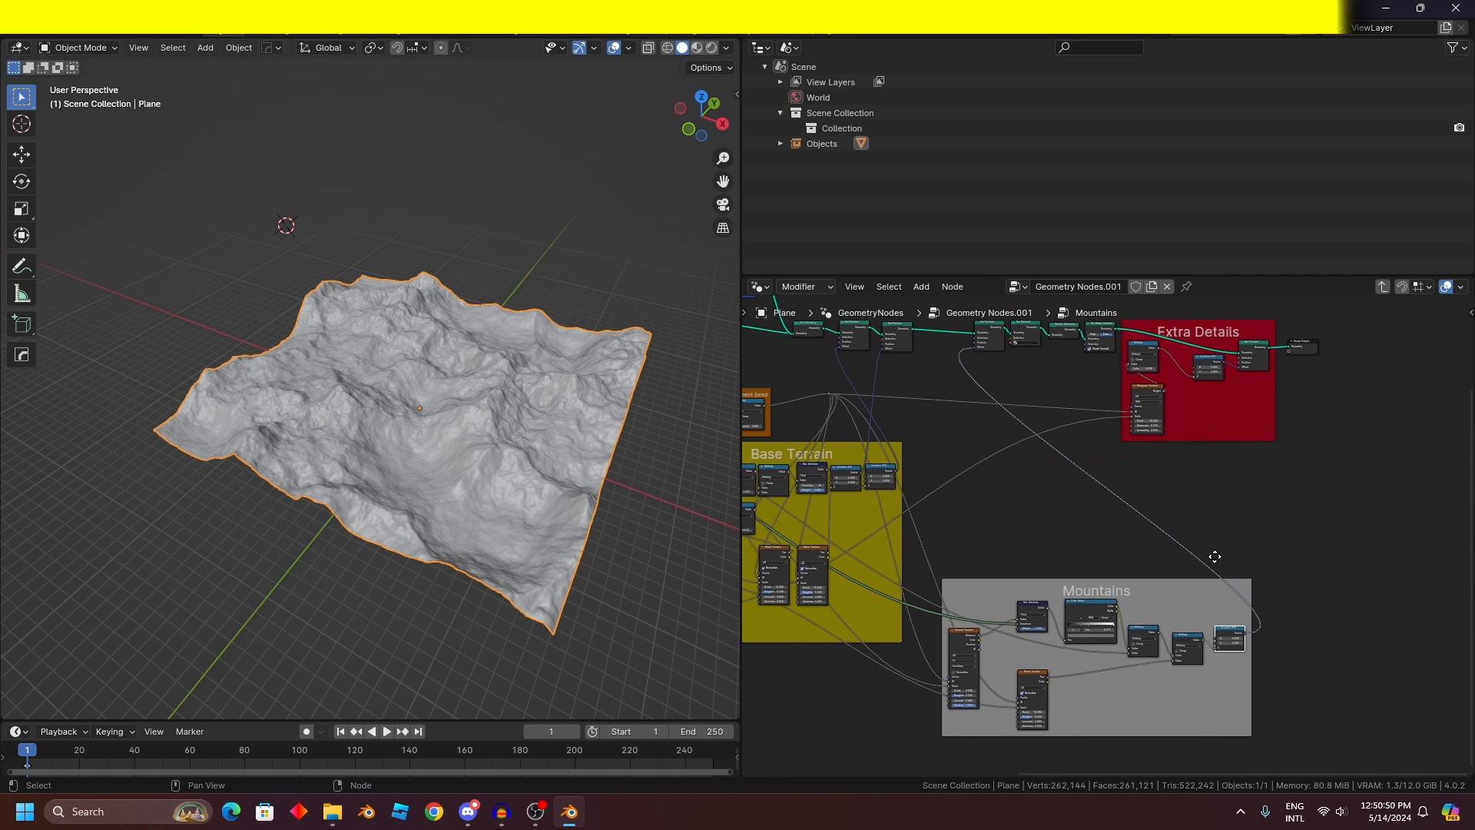
pyautogui.scroll(-1, 1137, 525)
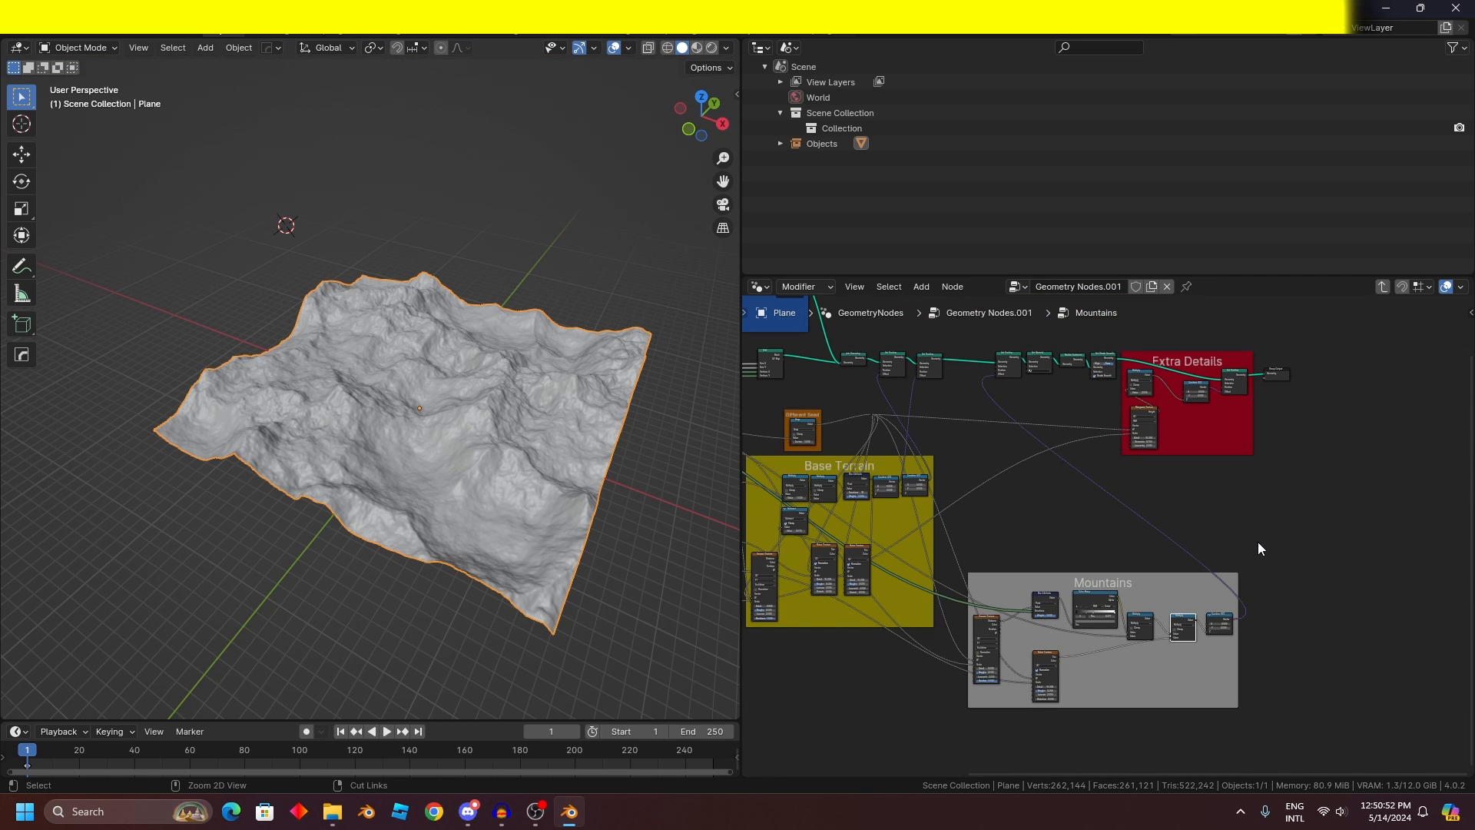
pyautogui.hotkey('ctrl', 'z')
pyautogui.hotkey('ctrl', 'z')
pyautogui.hotkey('ctrl', 'z')
pyautogui.hotkey('ctrl', 'z')
pyautogui.hotkey('ctrl', 'z')
pyautogui.hotkey('ctrl', 'z')
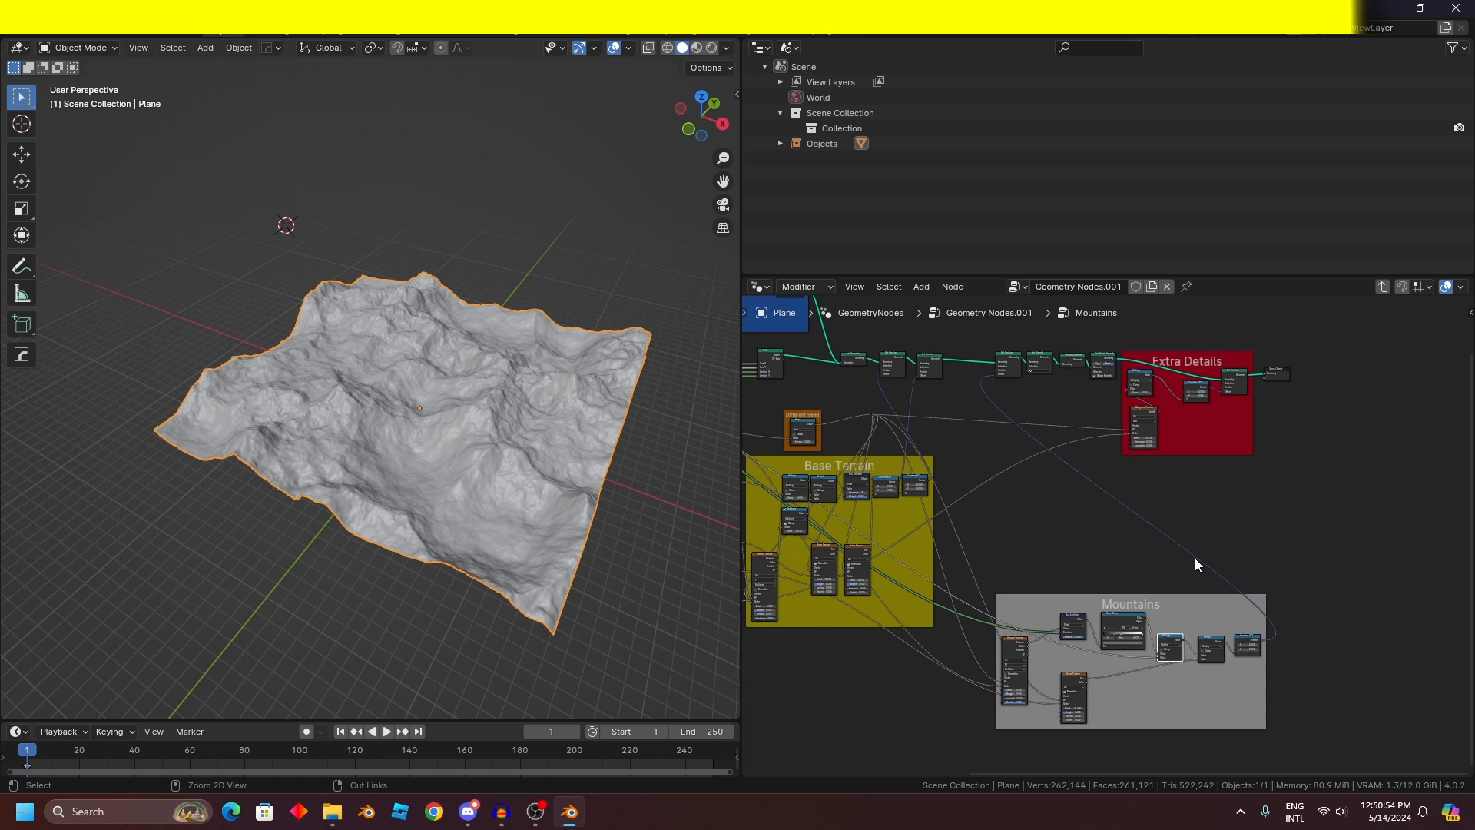
pyautogui.hotkey('ctrl', 'z')
pyautogui.hotkey('ctrl', 'z')
pyautogui.hotkey('ctrl', 'z')
pyautogui.hotkey('ctrl', 'z')
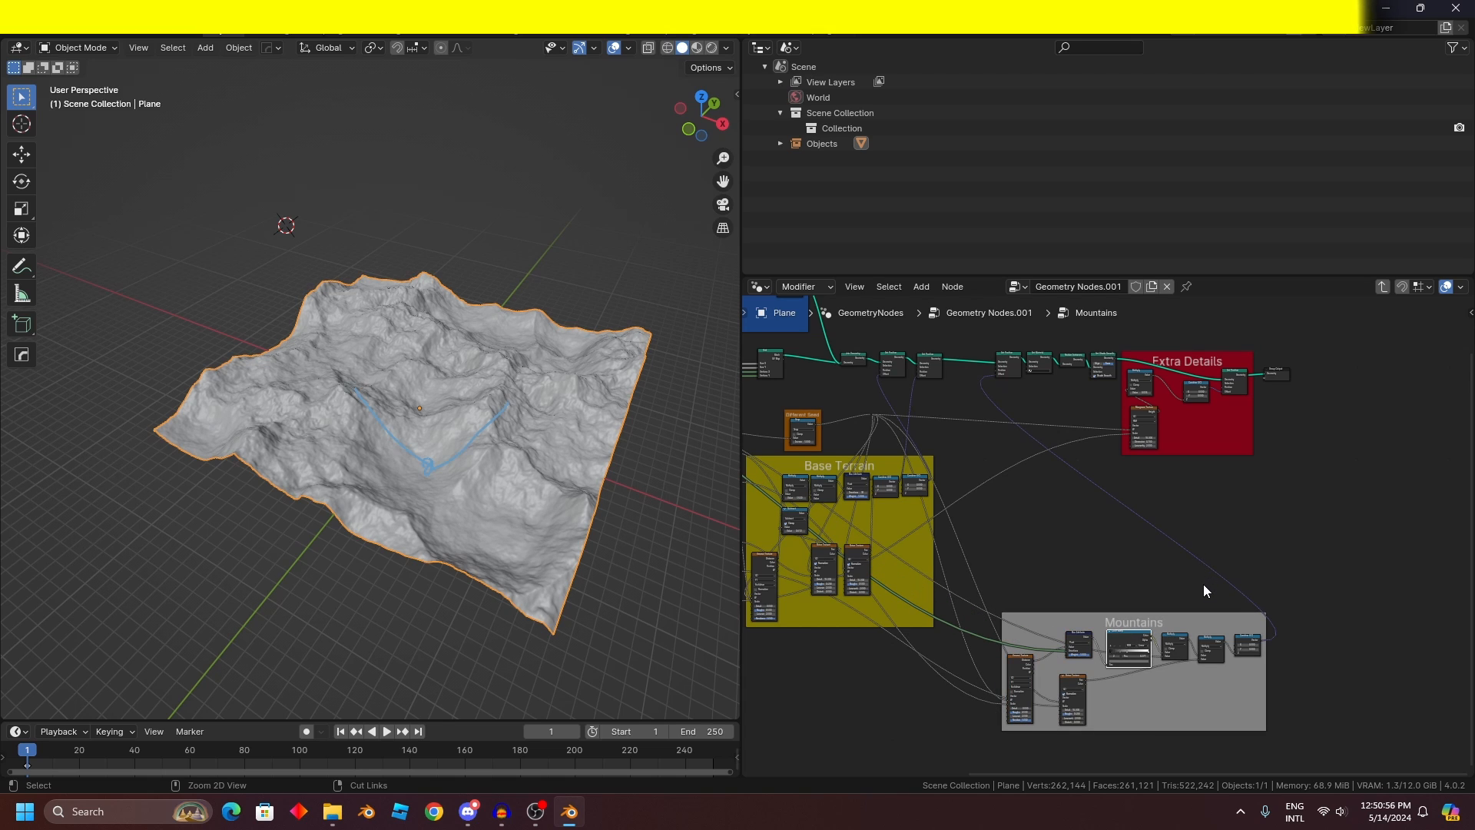
pyautogui.hotkey('ctrl', 'z')
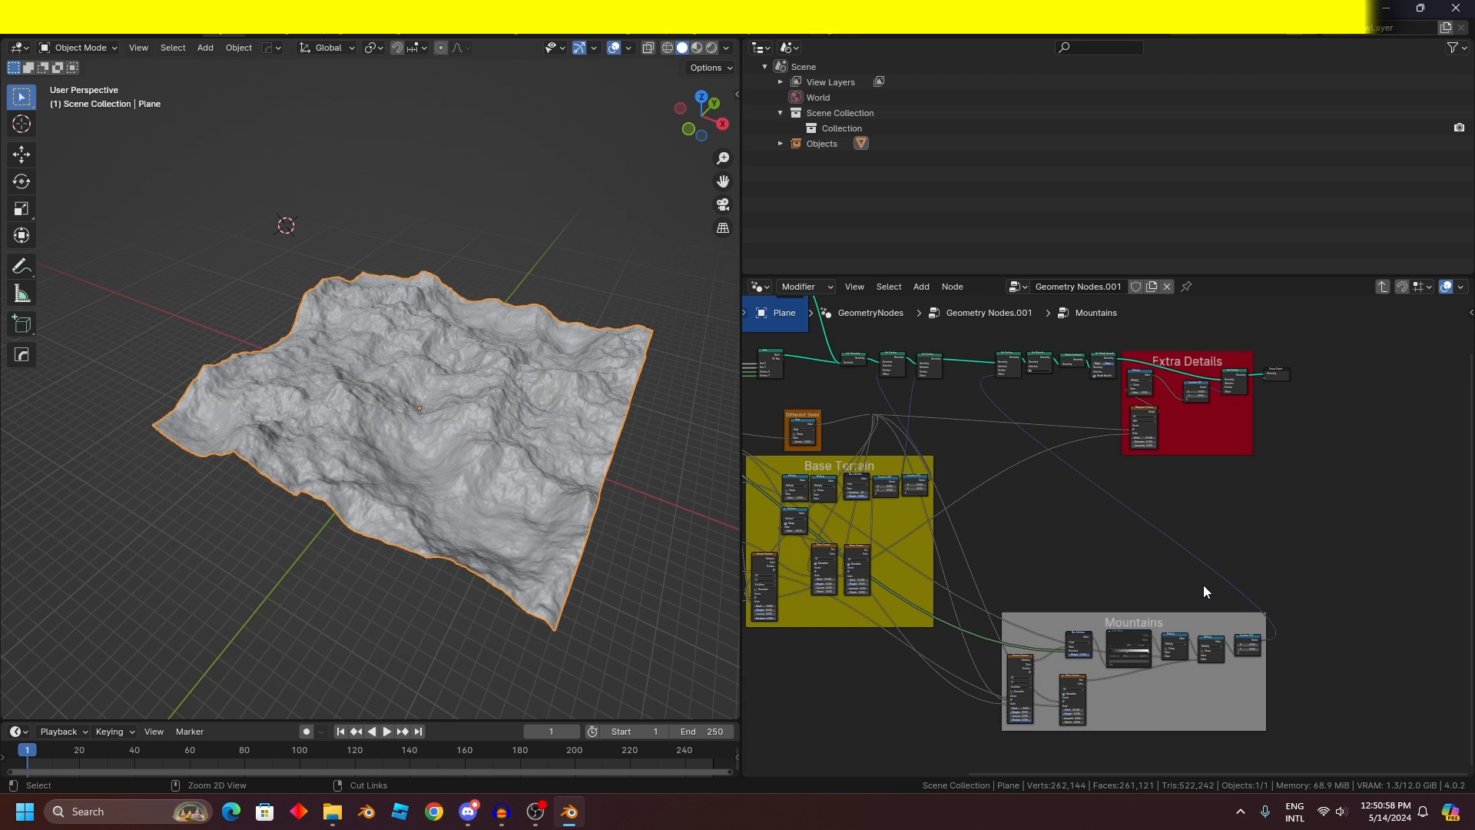
pyautogui.hotkey('ctrl', 'z')
pyautogui.hotkey('ctrl', 'z')
pyautogui.hotkey('ctrl', 'z')
pyautogui.hotkey('ctrl', 'z')
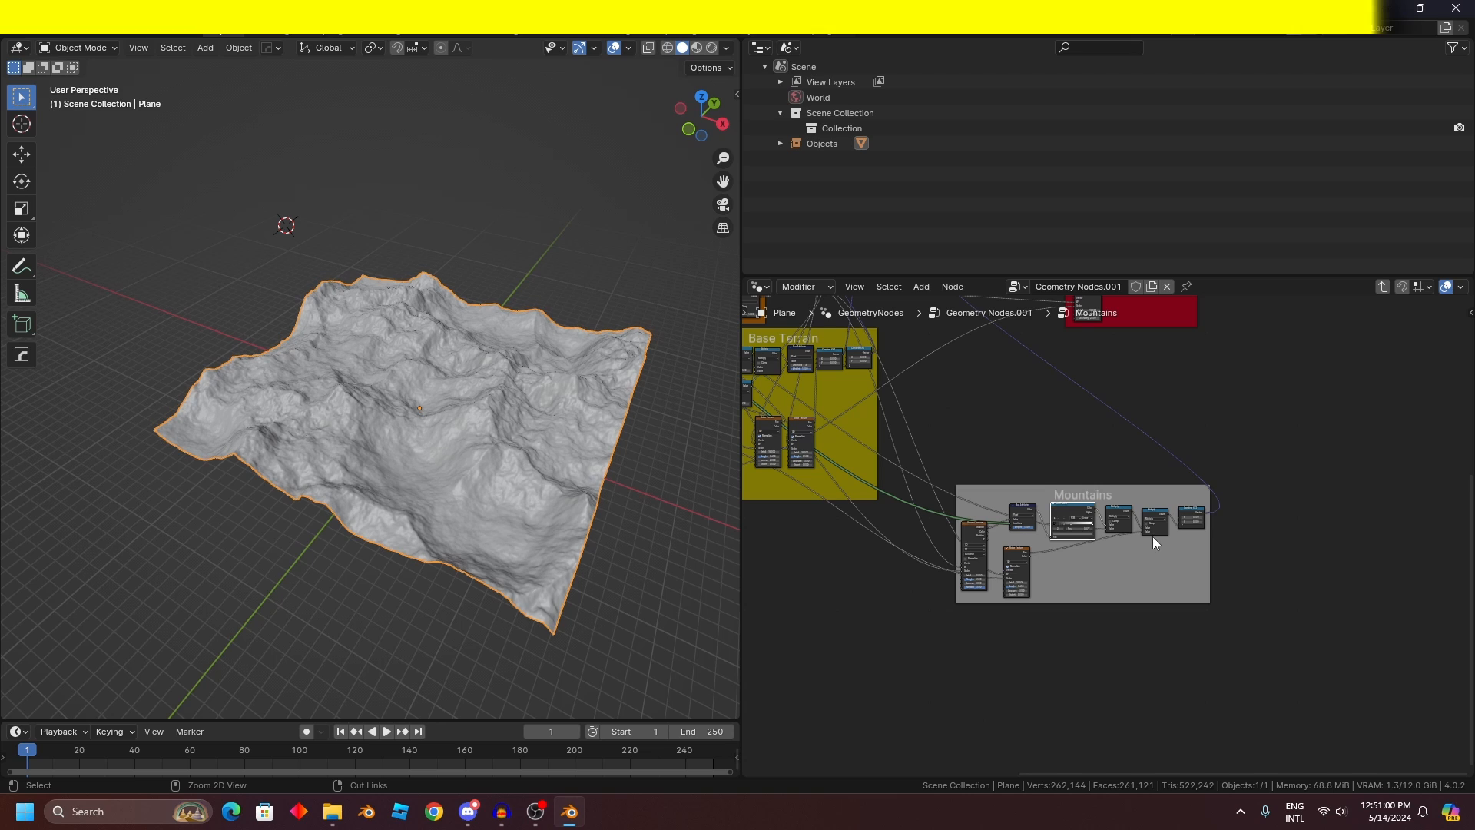
pyautogui.hotkey('ctrl', 'z')
pyautogui.hotkey('ctrl', 'z')
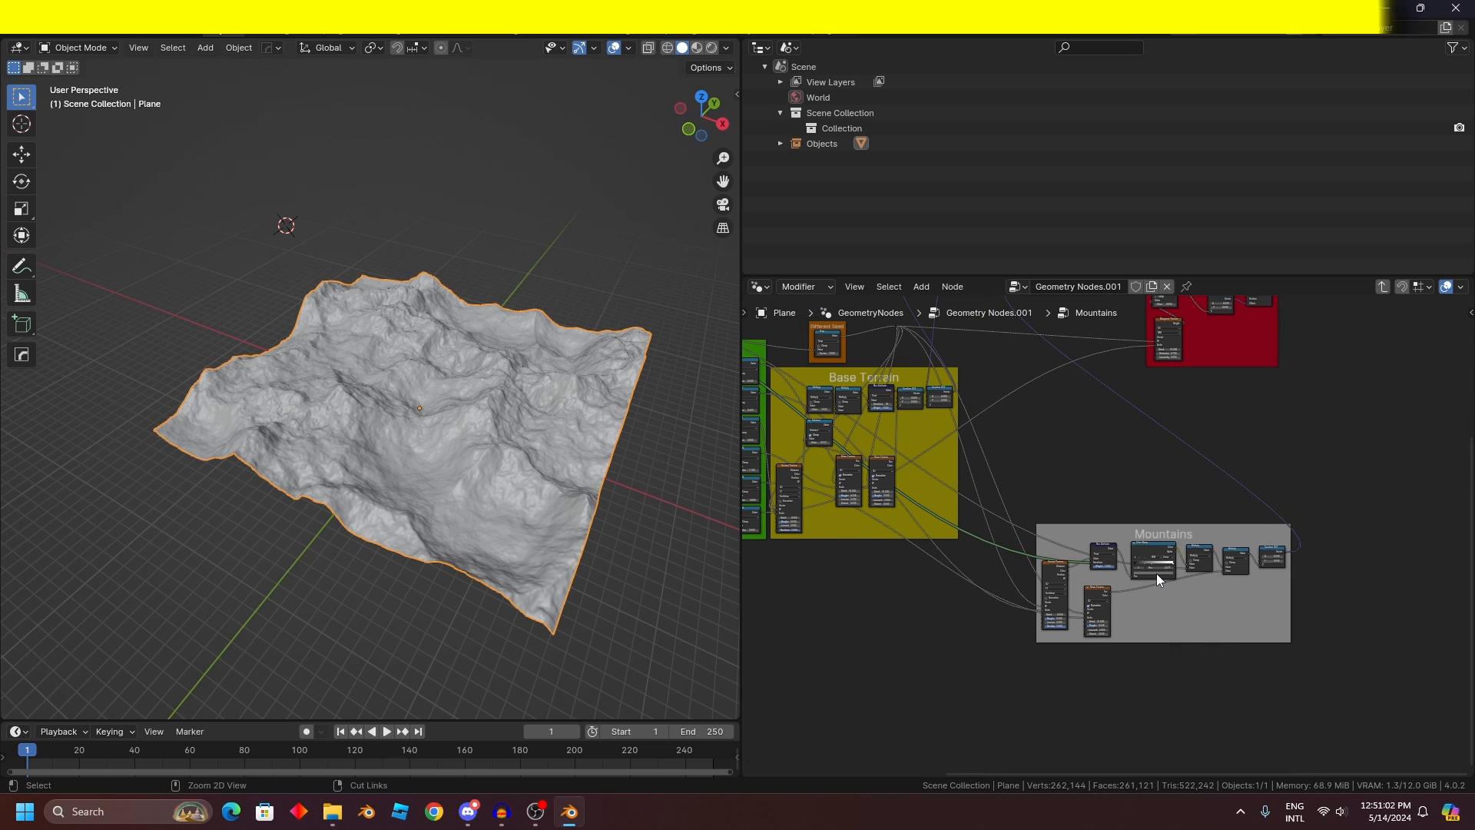
pyautogui.hotkey('ctrl', 'z')
pyautogui.hotkey('ctrl', 'z')
pyautogui.hotkey('ctrl', 'z')
pyautogui.hotkey('ctrl', 'z')
pyautogui.hotkey('ctrl', 'z')
pyautogui.hotkey('ctrl', 'z')
pyautogui.hotkey('ctrl', 'z')
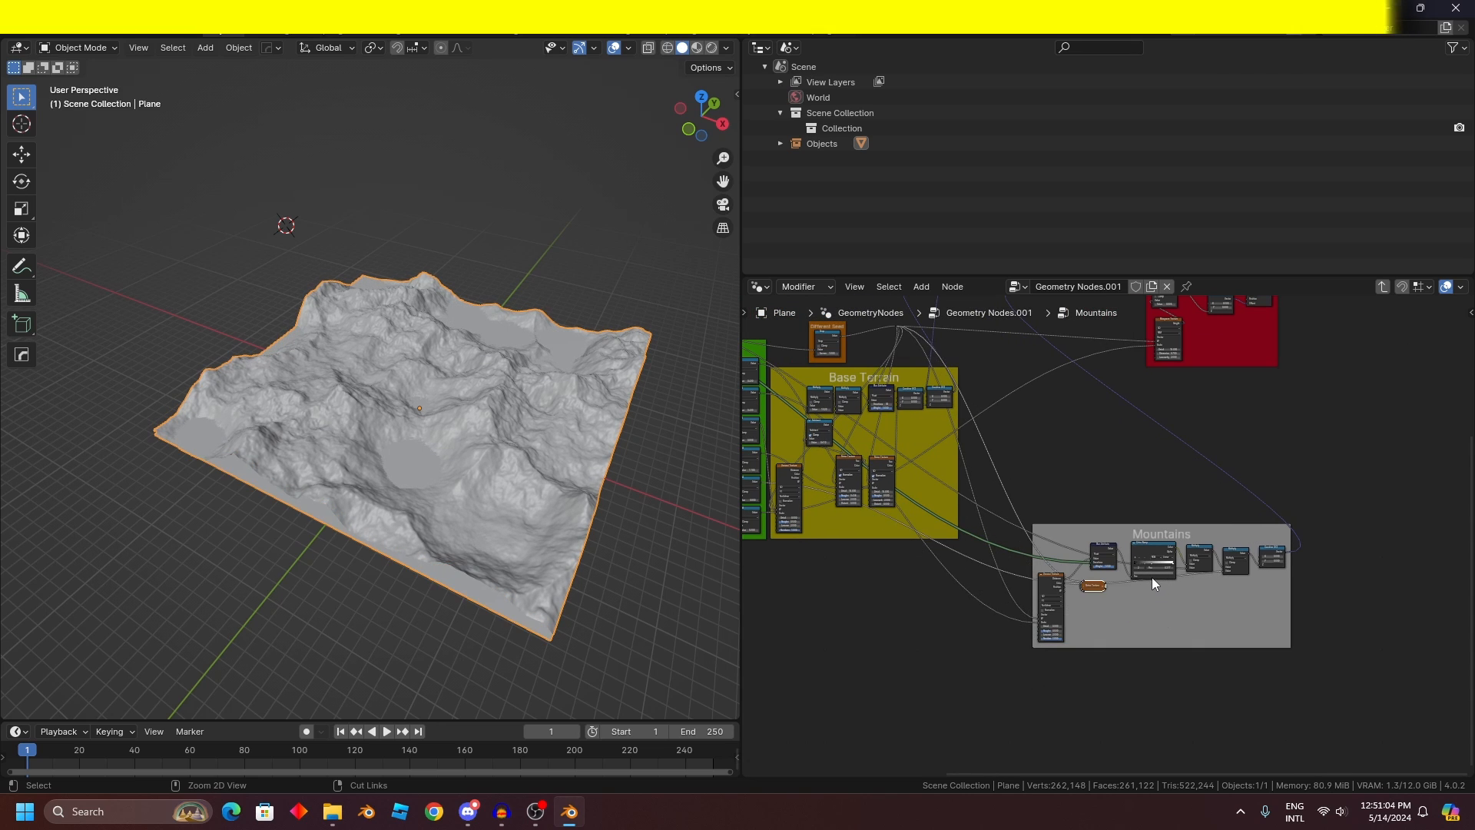
# Step: Undo the last rearrangement of the Mountains frame and its nodes
pyautogui.hotkey('ctrl', 'z')
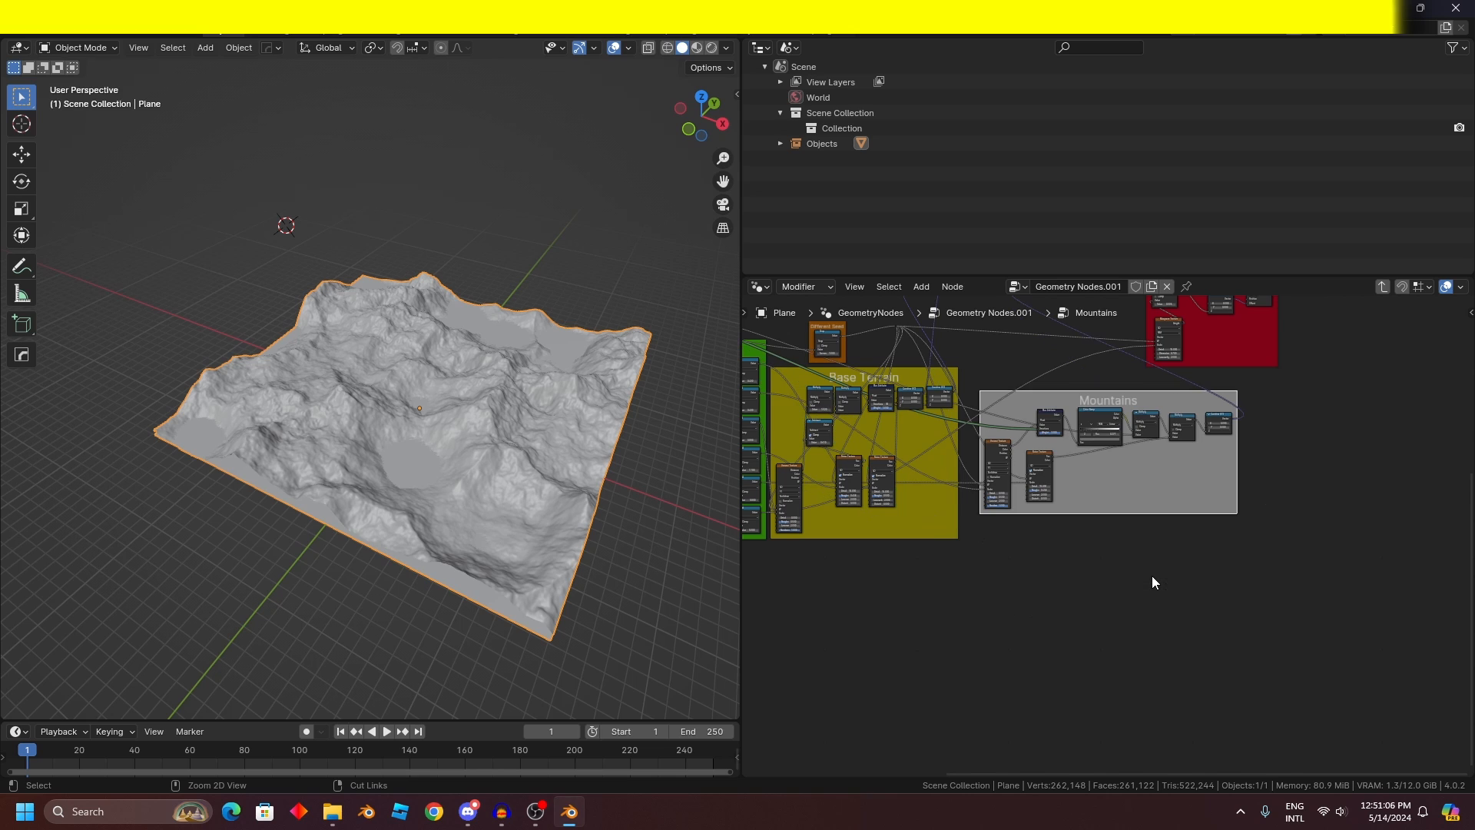
# Step: Nudge the Extra Details frame and place its Multiply node beside the Musgrave Texture, below Combine XYZ
pyautogui.moveTo(1134, 588); pyautogui.dragTo(1105, 732, button='middle')
pyautogui.scroll(5, 1412, 459)
pyautogui.moveTo(1195, 519); pyautogui.dragTo(1073, 687, button='middle')
pyautogui.scroll(8, 1105, 522)
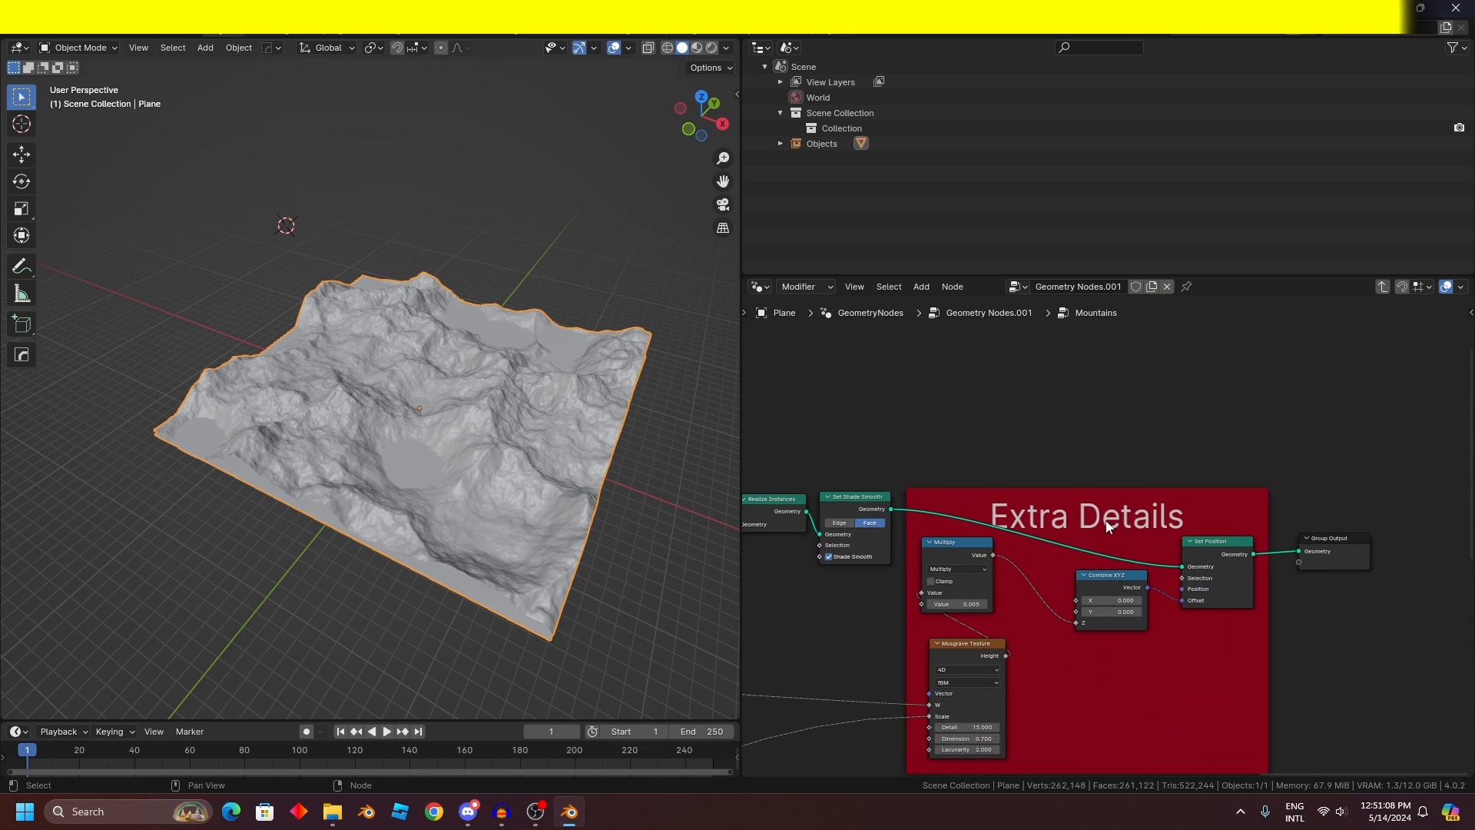
pyautogui.moveTo(1075, 494); pyautogui.dragTo(1100, 474)
pyautogui.scroll(4, 1020, 560)
pyautogui.moveTo(952, 561); pyautogui.dragTo(1032, 436, button='middle')
pyautogui.moveTo(1033, 436); pyautogui.dragTo(1164, 569)
pyautogui.scroll(-6, 1114, 557)
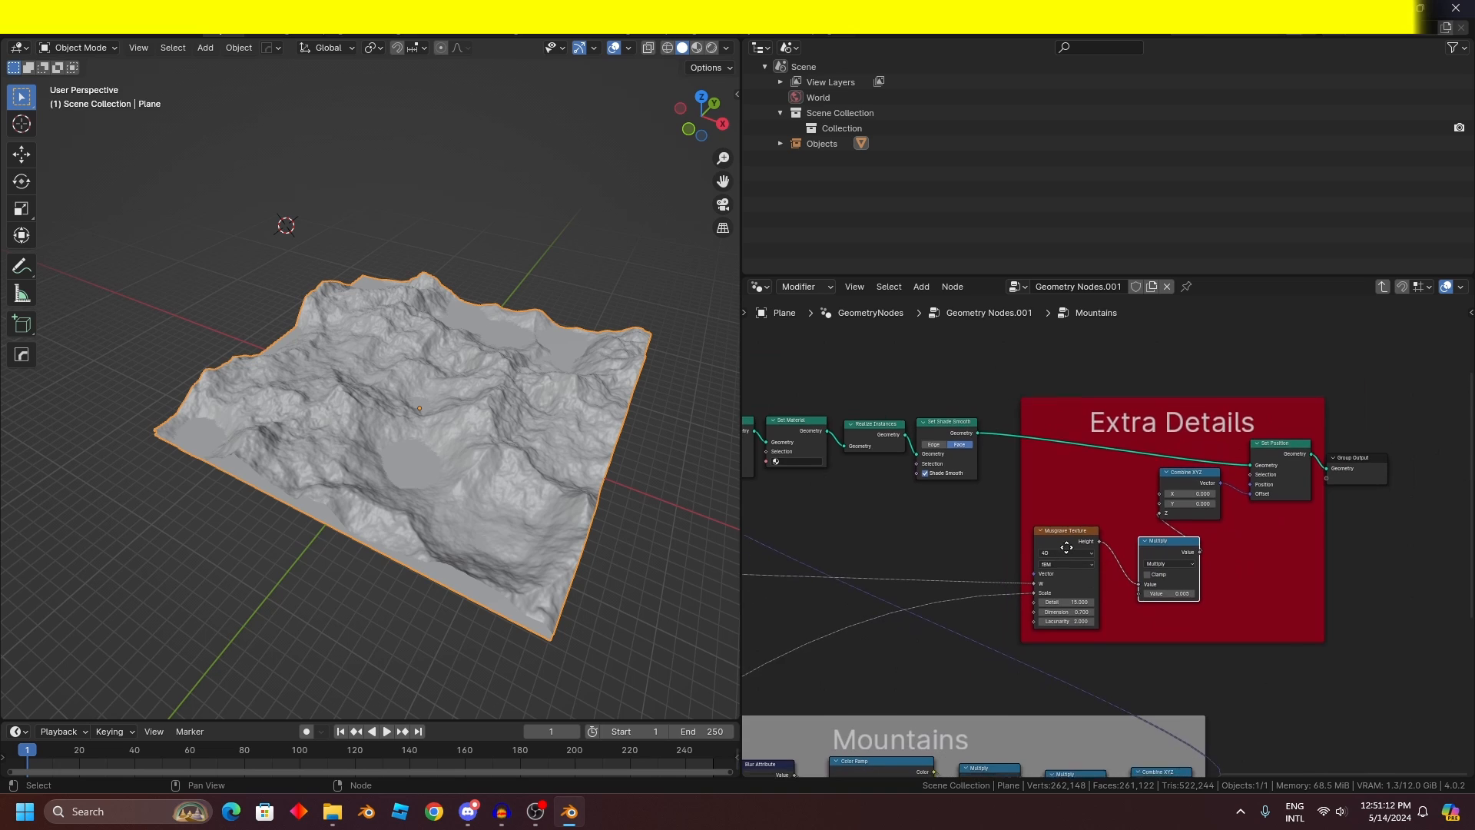
# Step: Select the Musgrave Texture node in Extra Details and examine its inputs and its link to Multiply
pyautogui.scroll(4, 1067, 546)
pyautogui.moveTo(1067, 546); pyautogui.dragTo(1093, 507, button='middle')
pyautogui.moveTo(1056, 493); pyautogui.dragTo(1056, 503)
pyautogui.scroll(-9, 999, 507)
pyautogui.scroll(14, 1083, 527)
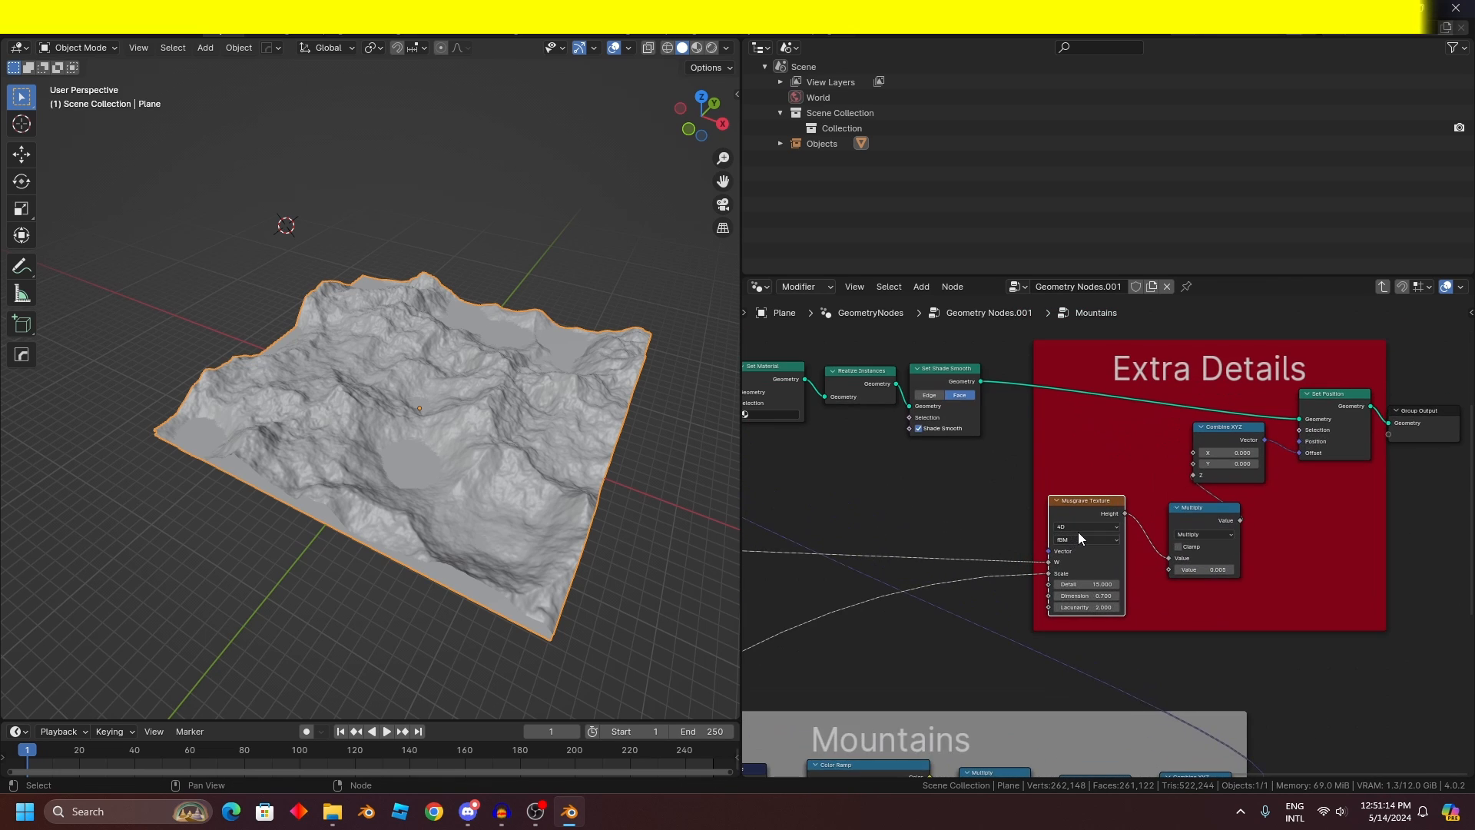
pyautogui.moveTo(1141, 512); pyautogui.dragTo(993, 578, button='middle')
pyautogui.moveTo(950, 664); pyautogui.dragTo(1043, 592, button='middle')
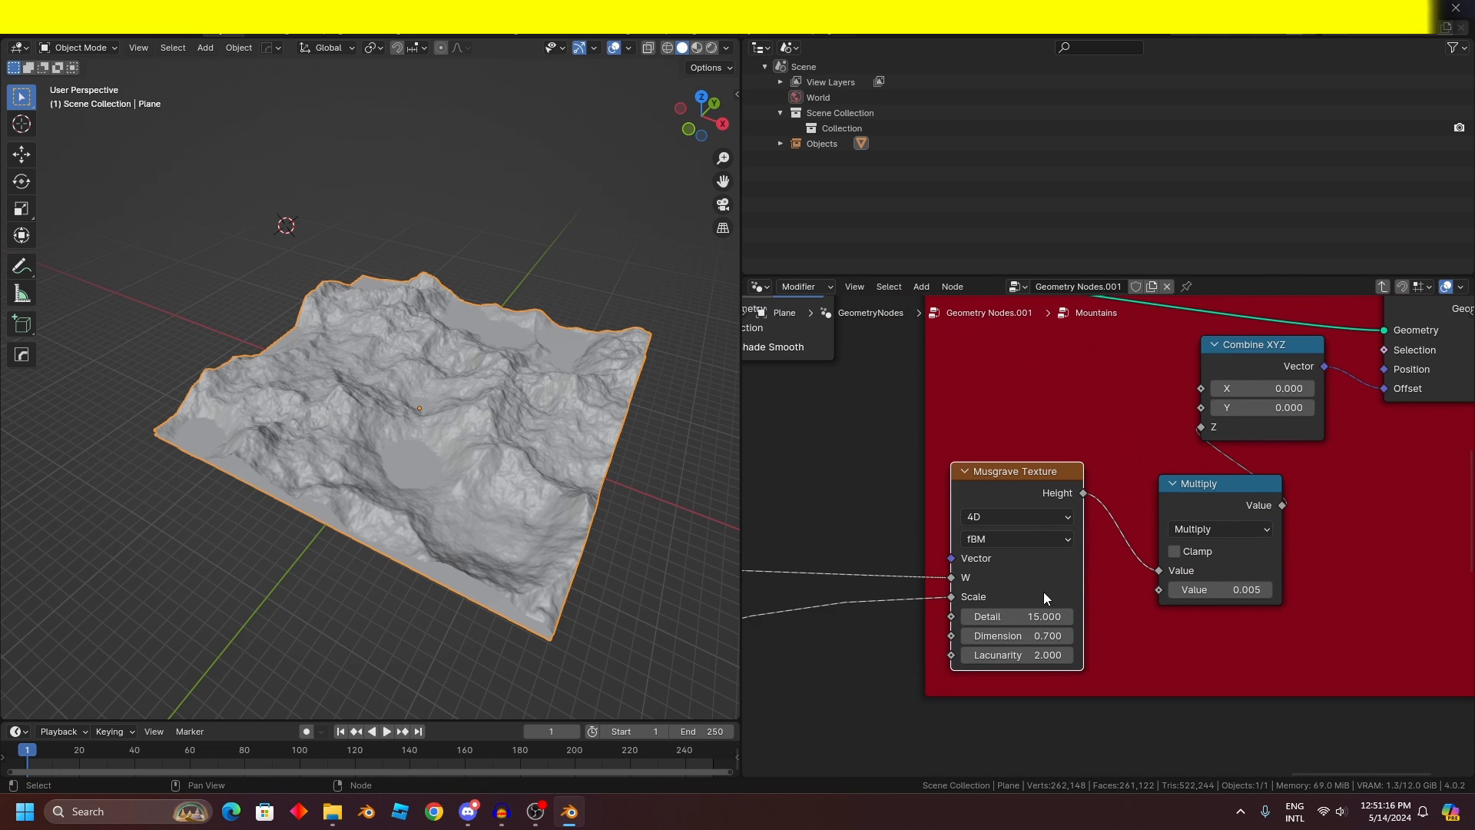
pyautogui.scroll(-16, 993, 611)
pyautogui.scroll(4, 1123, 572)
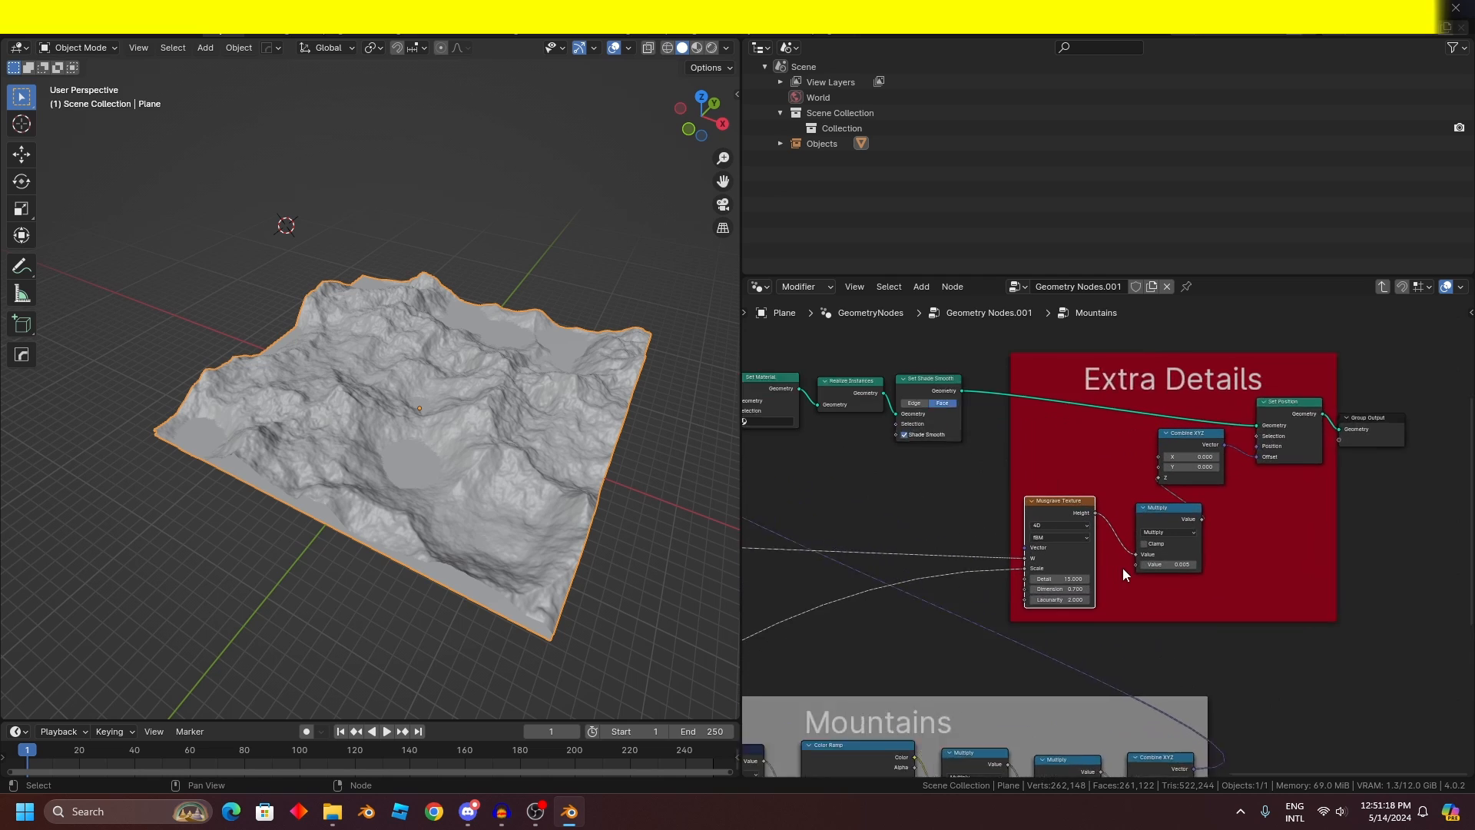
# Step: Place the Combine XYZ node between Multiply and Set Position, and view the terrain's fine surface detail up close
pyautogui.scroll(2, 1086, 581)
pyautogui.moveTo(1076, 453); pyautogui.dragTo(1114, 503)
pyautogui.scroll(1, 617, 527)
pyautogui.moveTo(617, 527); pyautogui.dragTo(634, 500, button='middle')
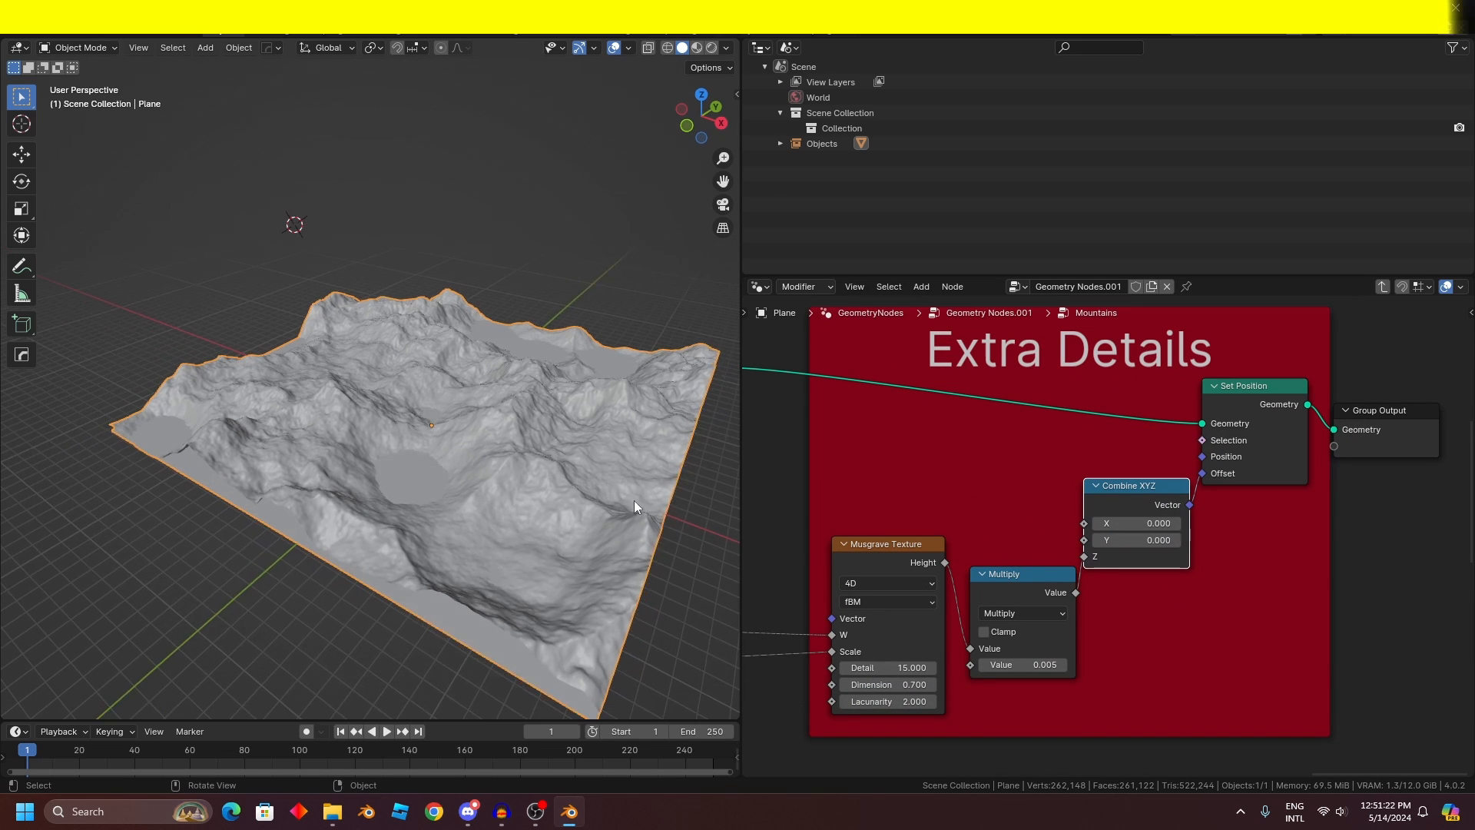
pyautogui.scroll(2, 634, 500)
pyautogui.moveTo(1097, 663); pyautogui.dragTo(1115, 631, button='middle')
pyautogui.scroll(1, 1187, 653)
pyautogui.scroll(-1, 1187, 653)
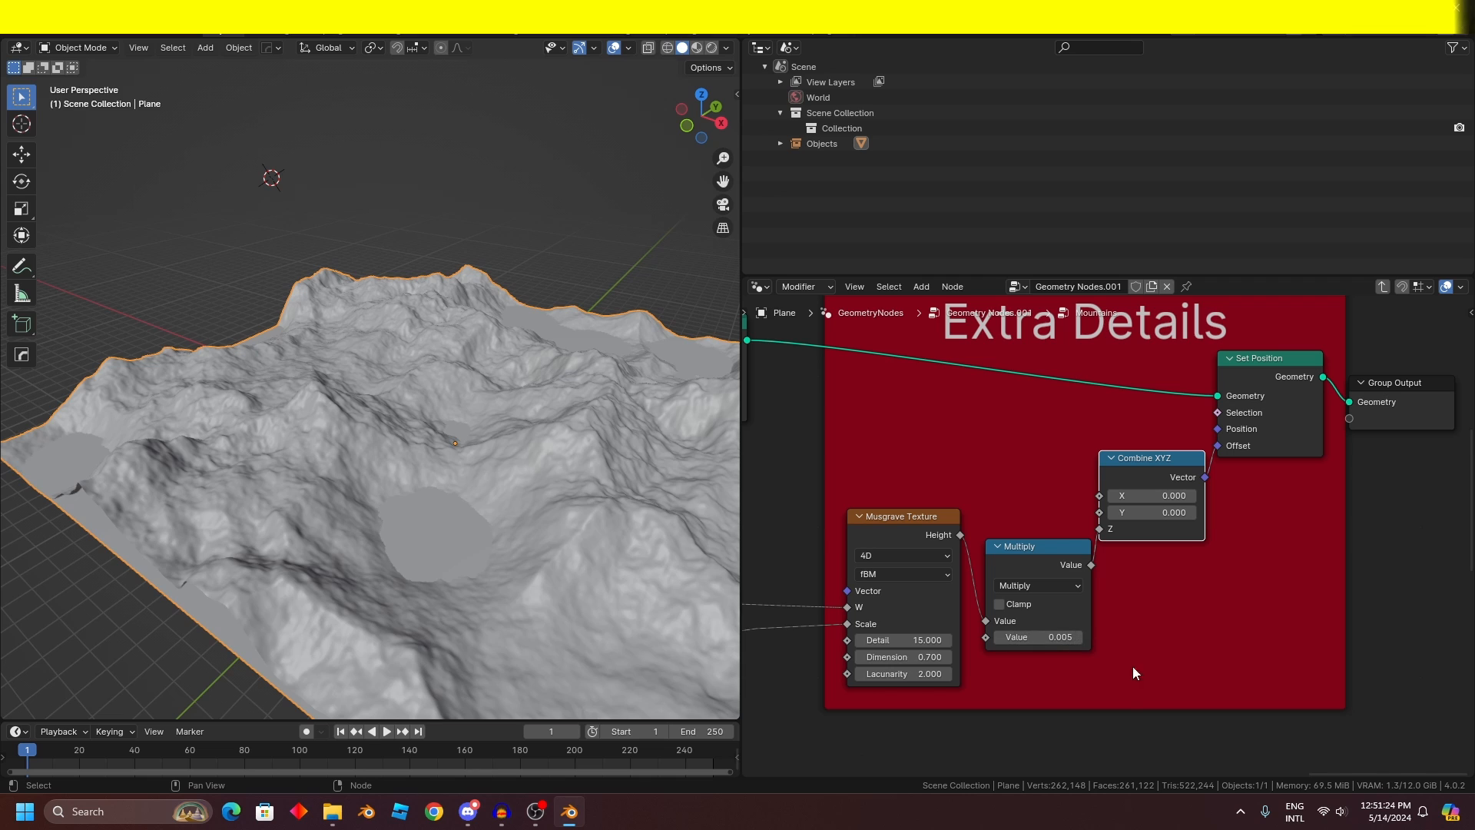
pyautogui.scroll(-1, 1076, 641)
# Step: Examine the Set Position and Group Output nodes at the end of the node network
pyautogui.moveTo(1336, 528); pyautogui.dragTo(1209, 668, button='middle')
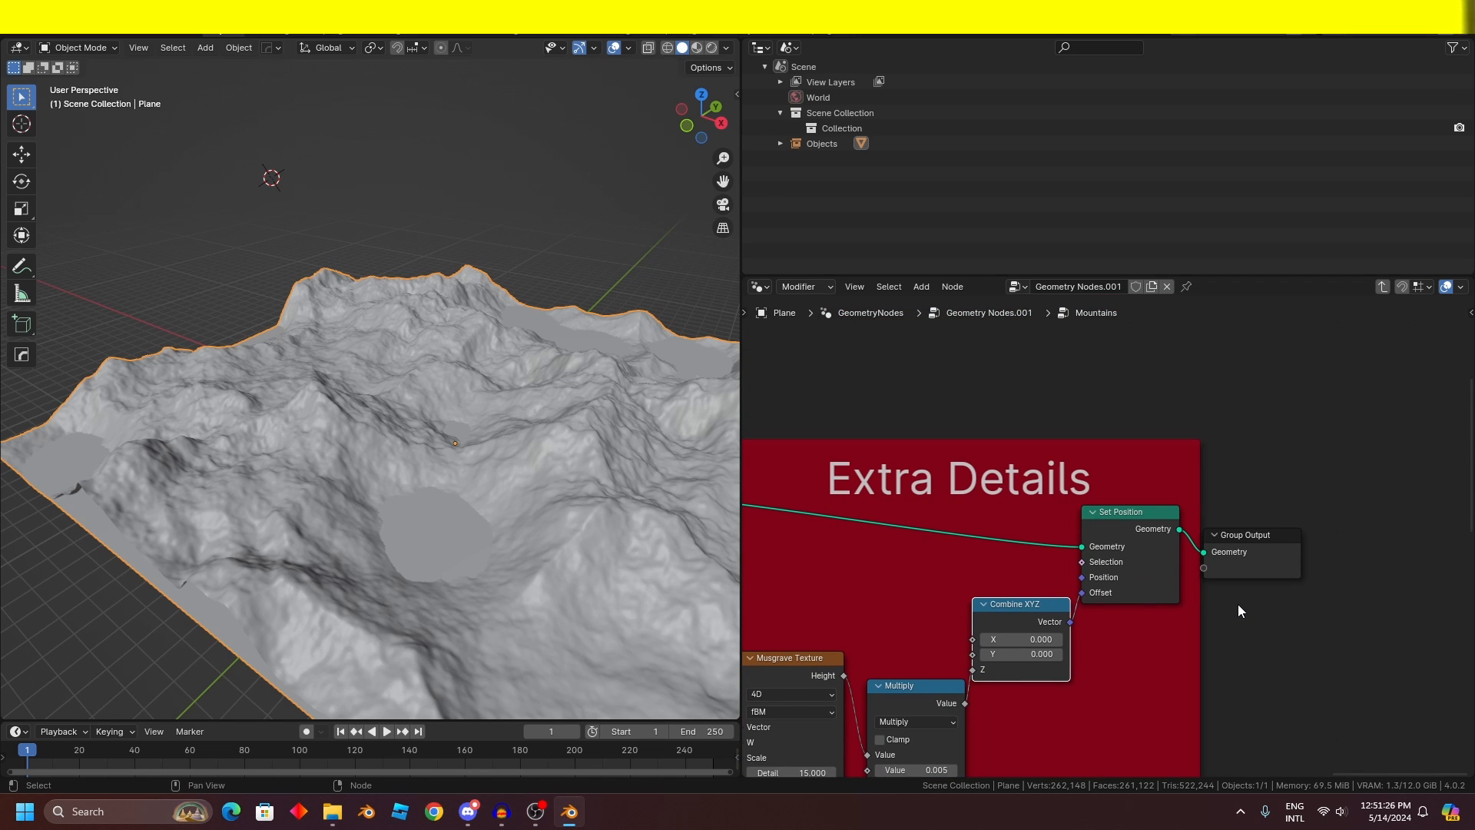
pyautogui.scroll(1, 1114, 541)
pyautogui.scroll(-4, 1107, 554)
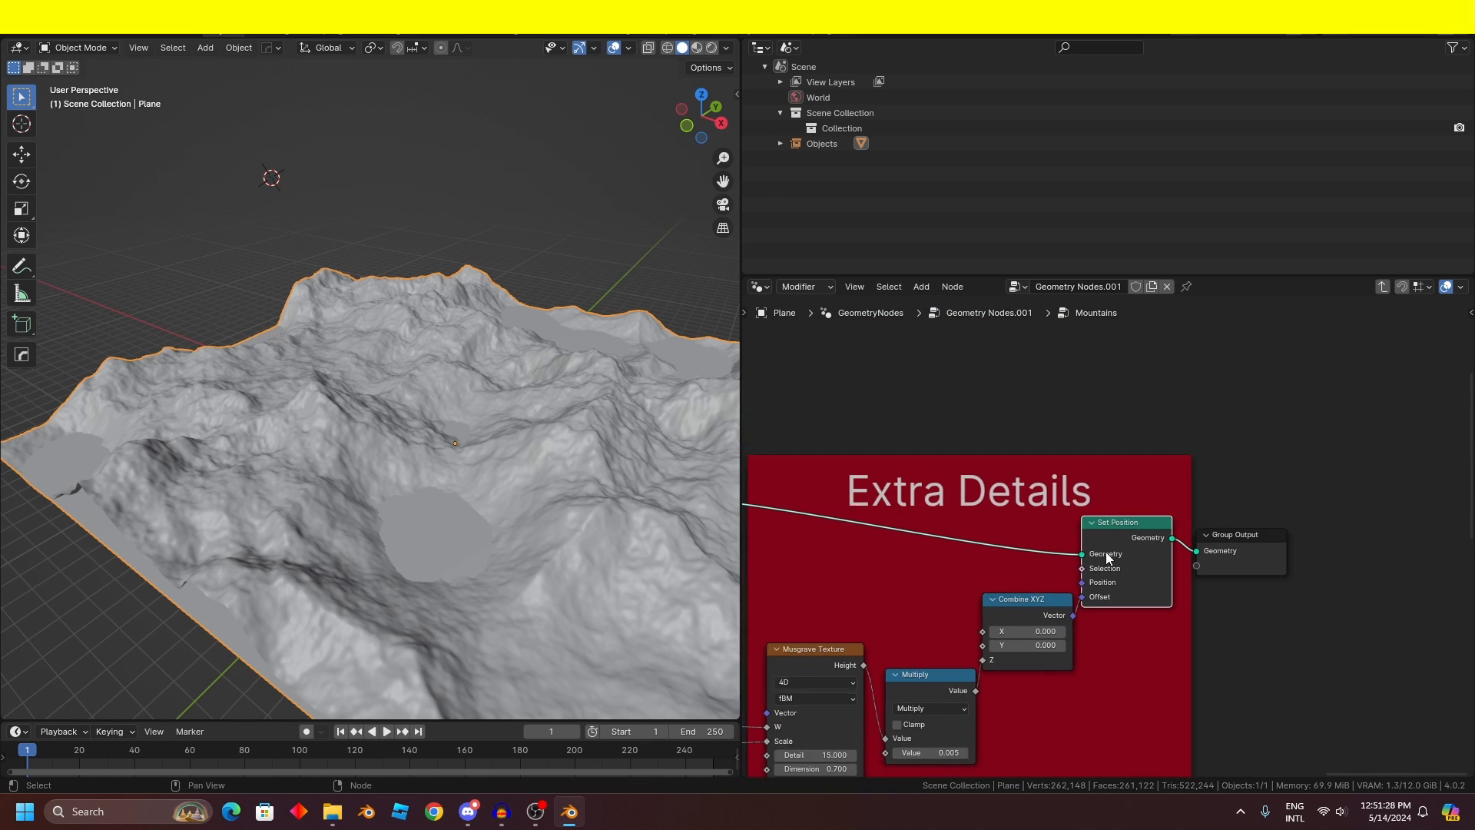
pyautogui.scroll(-3, 987, 570)
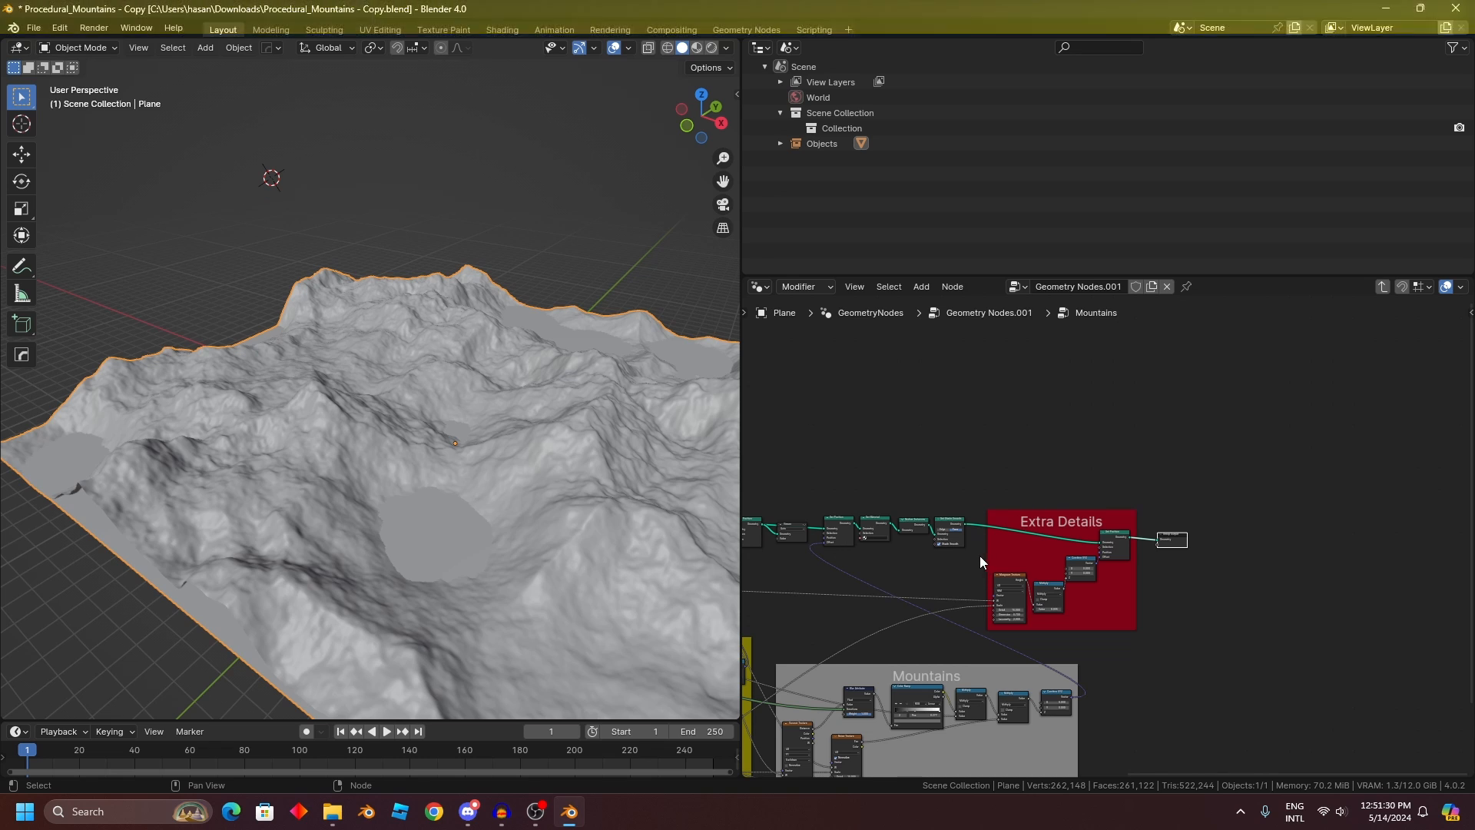
# Step: Mute all the nodes inside the Water Plane frame
pyautogui.moveTo(980, 555); pyautogui.dragTo(1224, 551, button='middle')
pyautogui.scroll(-1, 1114, 554)
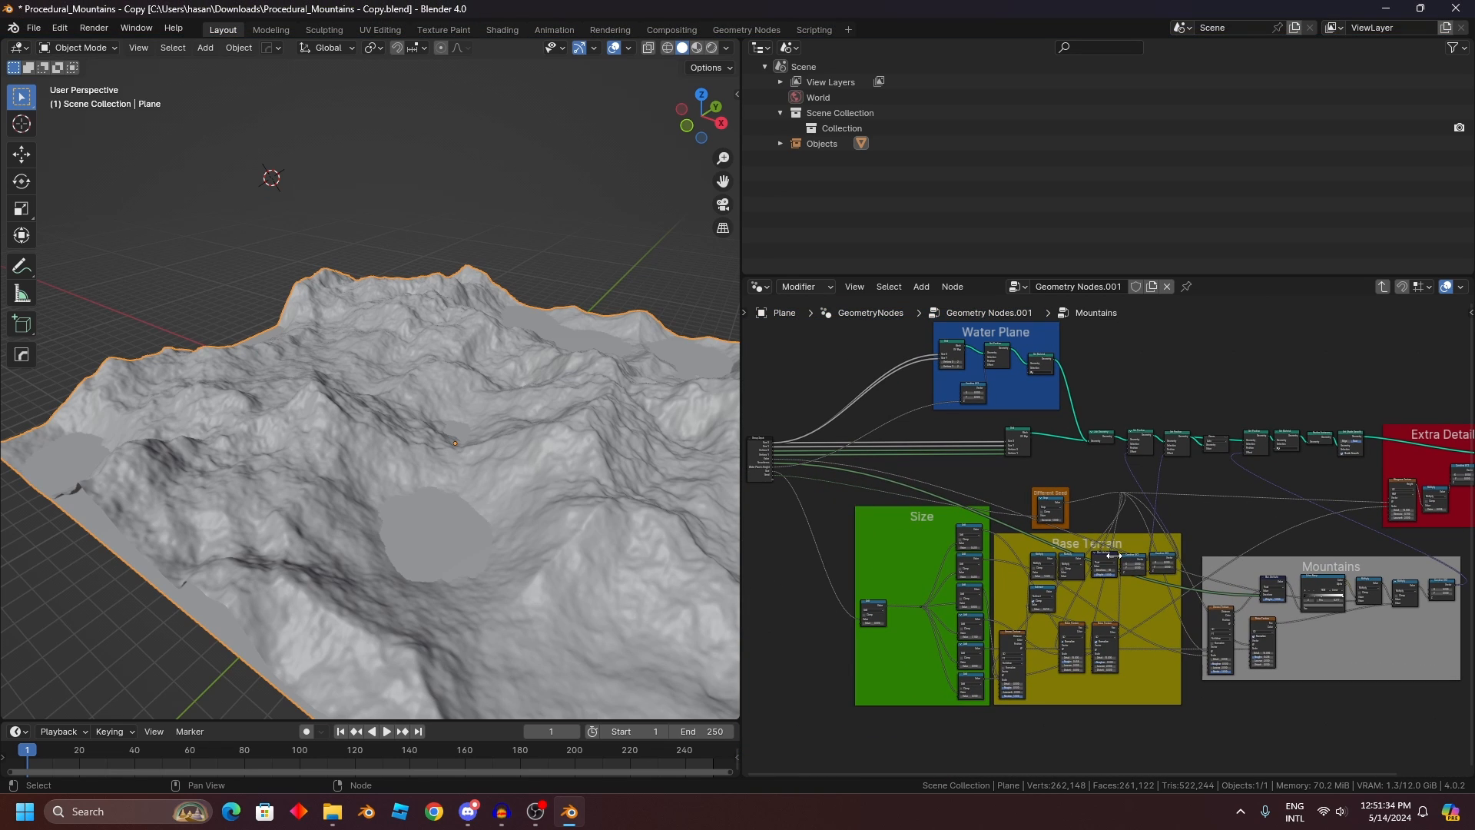
pyautogui.moveTo(1042, 460); pyautogui.dragTo(1074, 510, button='middle')
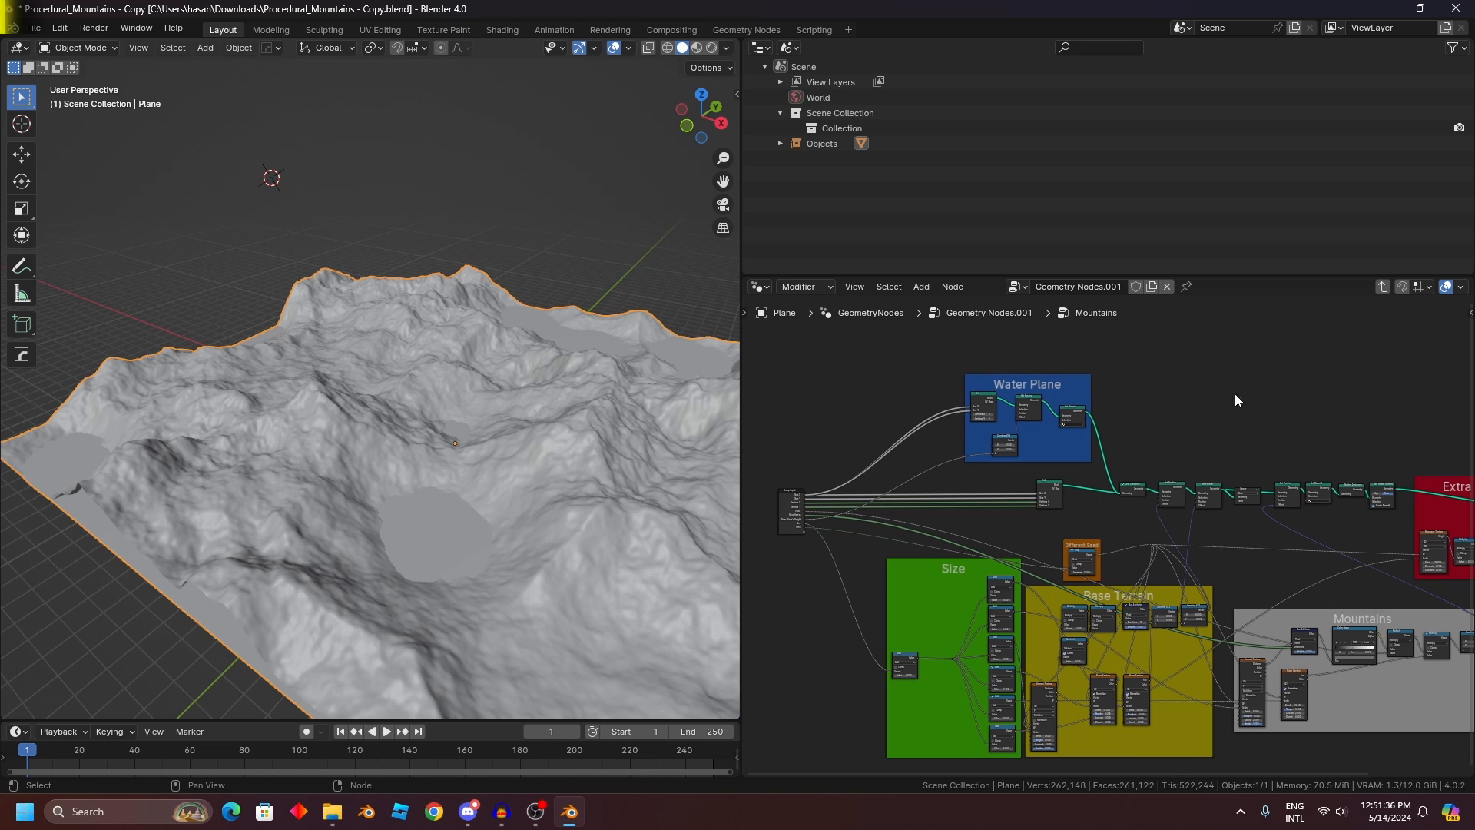
pyautogui.scroll(5, 1234, 394)
pyautogui.moveTo(954, 426); pyautogui.dragTo(1031, 593, button='middle')
pyautogui.scroll(2, 1031, 593)
pyautogui.moveTo(964, 467); pyautogui.dragTo(1131, 573)
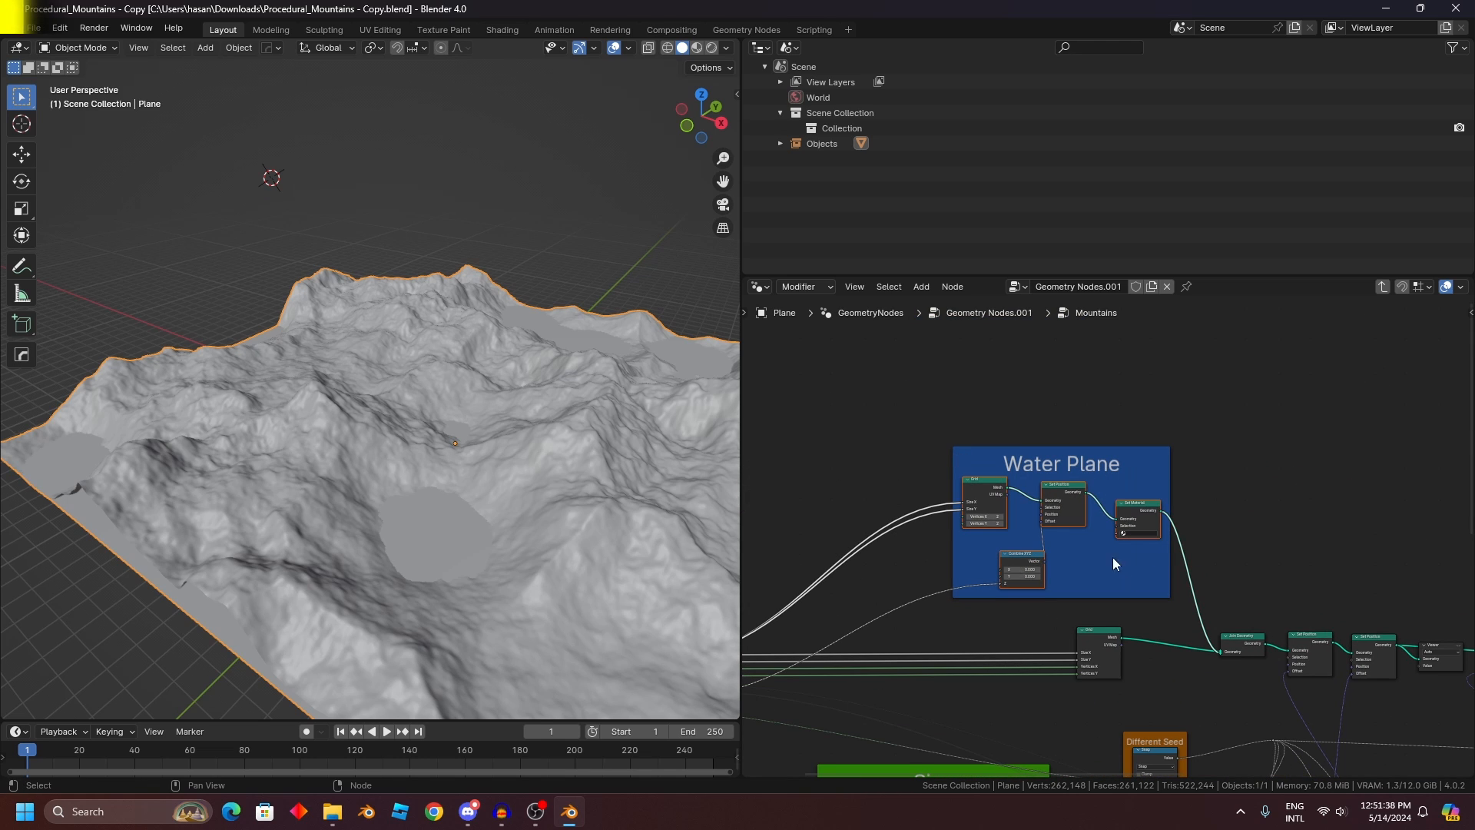
pyautogui.press('m')
# Step: Select the Different Seed frame and the reroute point fed by its Snap node to examine the seed connection
pyautogui.moveTo(1208, 616); pyautogui.dragTo(1133, 554, button='middle')
pyautogui.scroll(4, 1106, 537)
pyautogui.scroll(1, 1084, 480)
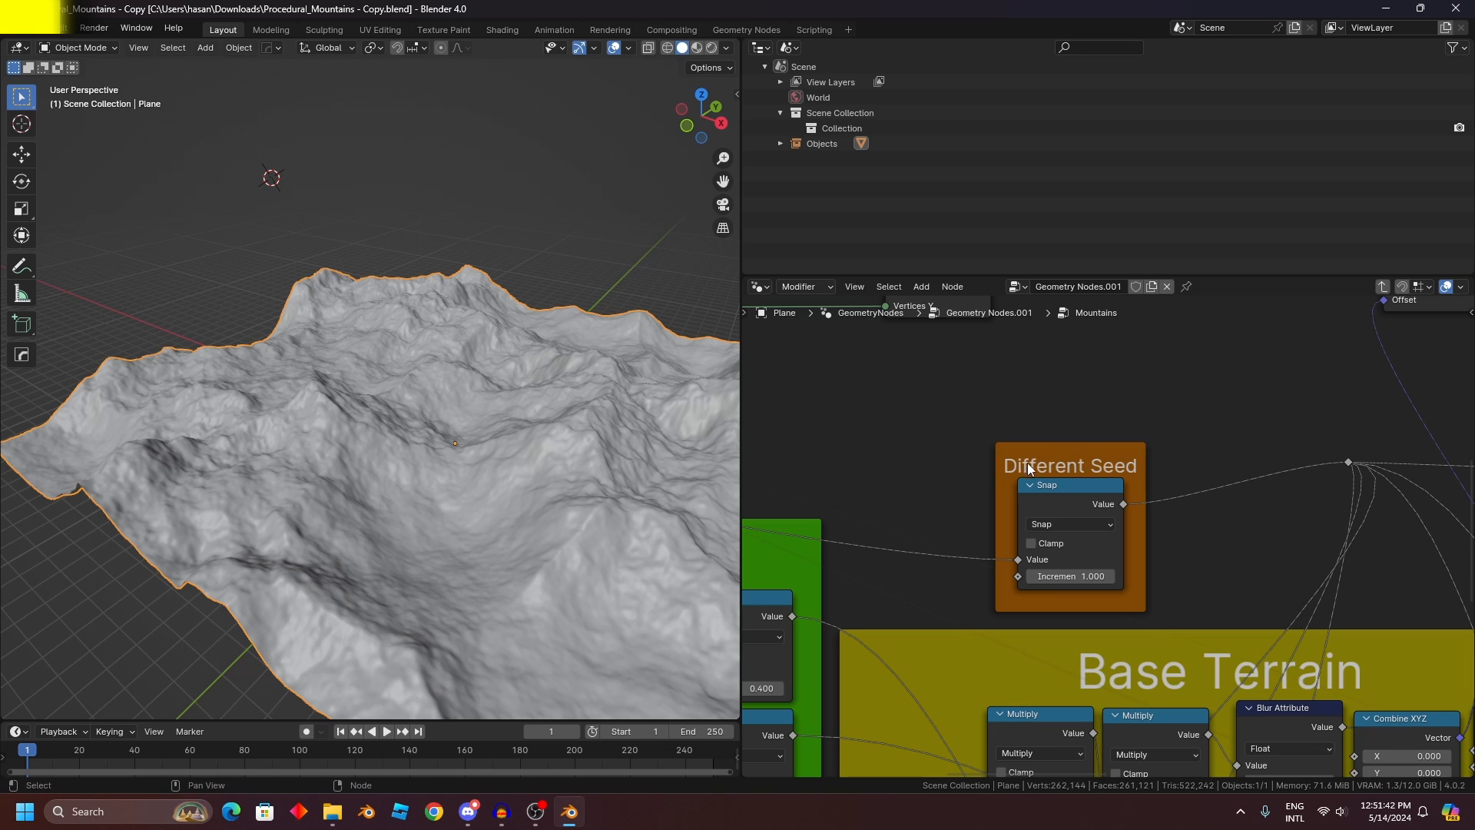
pyautogui.click(1063, 446)
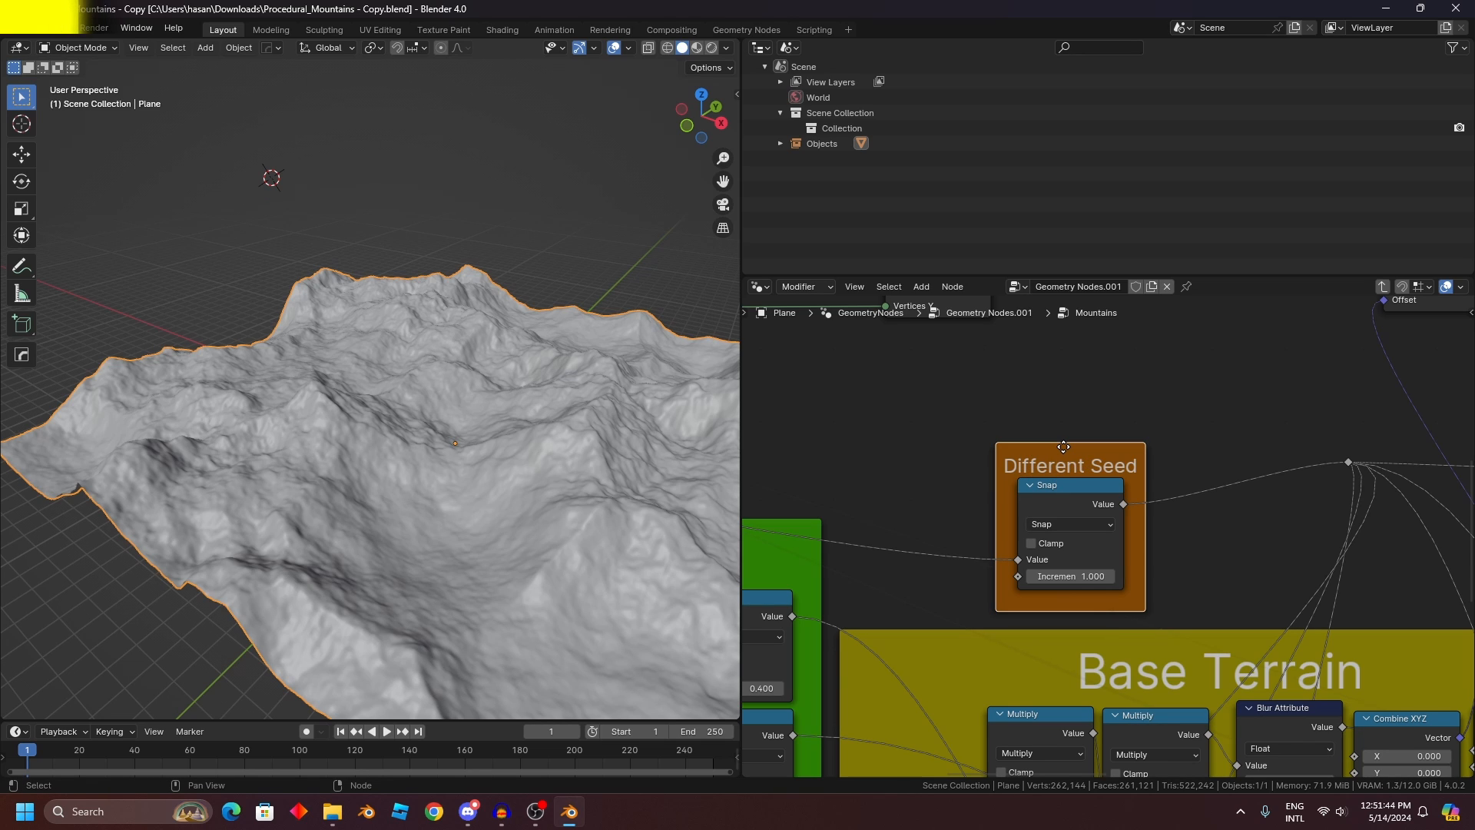
pyautogui.scroll(-3, 1256, 505)
pyautogui.click(1272, 487)
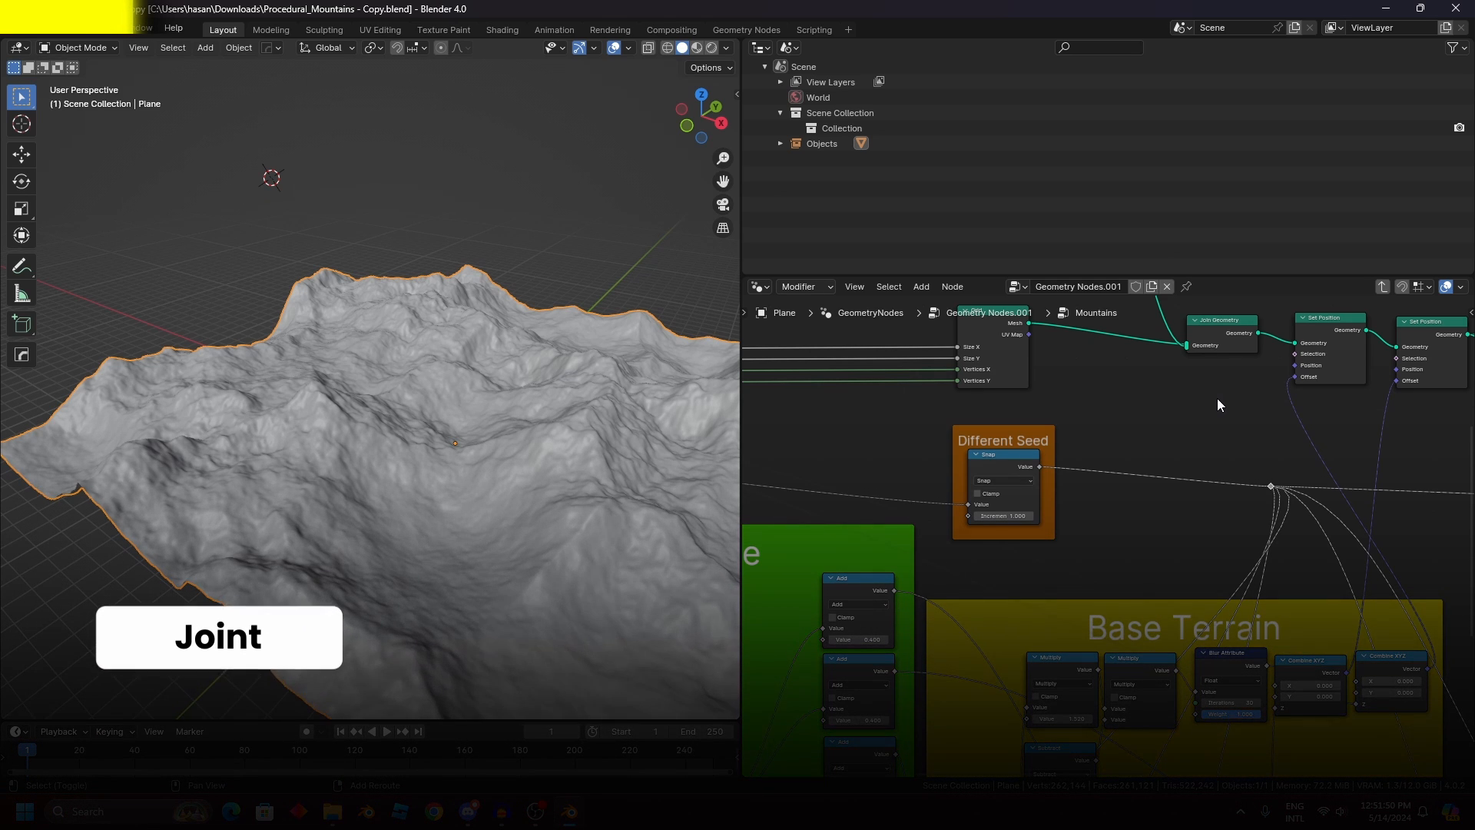
# Step: Insert and delete a reroute point on the Snap output's link, and relink Snap to the existing junction
pyautogui.keyDown('shift'); pyautogui.moveTo(1217, 399); pyautogui.dragTo(1174, 553, button='right'); pyautogui.keyUp('shift')
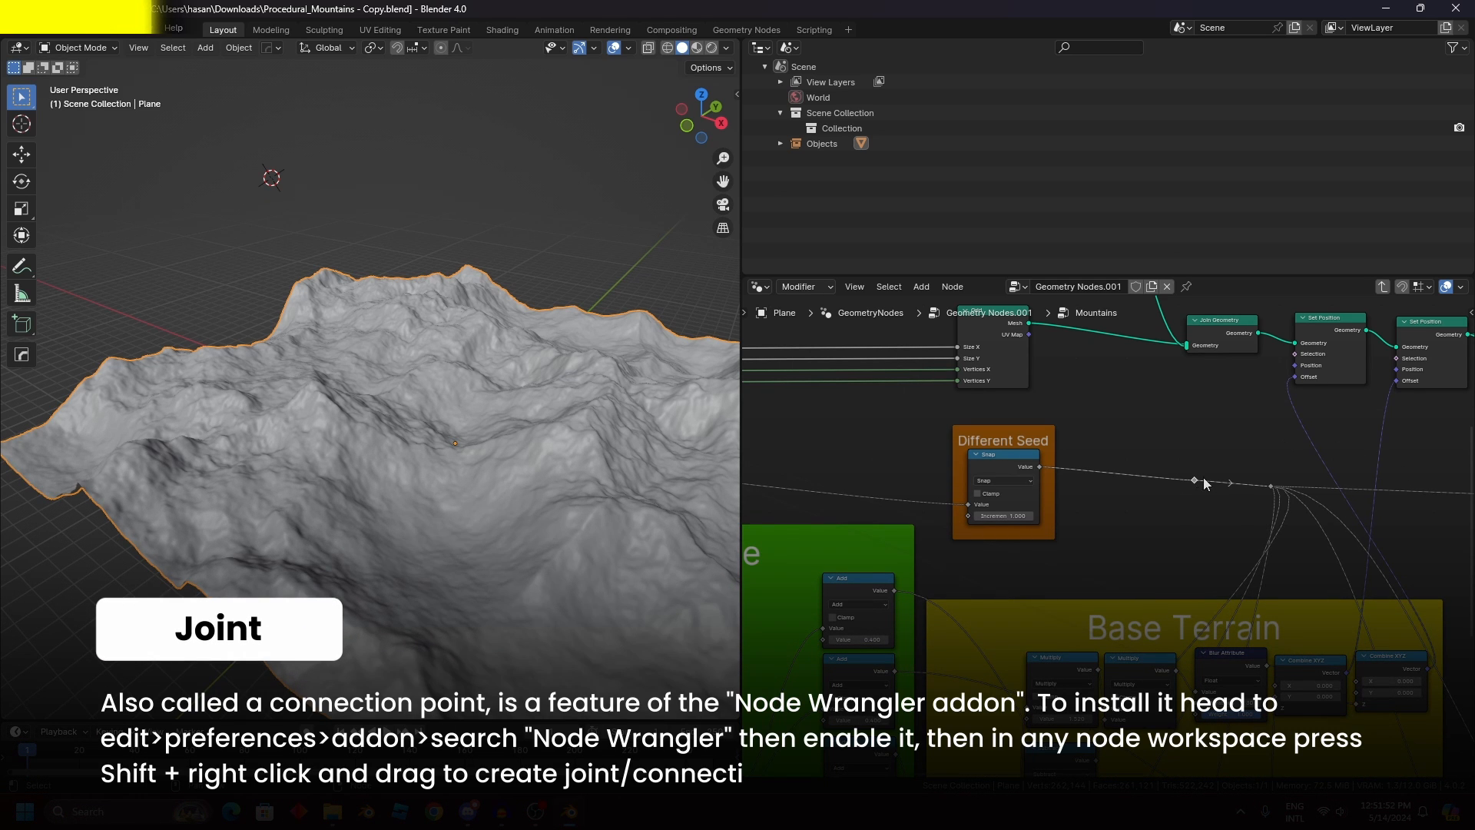
pyautogui.press('x')
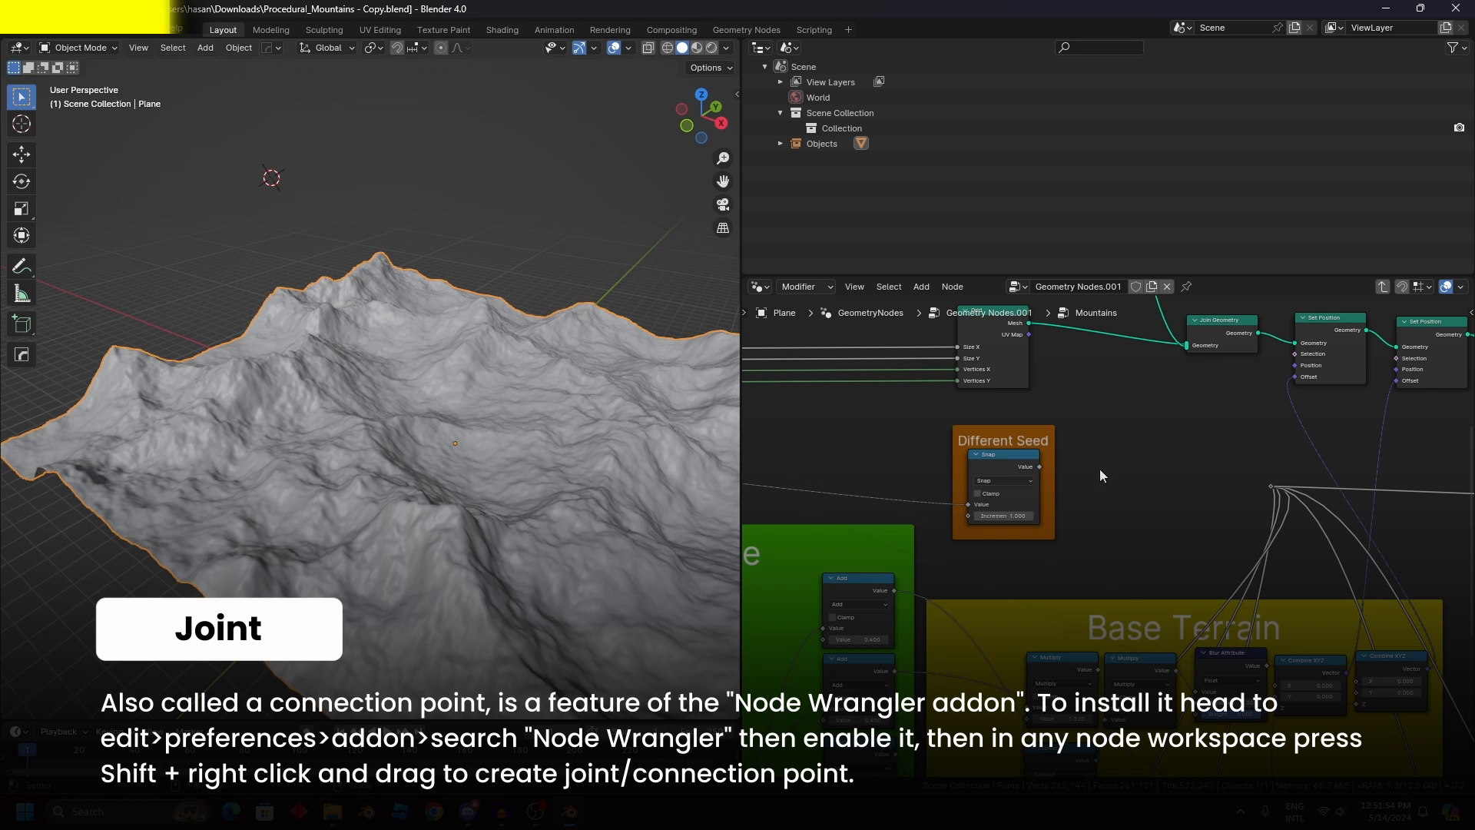
pyautogui.moveTo(1040, 467); pyautogui.dragTo(1271, 487)
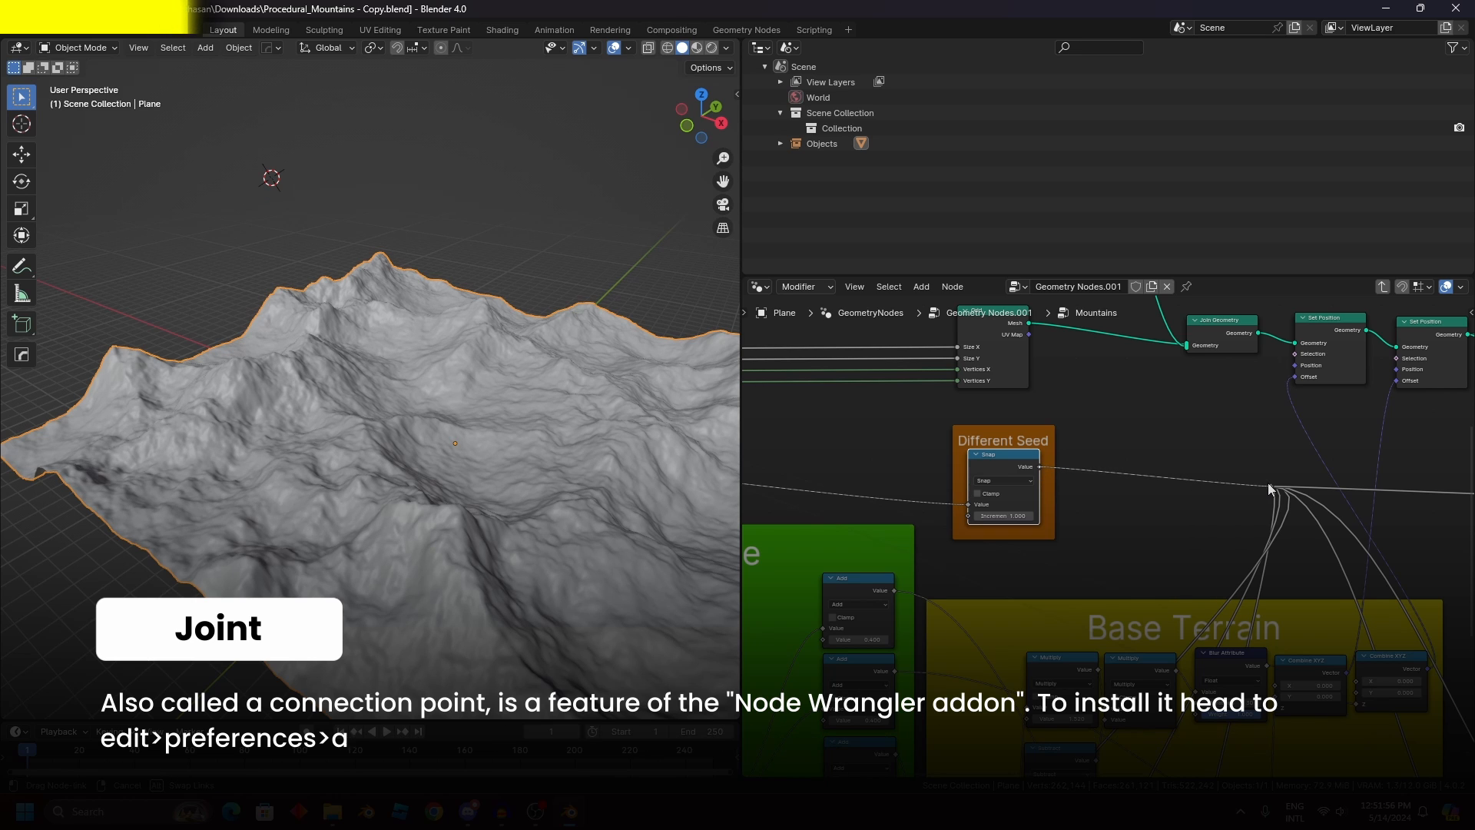
# Step: Trace the seed links from the Snap node to the Voronoi Texture in the Base Terrain frame
pyautogui.moveTo(1197, 571); pyautogui.dragTo(1142, 459, button='middle')
pyautogui.scroll(-2, 1142, 458)
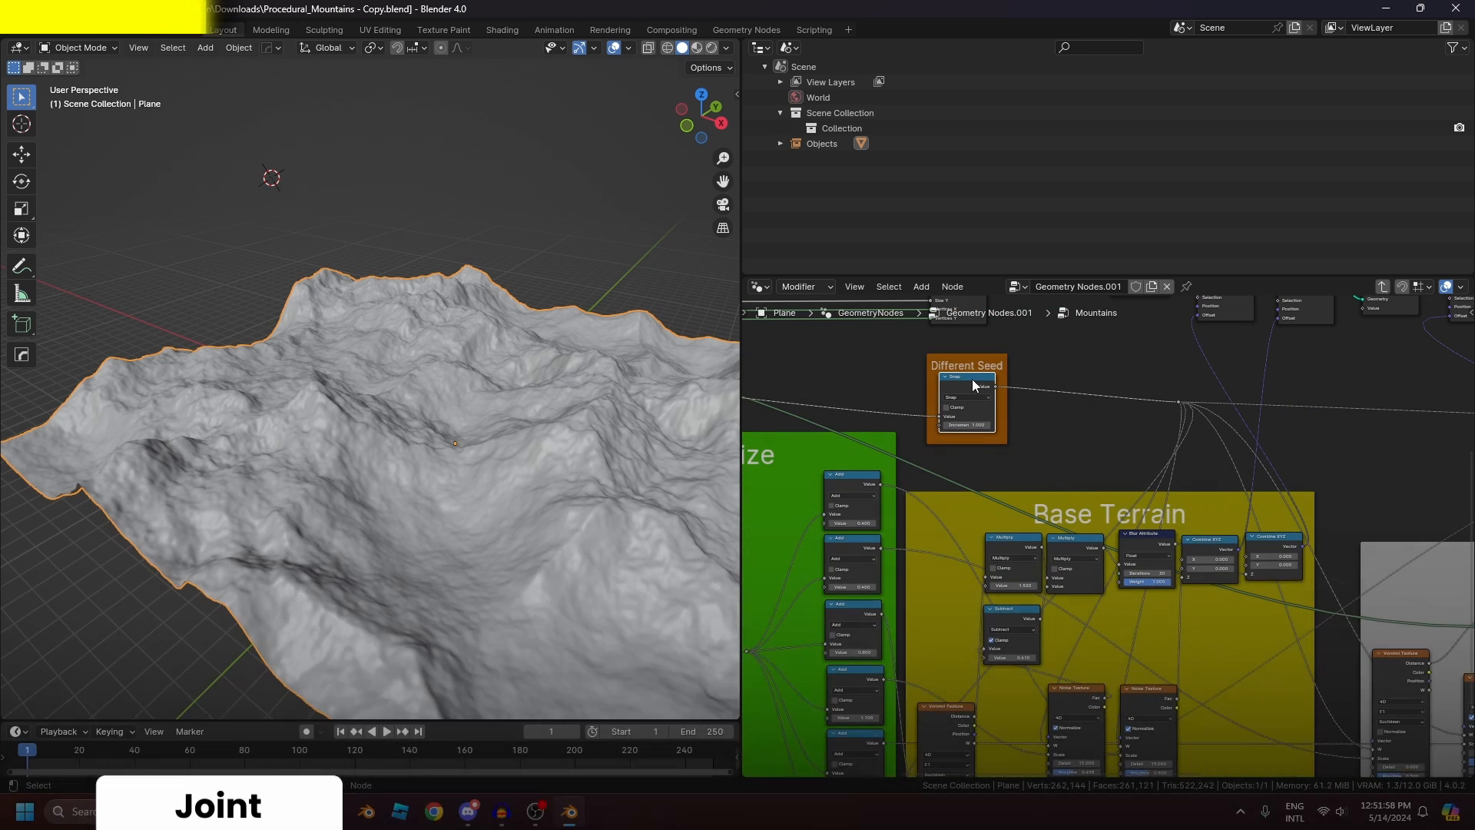
pyautogui.press('b')
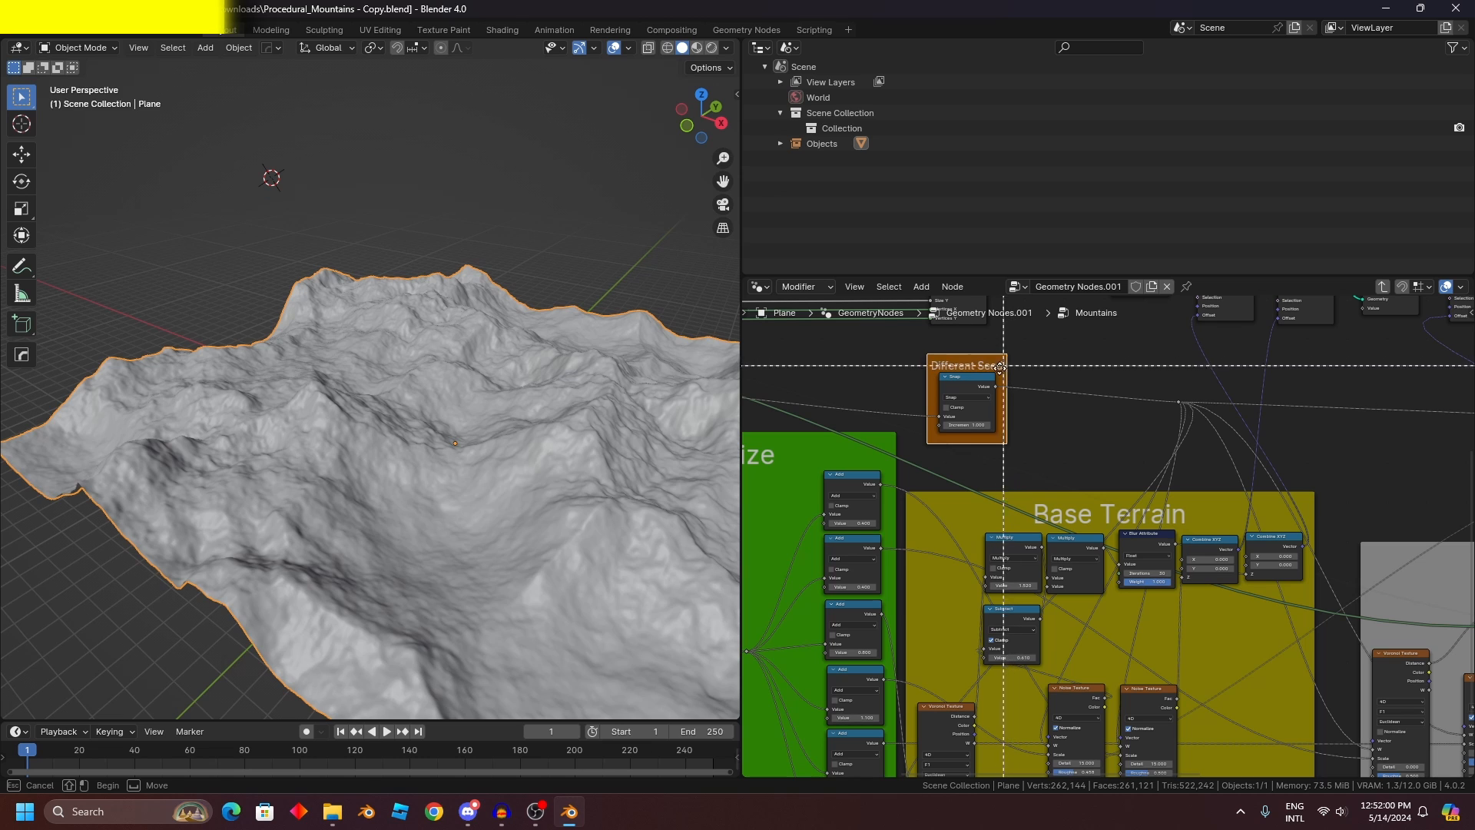
pyautogui.press('Escape')
pyautogui.moveTo(1148, 513); pyautogui.dragTo(1241, 380, button='middle')
pyautogui.scroll(4, 1064, 689)
pyautogui.scroll(1, 1064, 688)
pyautogui.moveTo(1111, 575); pyautogui.dragTo(1208, 444, button='middle')
pyautogui.scroll(3, 1110, 526)
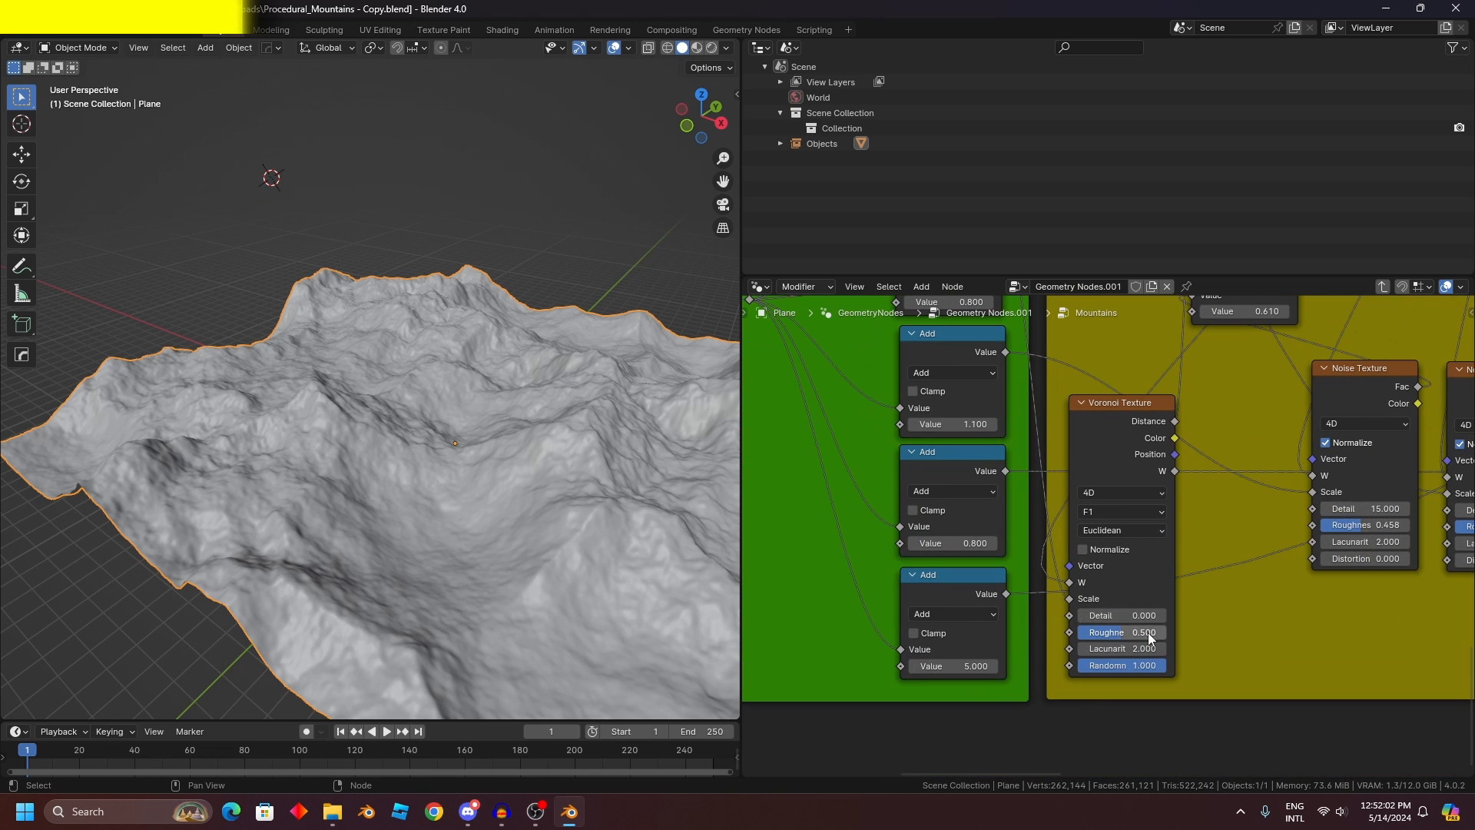
# Step: Nudge the two Noise Texture nodes in the Base Terrain frame
pyautogui.moveTo(1121, 618); pyautogui.dragTo(929, 676, button='middle')
pyautogui.moveTo(1167, 455); pyautogui.dragTo(1125, 490)
pyautogui.moveTo(1191, 532); pyautogui.dragTo(1053, 599, button='middle')
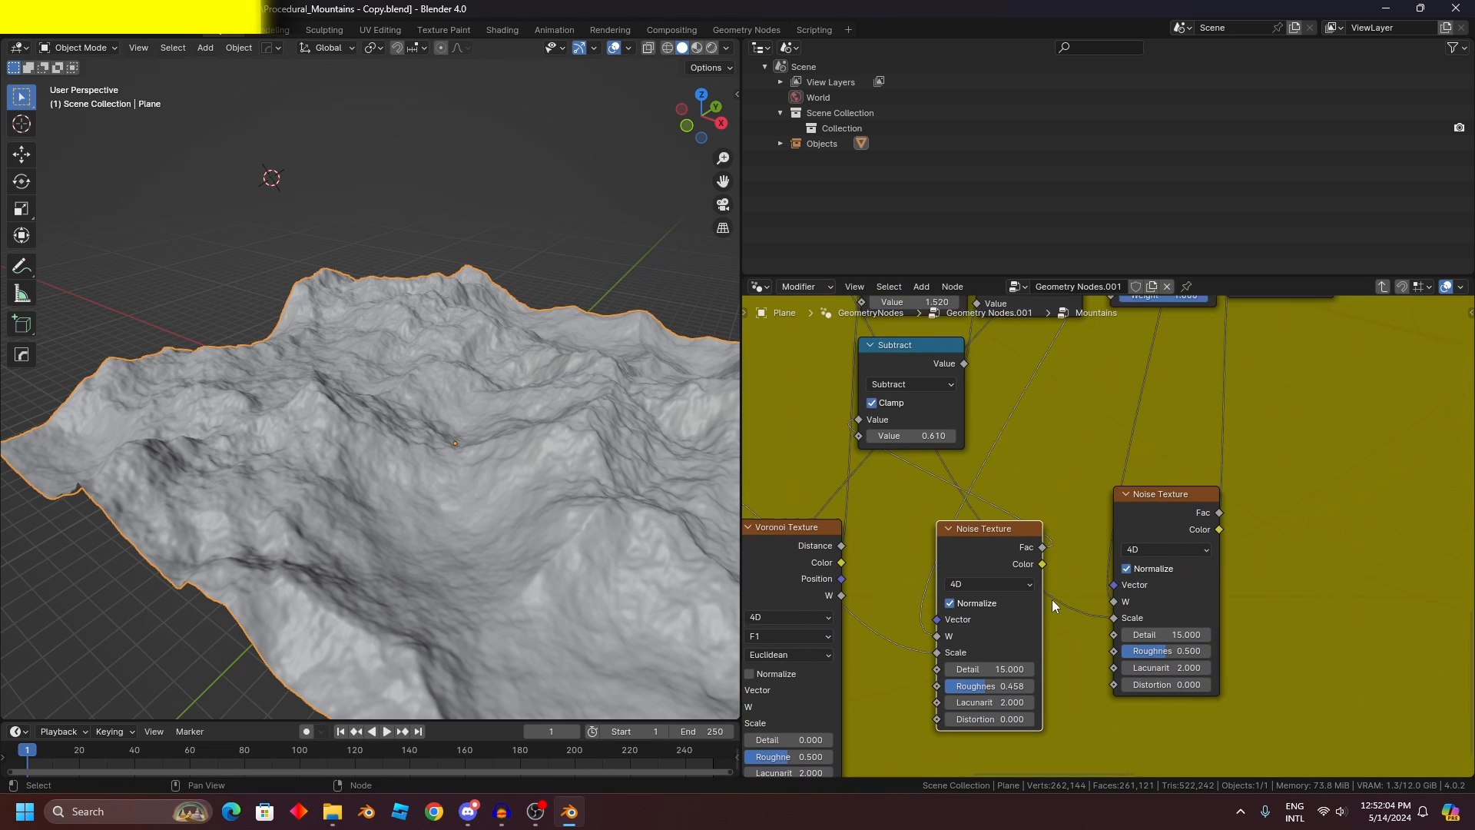
pyautogui.scroll(1, 1119, 538)
pyautogui.moveTo(1189, 493)
pyautogui.mouseDown()
pyautogui.moveTo(1176, 517)
pyautogui.moveTo(1194, 502)
pyautogui.mouseUp()
pyautogui.scroll(-6, 1264, 570)
pyautogui.moveTo(1272, 578); pyautogui.dragTo(996, 620, button='middle')
pyautogui.scroll(-4, 996, 620)
pyautogui.scroll(-2, 1125, 537)
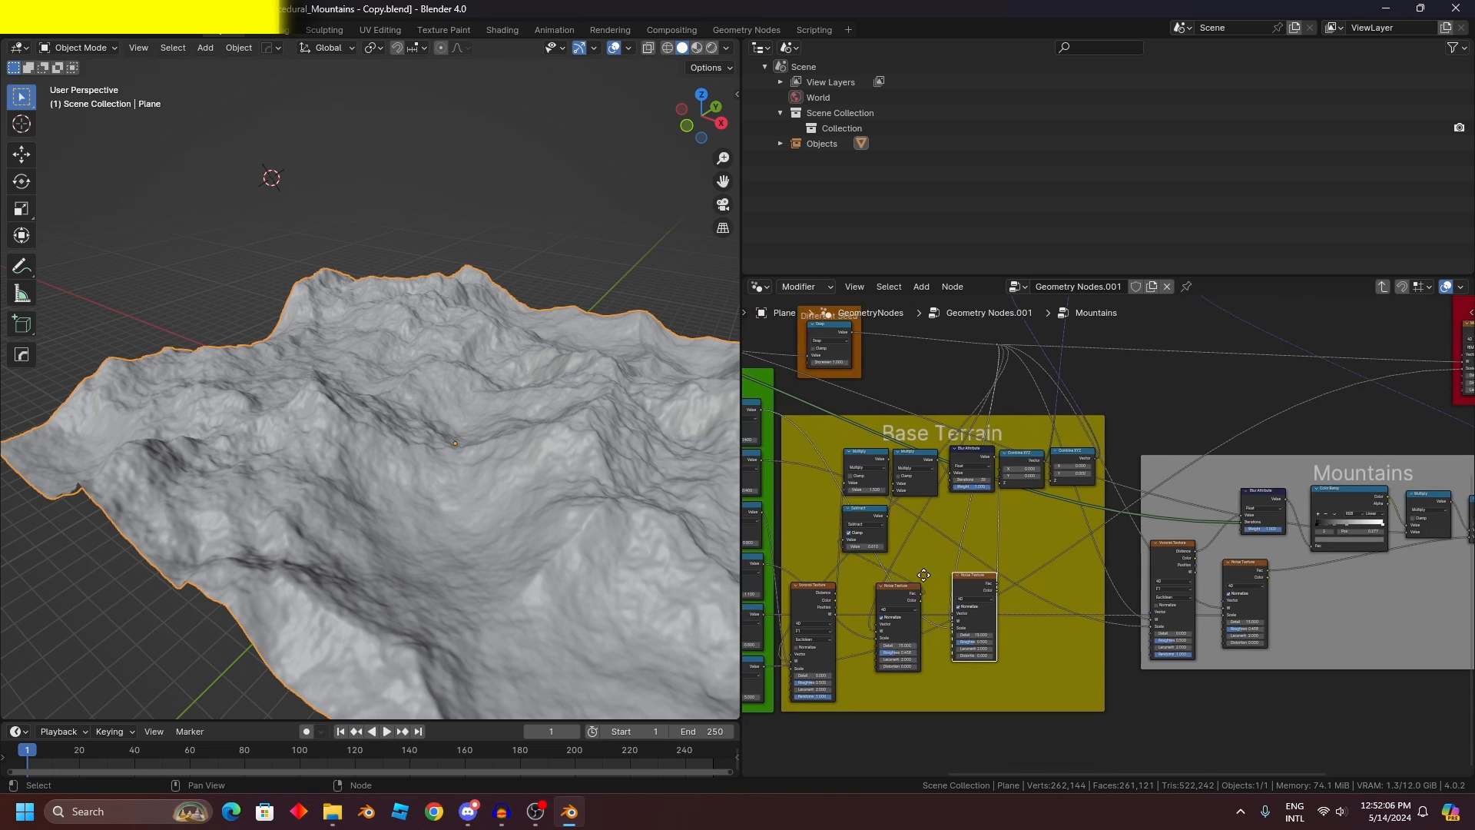
# Step: Nudge the Voronoi Texture and Noise Texture nodes in the Mountains frame
pyautogui.moveTo(1126, 537); pyautogui.dragTo(1180, 546, button='middle')
pyautogui.scroll(3, 1179, 546)
pyautogui.moveTo(1234, 575); pyautogui.dragTo(1209, 567)
pyautogui.moveTo(1305, 588); pyautogui.dragTo(1300, 594)
pyautogui.scroll(-4, 1150, 578)
pyautogui.moveTo(1444, 447); pyautogui.dragTo(1346, 490, button='middle')
pyautogui.scroll(-1, 1284, 513)
pyautogui.scroll(1, 1347, 491)
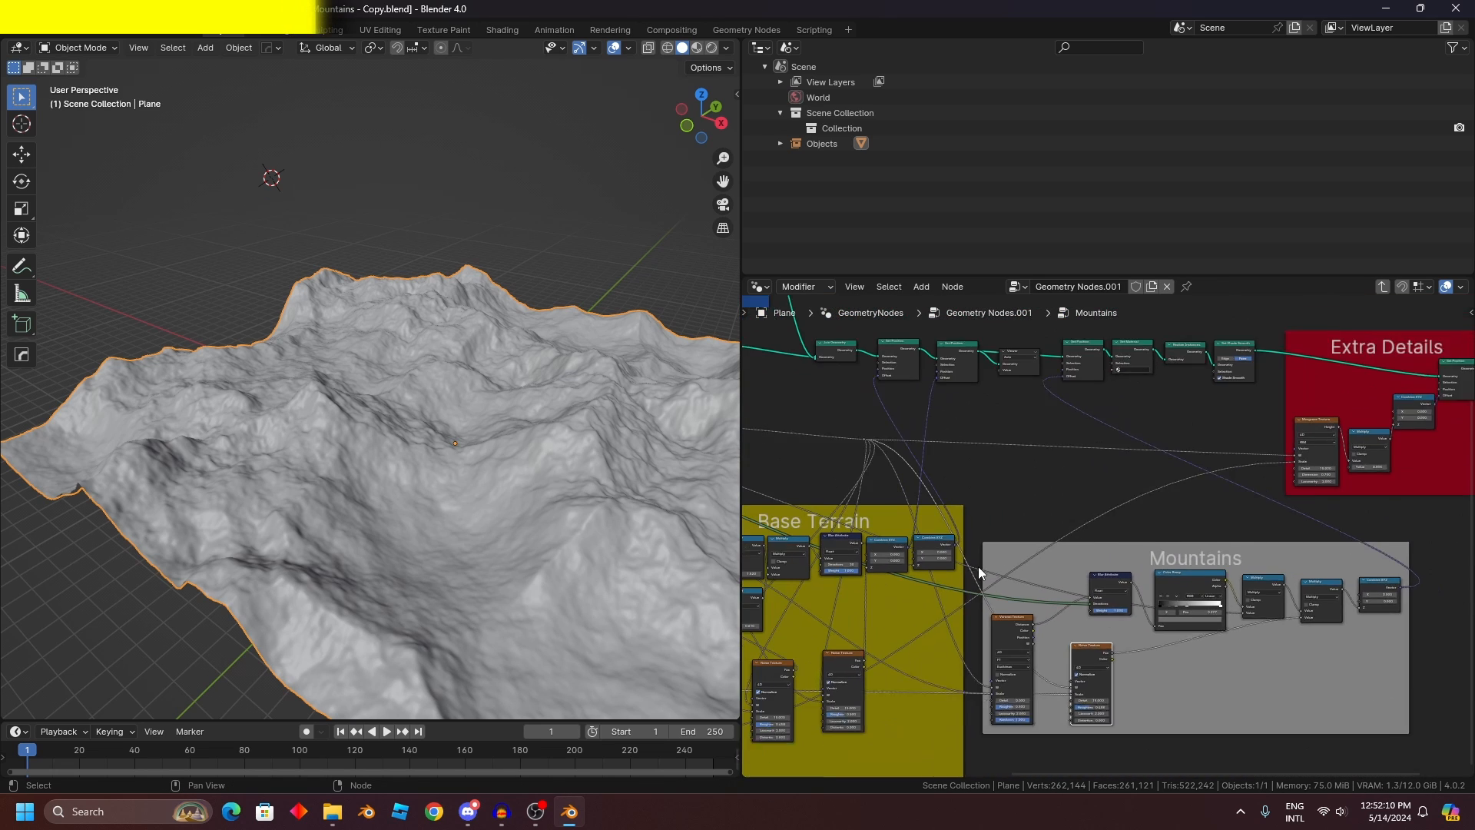
# Step: Select the Snap node in the Different Seed frame and examine its Value input and Increment setting
pyautogui.moveTo(978, 573); pyautogui.dragTo(1225, 471, button='middle')
pyautogui.scroll(3, 1002, 567)
pyautogui.scroll(-1, 1180, 555)
pyautogui.scroll(-2, 1180, 554)
pyautogui.moveTo(912, 323); pyautogui.dragTo(1117, 495, button='middle')
pyautogui.scroll(5, 985, 443)
pyautogui.scroll(7, 1118, 487)
pyautogui.click(1128, 422)
pyautogui.scroll(1, 1093, 484)
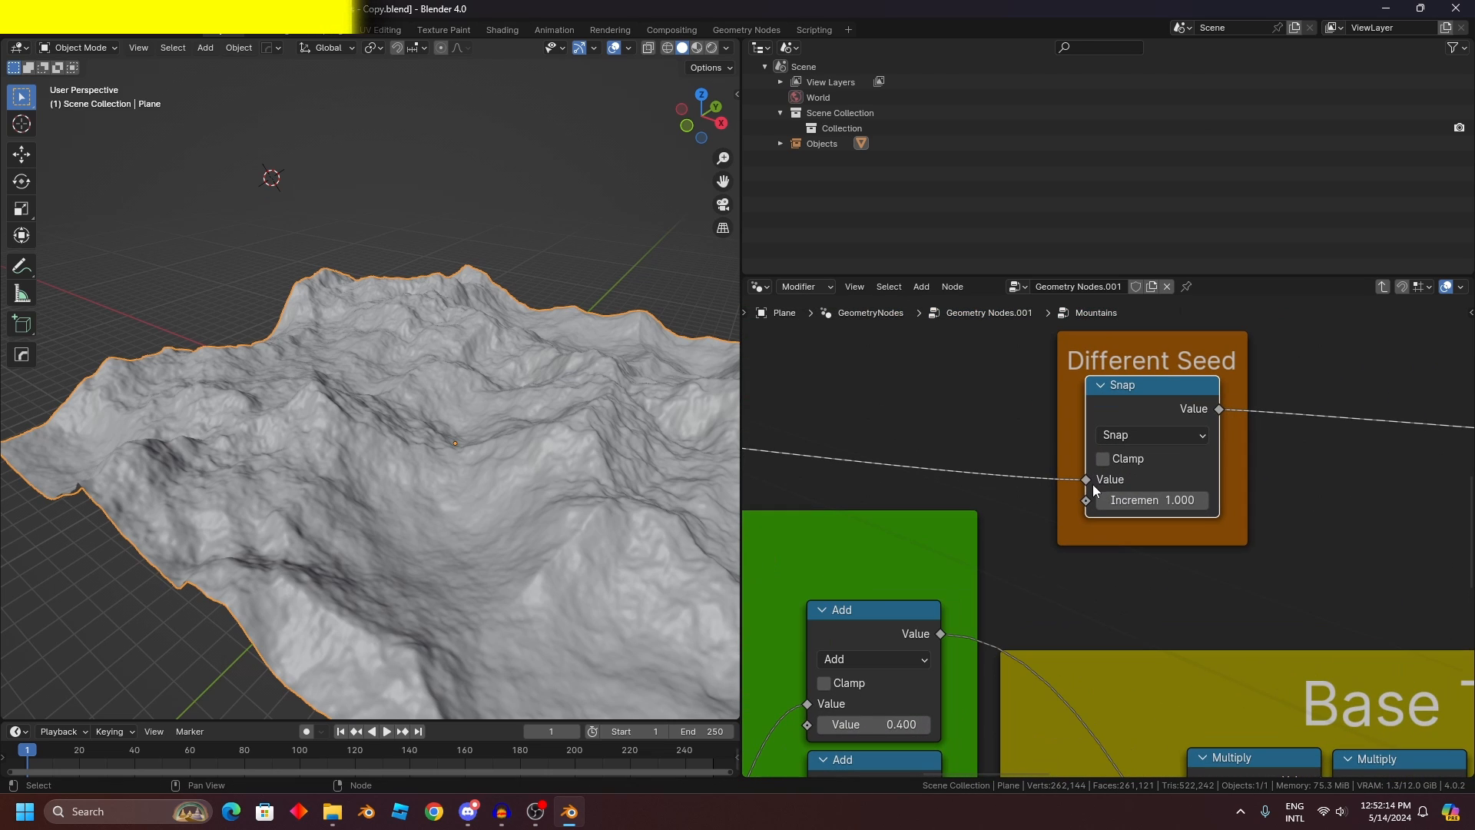
# Step: Inspect the data type of the Group Input's Seed socket in the group interface settings, and close the settings
pyautogui.scroll(-5, 865, 400)
pyautogui.moveTo(864, 400); pyautogui.dragTo(1214, 508, button='middle')
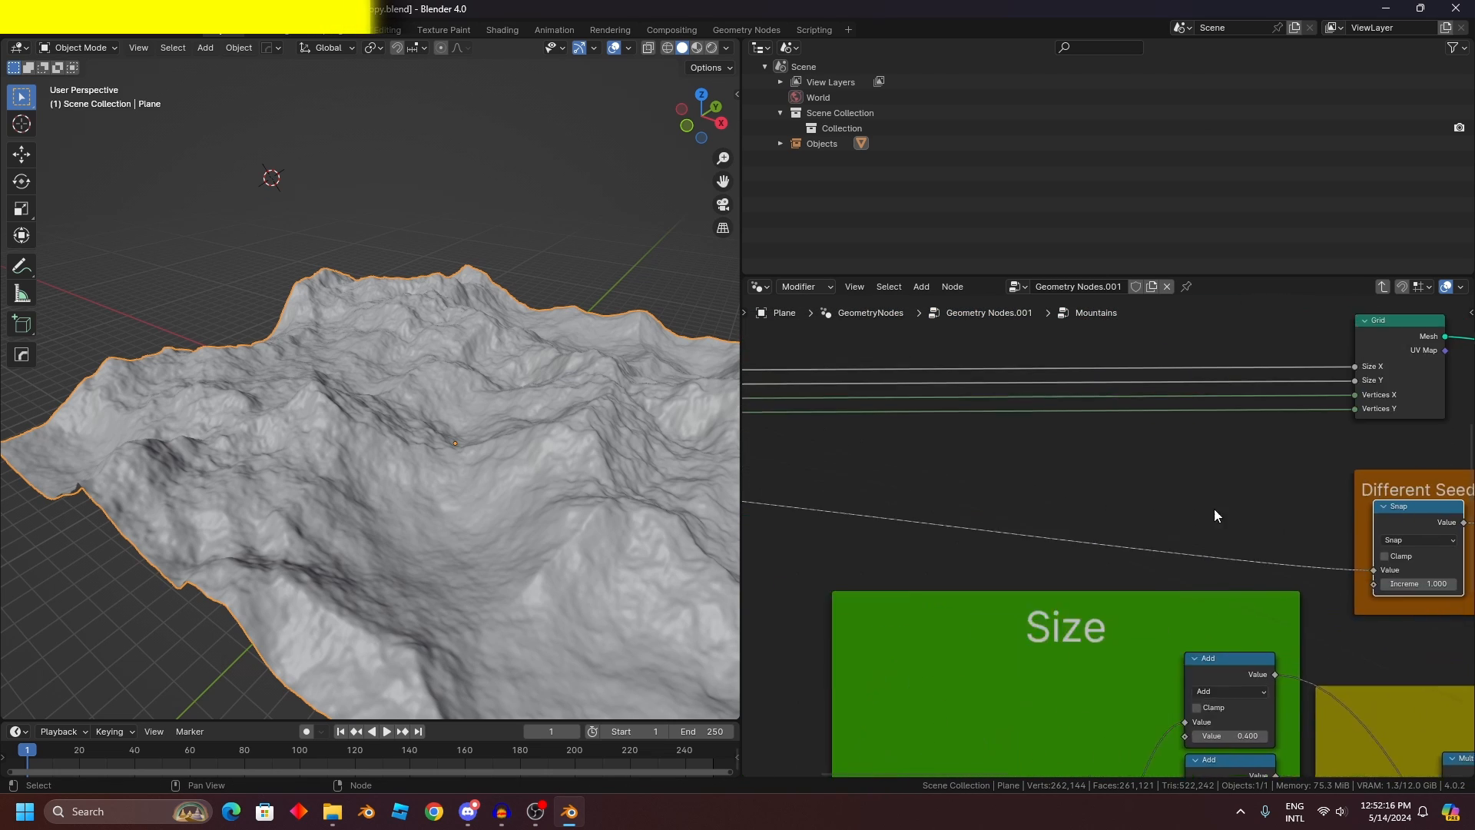
pyautogui.scroll(-5, 983, 430)
pyautogui.moveTo(983, 430); pyautogui.dragTo(1313, 477, button='middle')
pyautogui.scroll(6, 1088, 523)
pyautogui.scroll(2, 1088, 522)
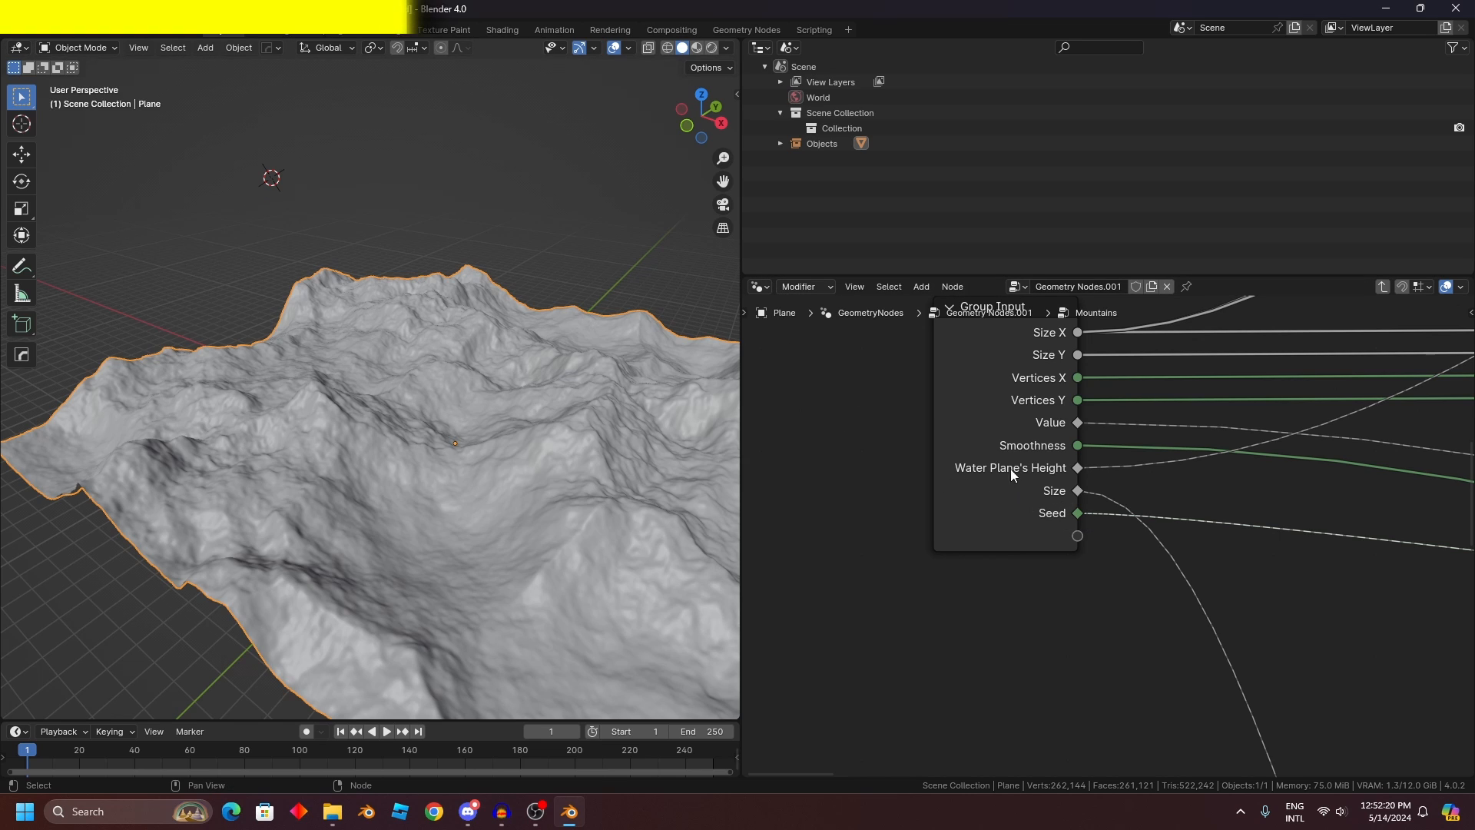
pyautogui.press('n')
pyautogui.click(1367, 483)
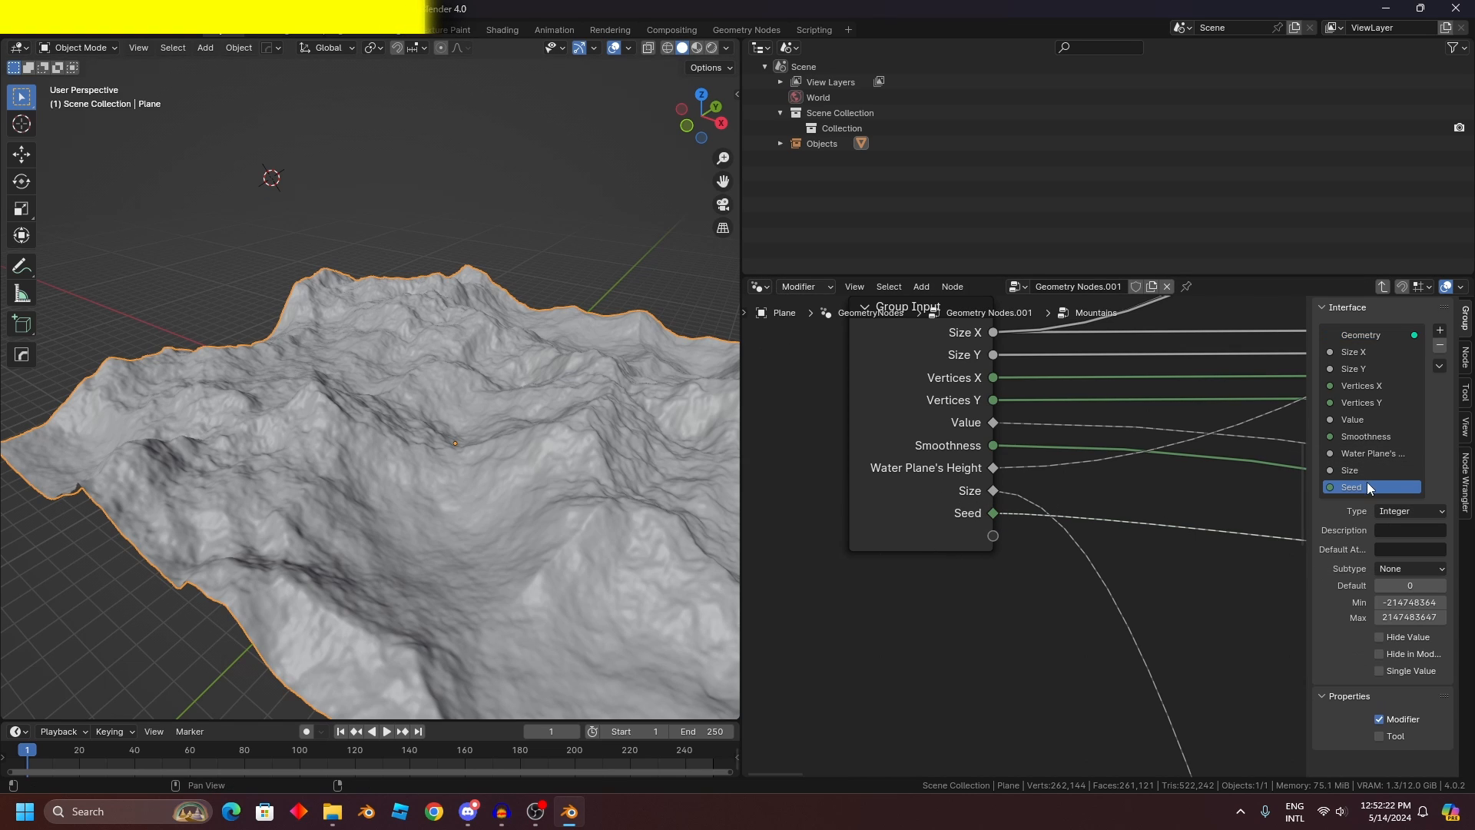
pyautogui.click(1395, 511)
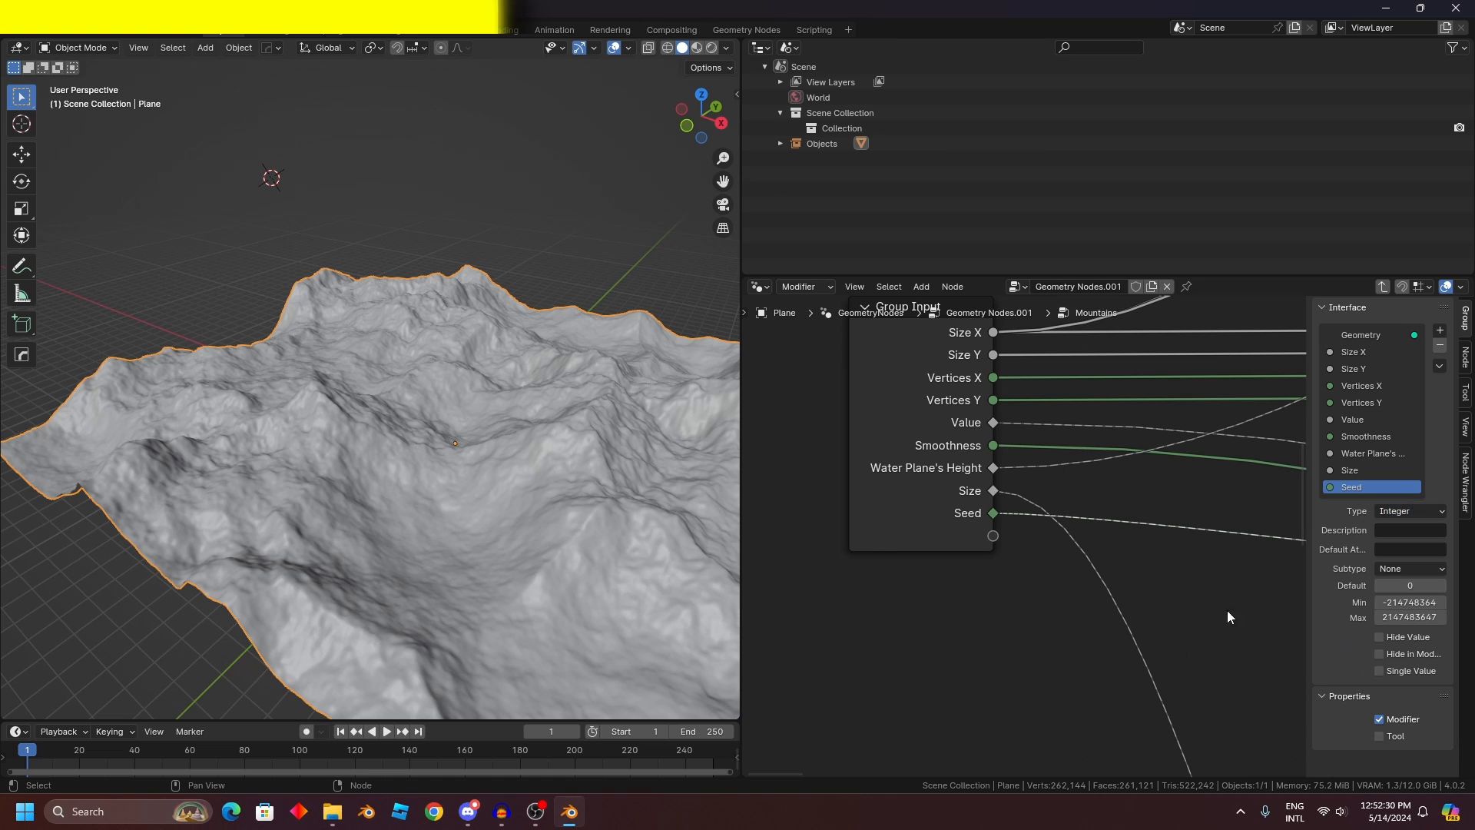
pyautogui.scroll(-3, 1072, 551)
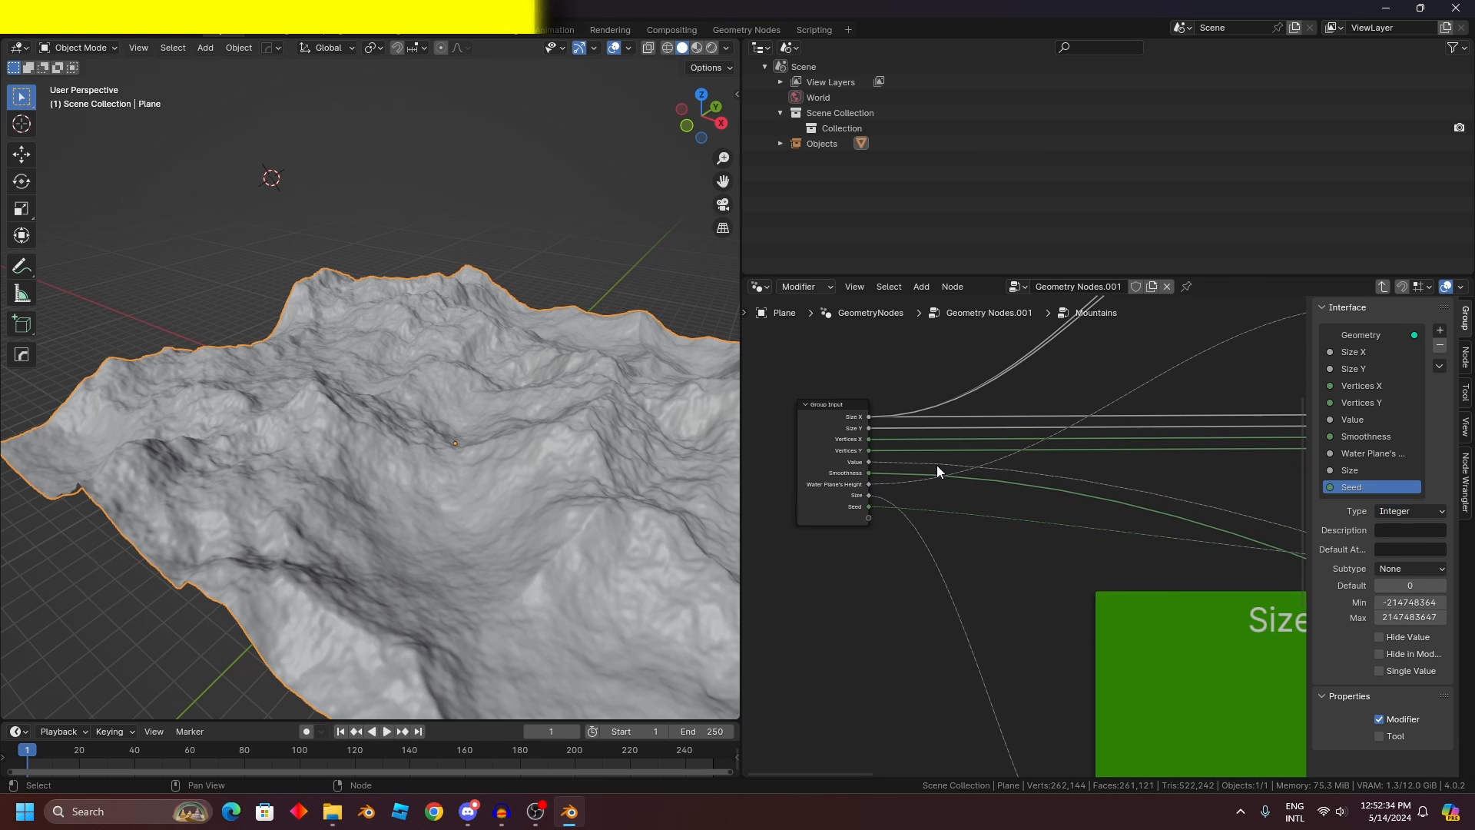
pyautogui.scroll(-7, 1203, 510)
pyautogui.moveTo(1230, 499); pyautogui.dragTo(1081, 489, button='middle')
pyautogui.press('n')
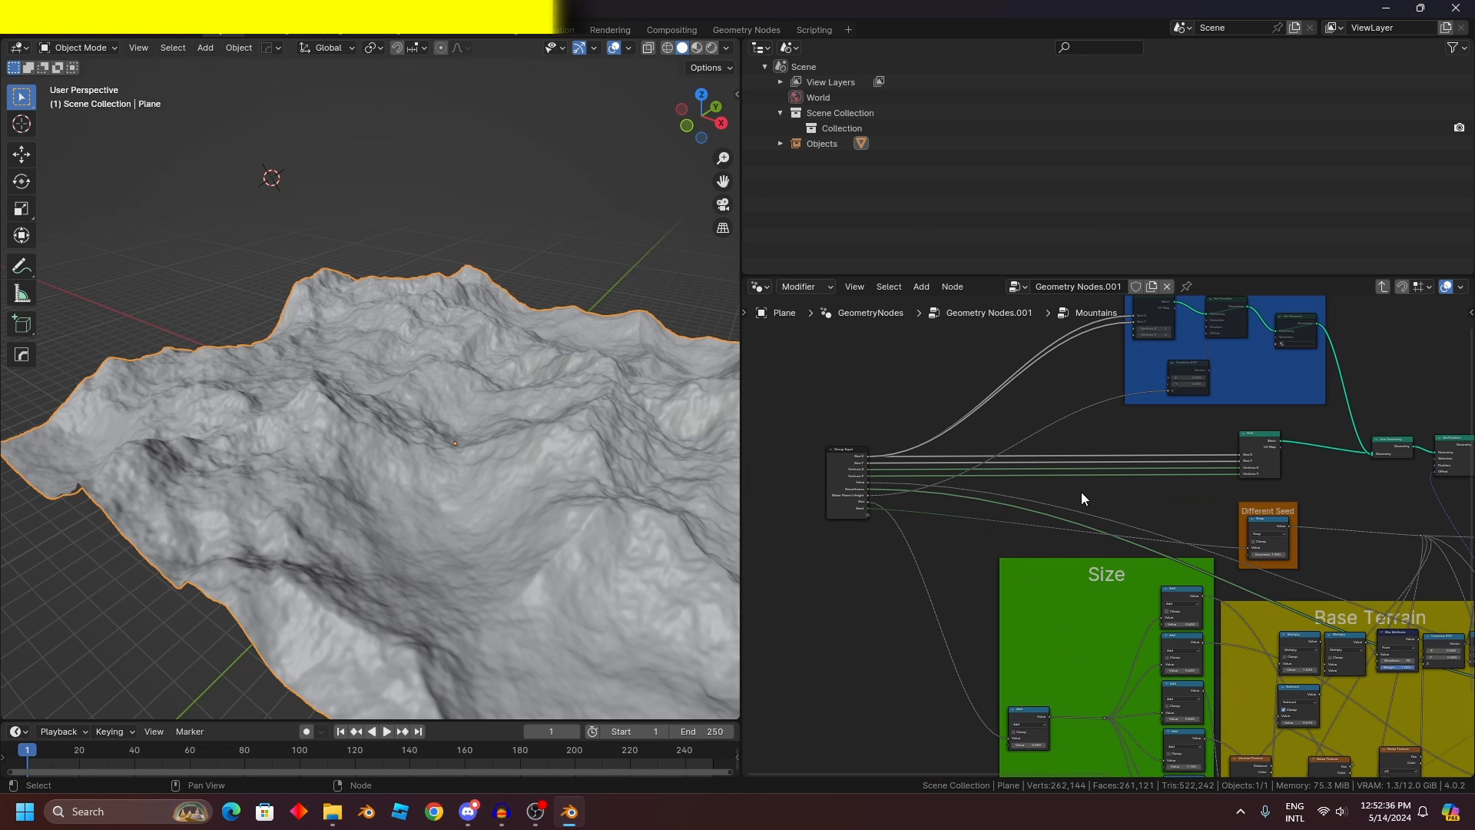
# Step: Examine the Size frame's first Add node and the Add nodes it feeds
pyautogui.scroll(-4, 1081, 491)
pyautogui.moveTo(1254, 552); pyautogui.dragTo(1229, 444, button='middle')
pyautogui.scroll(4, 1229, 444)
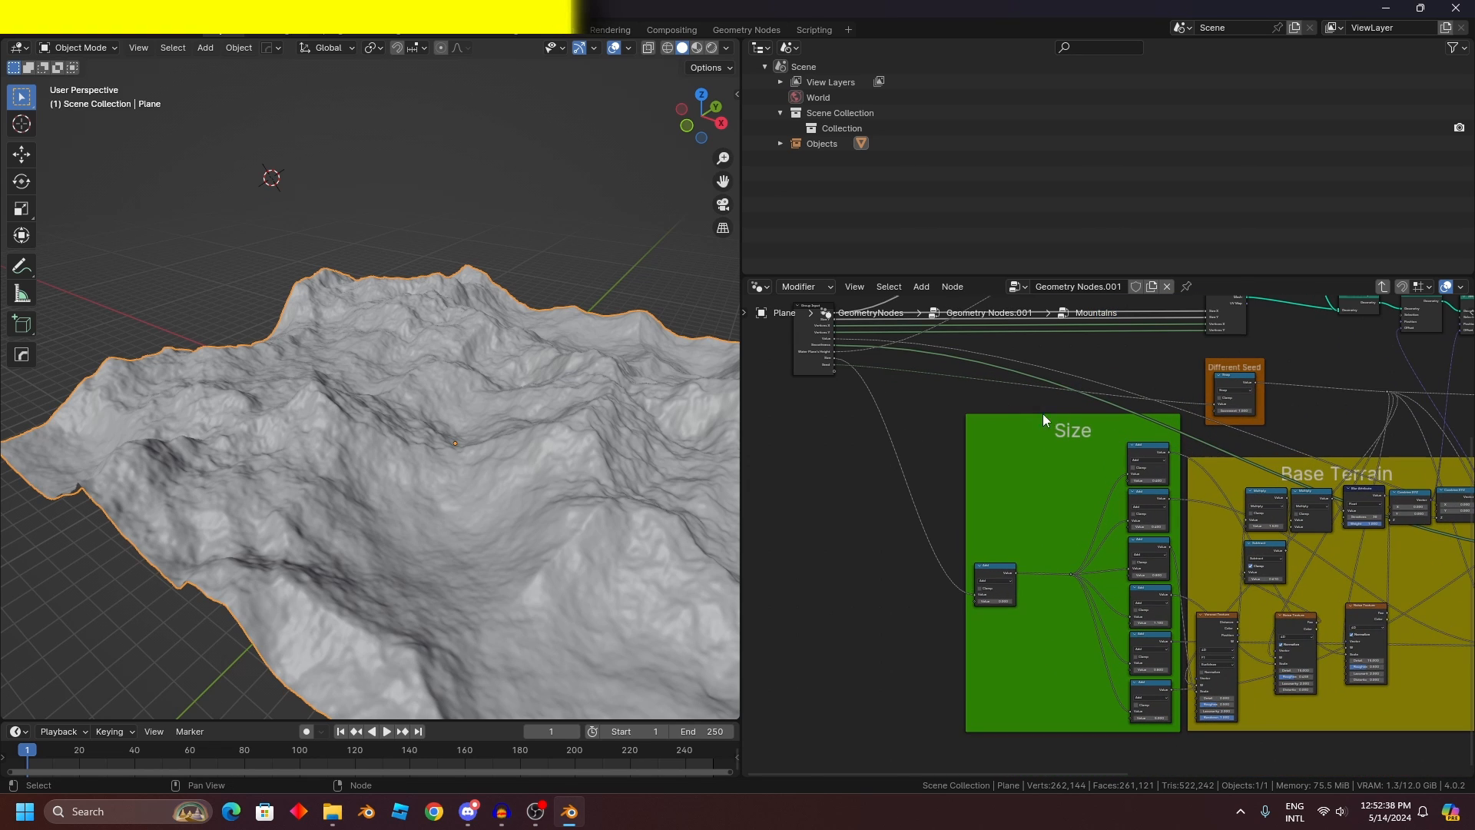
pyautogui.moveTo(1043, 413); pyautogui.dragTo(965, 427)
pyautogui.click(997, 405)
pyautogui.scroll(7, 976, 427)
pyautogui.moveTo(903, 480); pyautogui.dragTo(1172, 356, button='middle')
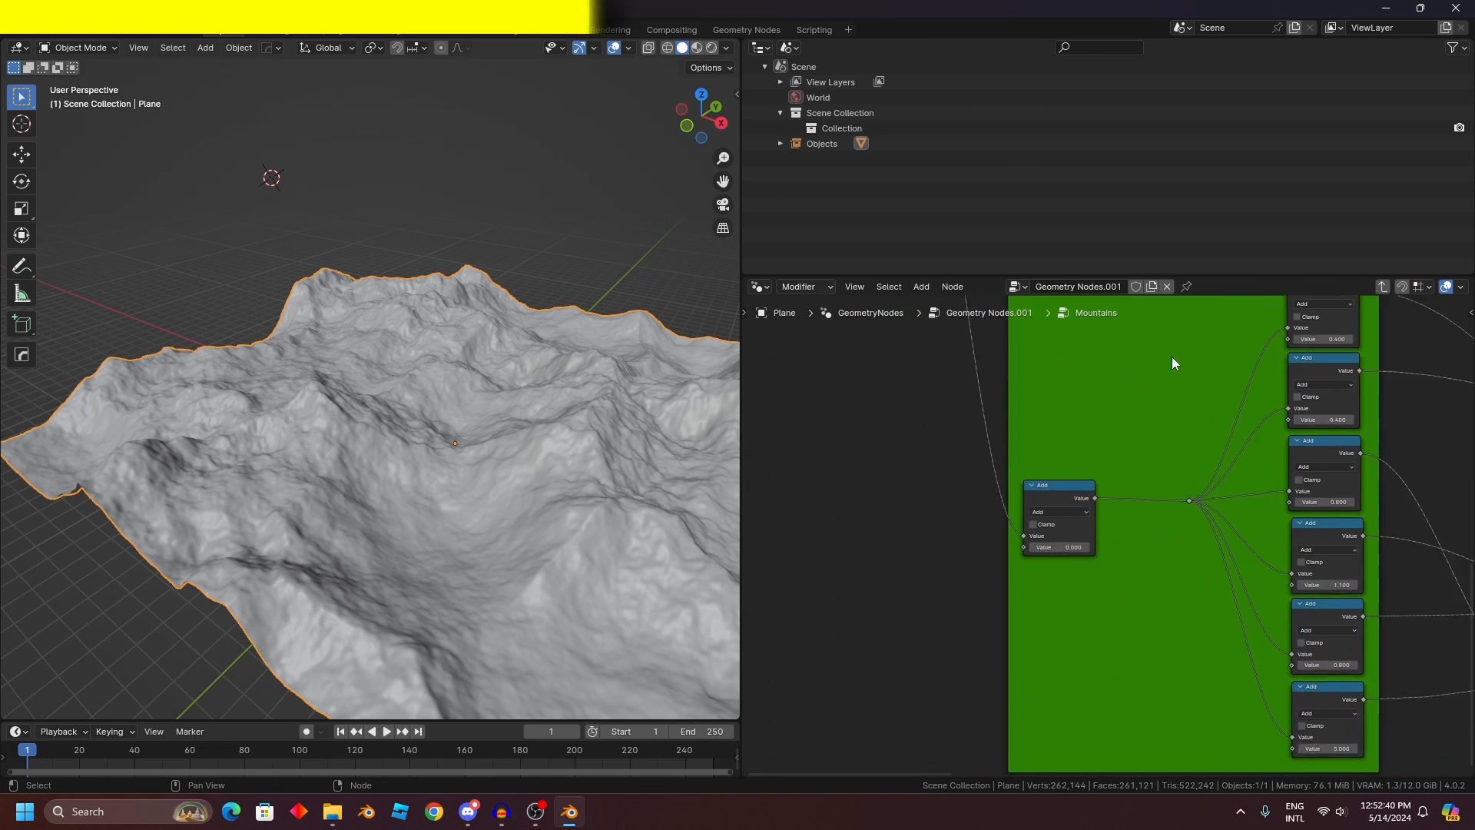
# Step: Trace the Group Input's Size output into the Size frame's first Add node and nudge that node
pyautogui.scroll(2, 998, 413)
pyautogui.moveTo(997, 413); pyautogui.dragTo(1004, 481, button='middle')
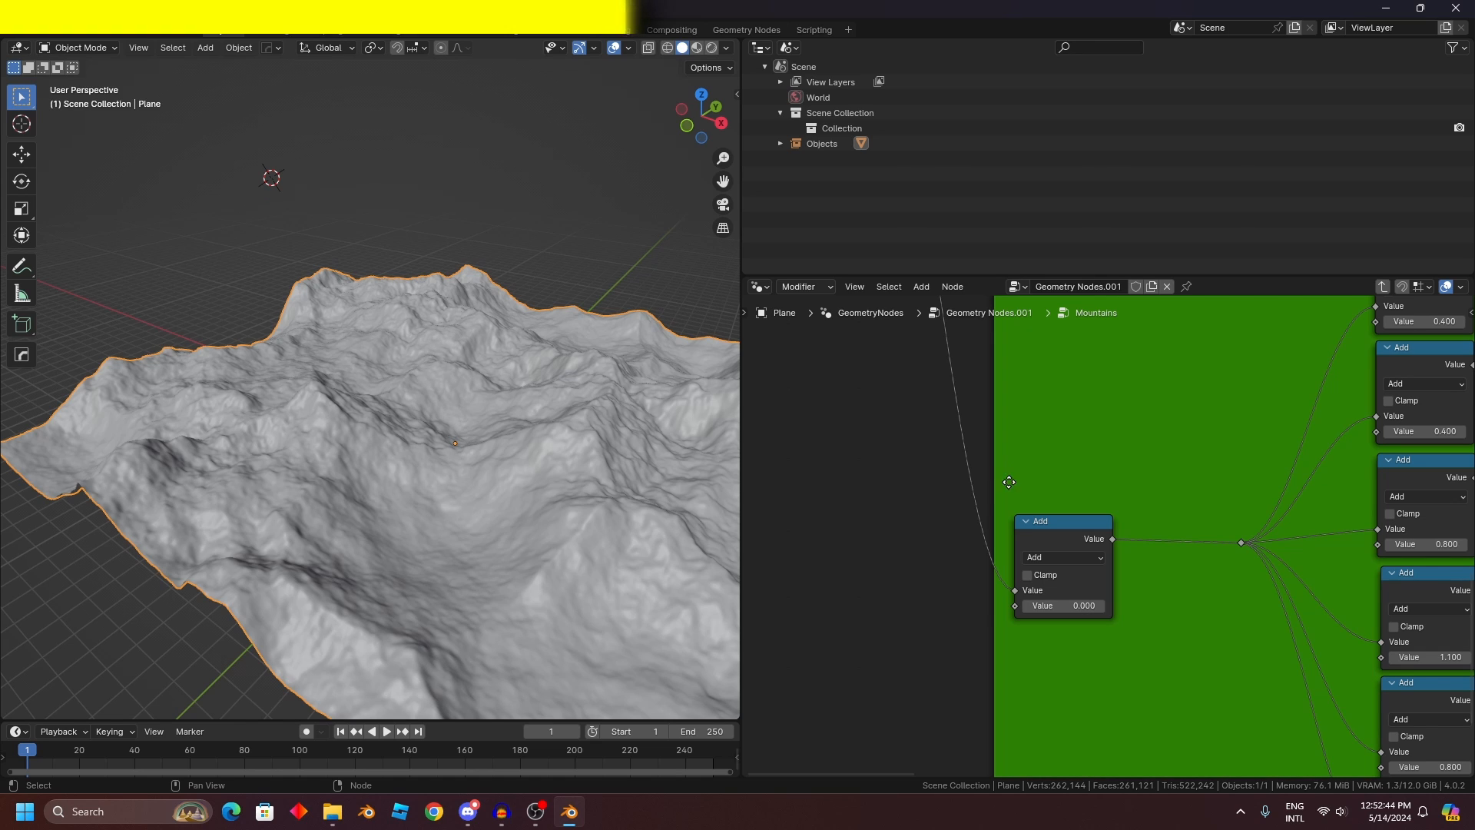
pyautogui.scroll(-8, 1057, 444)
pyautogui.moveTo(1054, 388); pyautogui.dragTo(1125, 574, button='middle')
pyautogui.scroll(2, 1092, 480)
pyautogui.scroll(3, 1092, 486)
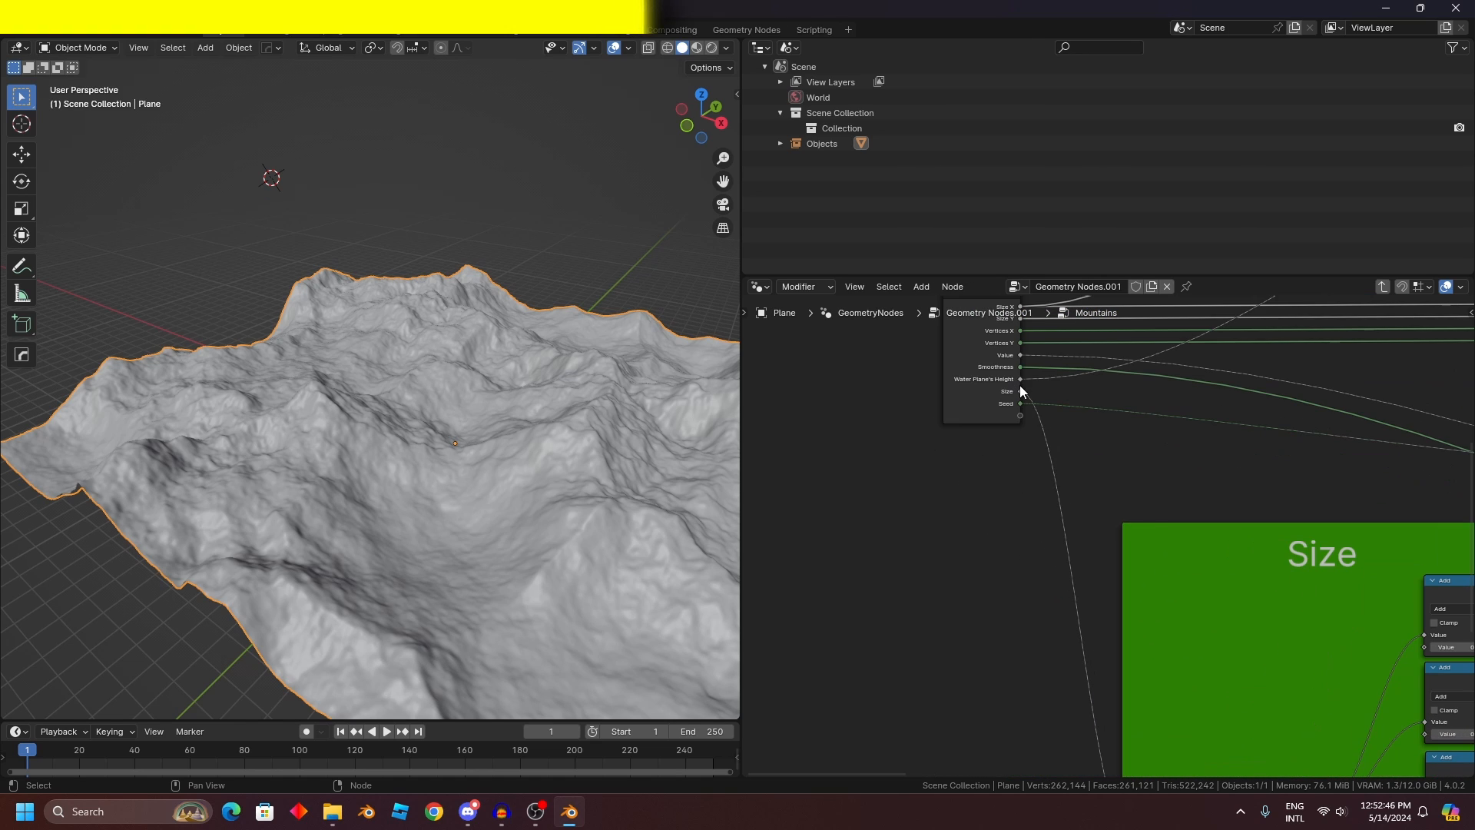
pyautogui.moveTo(1215, 640); pyautogui.dragTo(1279, 721, button='middle')
pyautogui.scroll(-1, 1243, 645)
pyautogui.moveTo(1233, 610); pyautogui.dragTo(1149, 400, button='middle')
pyautogui.scroll(9, 1110, 454)
pyautogui.moveTo(1062, 501)
pyautogui.mouseDown()
pyautogui.moveTo(1003, 497)
pyautogui.moveTo(1038, 473)
pyautogui.moveTo(1058, 518)
pyautogui.mouseUp()
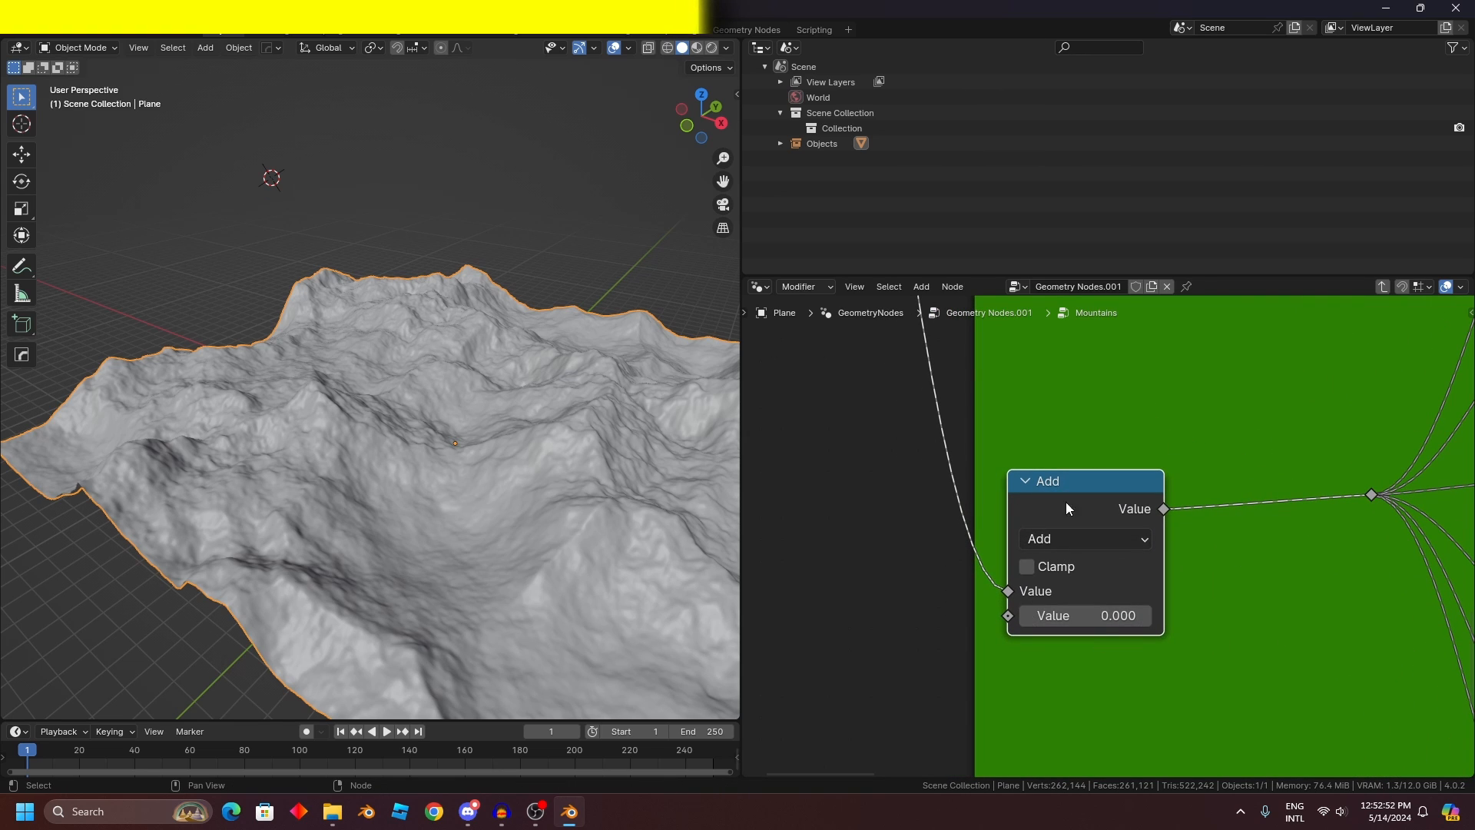
# Step: Trace the Size link from the Group Input again, through the first Add node and the reroute to the other Add nodes
pyautogui.scroll(-8, 1069, 372)
pyautogui.moveTo(1068, 373); pyautogui.dragTo(1205, 692, button='middle')
pyautogui.moveTo(1119, 370); pyautogui.dragTo(1202, 635, button='middle')
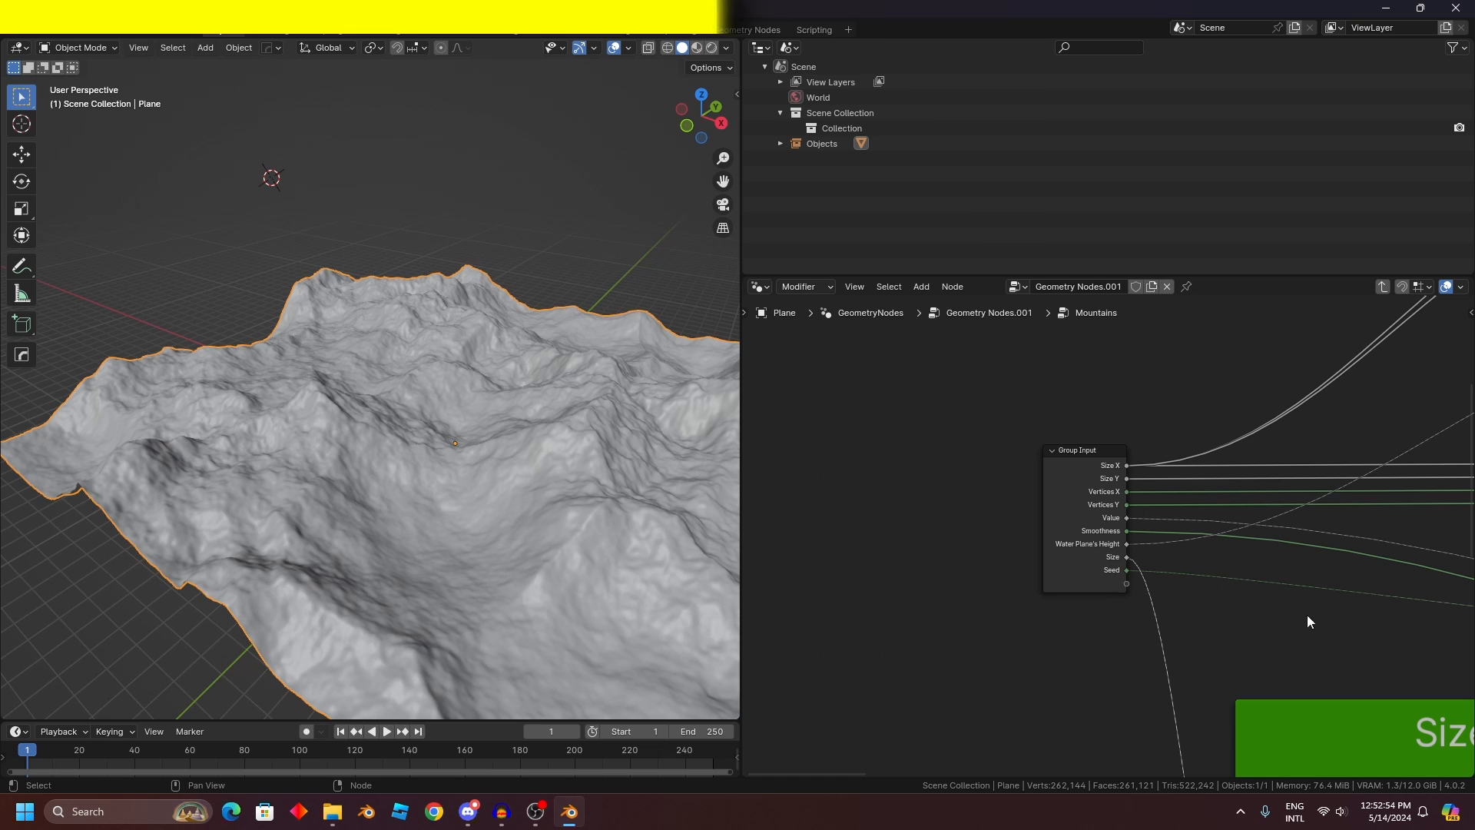
pyautogui.moveTo(1062, 501); pyautogui.dragTo(1068, 519)
pyautogui.scroll(-4, 1156, 576)
pyautogui.moveTo(1336, 733); pyautogui.dragTo(1038, 442, button='middle')
pyautogui.scroll(4, 975, 522)
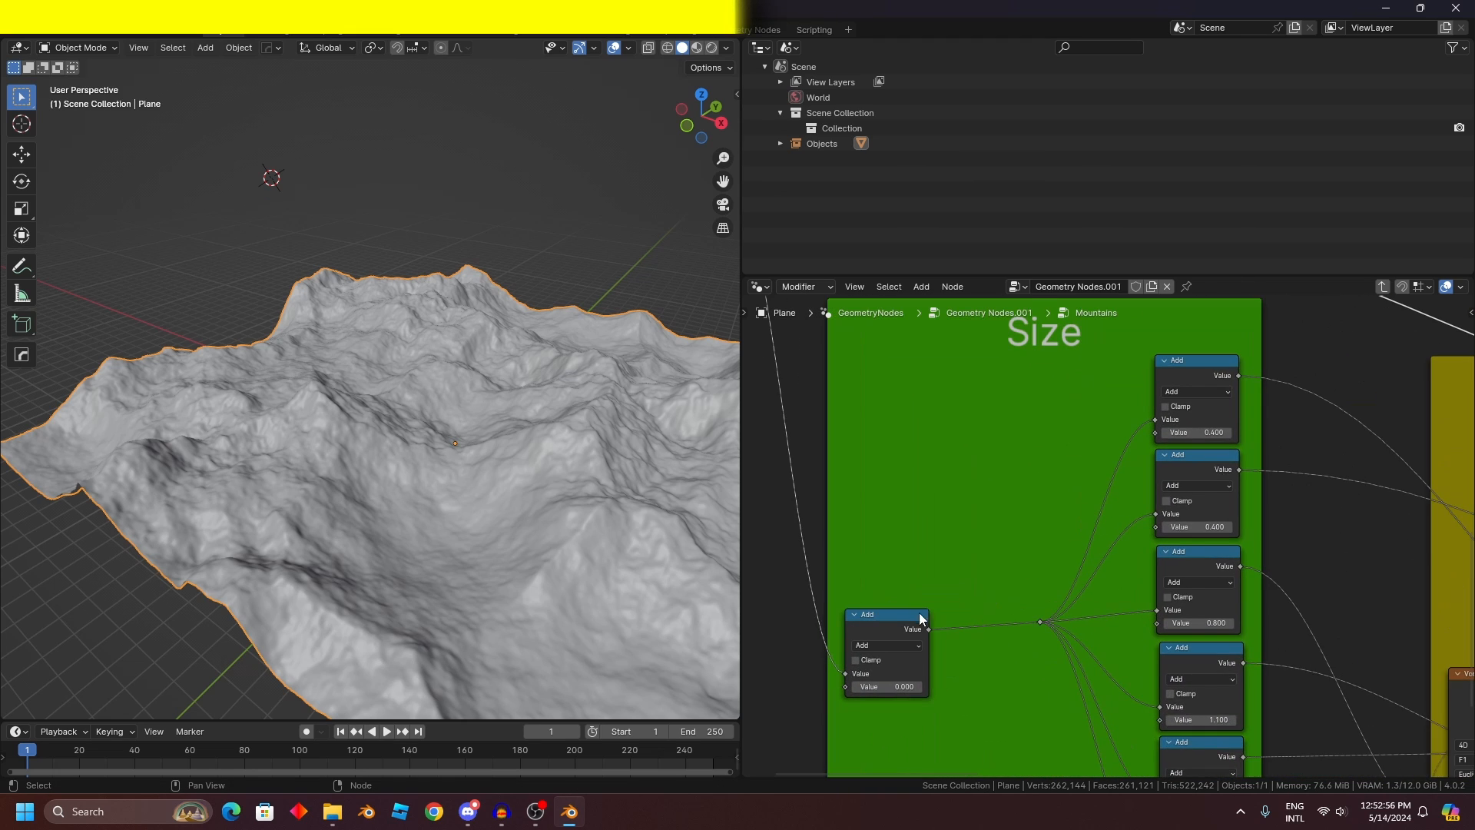
pyautogui.scroll(1, 1003, 538)
pyautogui.moveTo(1054, 578); pyautogui.dragTo(1079, 494, button='middle')
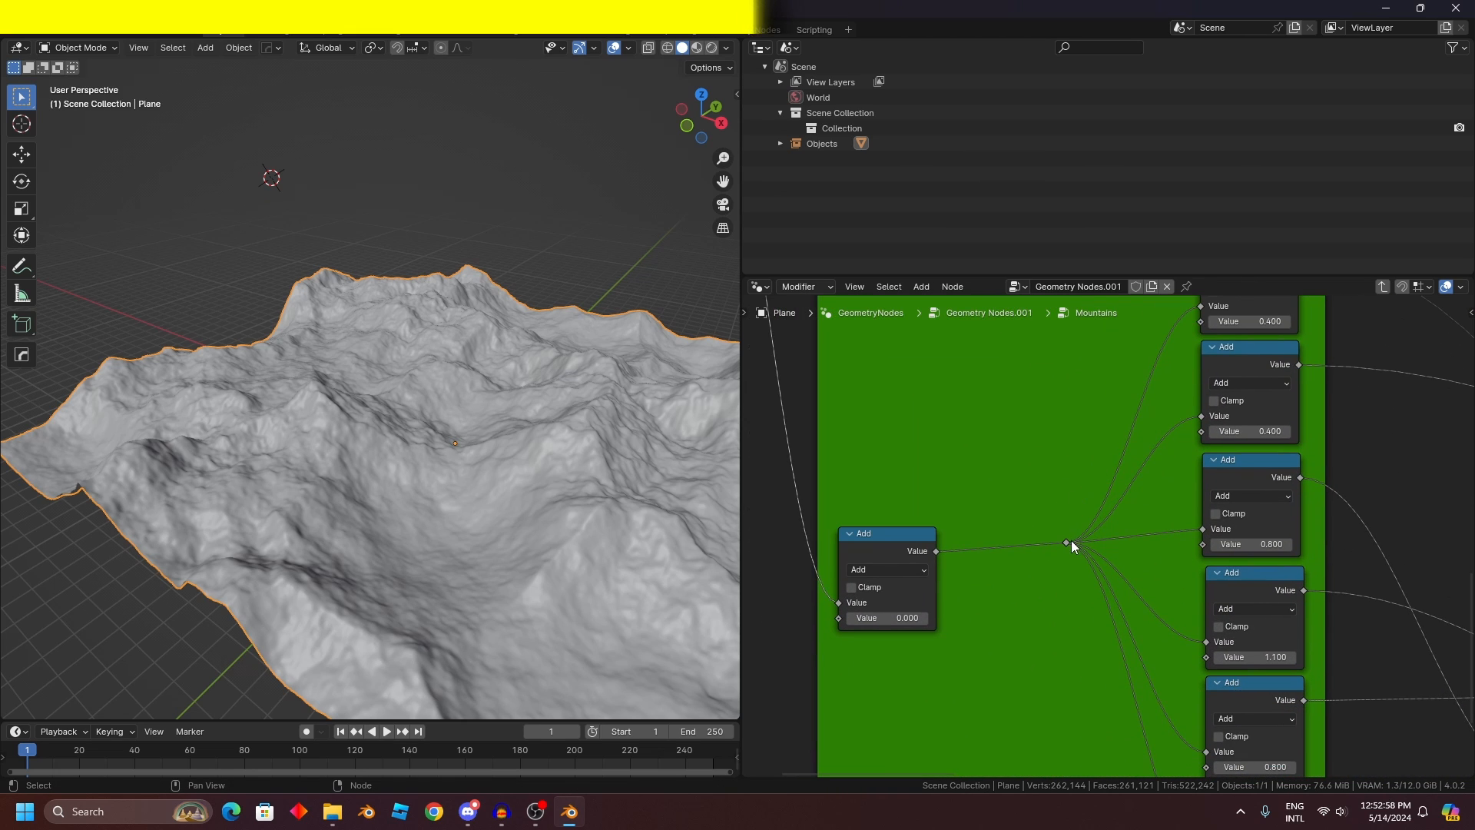
pyautogui.scroll(-3, 1080, 516)
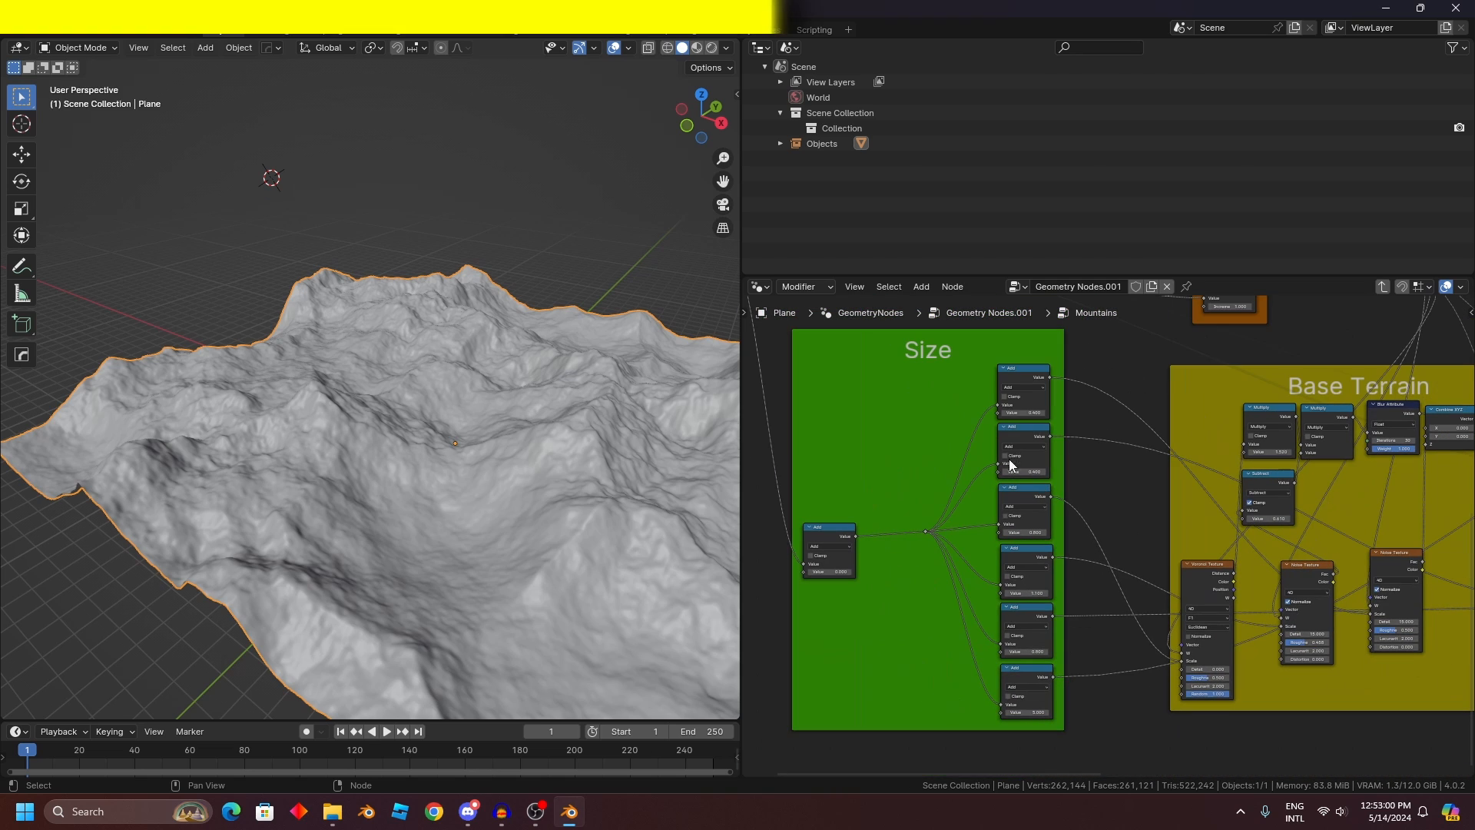
# Step: Nudge the Size frame's topmost Add node and examine the Add nodes' links into the Base Terrain textures
pyautogui.moveTo(1014, 380); pyautogui.dragTo(1013, 376)
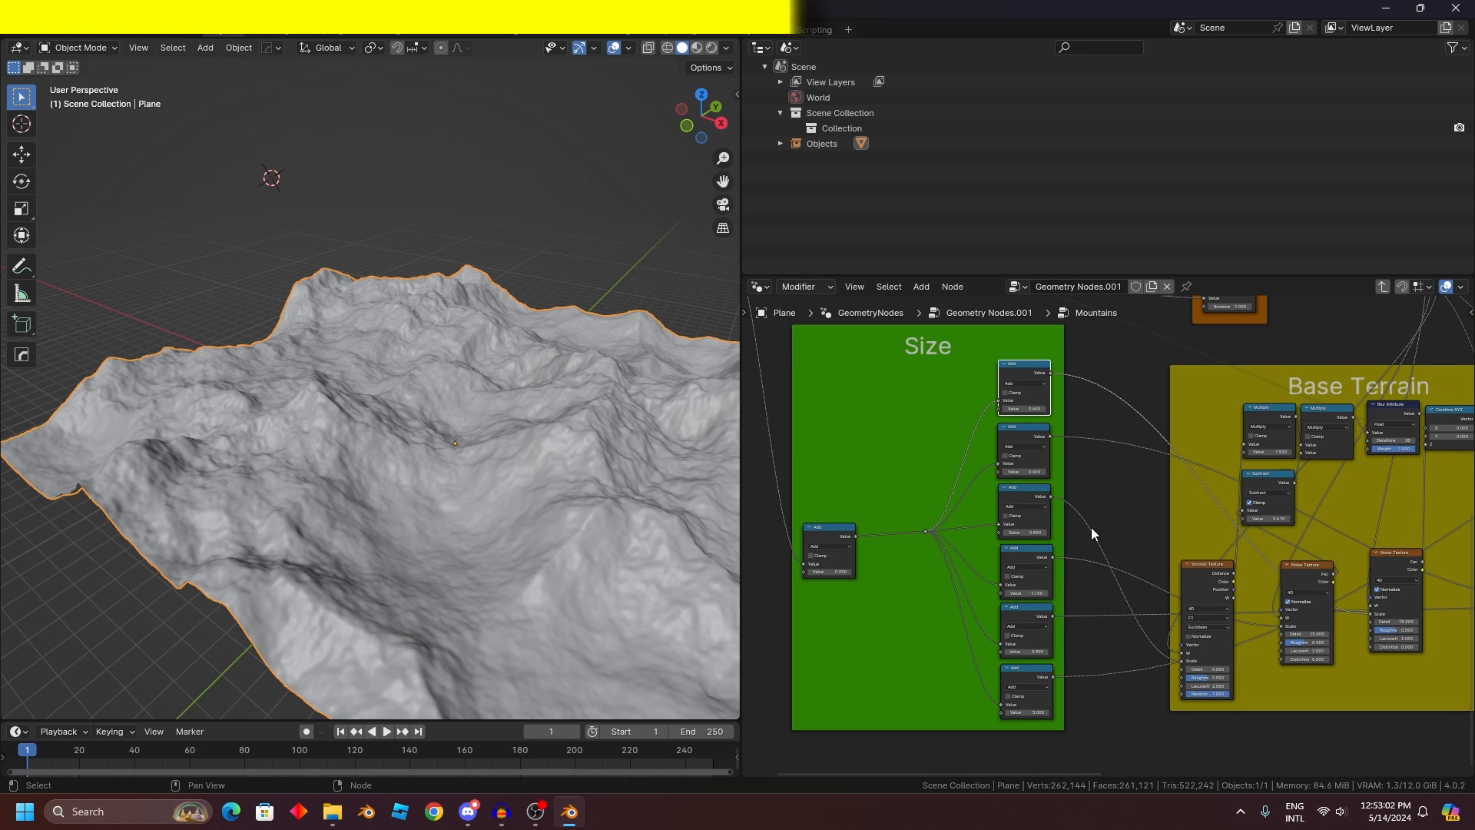
pyautogui.moveTo(1000, 388); pyautogui.dragTo(997, 427, button='middle')
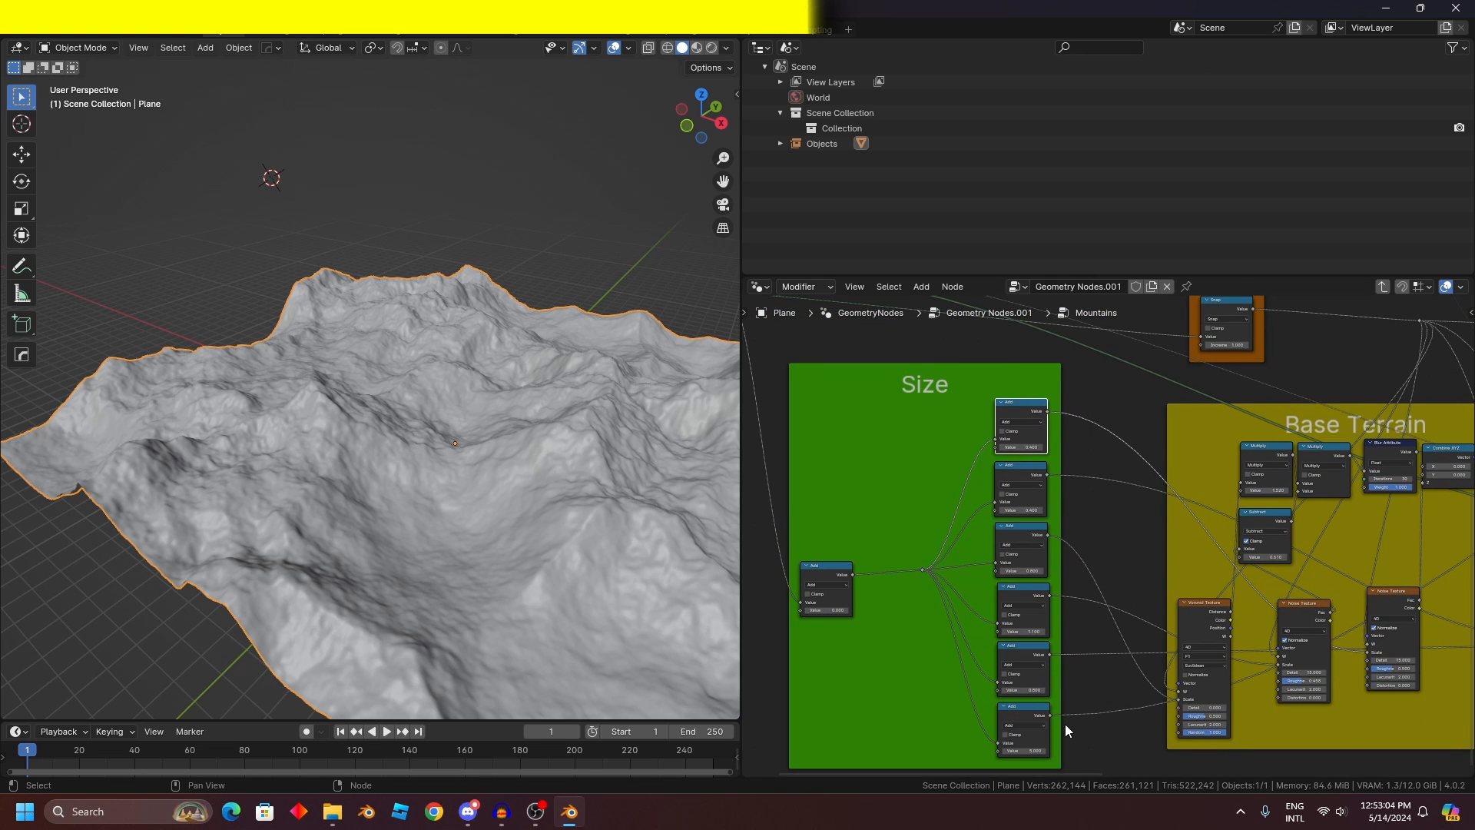
pyautogui.moveTo(1084, 695); pyautogui.dragTo(905, 571, button='middle')
pyautogui.scroll(3, 1106, 538)
pyautogui.scroll(-1, 1108, 544)
pyautogui.scroll(1, 904, 571)
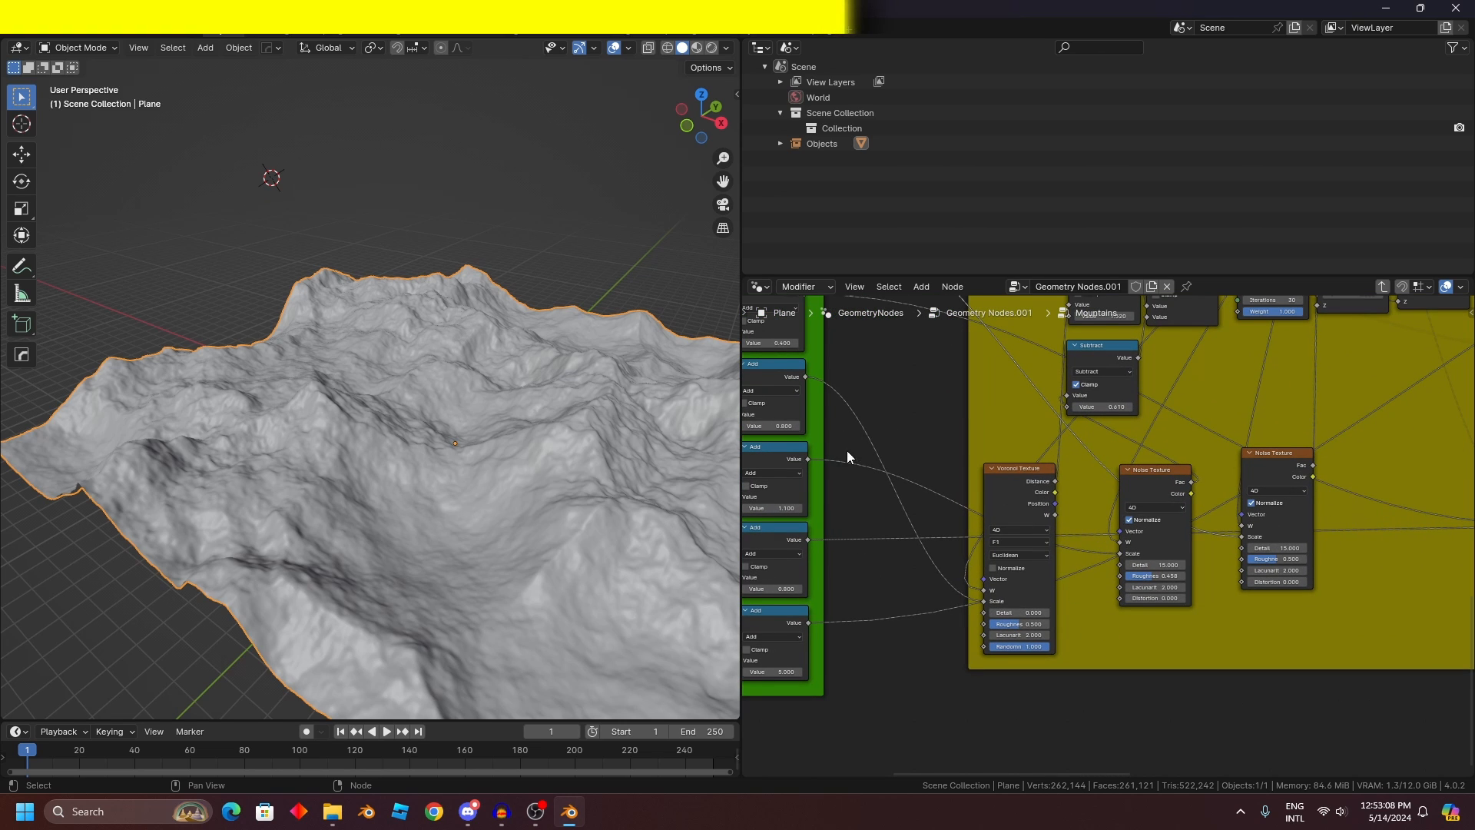
pyautogui.moveTo(764, 315); pyautogui.dragTo(1104, 516, button='middle')
pyautogui.scroll(2, 1103, 518)
pyautogui.moveTo(961, 663); pyautogui.dragTo(1195, 530, button='middle')
pyautogui.scroll(8, 1187, 532)
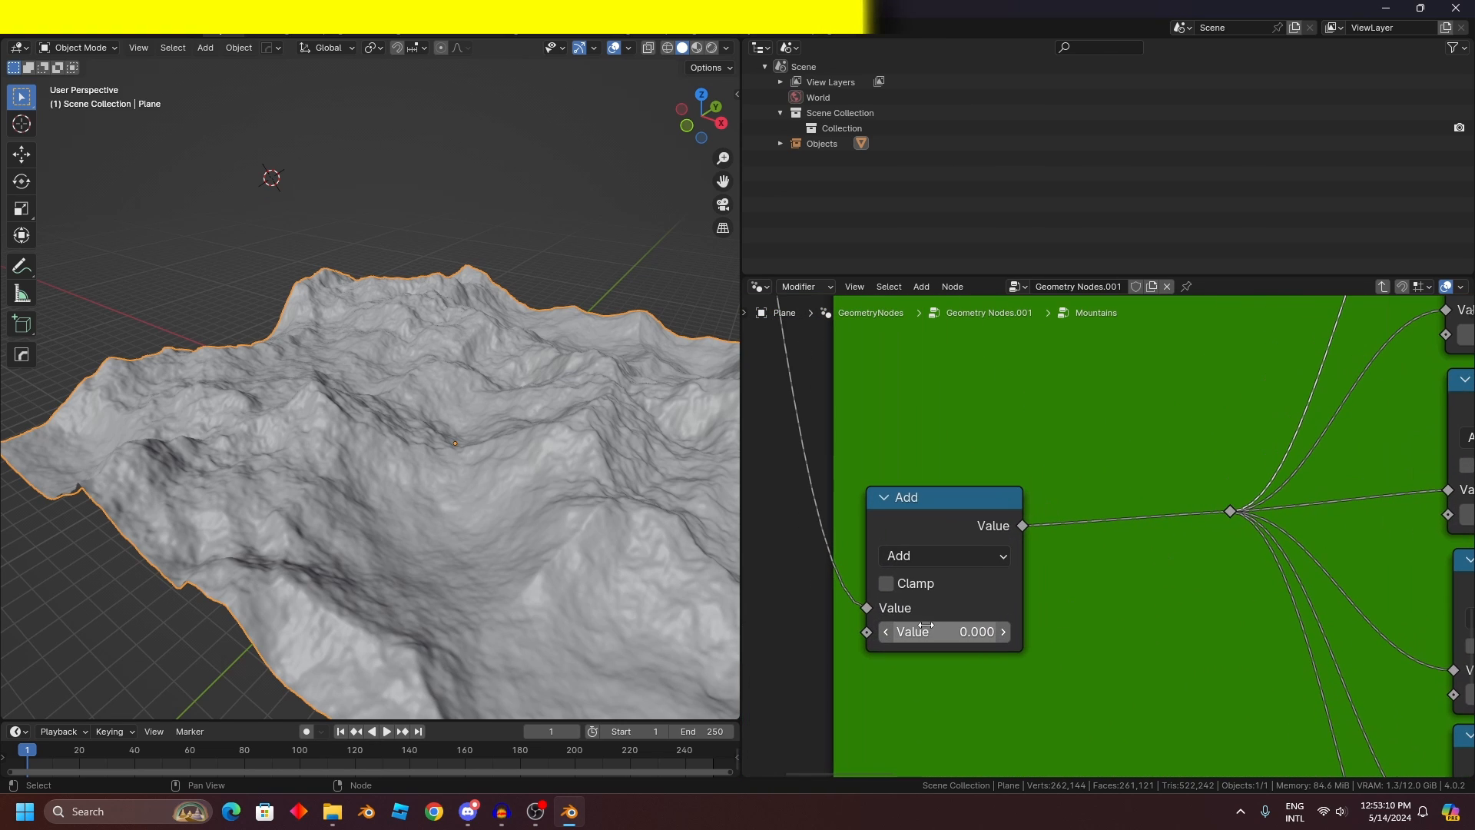
pyautogui.scroll(-3, 1311, 572)
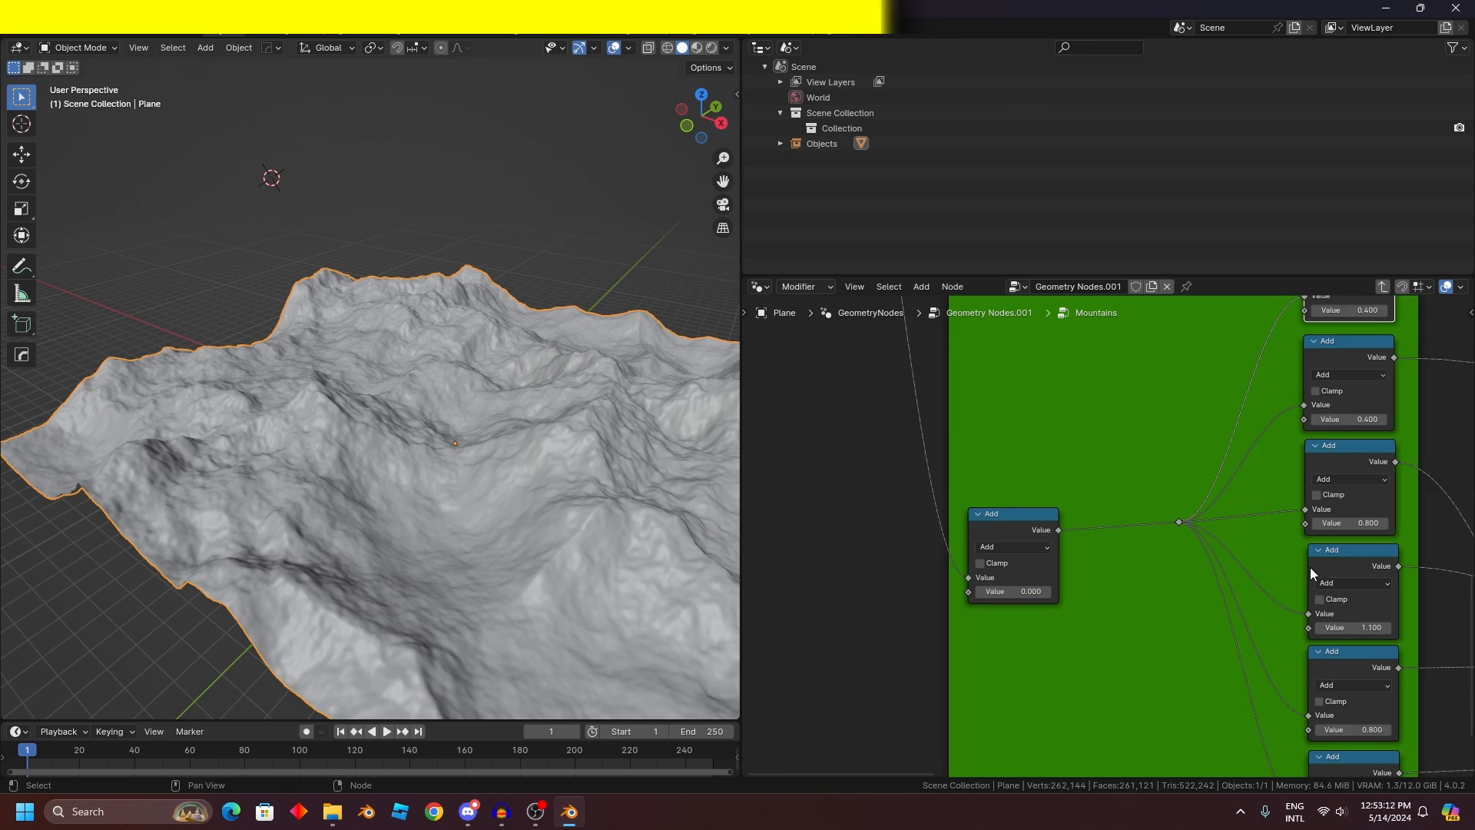
# Step: Nudge the first Noise Texture in Base Terrain, and move the second one up beside the Size frame's Add nodes
pyautogui.moveTo(1317, 565); pyautogui.dragTo(1094, 768, button='middle')
pyautogui.moveTo(1142, 689); pyautogui.dragTo(1287, 595, button='middle')
pyautogui.moveTo(1464, 588); pyautogui.dragTo(1003, 583, button='middle')
pyautogui.scroll(-1, 1166, 602)
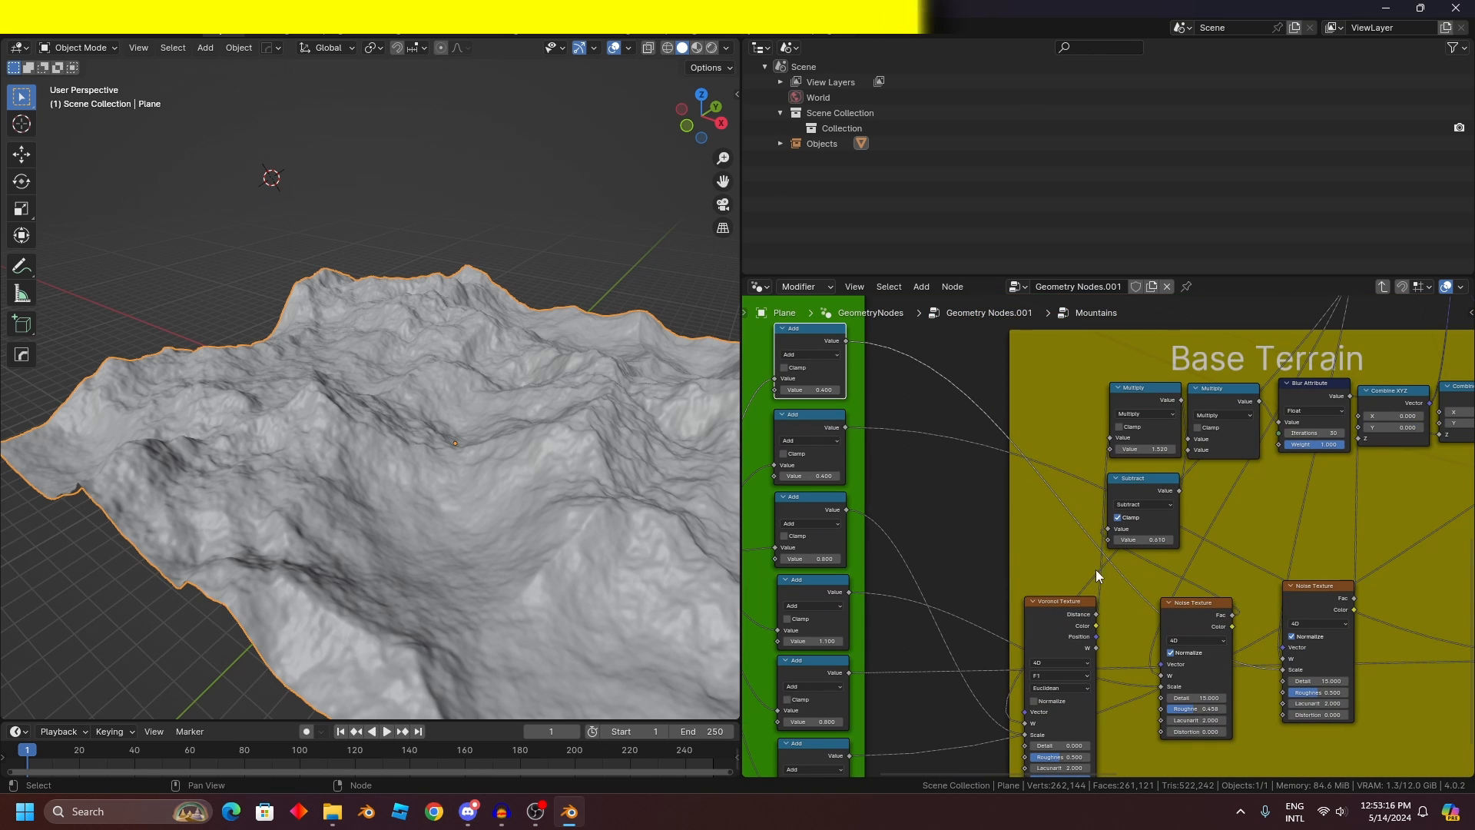
pyautogui.moveTo(1199, 610)
pyautogui.mouseDown()
pyautogui.moveTo(1246, 581)
pyautogui.moveTo(1194, 593)
pyautogui.mouseUp()
pyautogui.moveTo(1327, 600); pyautogui.dragTo(1033, 375)
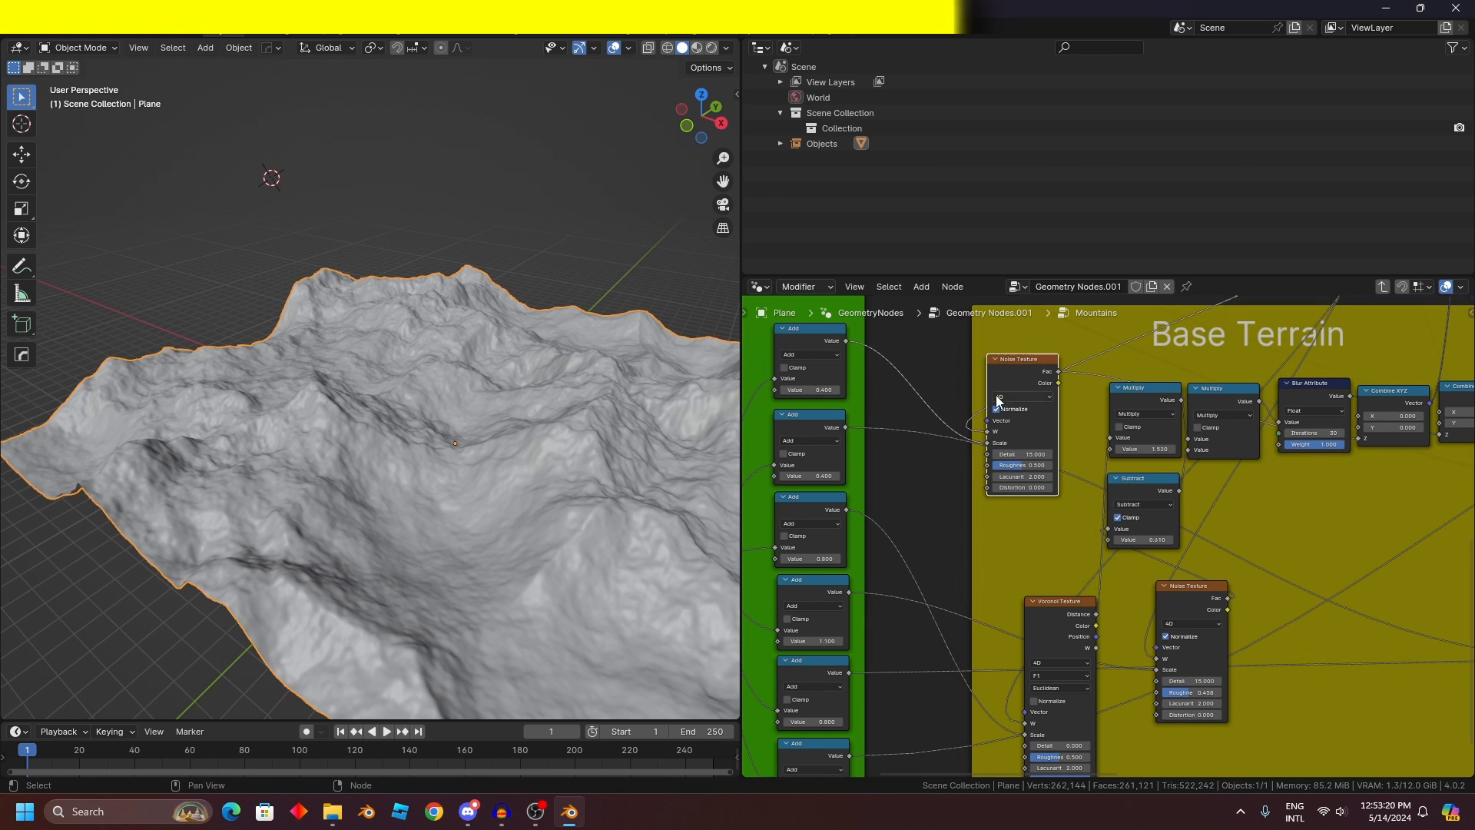
# Step: Examine the Size frame's upper two Add nodes and their links to the relocated Noise Texture's Scale input
pyautogui.moveTo(998, 399); pyautogui.dragTo(1109, 494, button='middle')
pyautogui.scroll(4, 947, 554)
pyautogui.moveTo(1207, 590); pyautogui.dragTo(1251, 583, button='middle')
pyautogui.moveTo(1020, 547); pyautogui.dragTo(1060, 562, button='middle')
pyautogui.scroll(-3, 1051, 564)
pyautogui.scroll(5, 1235, 577)
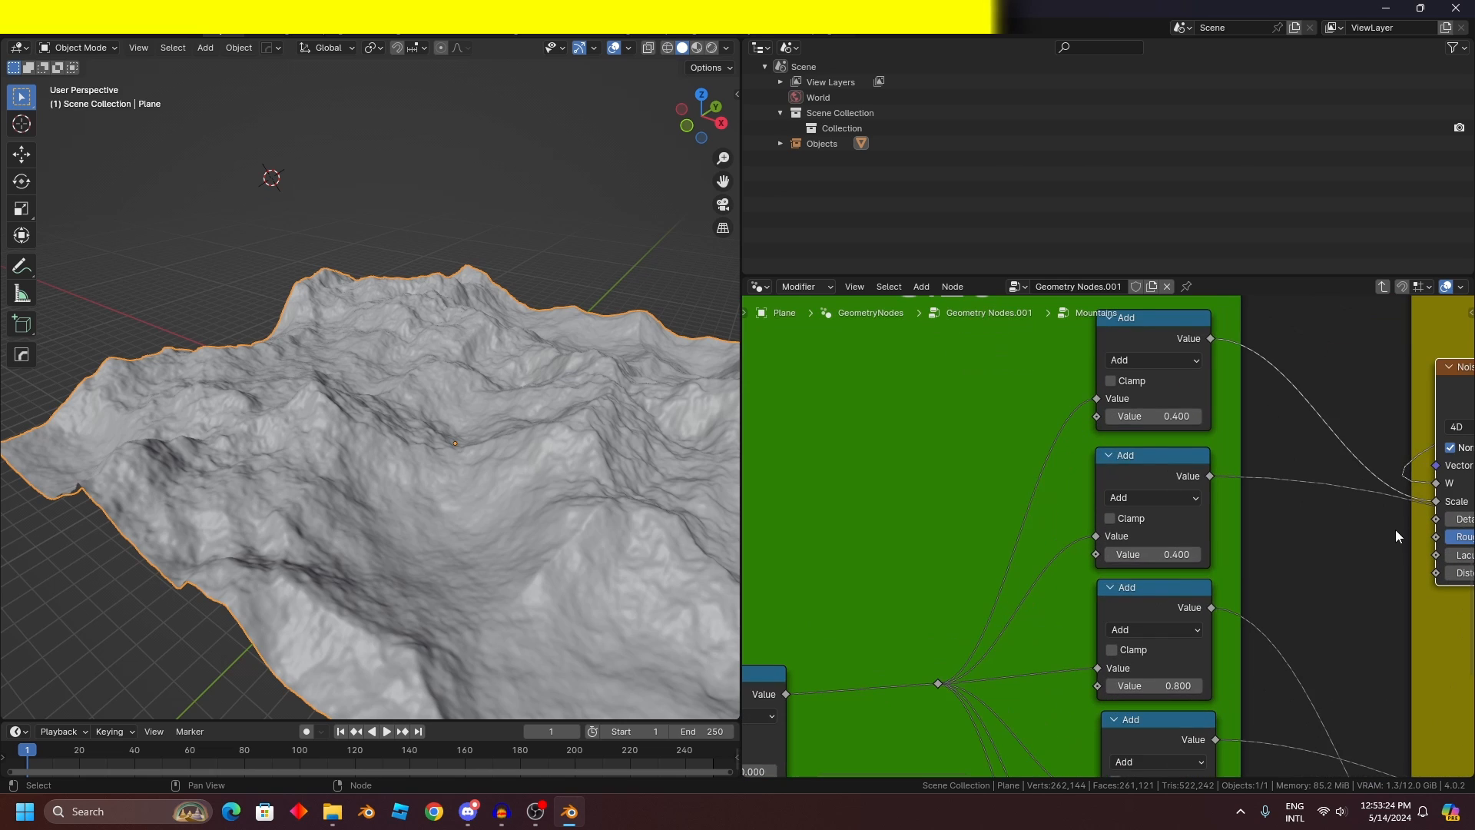
pyautogui.moveTo(1396, 528); pyautogui.dragTo(1182, 551, button='middle')
pyautogui.scroll(-7, 1150, 499)
pyautogui.scroll(3, 1191, 615)
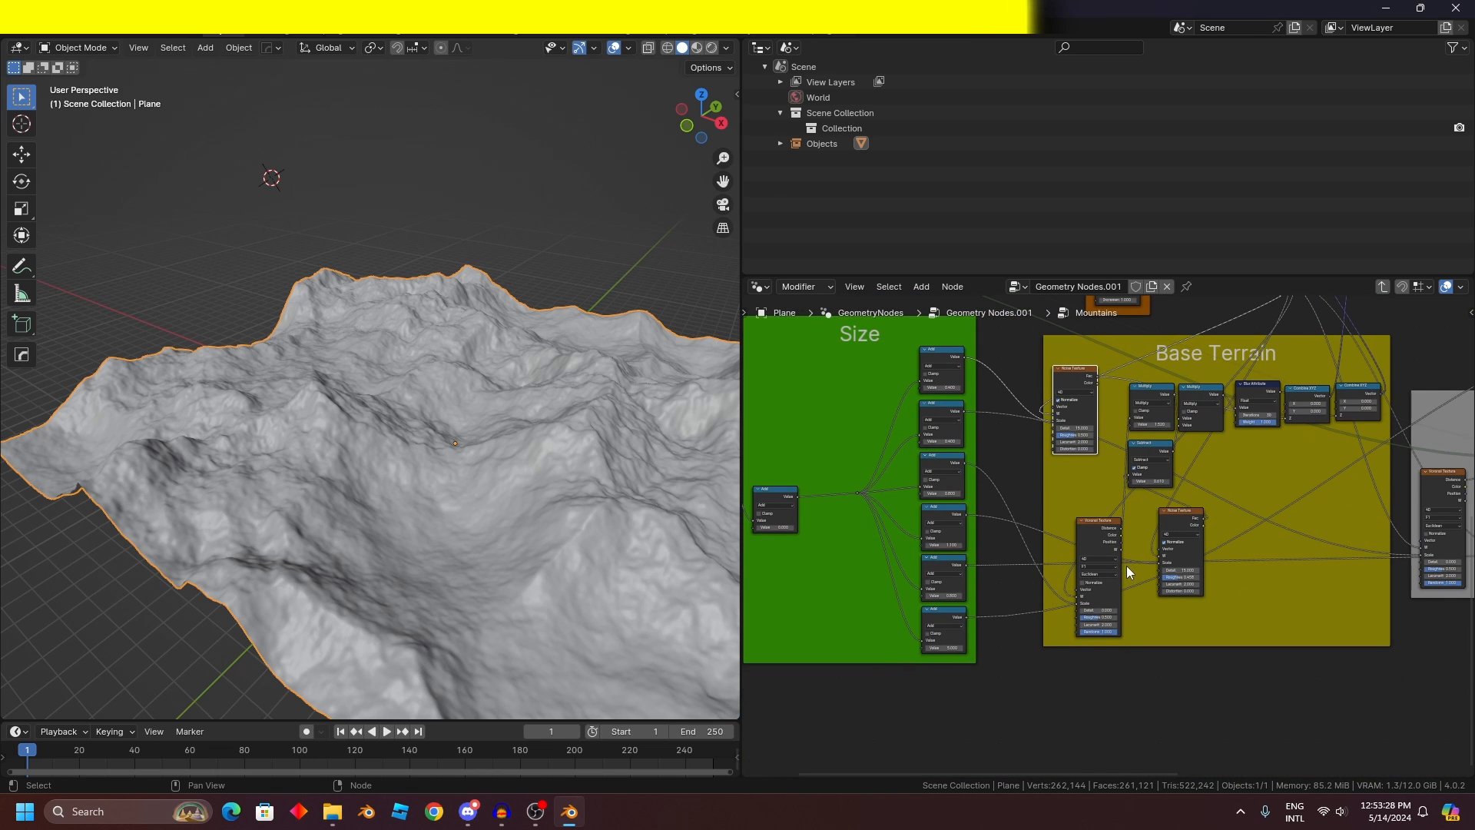
pyautogui.moveTo(1131, 561); pyautogui.dragTo(1170, 611, button='middle')
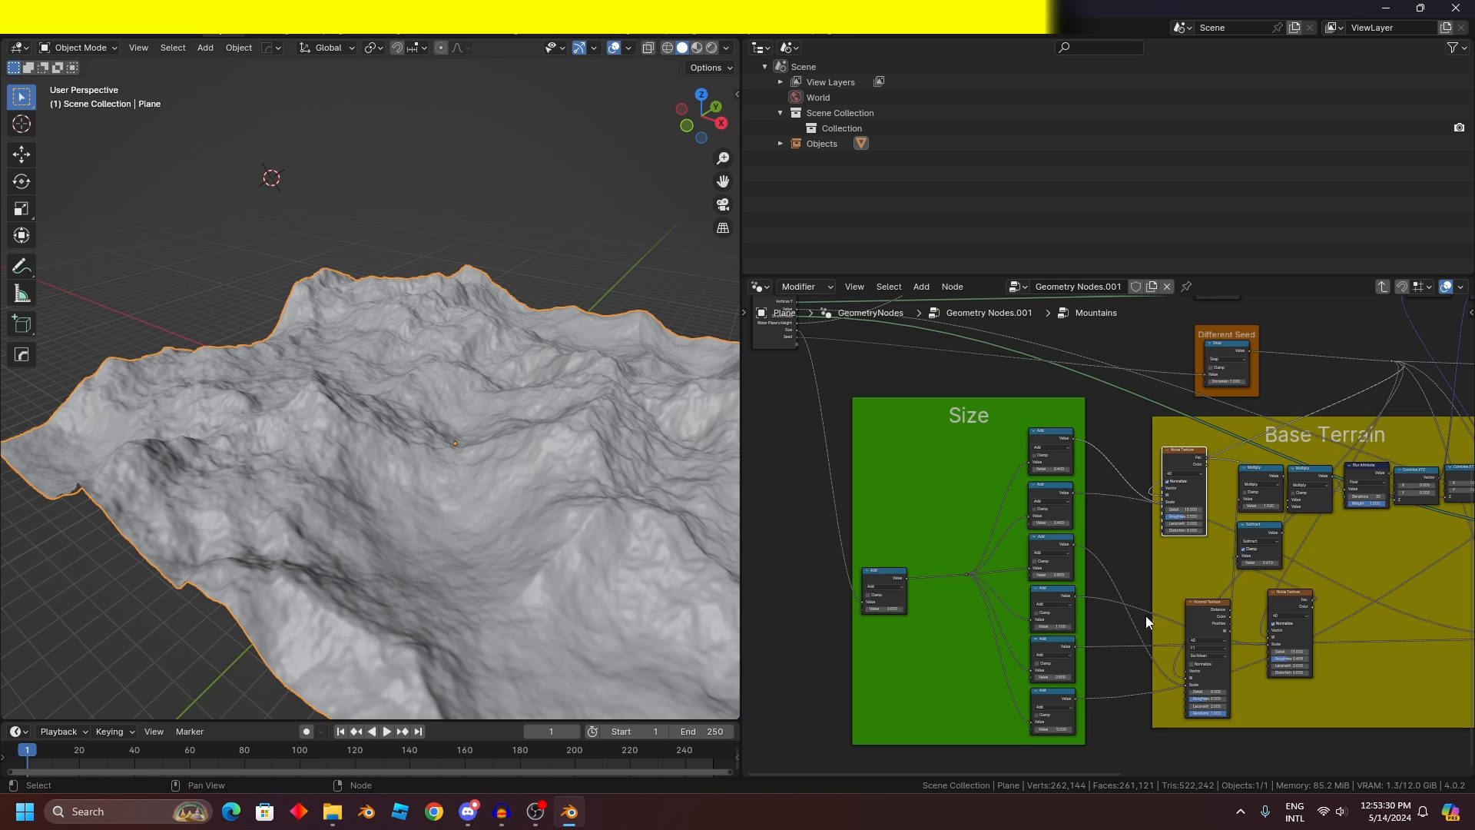
pyautogui.scroll(5, 975, 552)
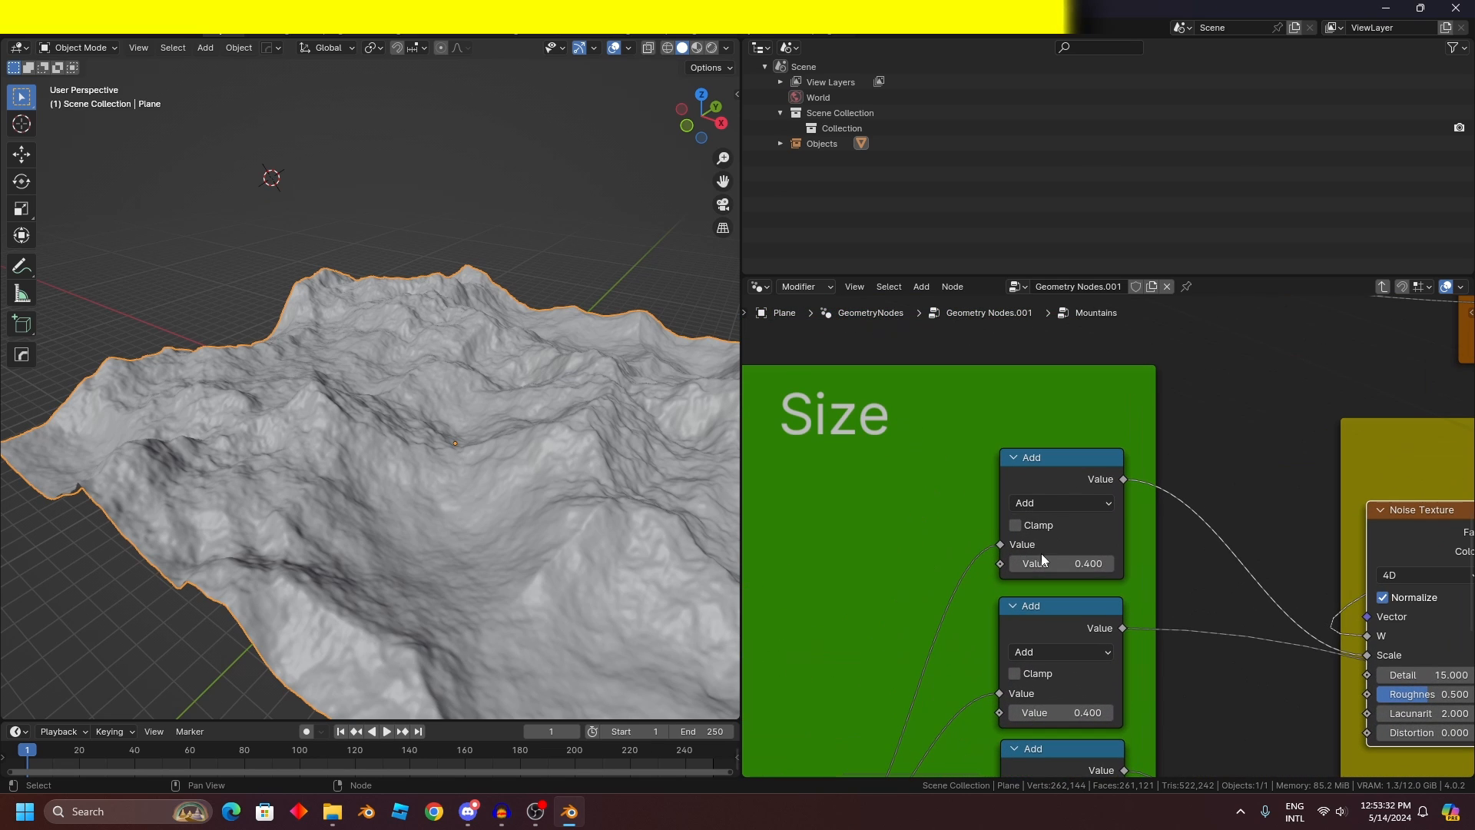
pyautogui.scroll(-2, 1114, 587)
pyautogui.scroll(-2, 1178, 569)
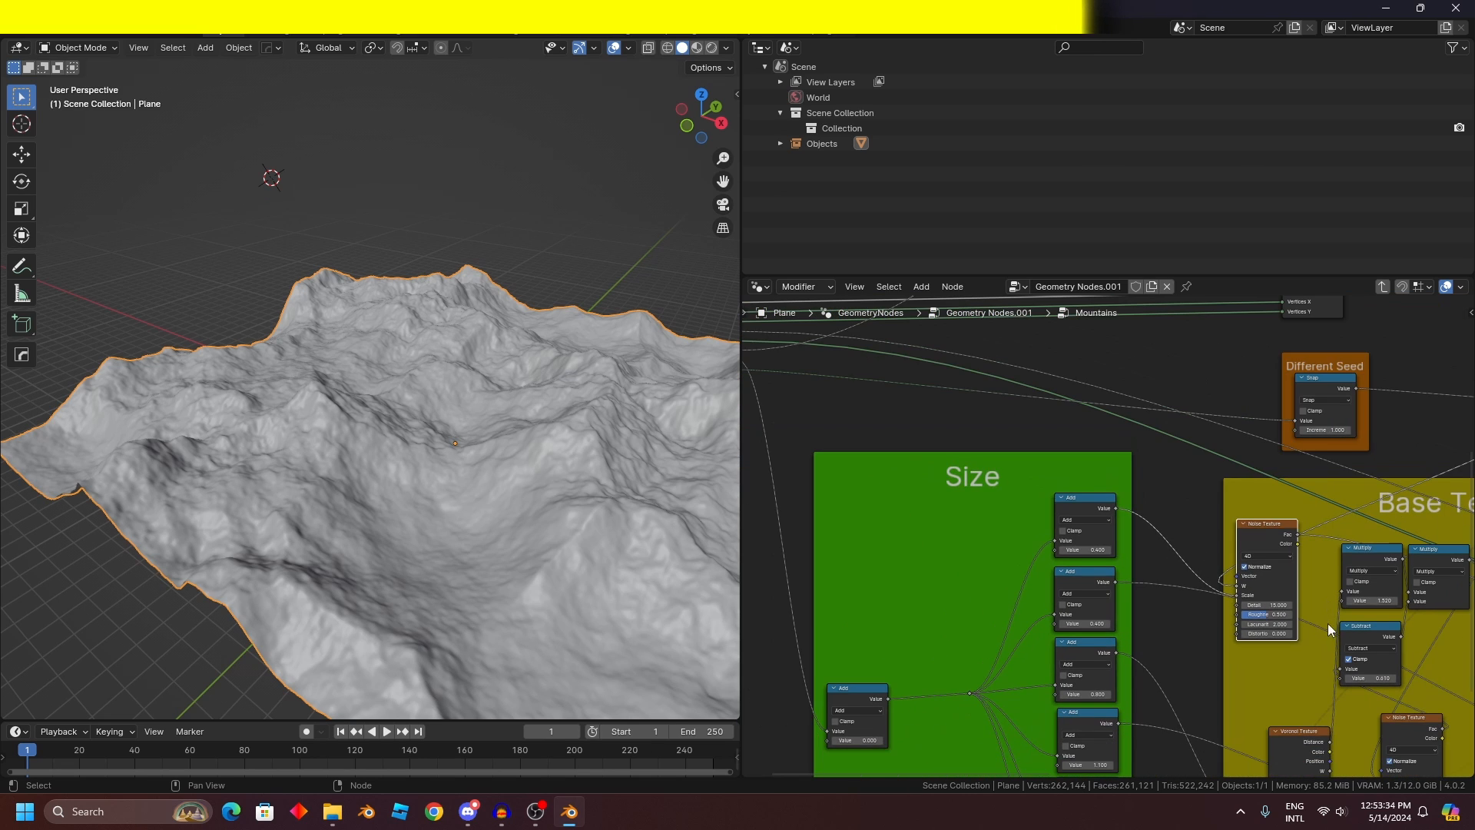
# Step: Move the relocated Noise Texture down beside the other Noise Texture in the Base Terrain frame
pyautogui.moveTo(1328, 624); pyautogui.dragTo(1147, 524, button='middle')
pyautogui.press('g')
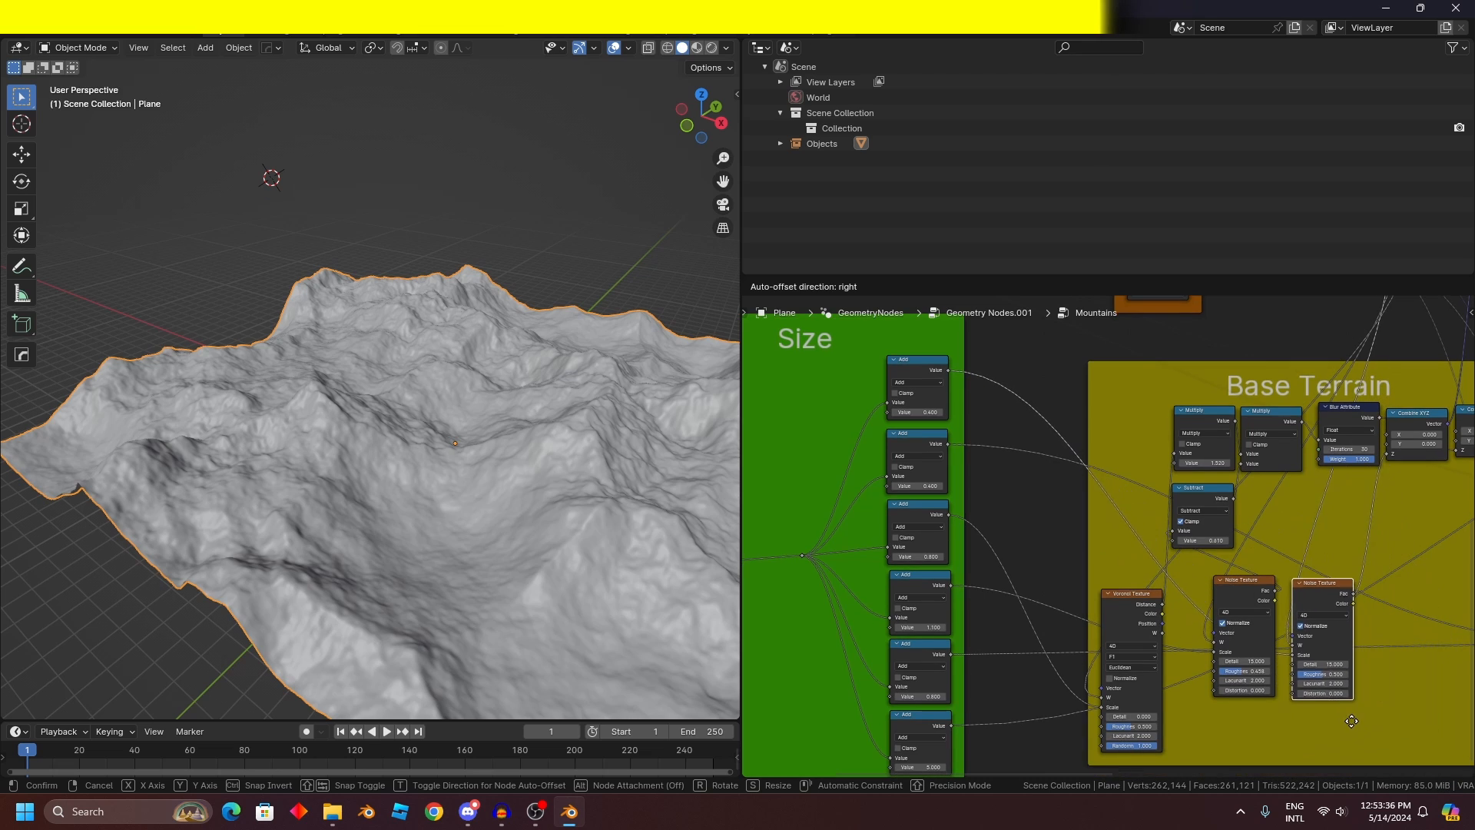
pyautogui.click(1349, 718)
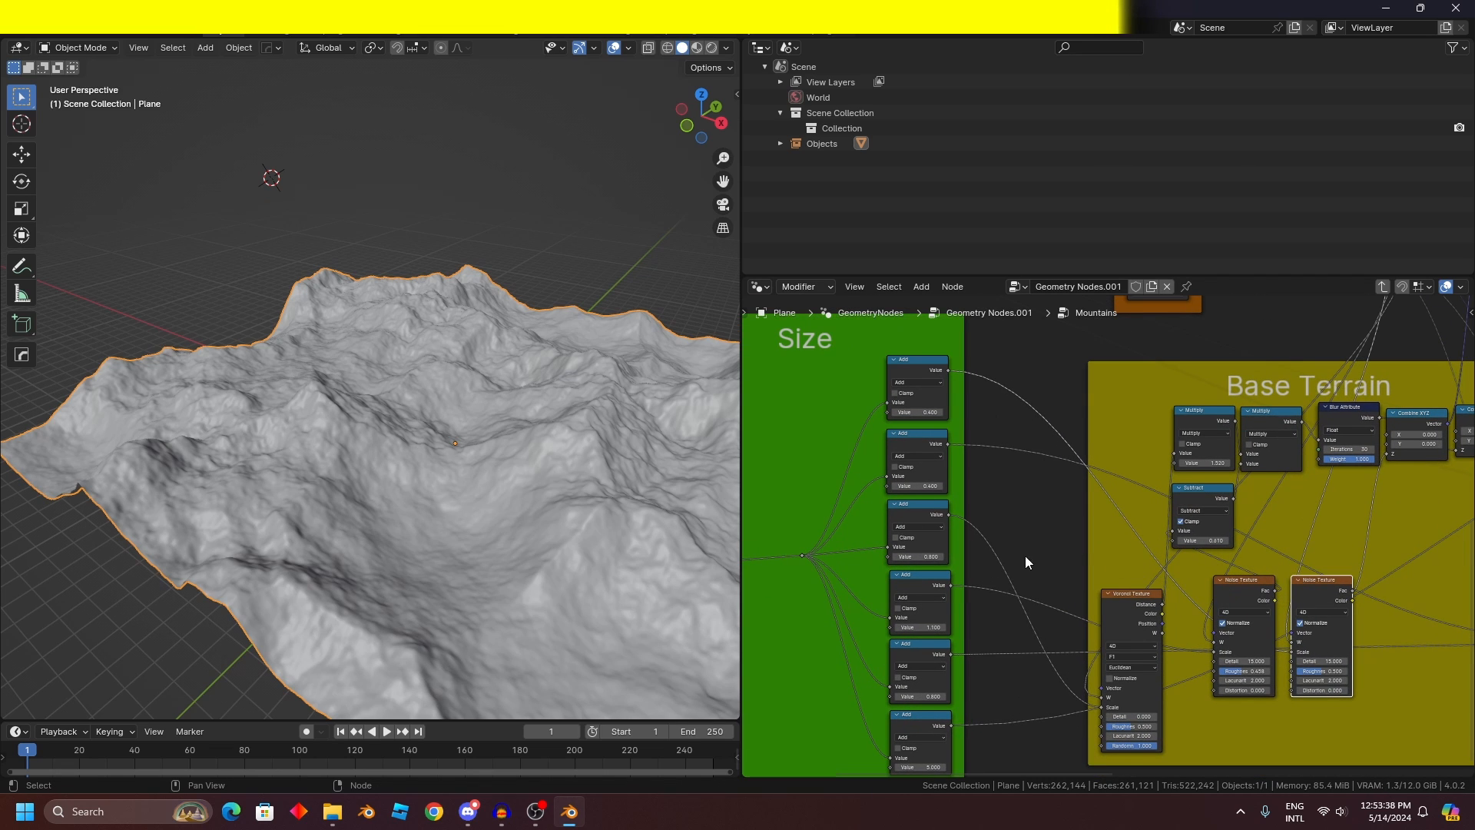
# Step: Enable Clamp on the Size frame's second Add node and inspect the lower Add nodes' links to the Voronoi Texture
pyautogui.scroll(3, 958, 491)
pyautogui.moveTo(958, 492); pyautogui.dragTo(1009, 389, button='middle')
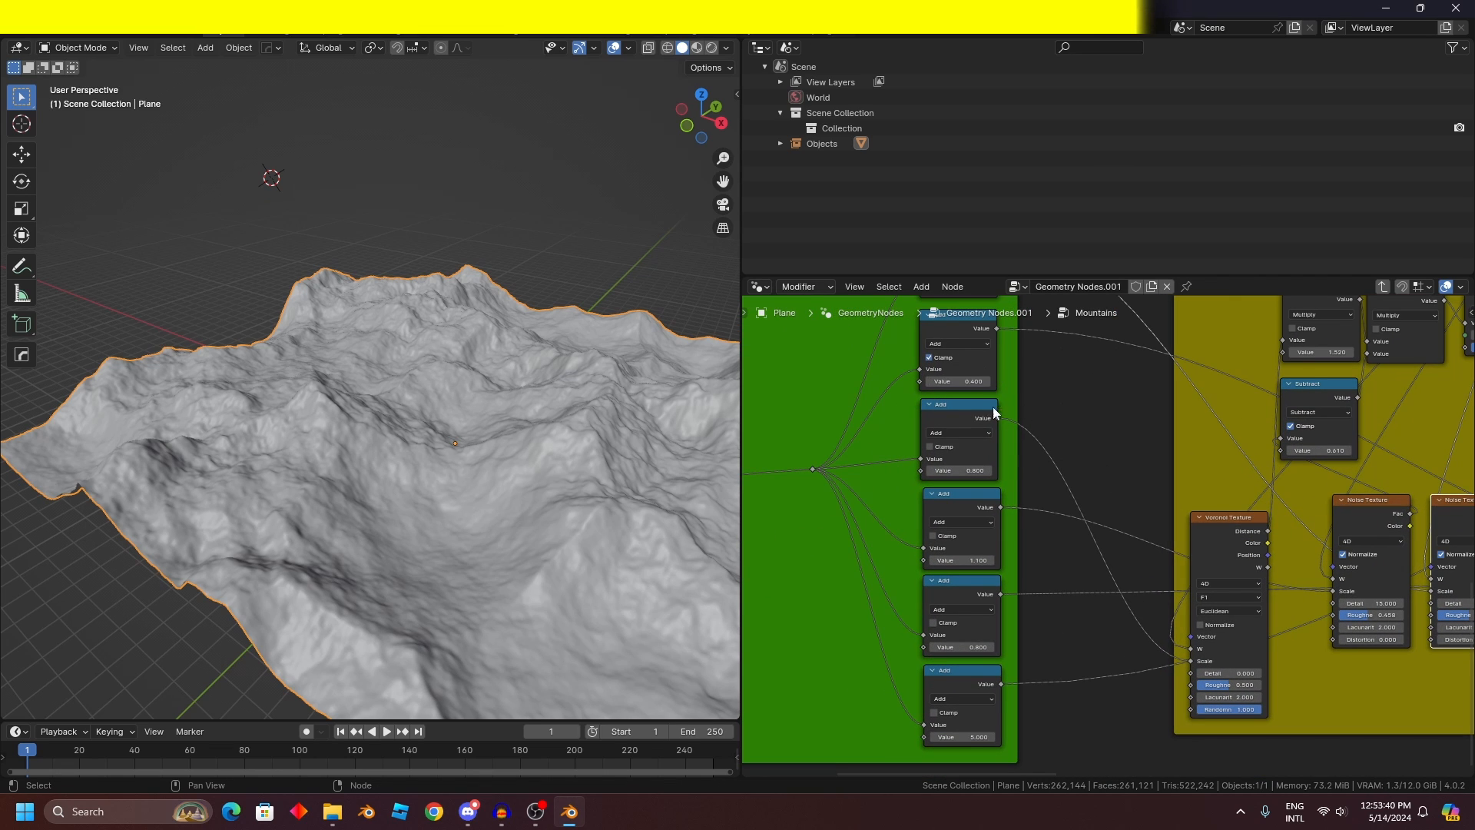
pyautogui.scroll(3, 952, 607)
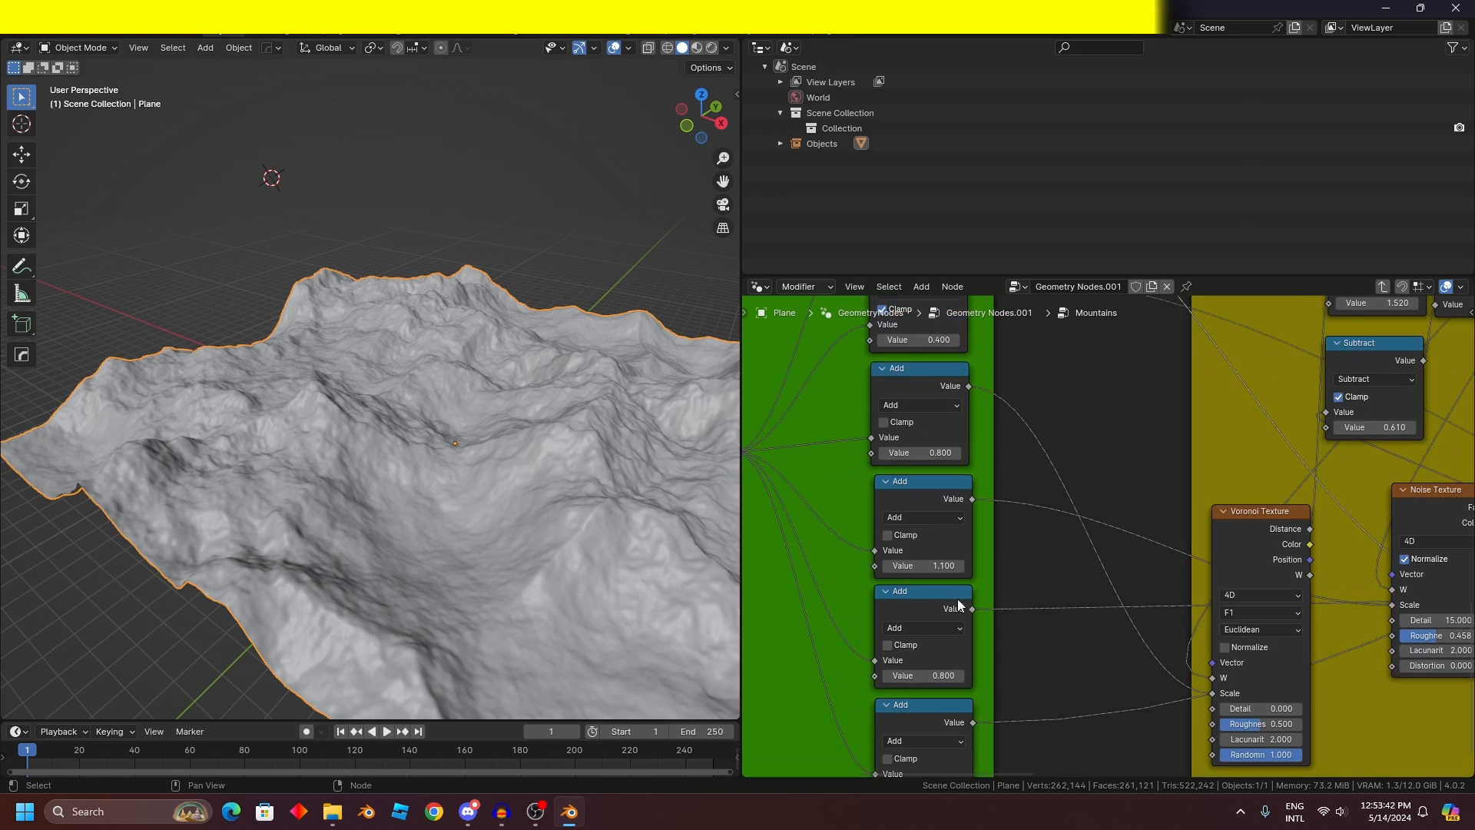
pyautogui.scroll(-5, 958, 601)
pyautogui.moveTo(995, 594); pyautogui.dragTo(1071, 710, button='middle')
pyautogui.scroll(2, 1042, 584)
# Step: Nudge the Size frame's third Add node, cancelling a second move of it
pyautogui.moveTo(1012, 554); pyautogui.dragTo(1009, 528)
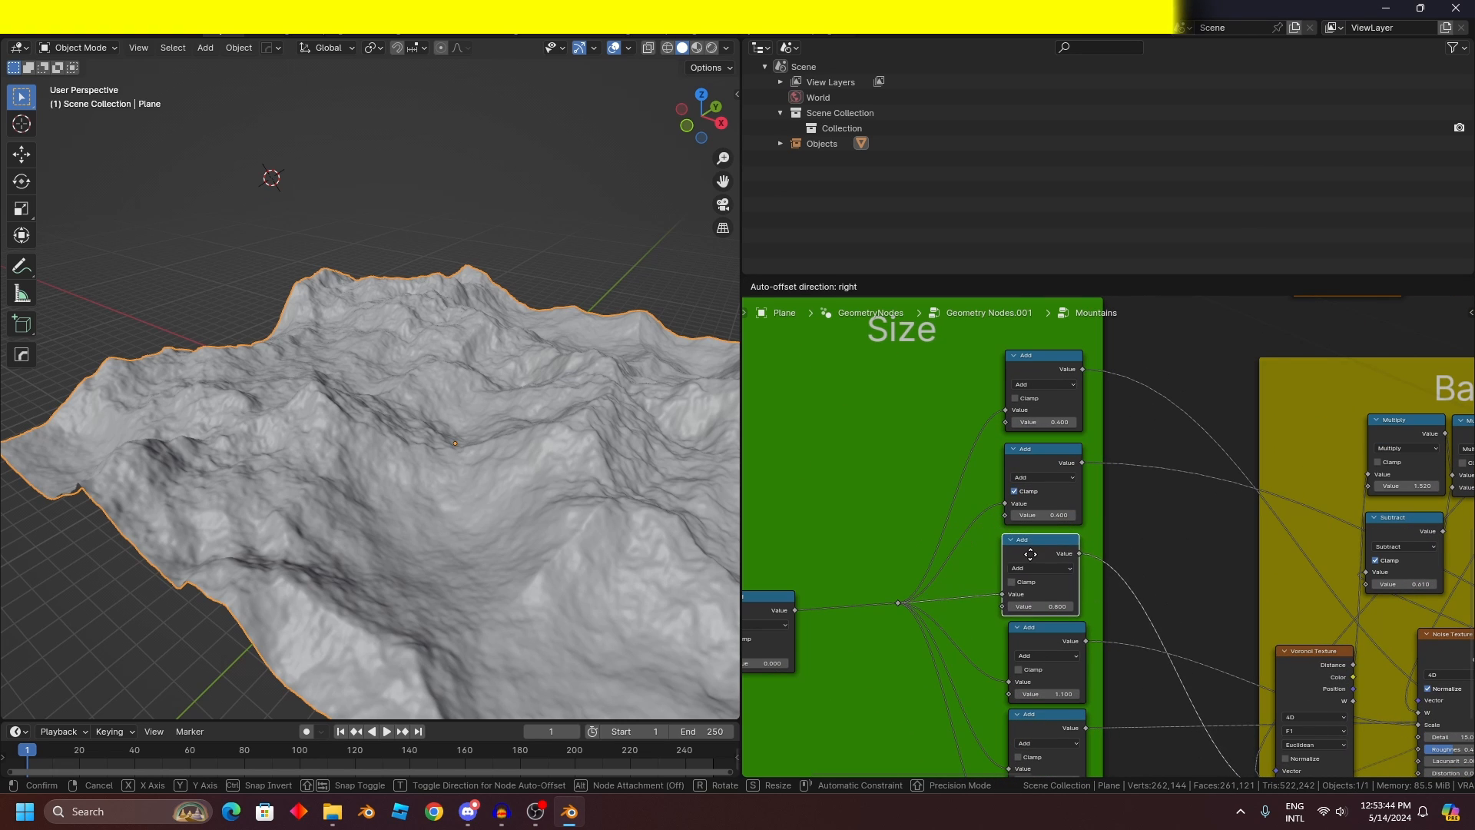
pyautogui.click(1008, 553)
pyautogui.scroll(-1, 1214, 599)
pyautogui.moveTo(1214, 600); pyautogui.dragTo(1199, 510, button='middle')
pyautogui.press('g')
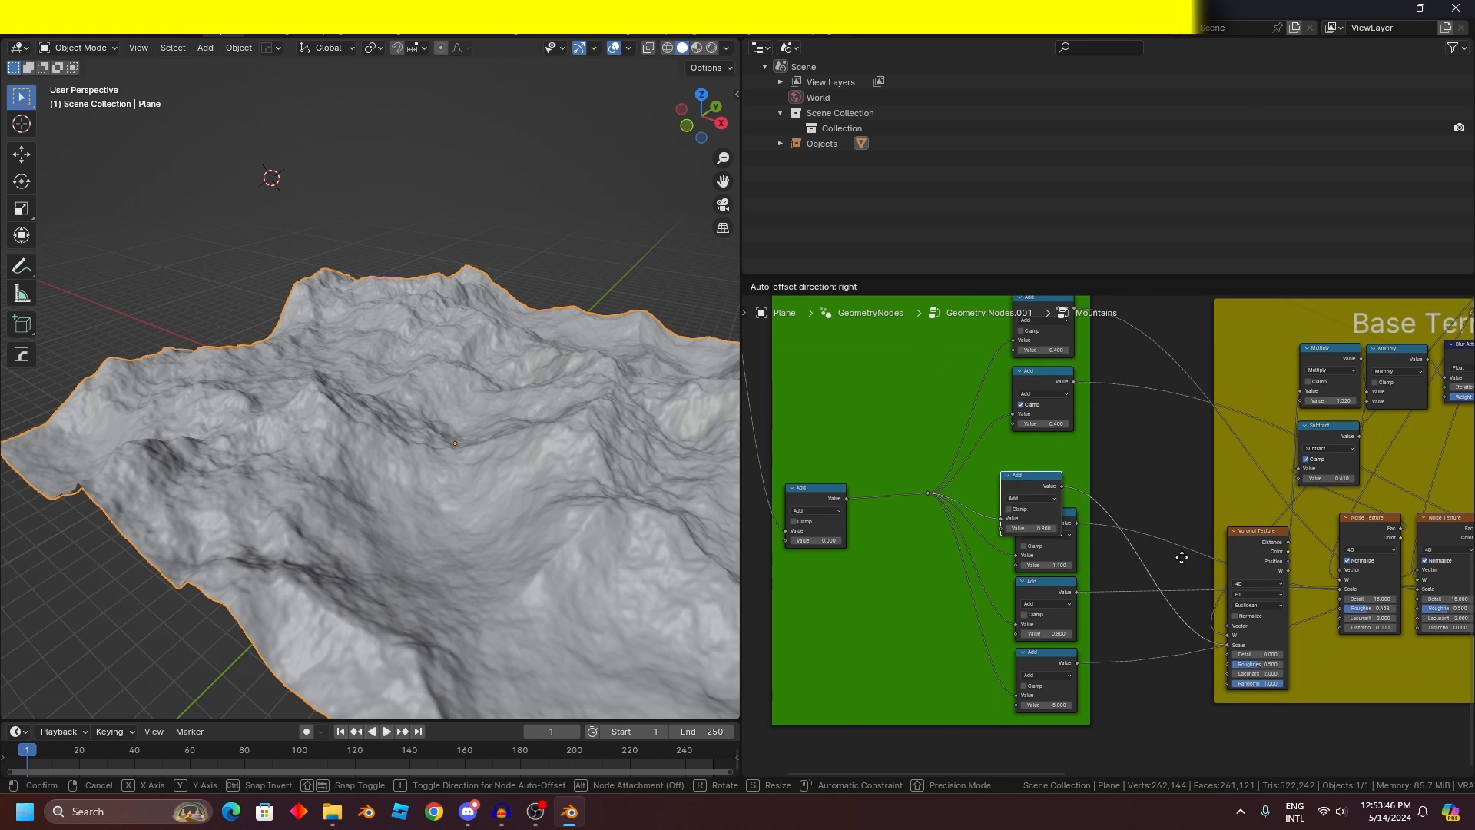
pyautogui.rightClick(1205, 566)
# Step: Nudge the Voronoi Texture in Base Terrain while comparing it with the Size frame's Add nodes that feed it
pyautogui.scroll(1, 1205, 565)
pyautogui.moveTo(1274, 552); pyautogui.dragTo(1263, 558)
pyautogui.scroll(6, 1108, 535)
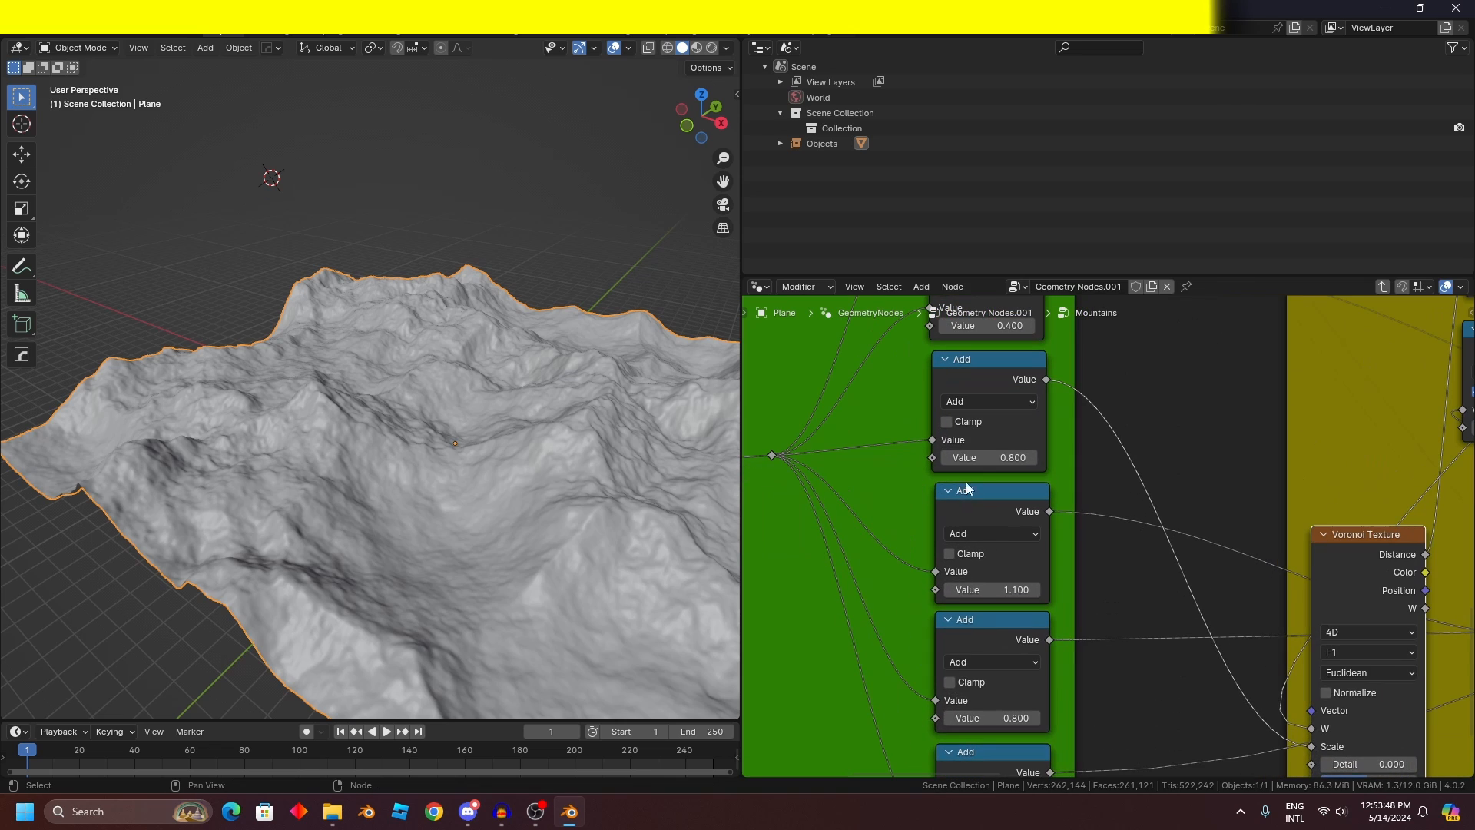
pyautogui.scroll(-4, 1061, 500)
pyautogui.moveTo(1260, 599); pyautogui.dragTo(1255, 540, button='middle')
pyautogui.moveTo(1296, 498); pyautogui.dragTo(1308, 500)
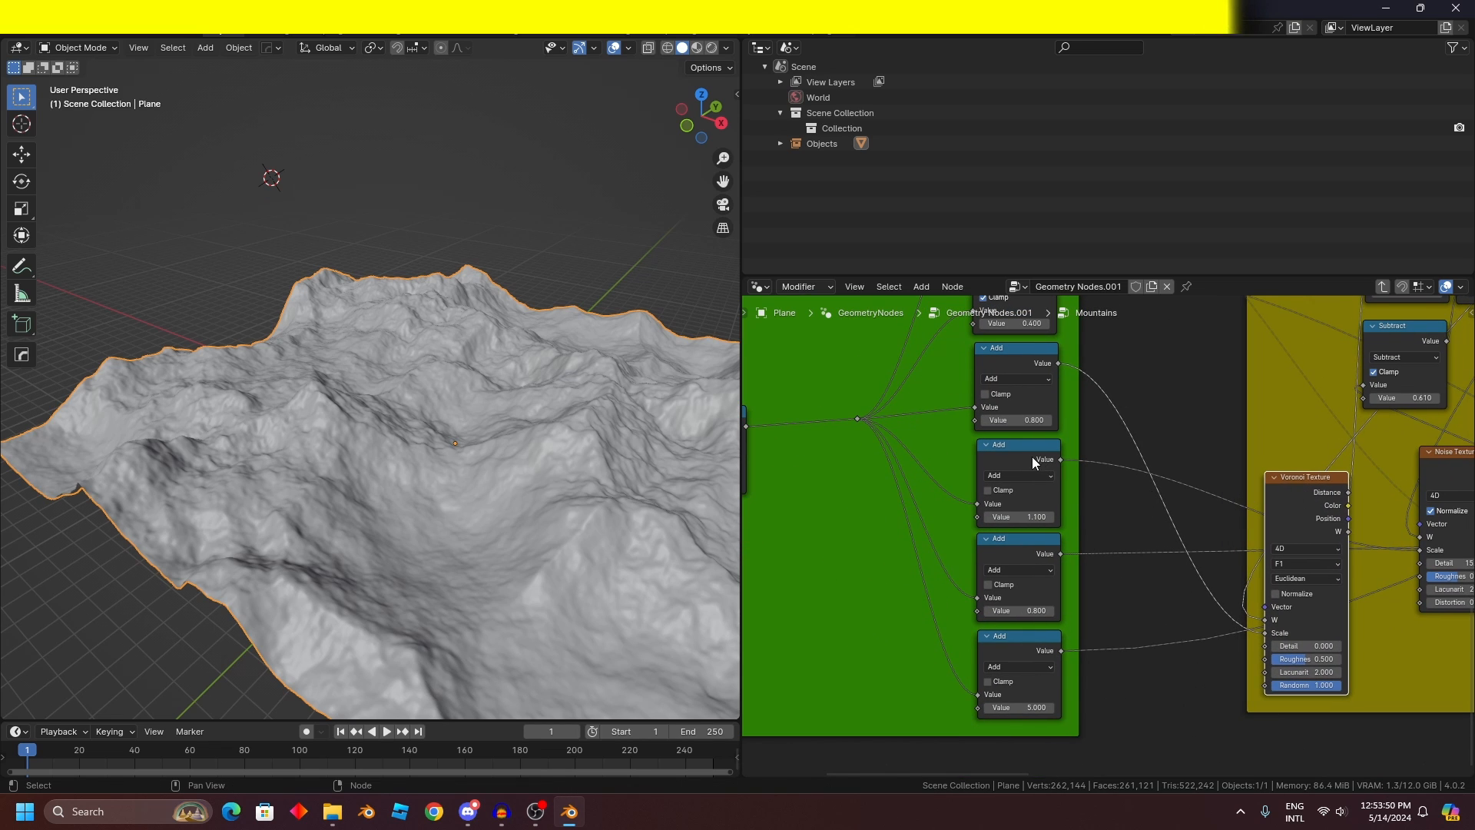
# Step: Nudge the Size frame's fourth Add node and the first Base Terrain Noise Texture, and select the fifth Add node
pyautogui.moveTo(1031, 457); pyautogui.dragTo(1022, 458)
pyautogui.scroll(-4, 1237, 538)
pyautogui.moveTo(1339, 492); pyautogui.dragTo(1183, 490, button='middle')
pyautogui.click(1190, 491)
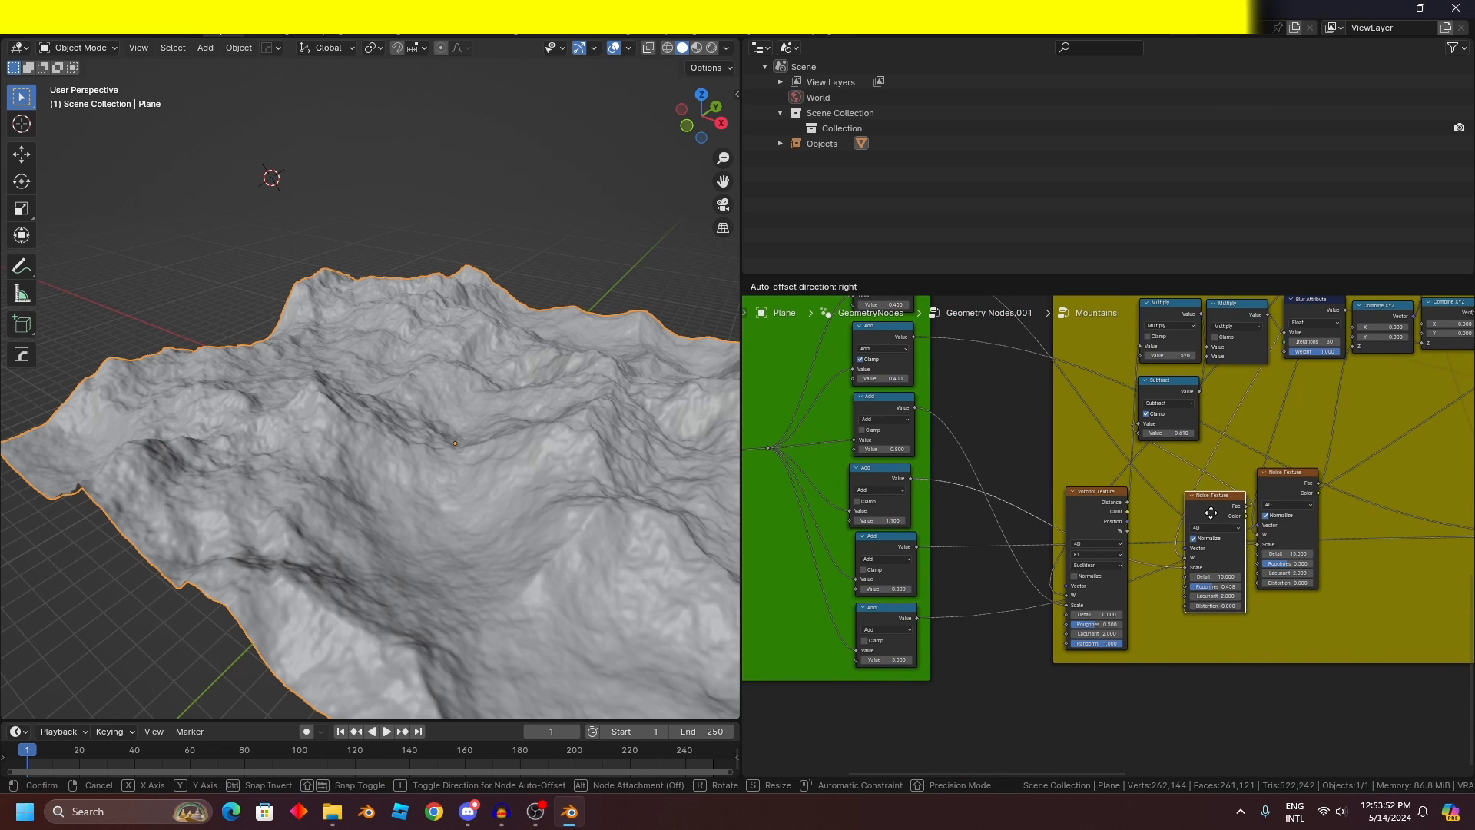
pyautogui.click(895, 552)
# Step: Survey the whole node tree and examine the Water Plane frame with the links that feed it
pyautogui.scroll(-5, 938, 531)
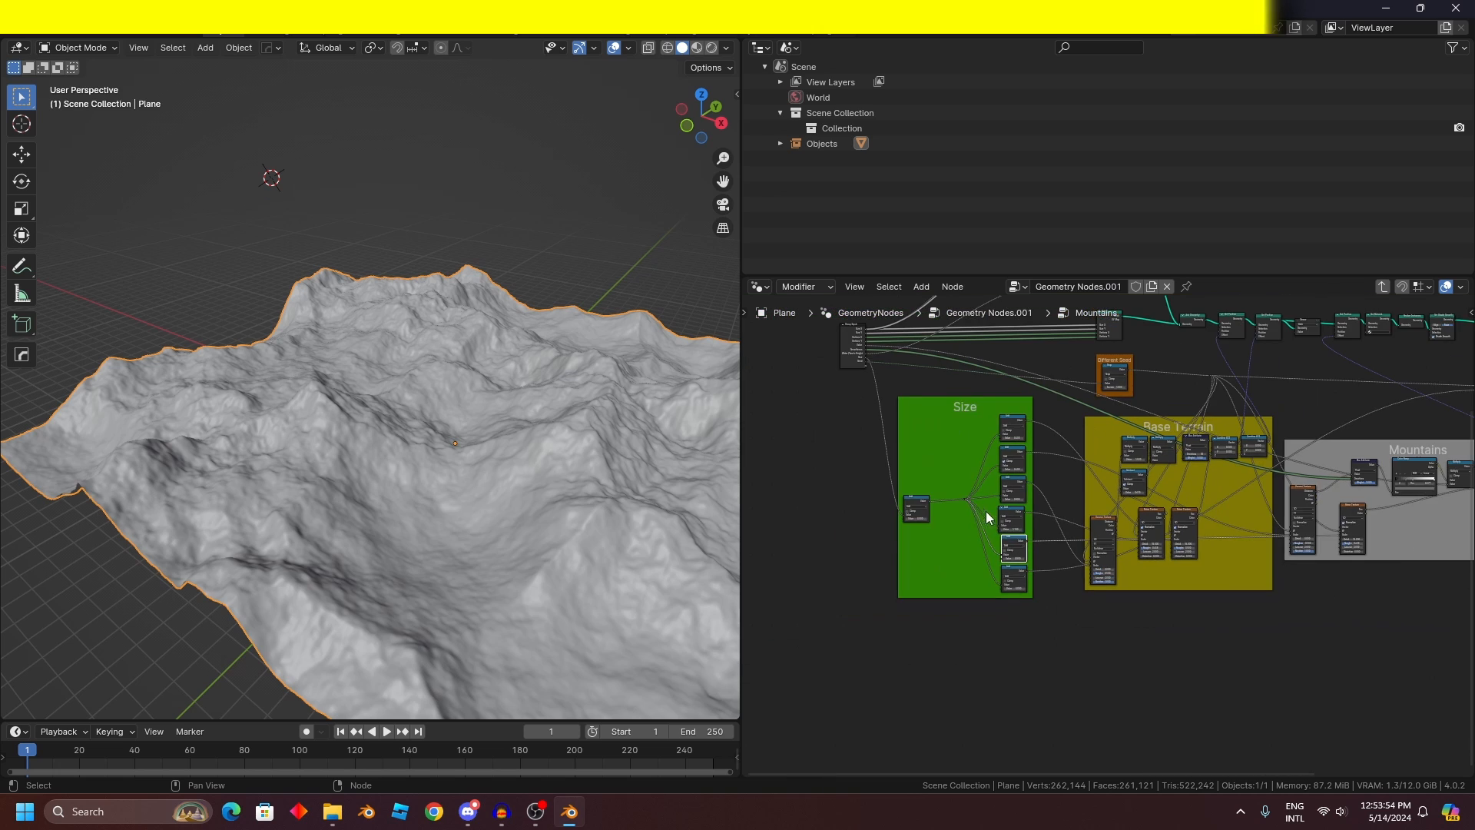
pyautogui.moveTo(985, 511); pyautogui.dragTo(1076, 621, button='middle')
pyautogui.scroll(5, 1119, 604)
pyautogui.scroll(-6, 1121, 604)
pyautogui.moveTo(922, 542); pyautogui.dragTo(971, 635, button='middle')
pyautogui.scroll(12, 971, 634)
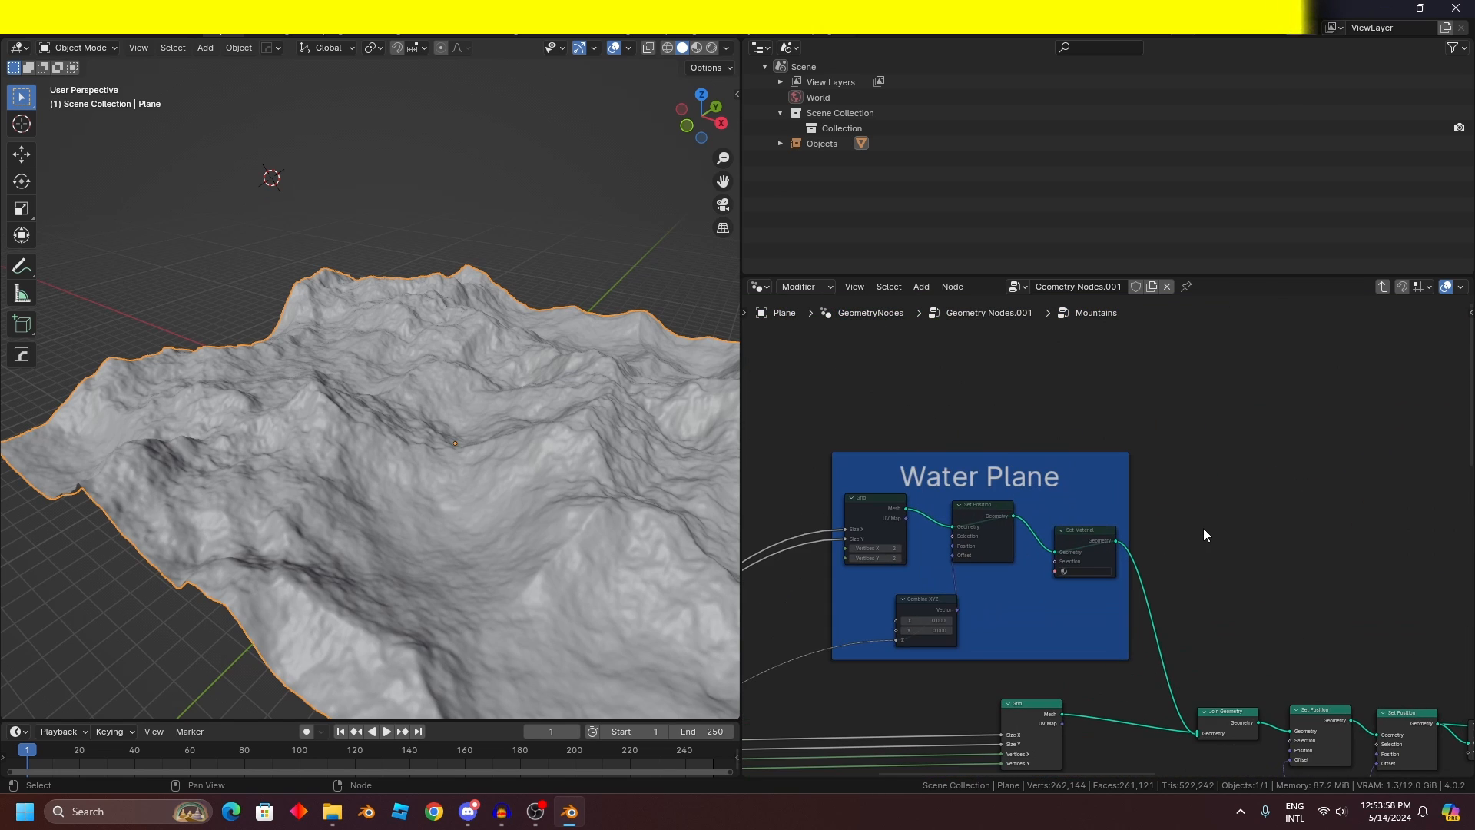
pyautogui.scroll(-2, 1203, 528)
pyautogui.moveTo(925, 562); pyautogui.dragTo(1200, 558, button='middle')
pyautogui.scroll(6, 1200, 557)
pyautogui.moveTo(1169, 644); pyautogui.dragTo(1039, 595, button='middle')
pyautogui.scroll(-1, 1037, 596)
pyautogui.scroll(-4, 799, 623)
pyautogui.moveTo(799, 622); pyautogui.dragTo(891, 692, button='middle')
pyautogui.scroll(3, 895, 695)
pyautogui.scroll(5, 1111, 542)
# Step: Nudge the Grid, Set Position and Combine XYZ nodes inside the Water Plane frame
pyautogui.moveTo(1159, 494); pyautogui.dragTo(1153, 518)
pyautogui.moveTo(1242, 534); pyautogui.dragTo(1114, 531, button='middle')
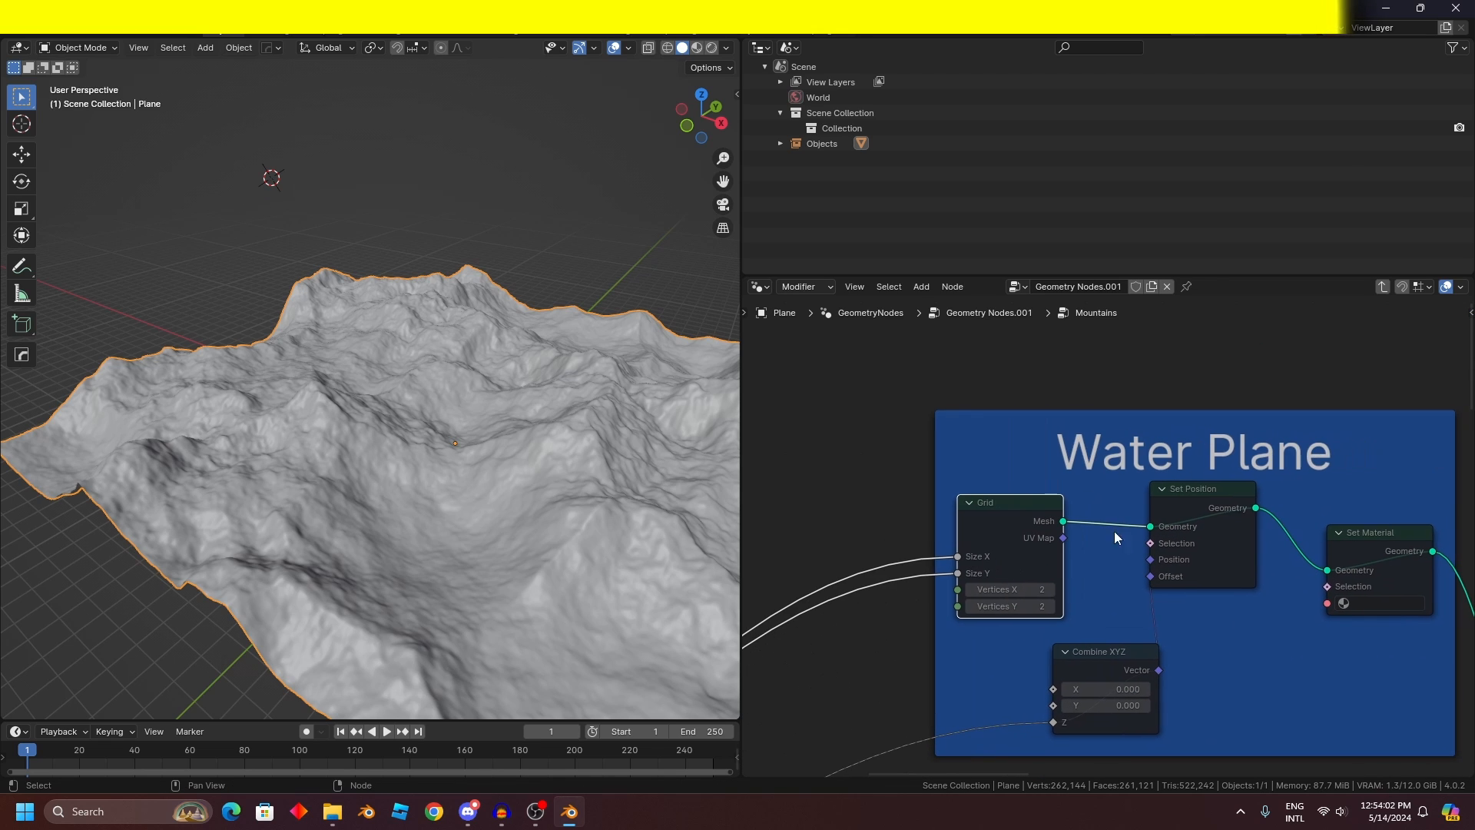
pyautogui.moveTo(1185, 501); pyautogui.dragTo(1175, 499)
pyautogui.moveTo(1345, 574); pyautogui.dragTo(1247, 582, button='middle')
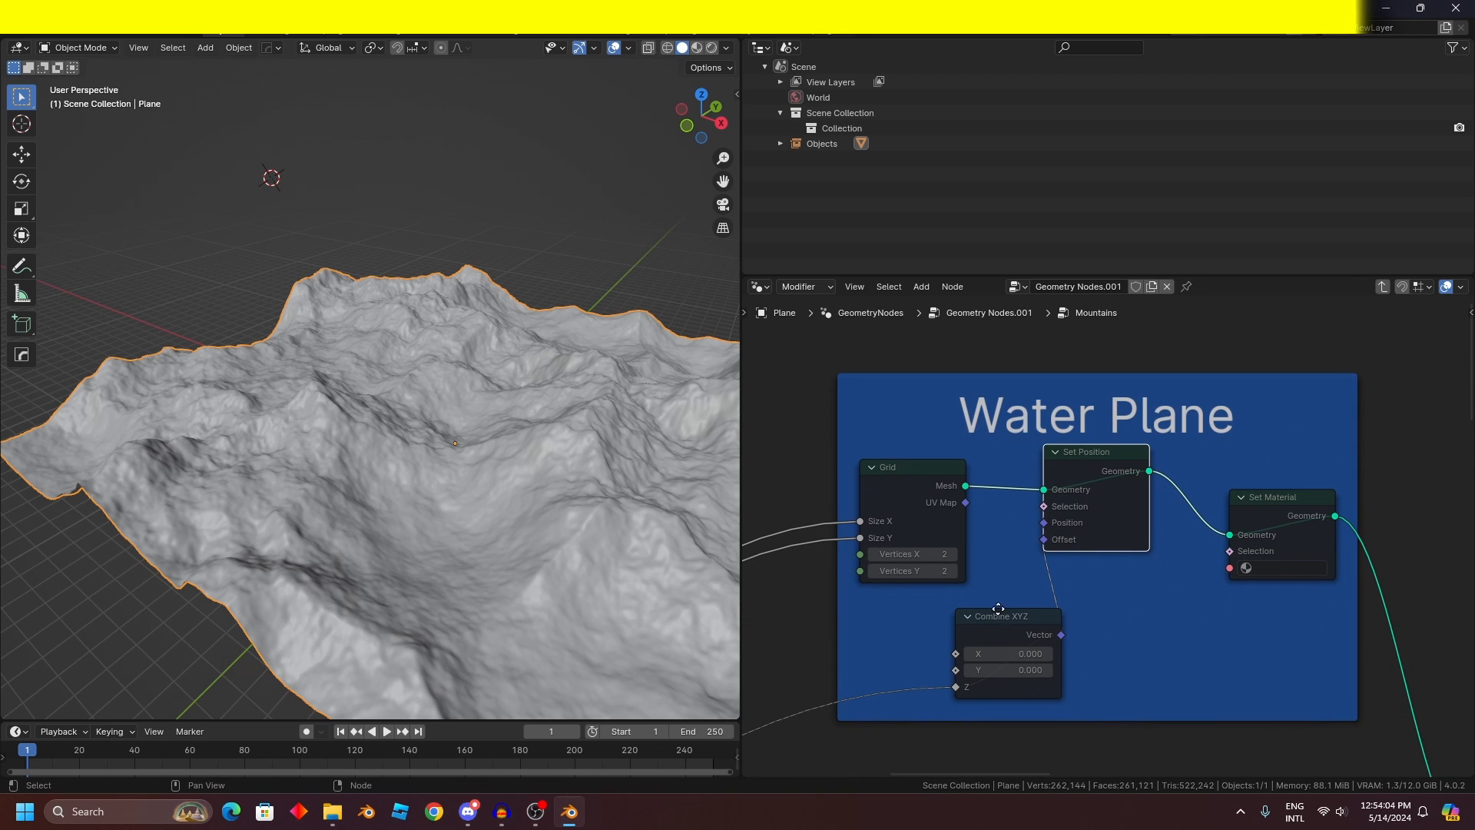
pyautogui.moveTo(998, 609); pyautogui.dragTo(939, 615)
pyautogui.scroll(-3, 1139, 461)
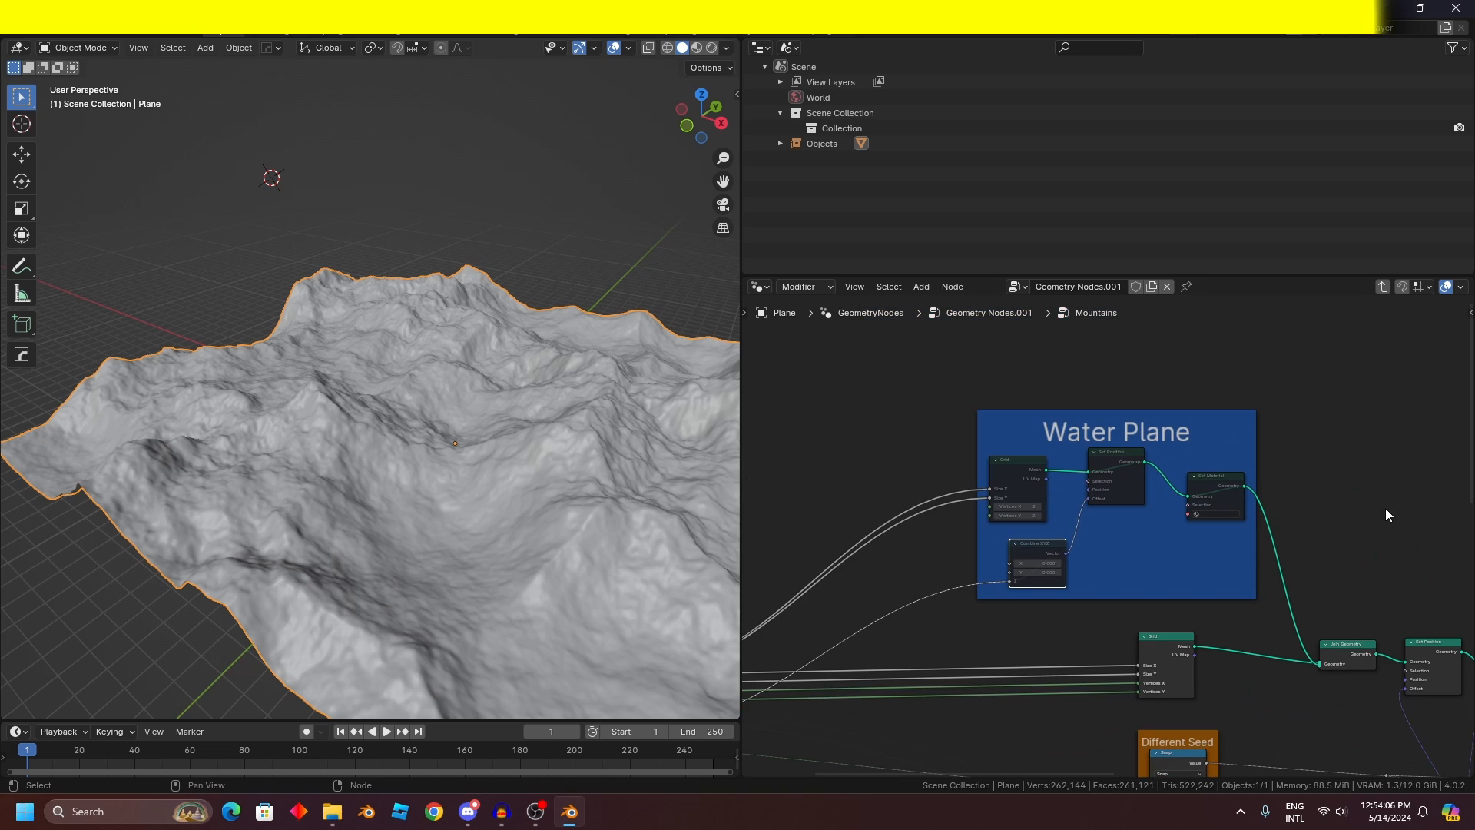
# Step: Select the Water Plane's Set Material node and follow its output along the main geometry chain to Extra Details
pyautogui.moveTo(1385, 509); pyautogui.dragTo(1260, 573, button='middle')
pyautogui.scroll(3, 1237, 567)
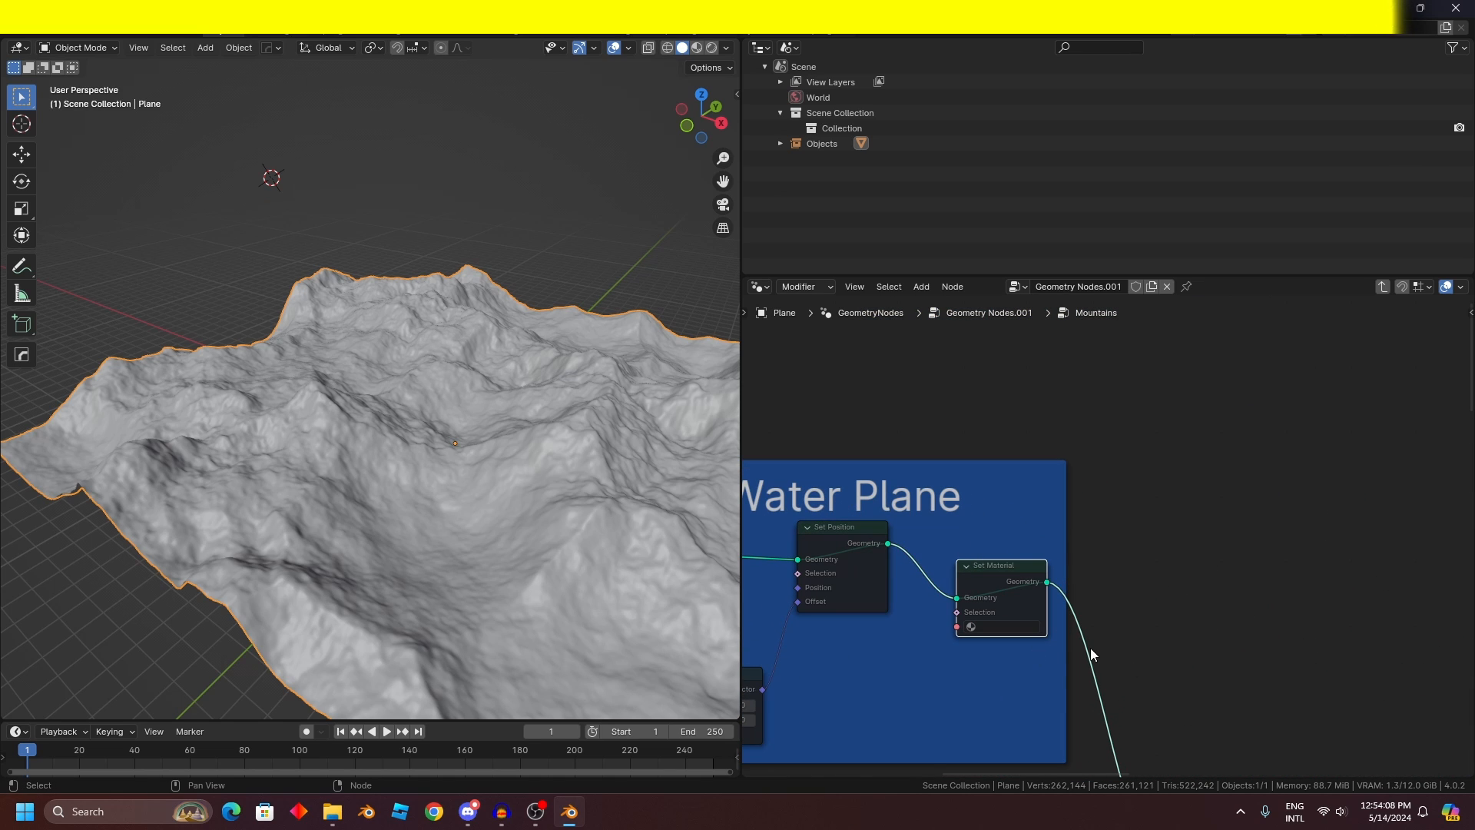
pyautogui.scroll(-15, 1068, 647)
pyautogui.moveTo(1331, 635); pyautogui.dragTo(1122, 570, button='middle')
pyautogui.scroll(4, 1122, 570)
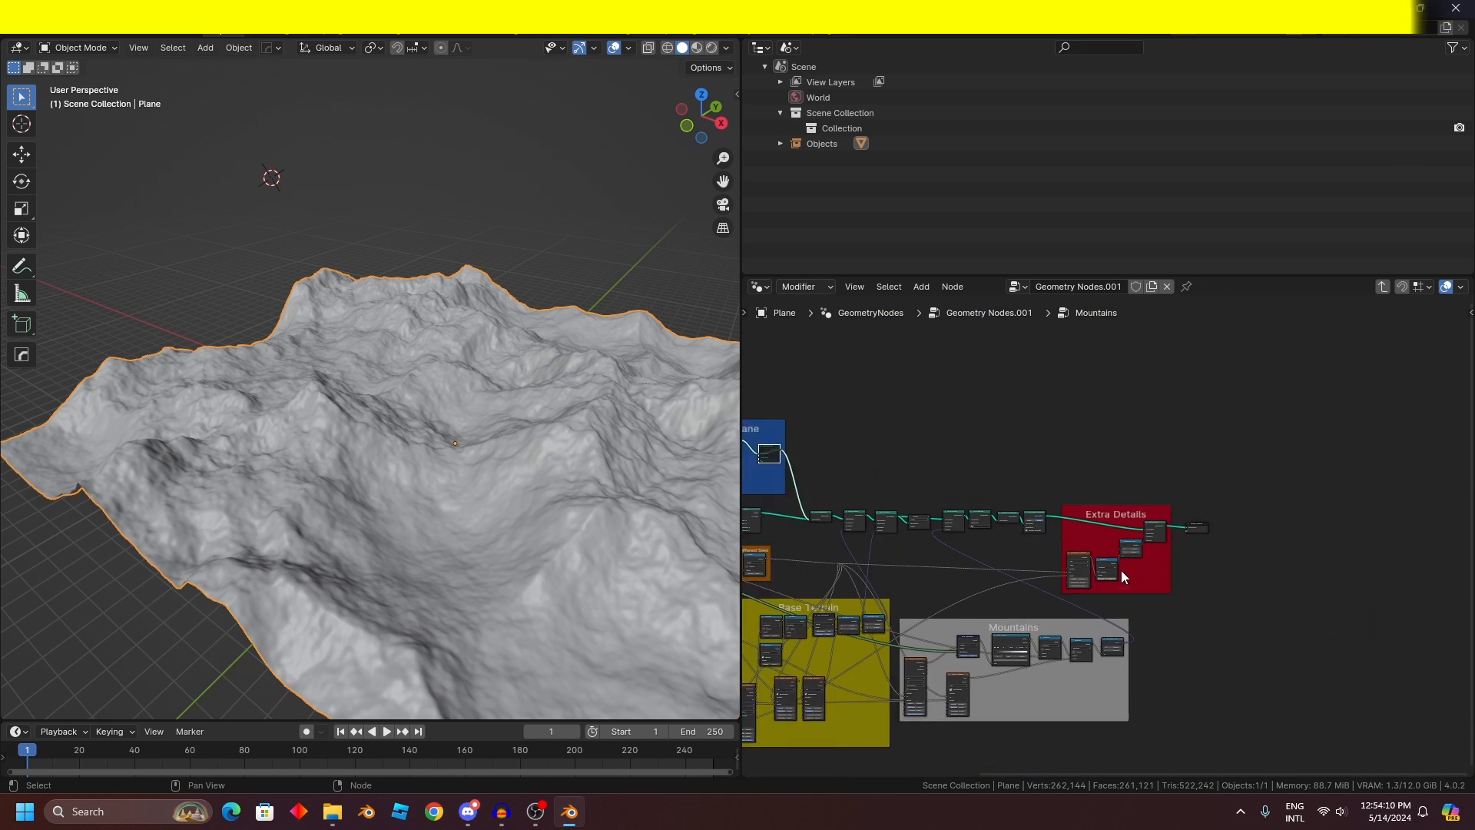
# Step: Move the main geometry chain's Set Material node past the Extra Details frame, just before the group output
pyautogui.scroll(14, 1146, 561)
pyautogui.scroll(-7, 990, 575)
pyautogui.moveTo(931, 576); pyautogui.dragTo(1164, 611, button='middle')
pyautogui.scroll(8, 1161, 608)
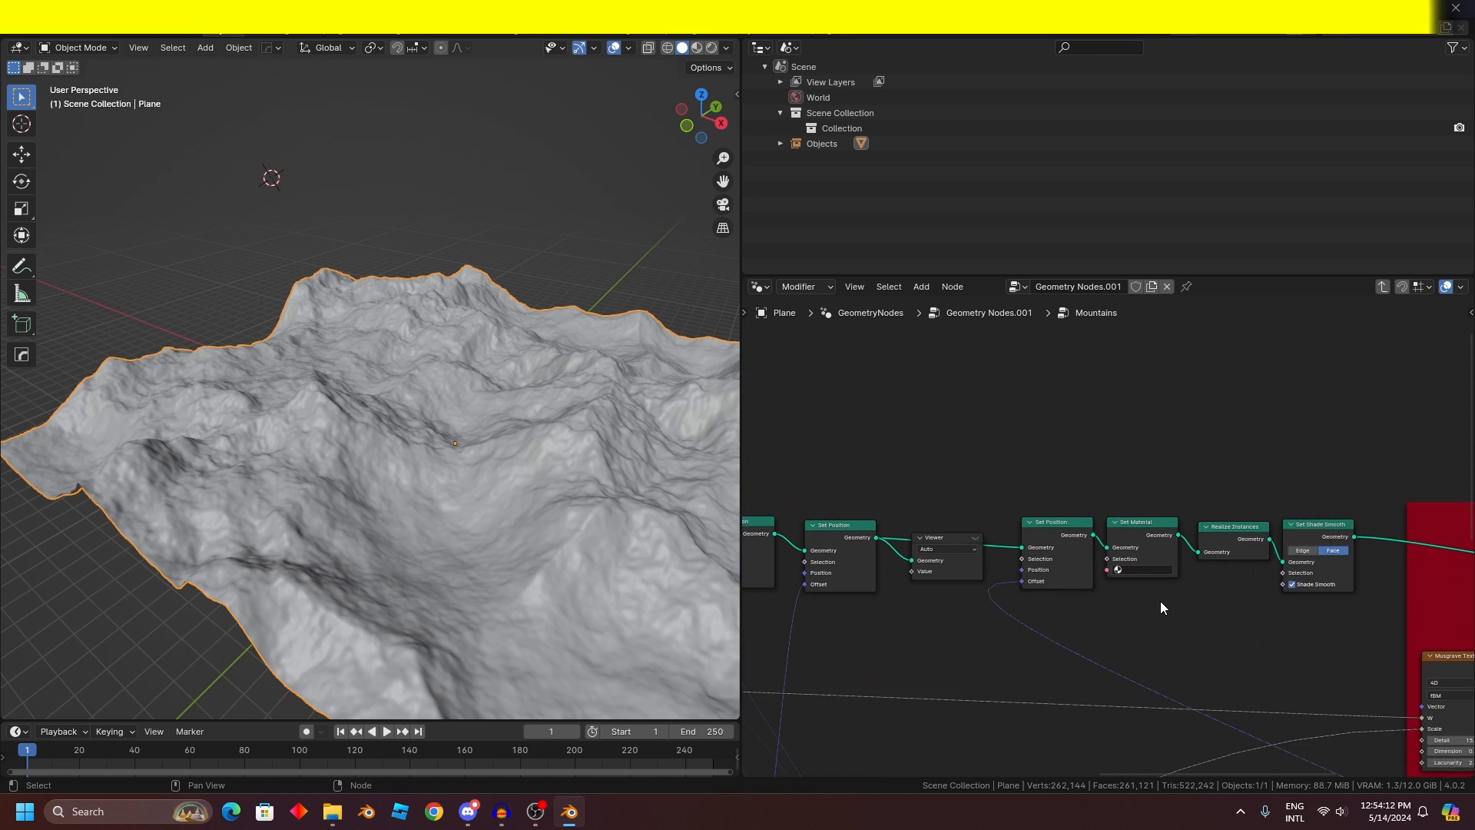
pyautogui.scroll(6, 1160, 601)
pyautogui.moveTo(1159, 516)
pyautogui.mouseDown()
pyautogui.moveTo(1146, 521)
pyautogui.moveTo(1171, 516)
pyautogui.moveTo(1150, 523)
pyautogui.mouseUp()
pyautogui.scroll(-8, 1148, 522)
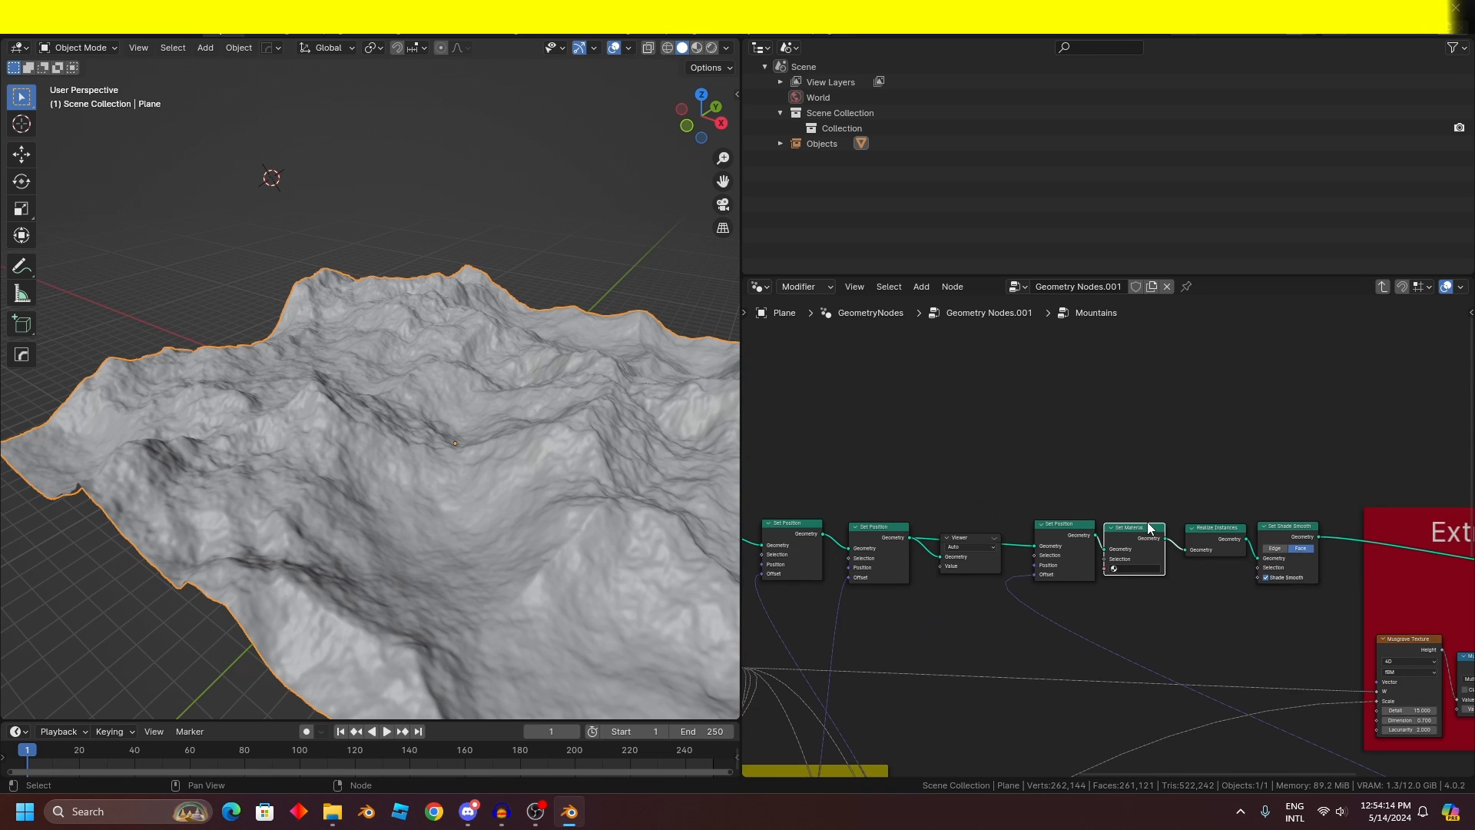
pyautogui.scroll(-3, 1091, 522)
pyautogui.scroll(4, 1051, 522)
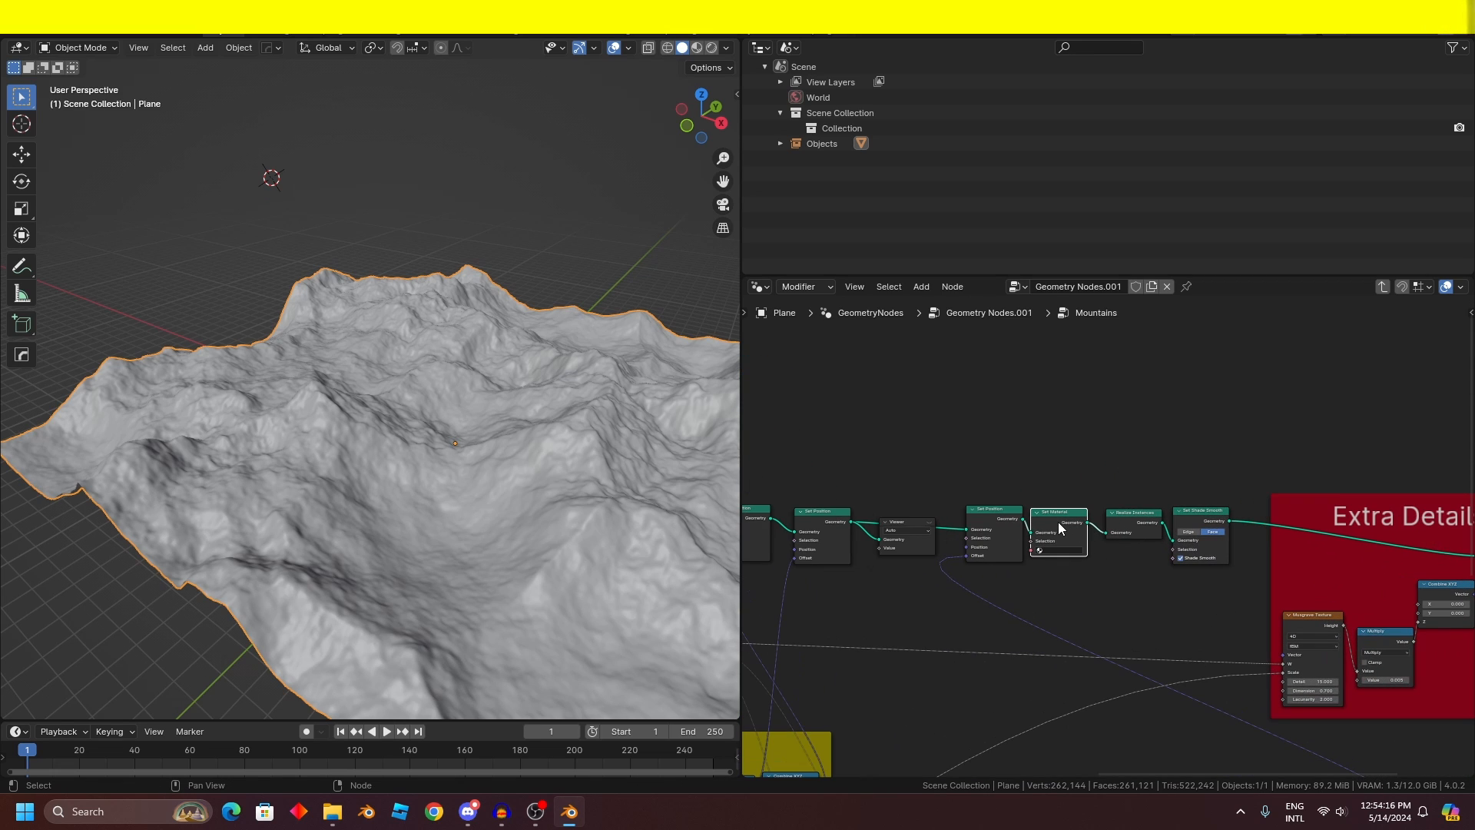
pyautogui.moveTo(1059, 528); pyautogui.dragTo(1358, 574)
pyautogui.scroll(-10, 1335, 590)
# Step: Review the Mountains, Base Terrain, Size and Water Plane frames, and view the whole terrain from another angle
pyautogui.moveTo(1034, 620); pyautogui.dragTo(1206, 519, button='middle')
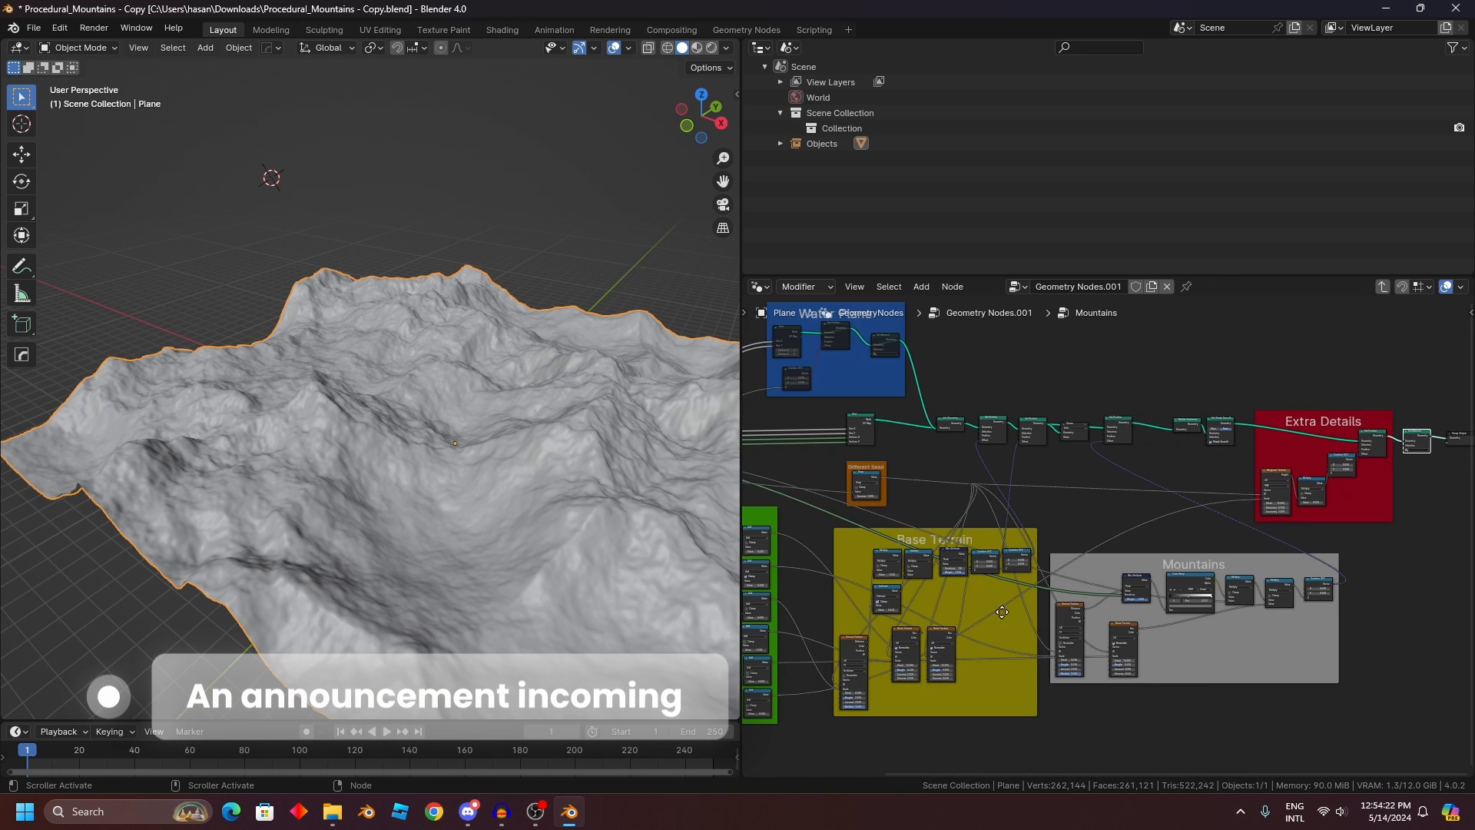
pyautogui.moveTo(903, 637); pyautogui.dragTo(1109, 583, button='middle')
pyautogui.moveTo(1274, 736); pyautogui.dragTo(1067, 704, button='middle')
pyautogui.scroll(7, 1308, 630)
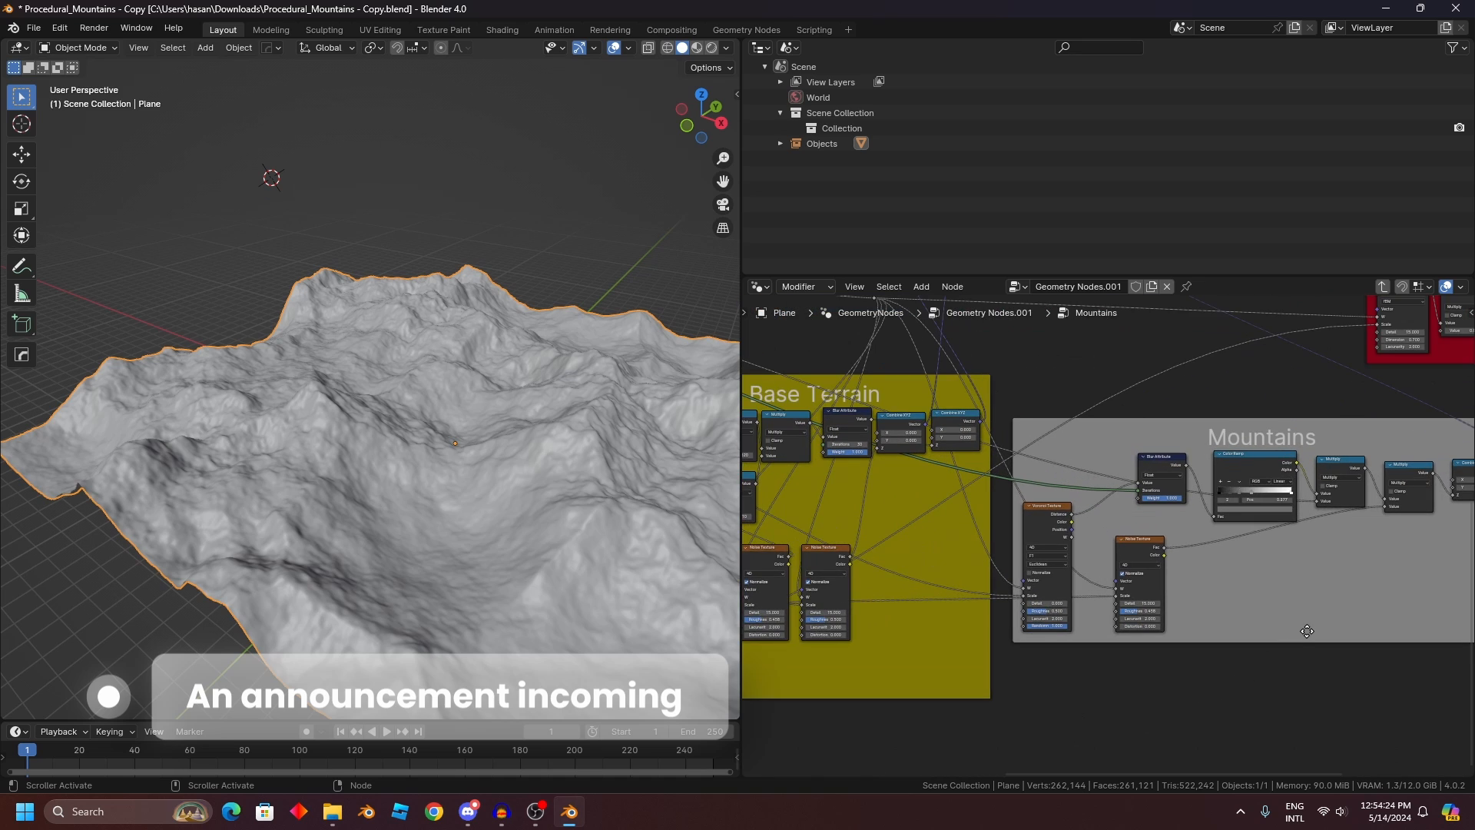
pyautogui.moveTo(1308, 630); pyautogui.dragTo(1460, 700, button='middle')
pyautogui.scroll(-3, 1171, 601)
pyautogui.moveTo(1207, 592); pyautogui.dragTo(1228, 623, button='middle')
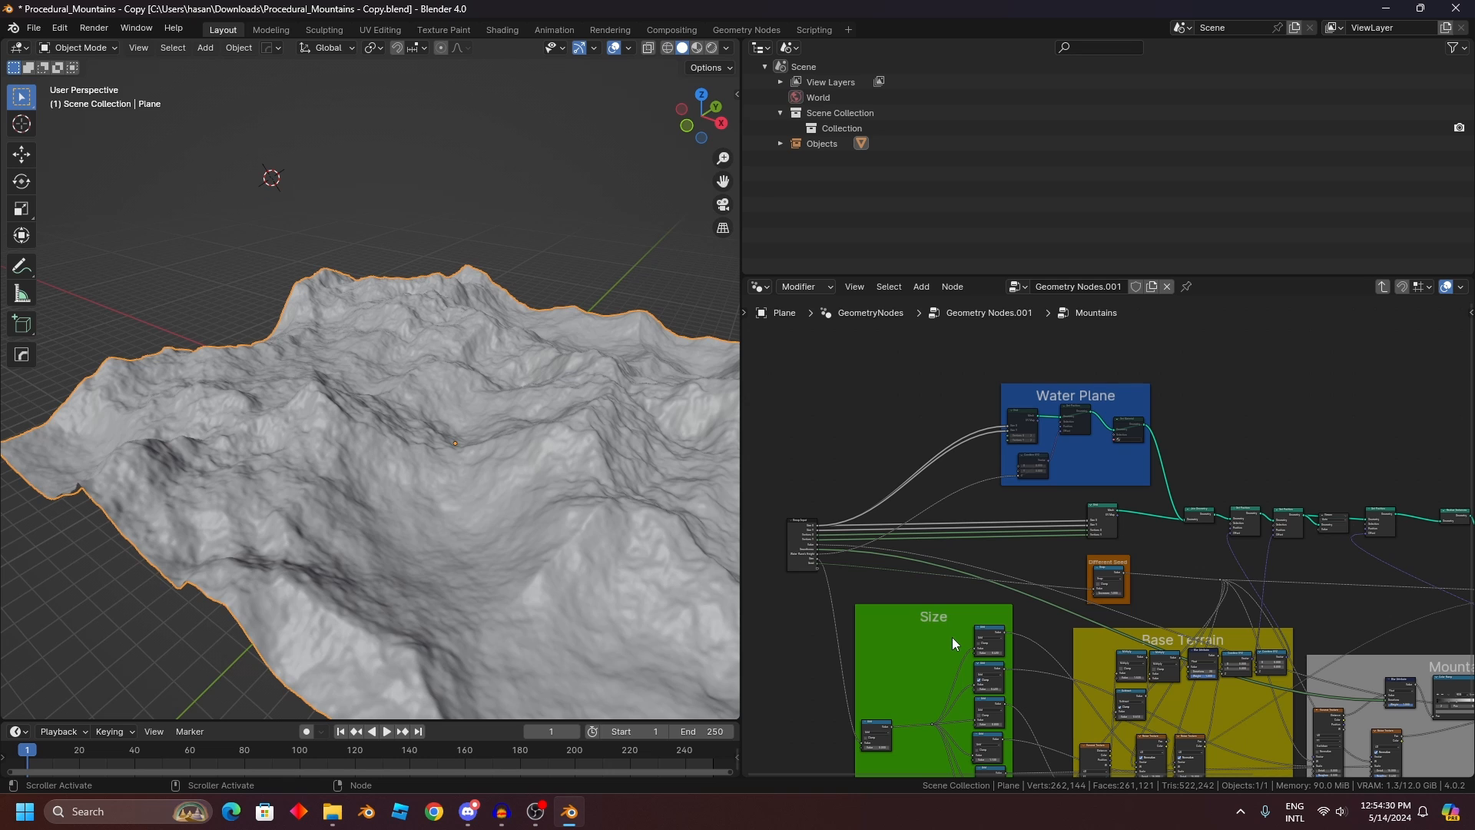
pyautogui.scroll(-5, 533, 565)
pyautogui.keyDown('shift'); pyautogui.moveTo(619, 564); pyautogui.dragTo(587, 542, button='middle'); pyautogui.keyUp('shift')
pyautogui.scroll(2, 592, 536)
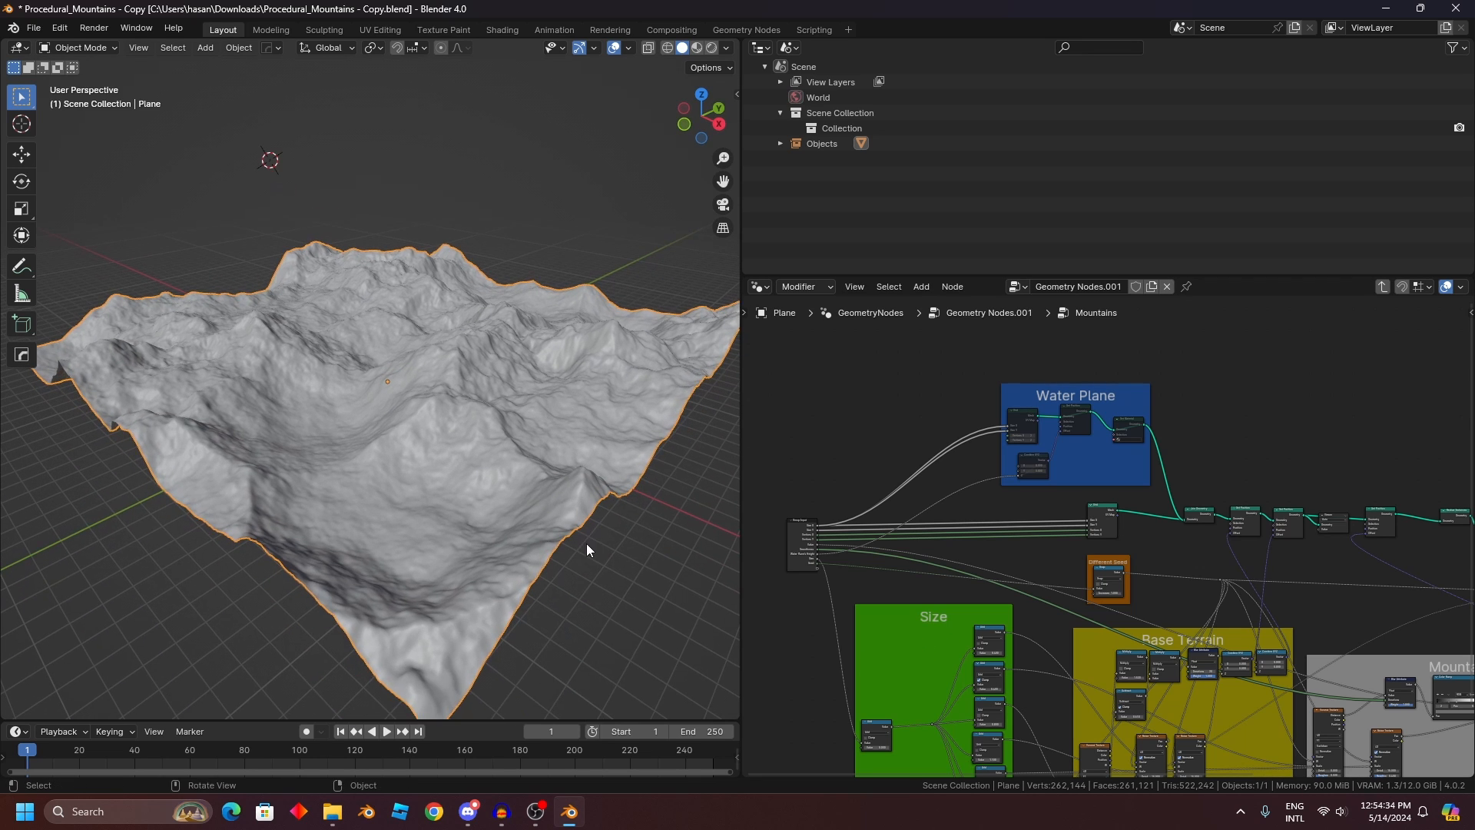
pyautogui.scroll(-2, 595, 545)
pyautogui.click(760, 286)
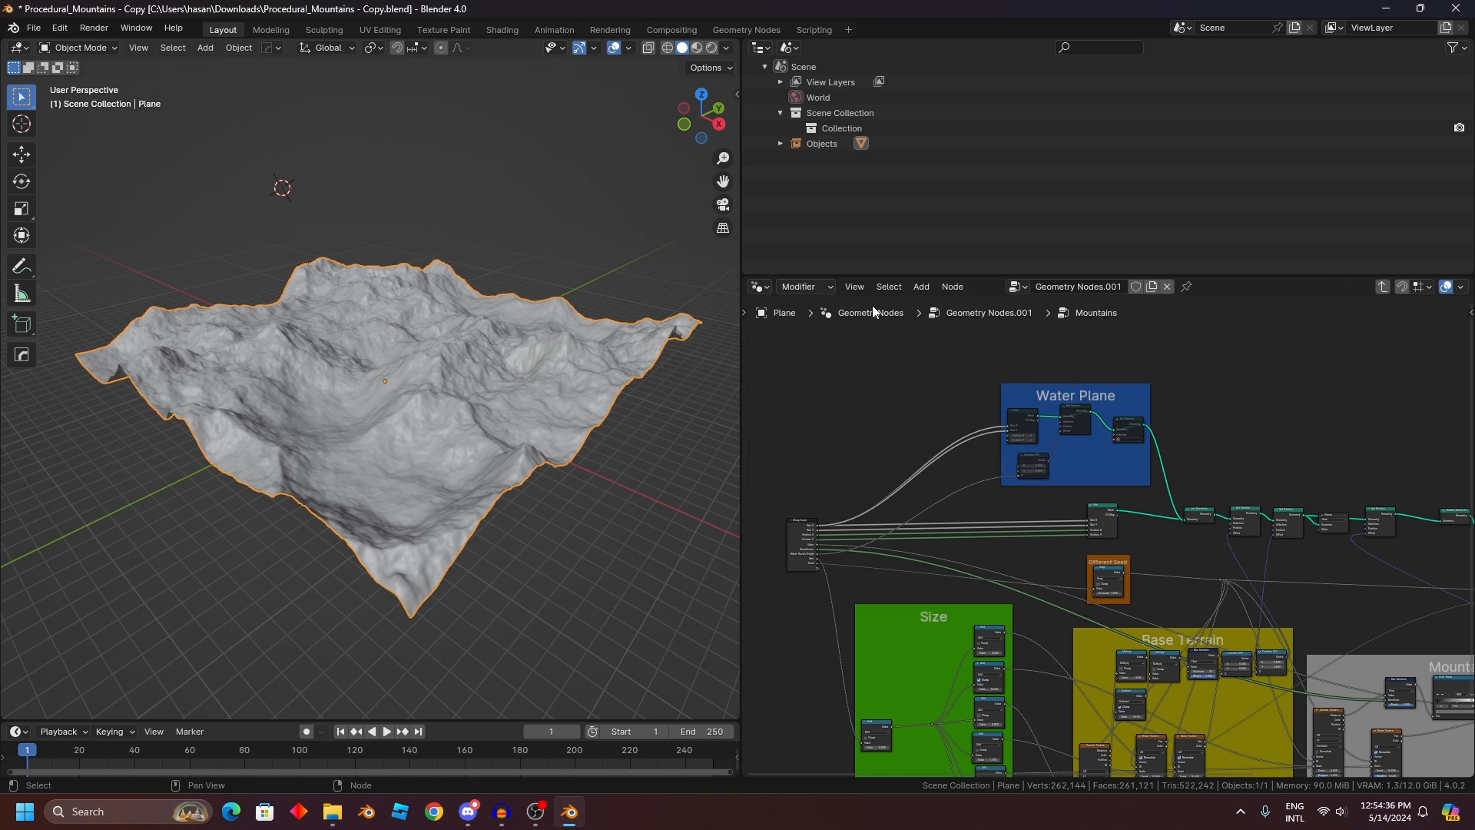
pyautogui.click(769, 289)
pyautogui.click(1229, 362)
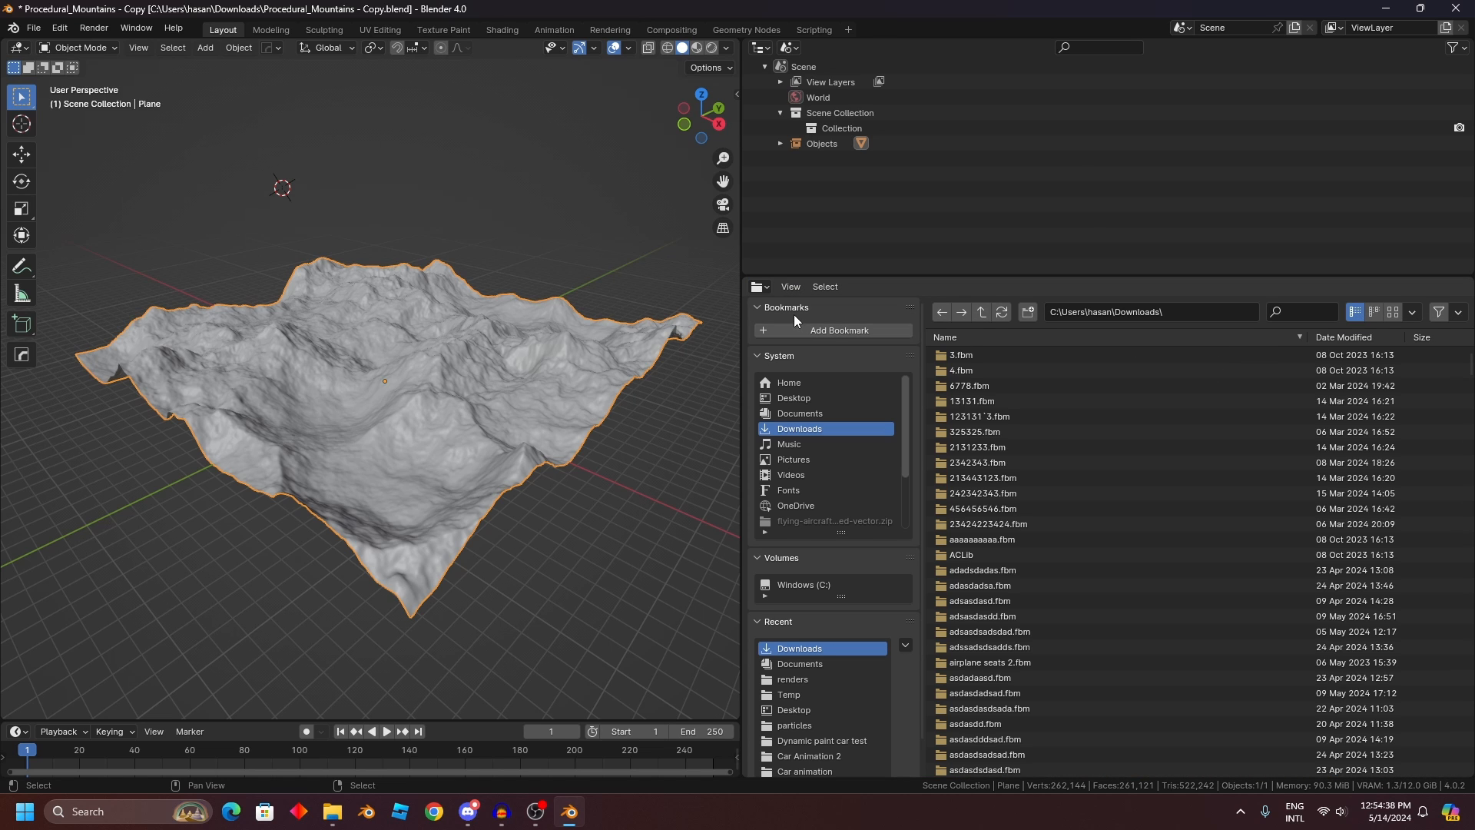
# Step: Switch the node editor area to the Properties editor showing the terrain's GeometryNodes modifier, and widen the 3D viewport
pyautogui.click(767, 289)
pyautogui.click(1237, 345)
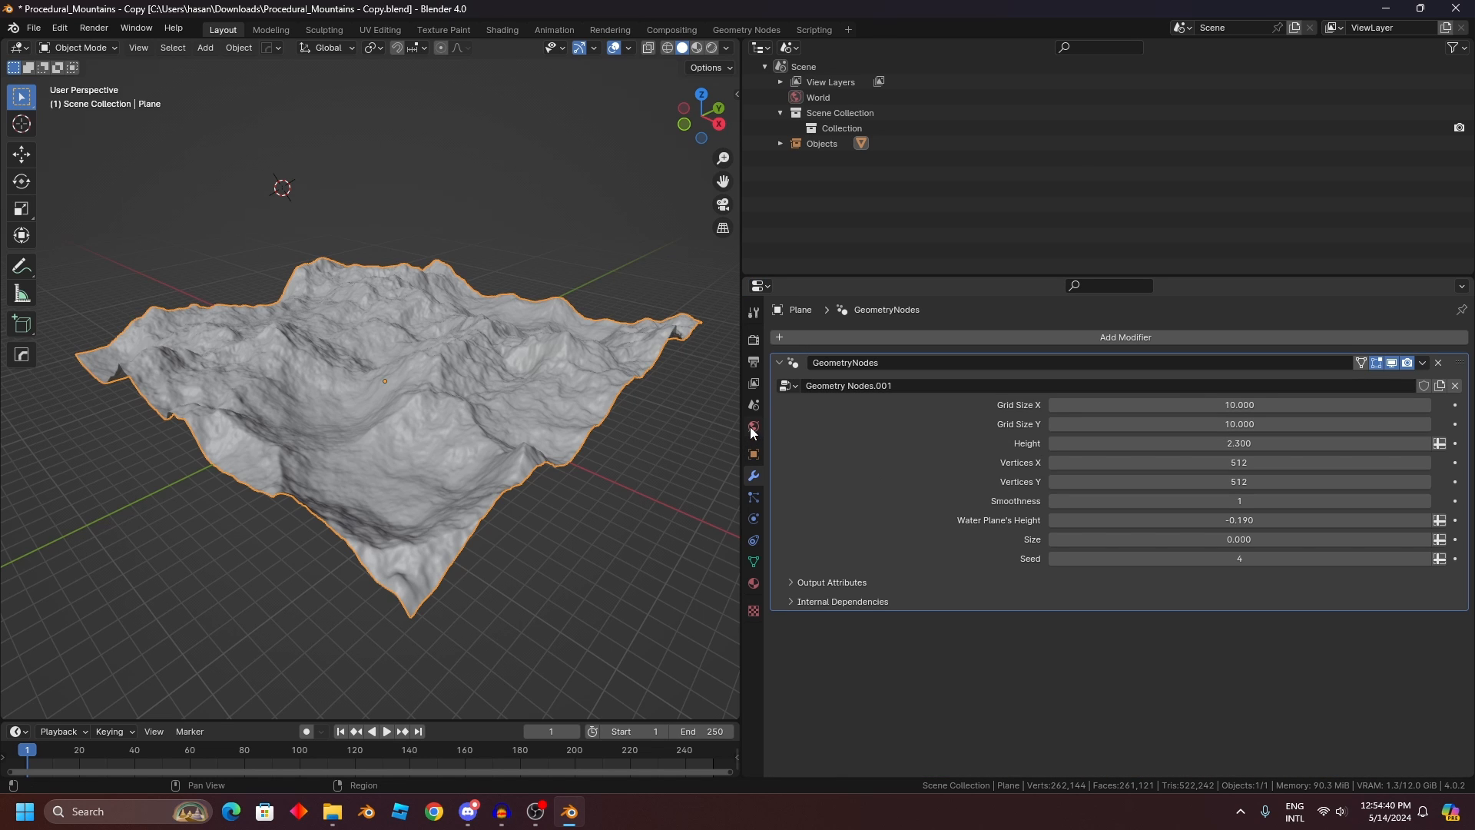
pyautogui.moveTo(740, 425); pyautogui.dragTo(1127, 499)
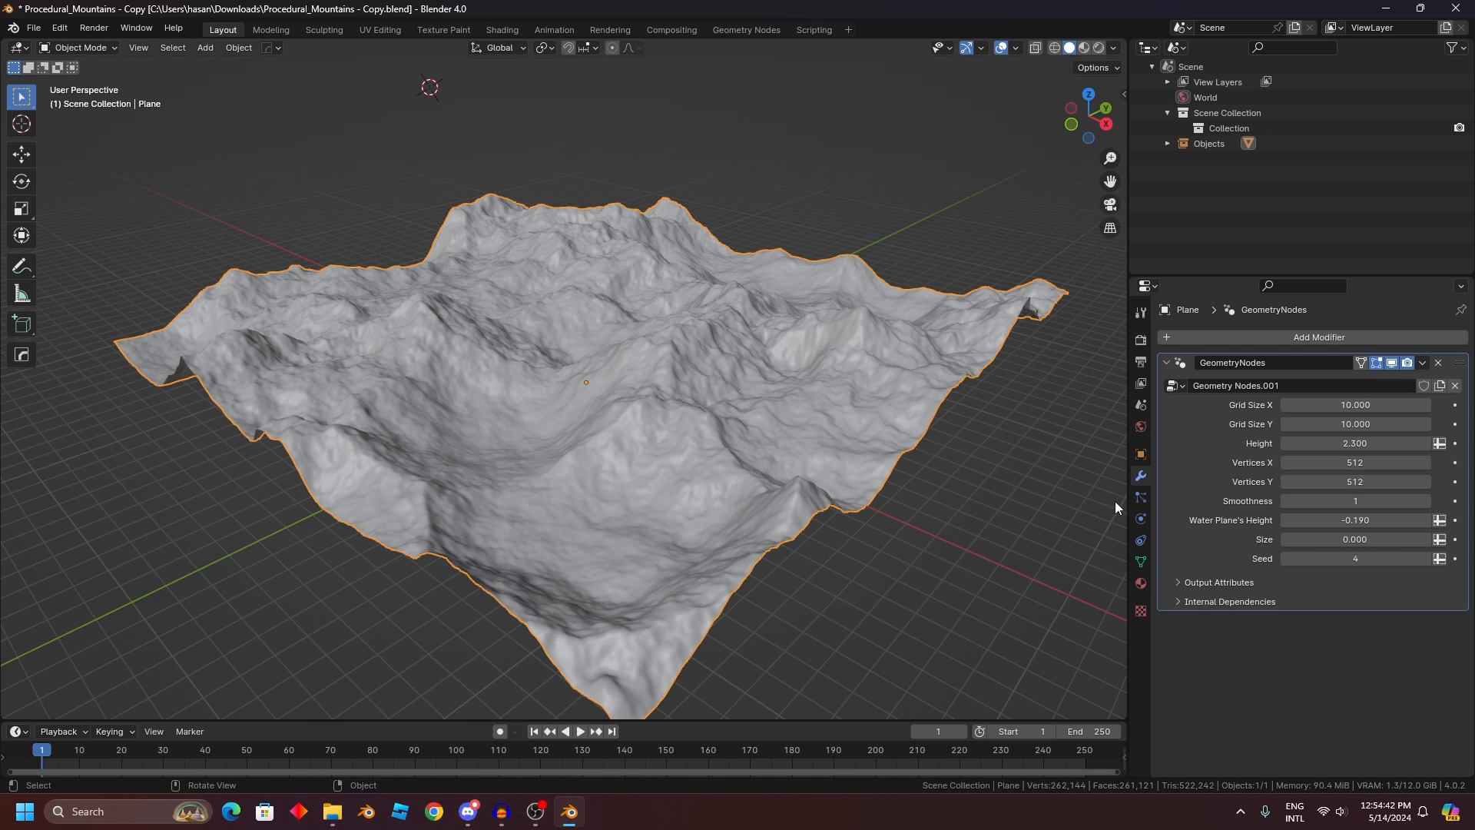
# Step: Frame the whole terrain in the 3D viewport and hide the viewport overlays and gizmos
pyautogui.scroll(-1, 896, 543)
pyautogui.moveTo(896, 544); pyautogui.dragTo(884, 544, button='middle')
pyautogui.click(1000, 47)
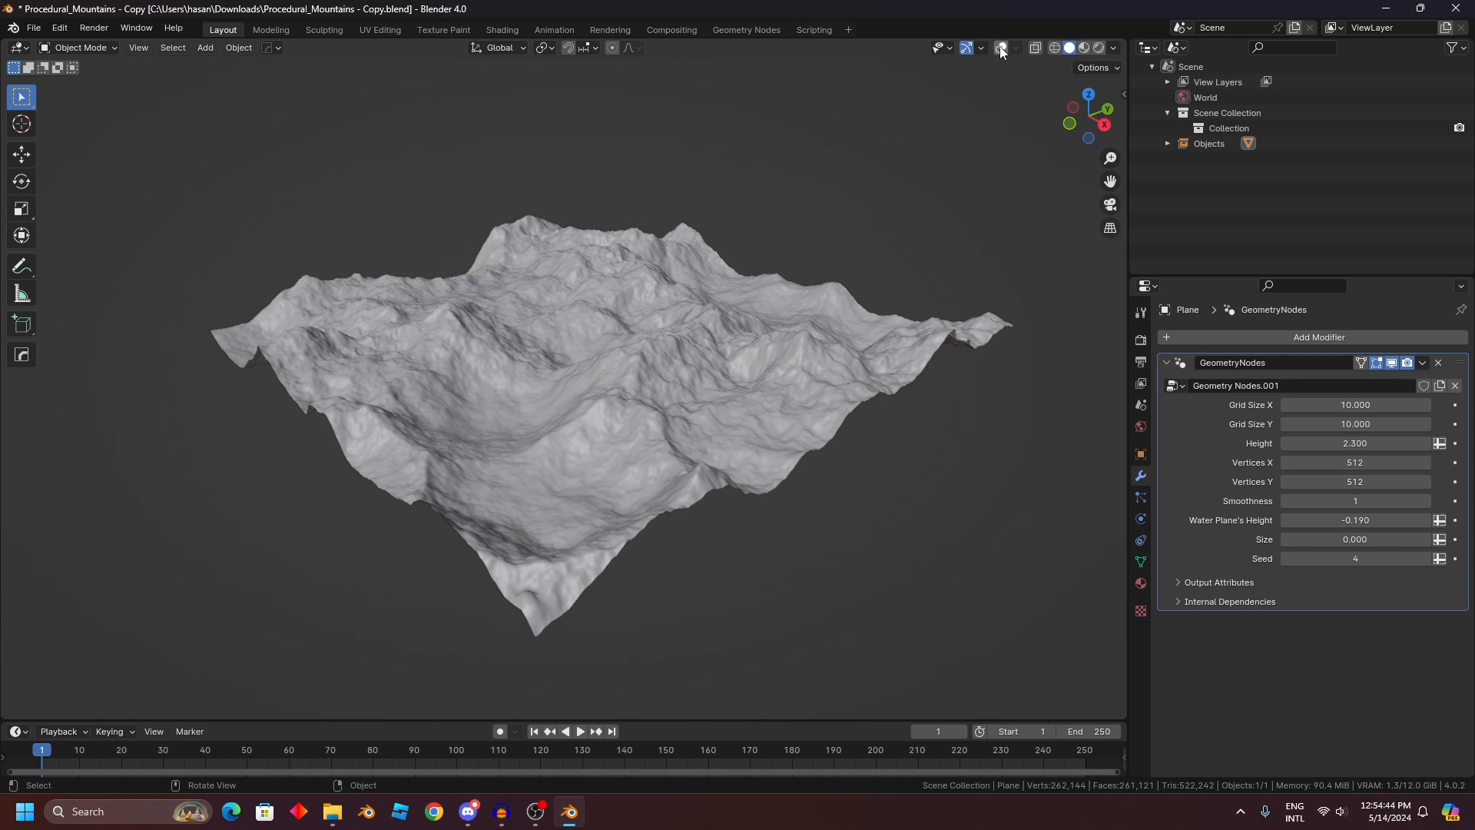
pyautogui.click(966, 48)
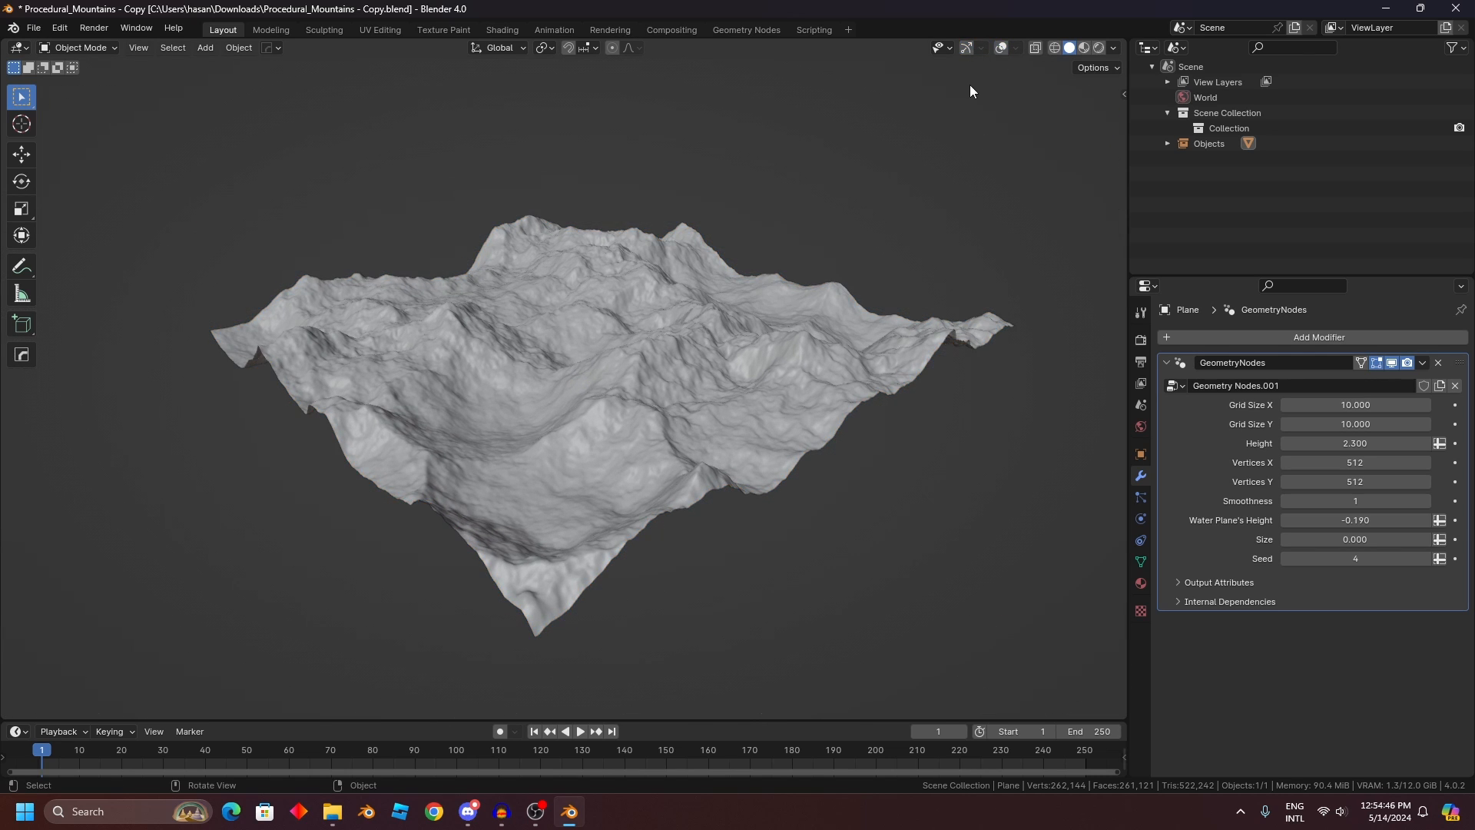